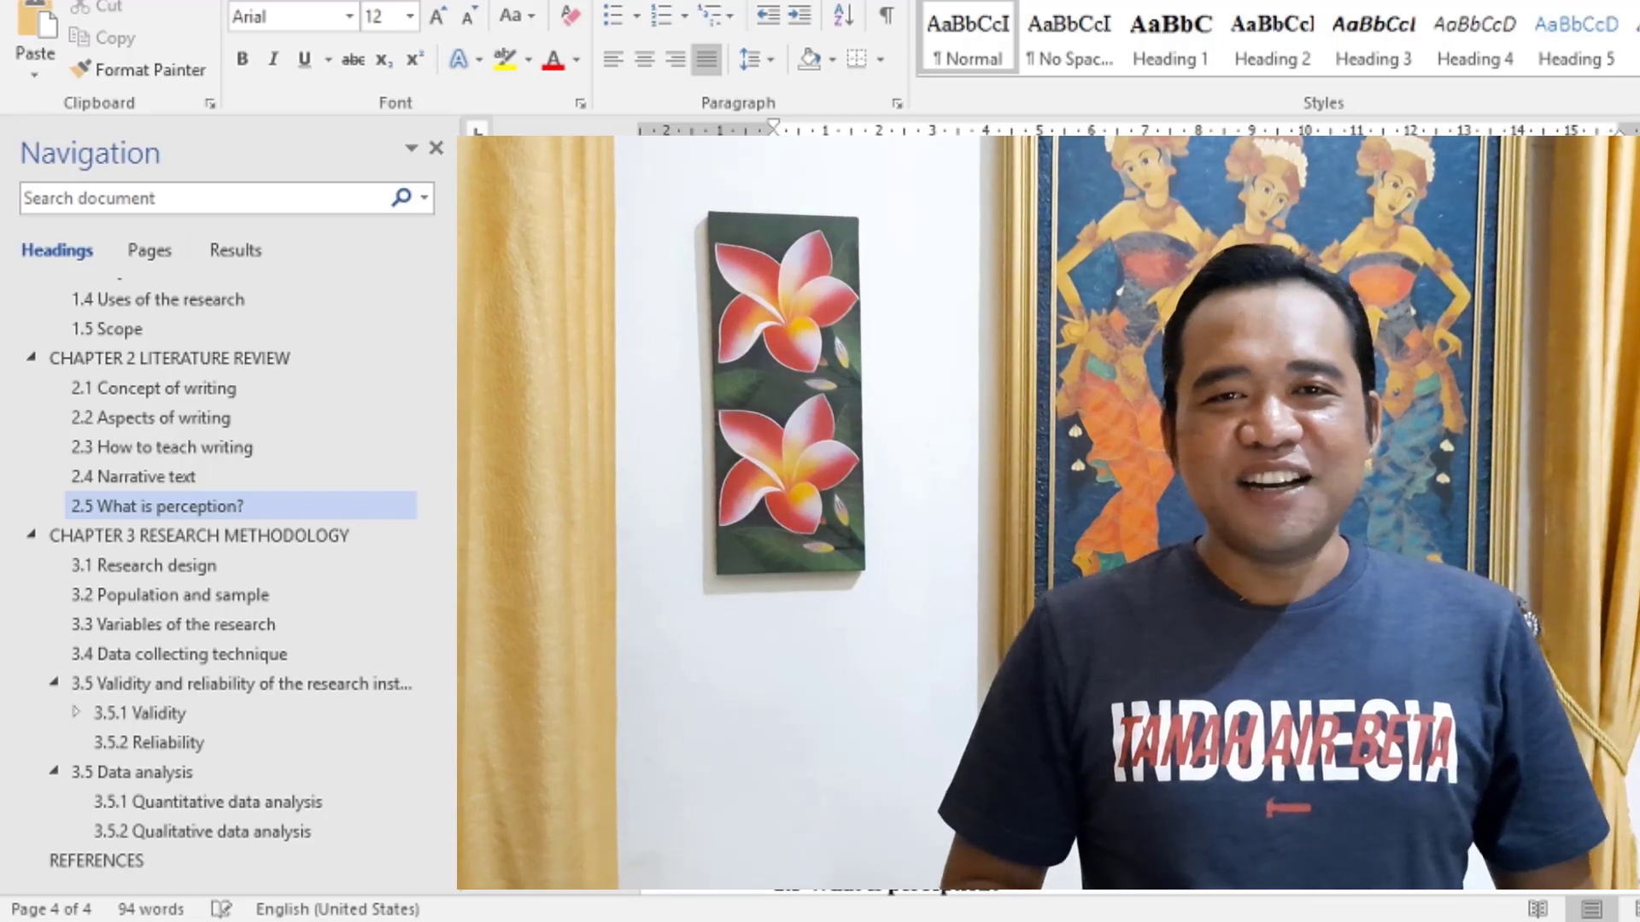
- Use the Navigation pane to jump between 1.5 Scope and the top of the outline, ending at CHAPTER 1 INTRODUCTION
click(107, 329)
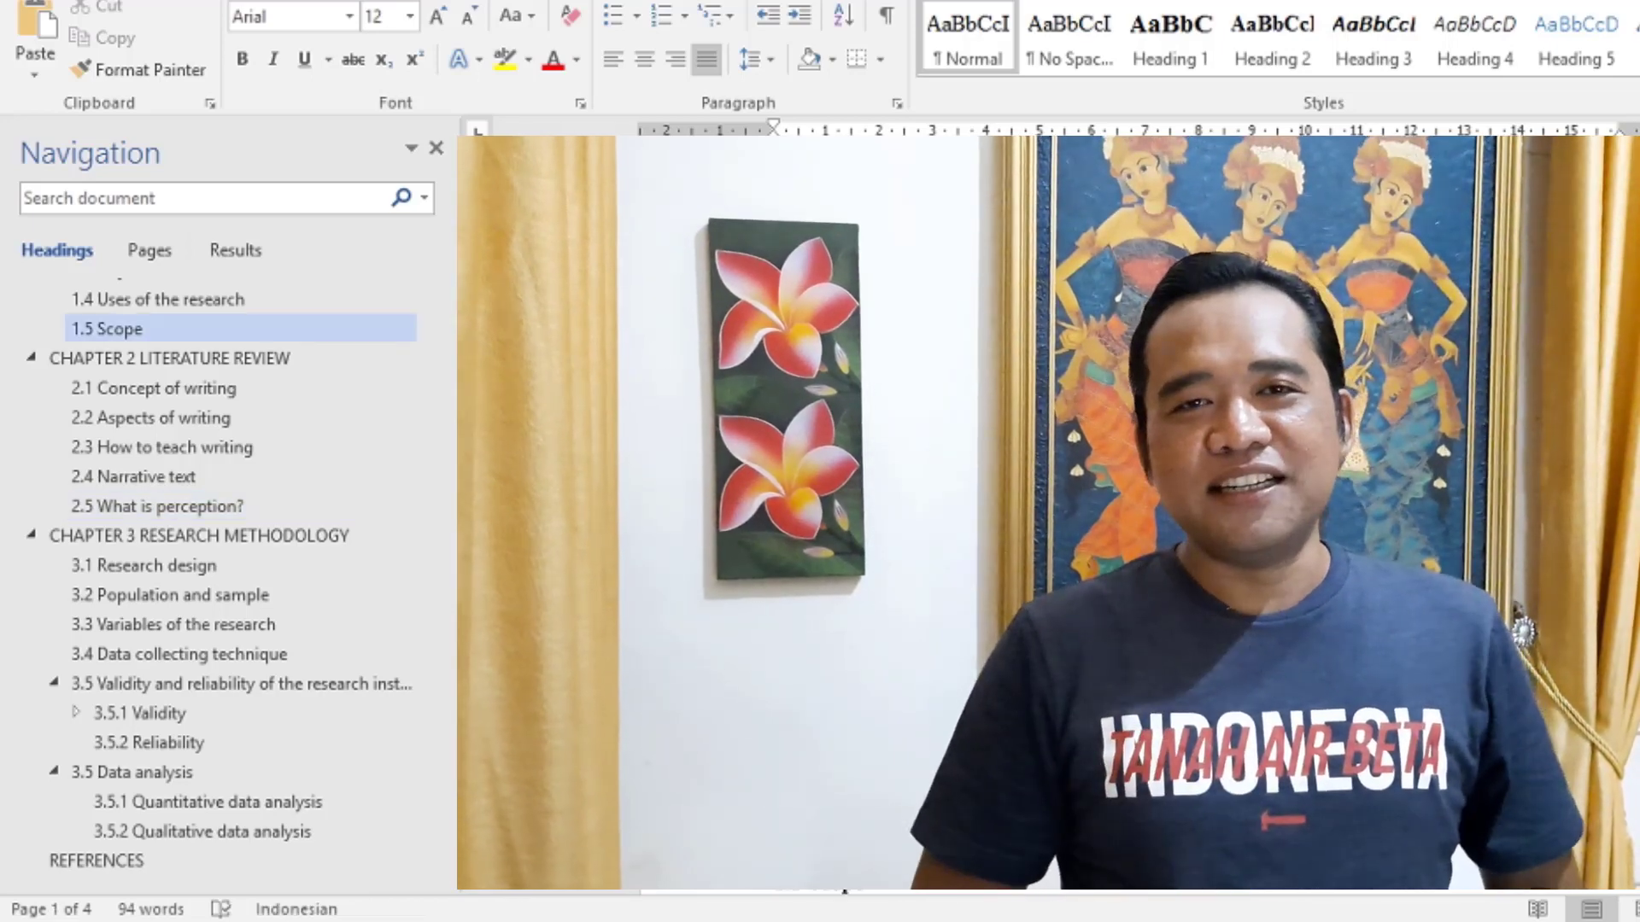
click(228, 290)
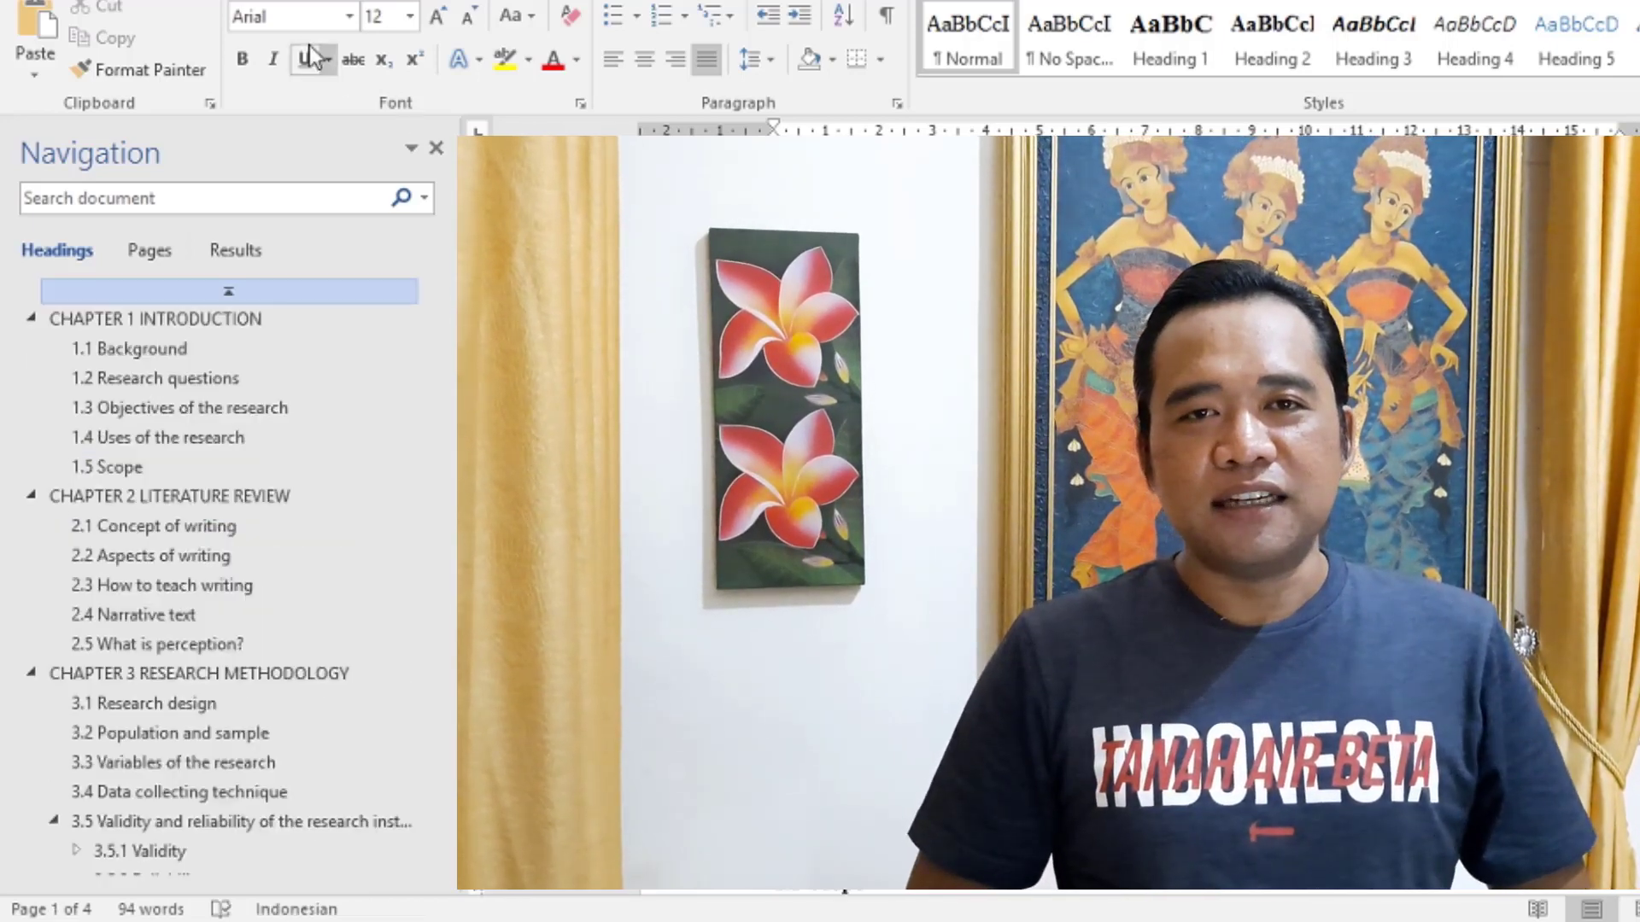
key(alt+n)
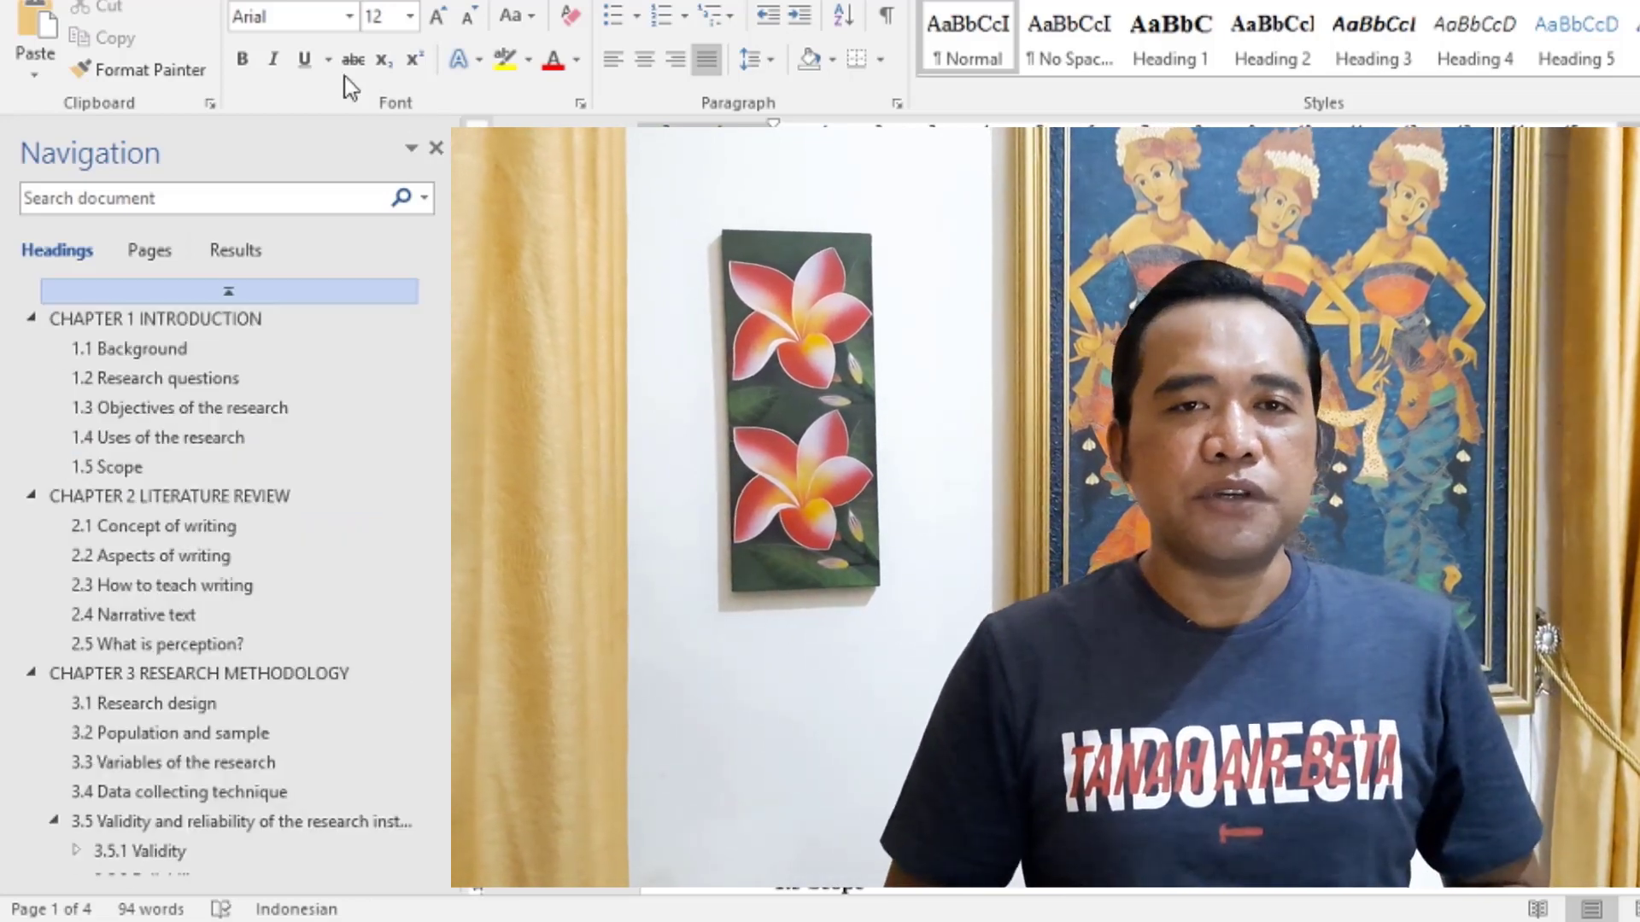
key(alt+n)
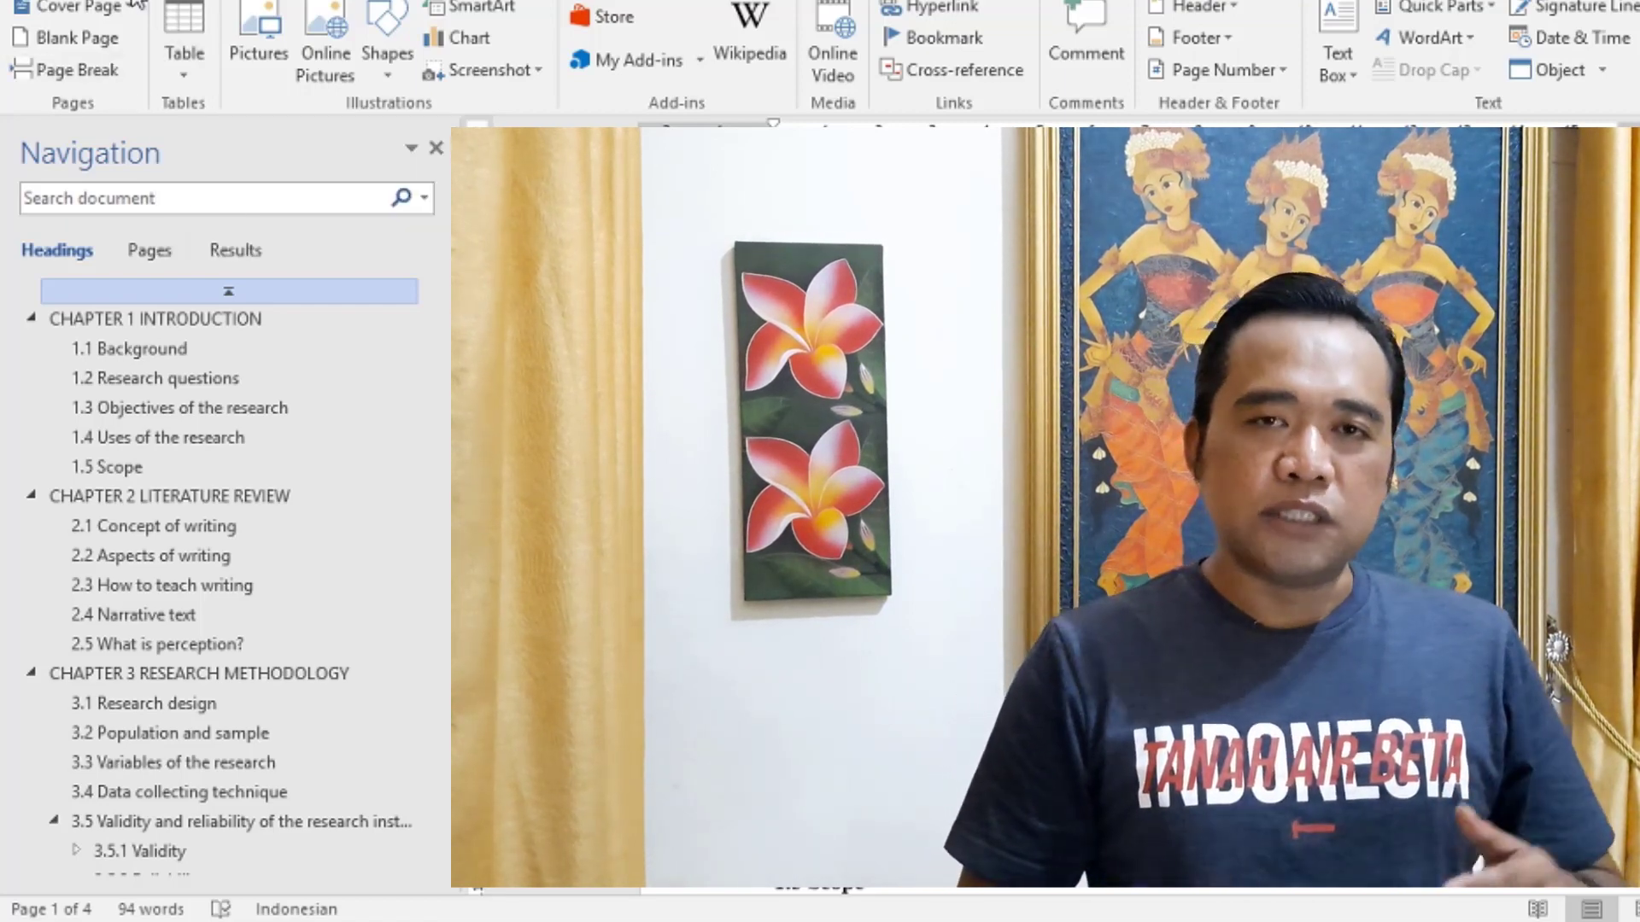
click(132, 477)
click(107, 329)
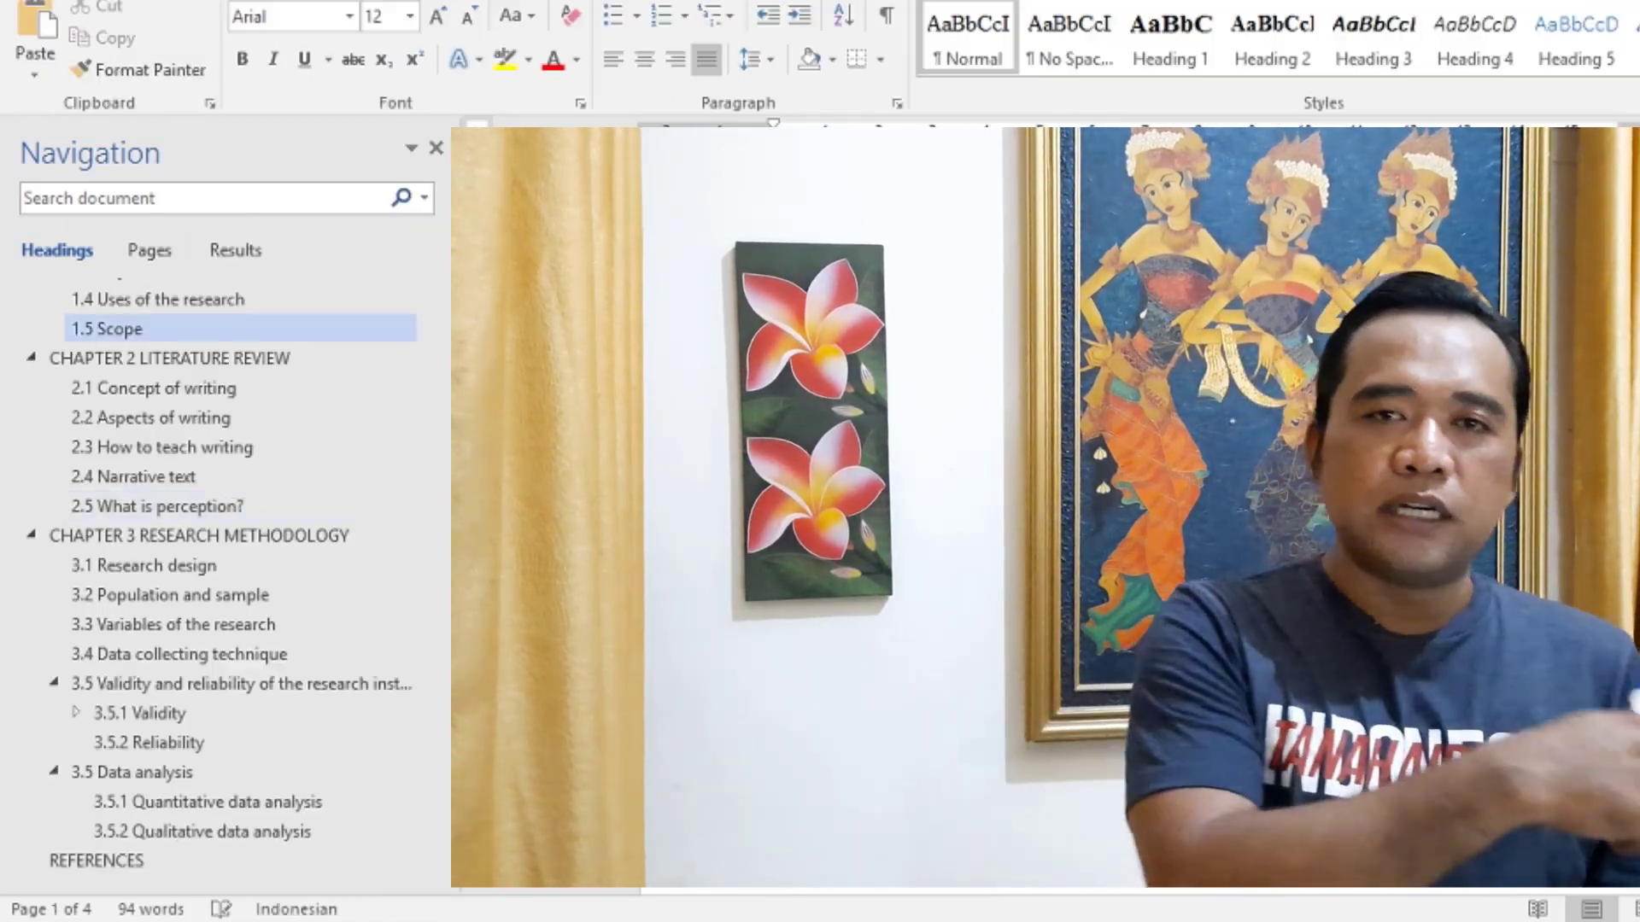
scroll(222, 512, up, 3)
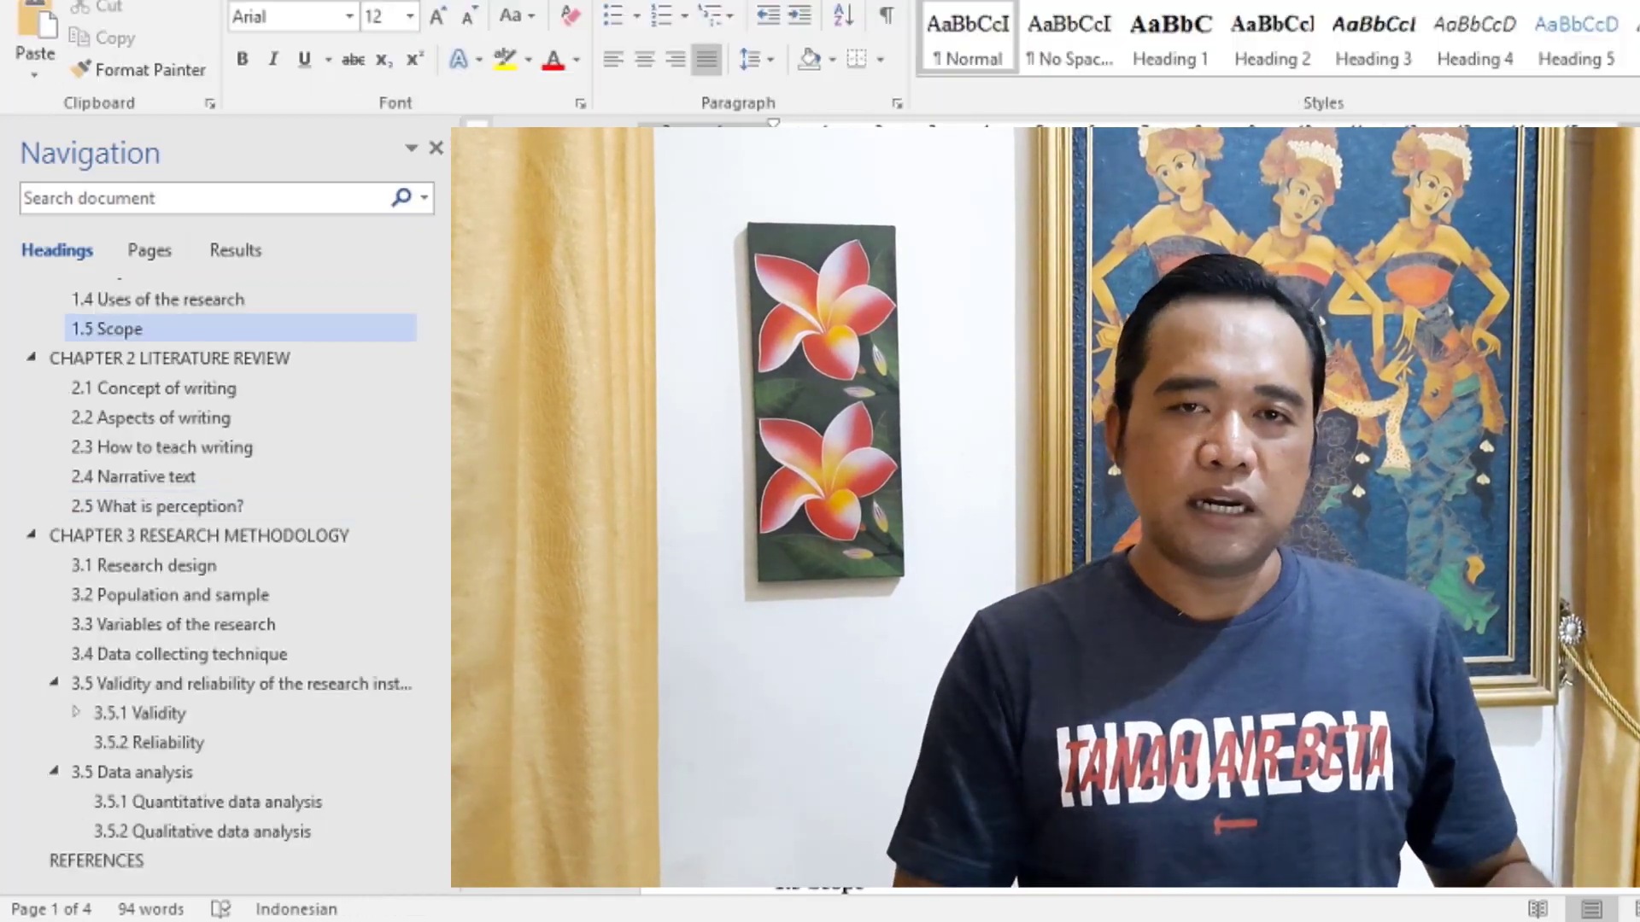
scroll(228, 513, up, 2)
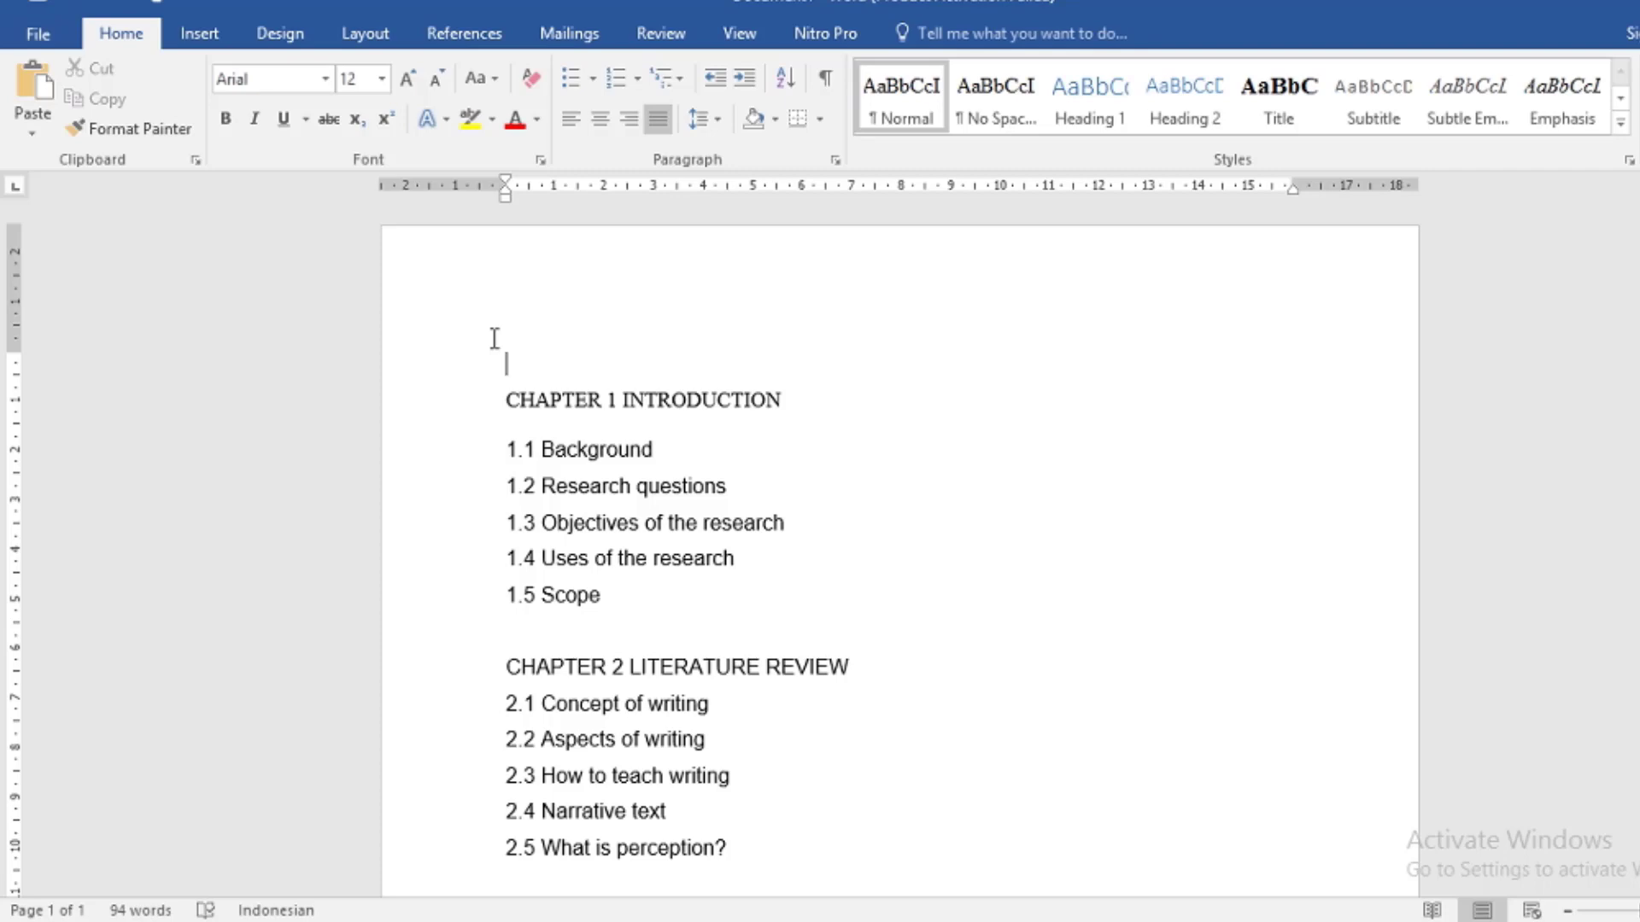
scroll(494, 338, down, 2)
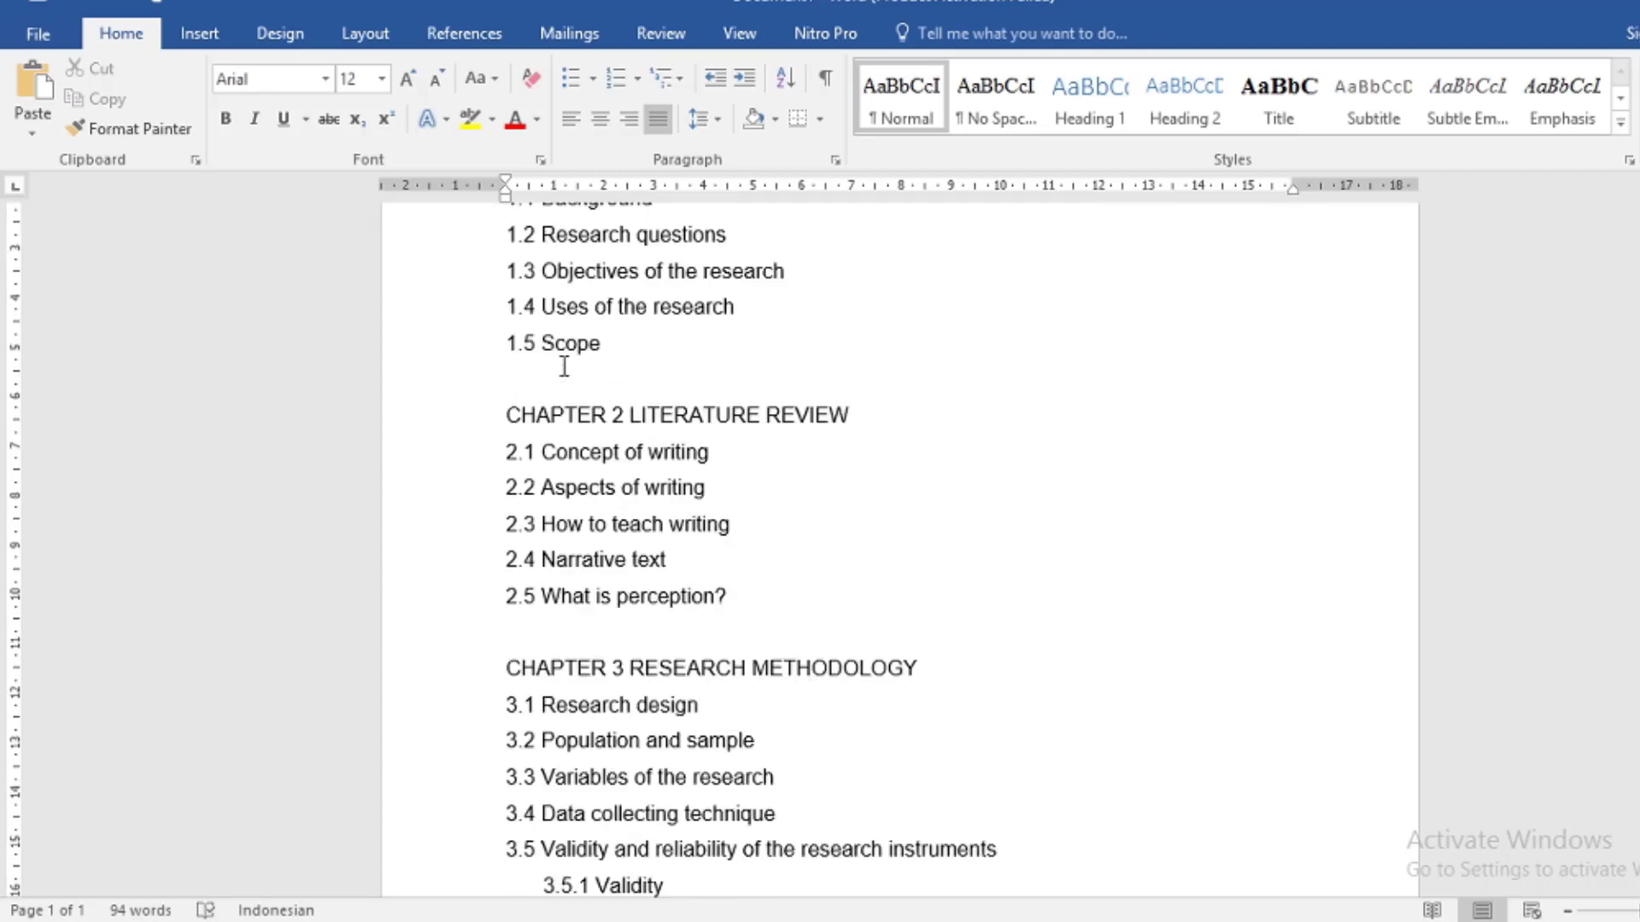
scroll(563, 365, down, 1)
scroll(597, 391, down, 2)
scroll(597, 410, down, 3)
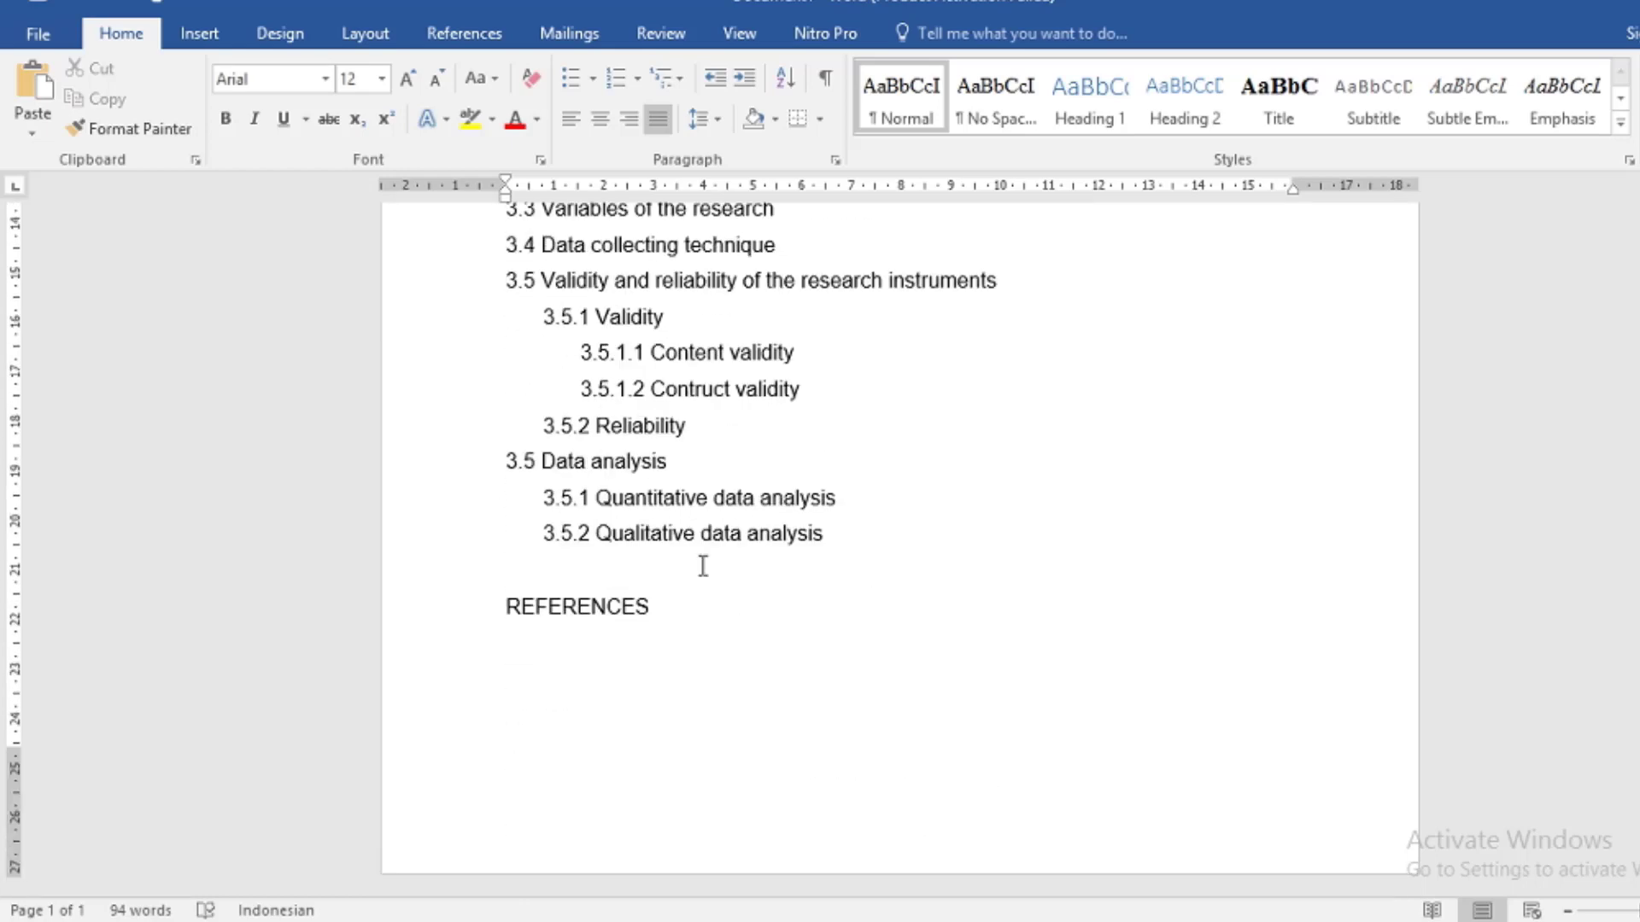
scroll(703, 563, up, 4)
scroll(717, 543, up, 4)
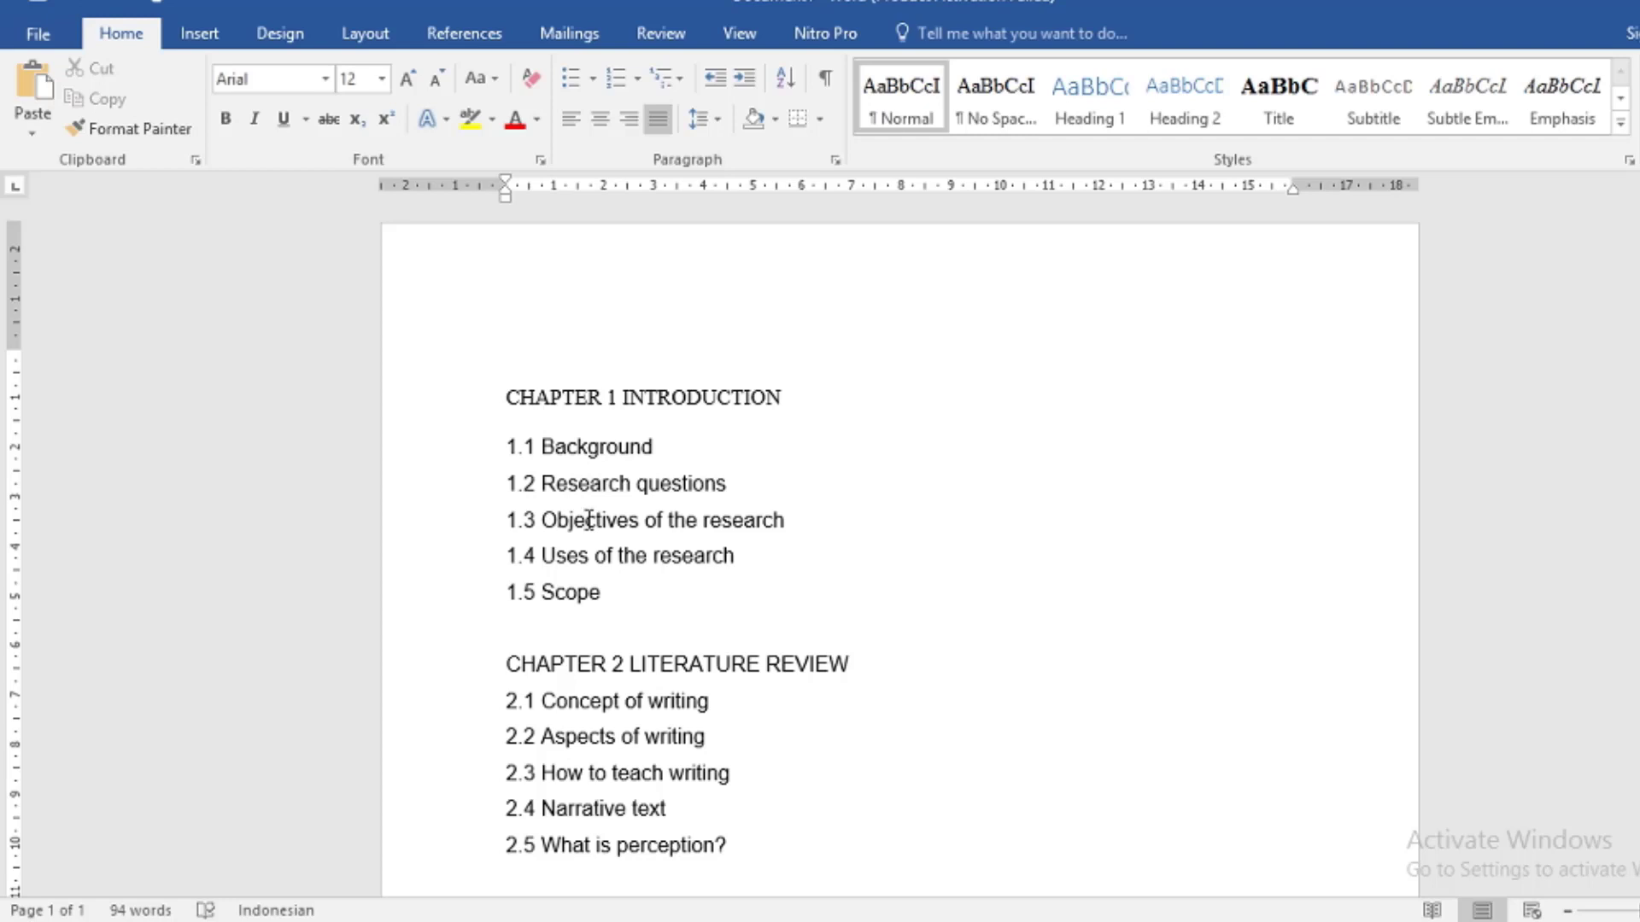
click(663, 126)
click(742, 38)
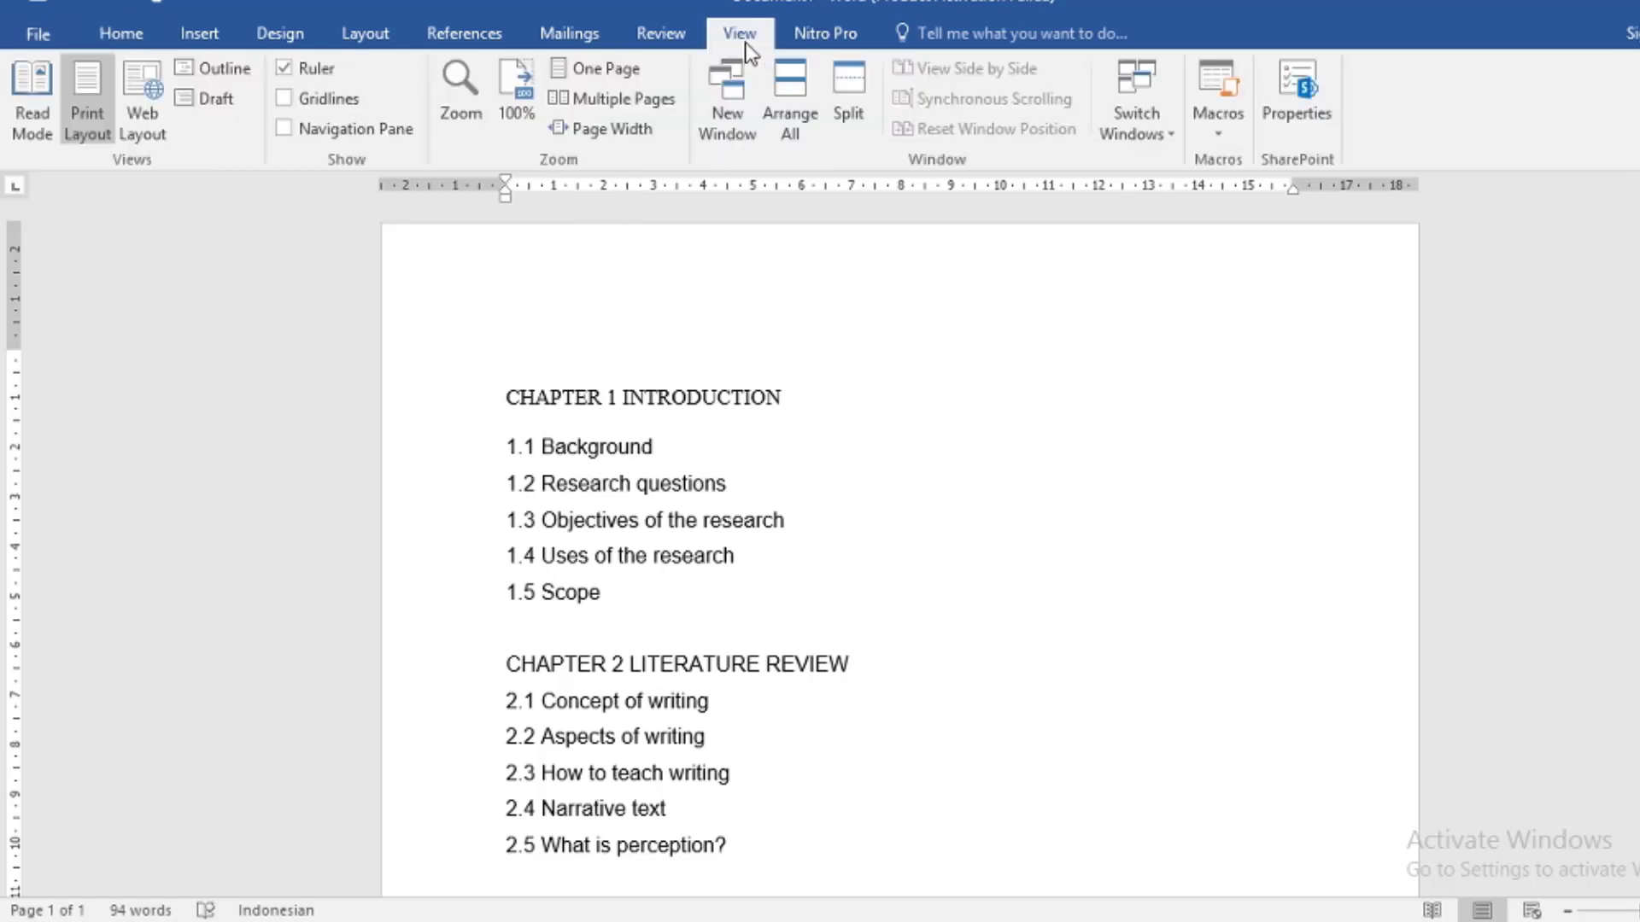
click(319, 135)
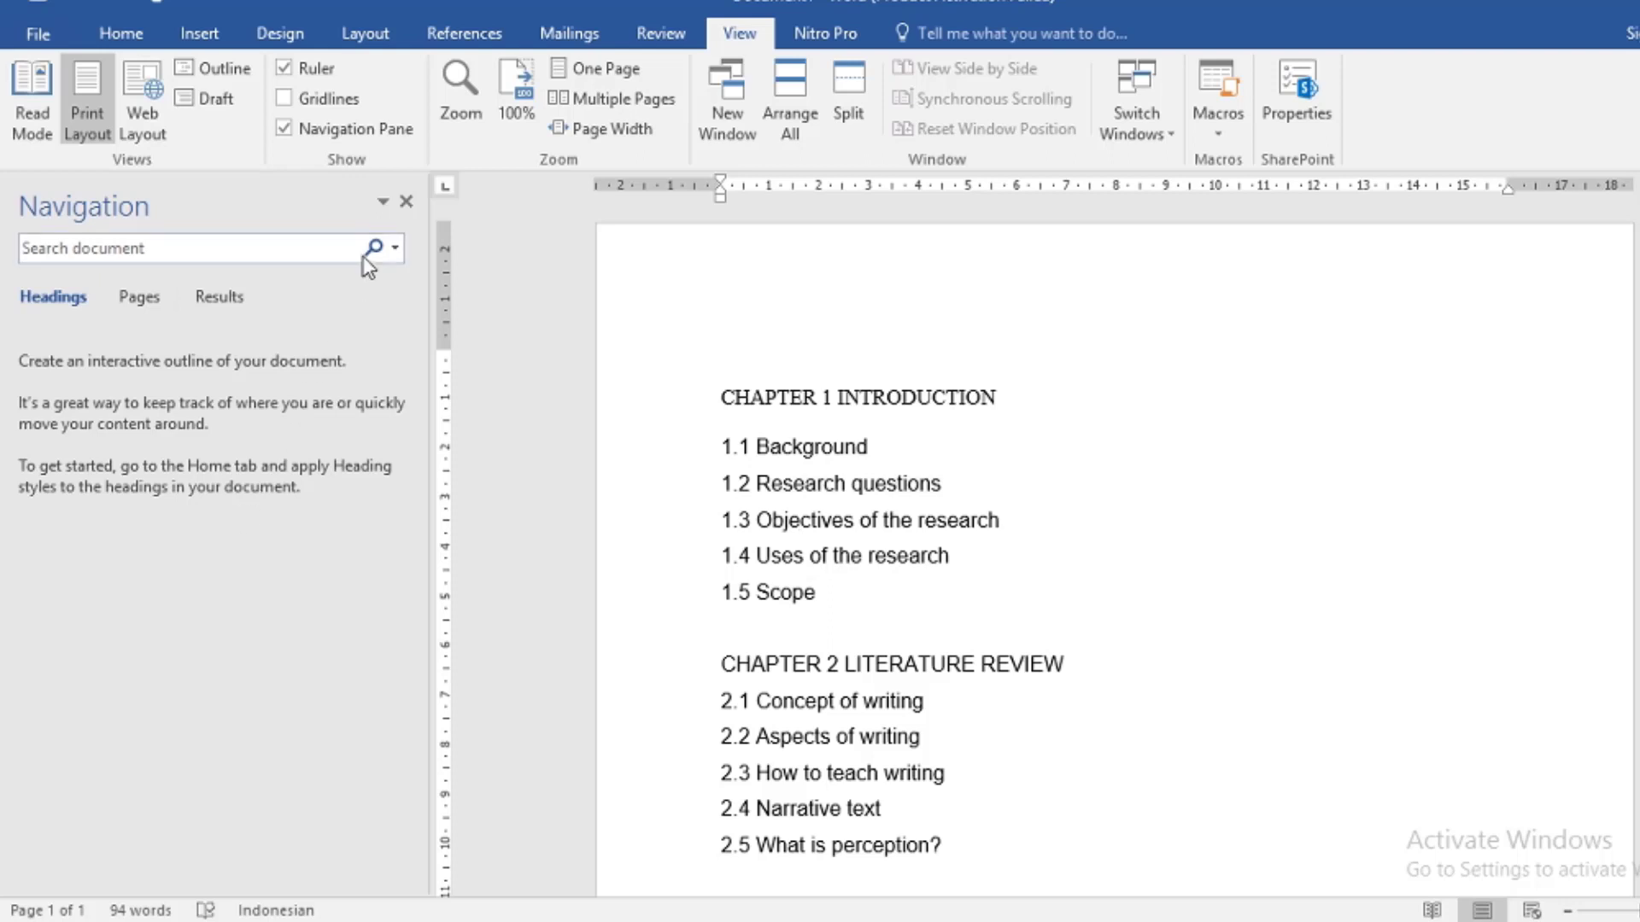
click(407, 202)
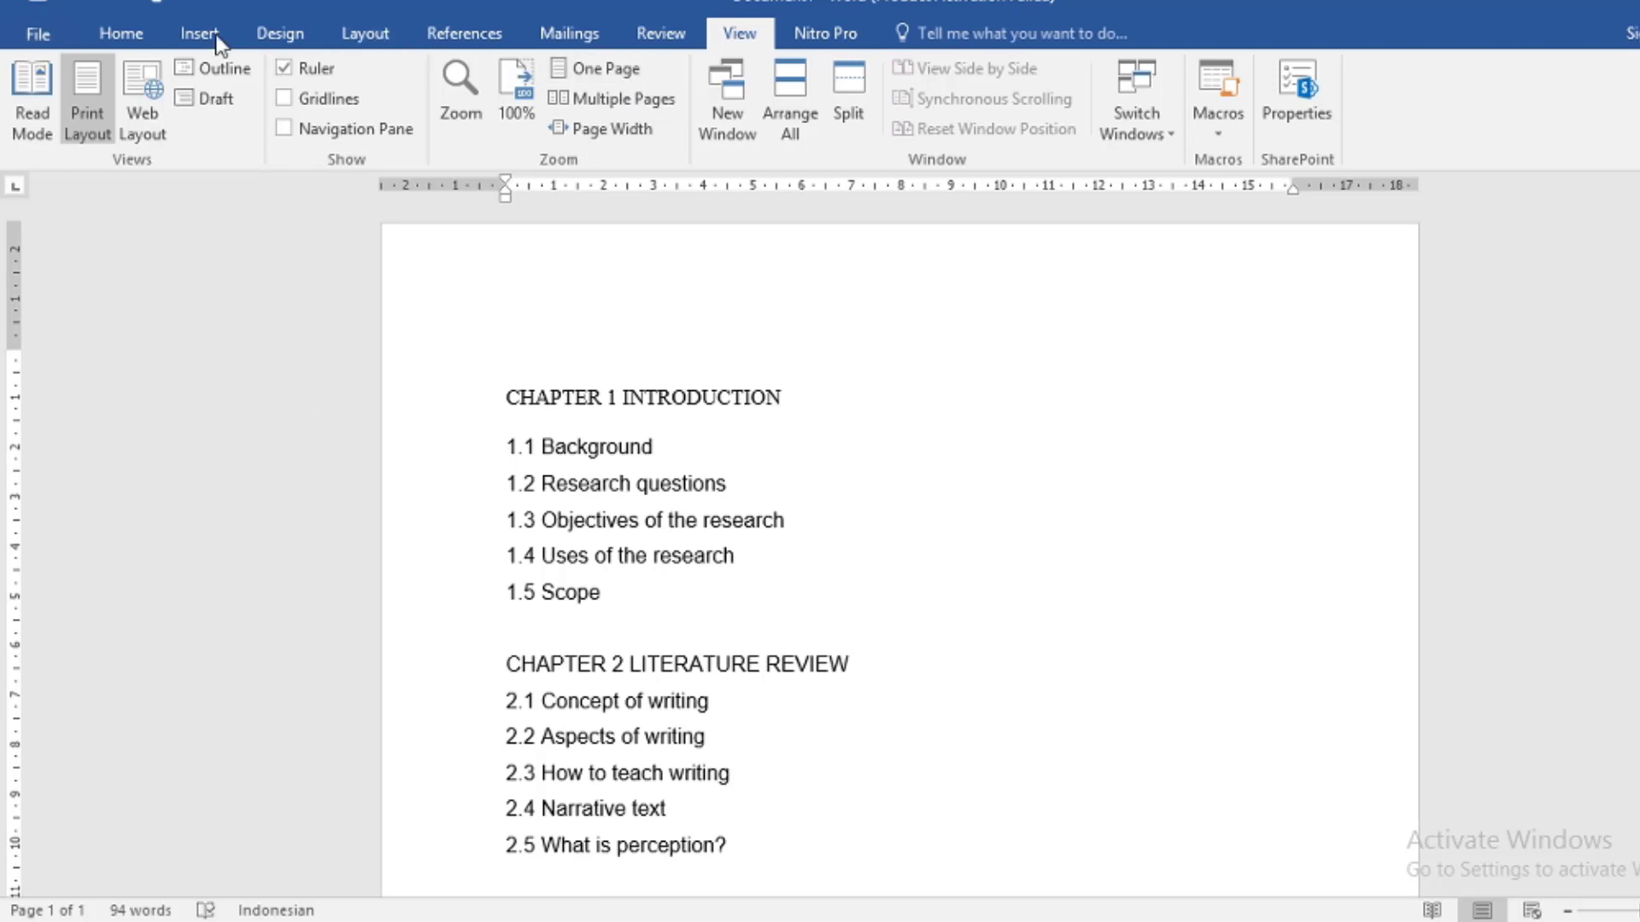
click(131, 35)
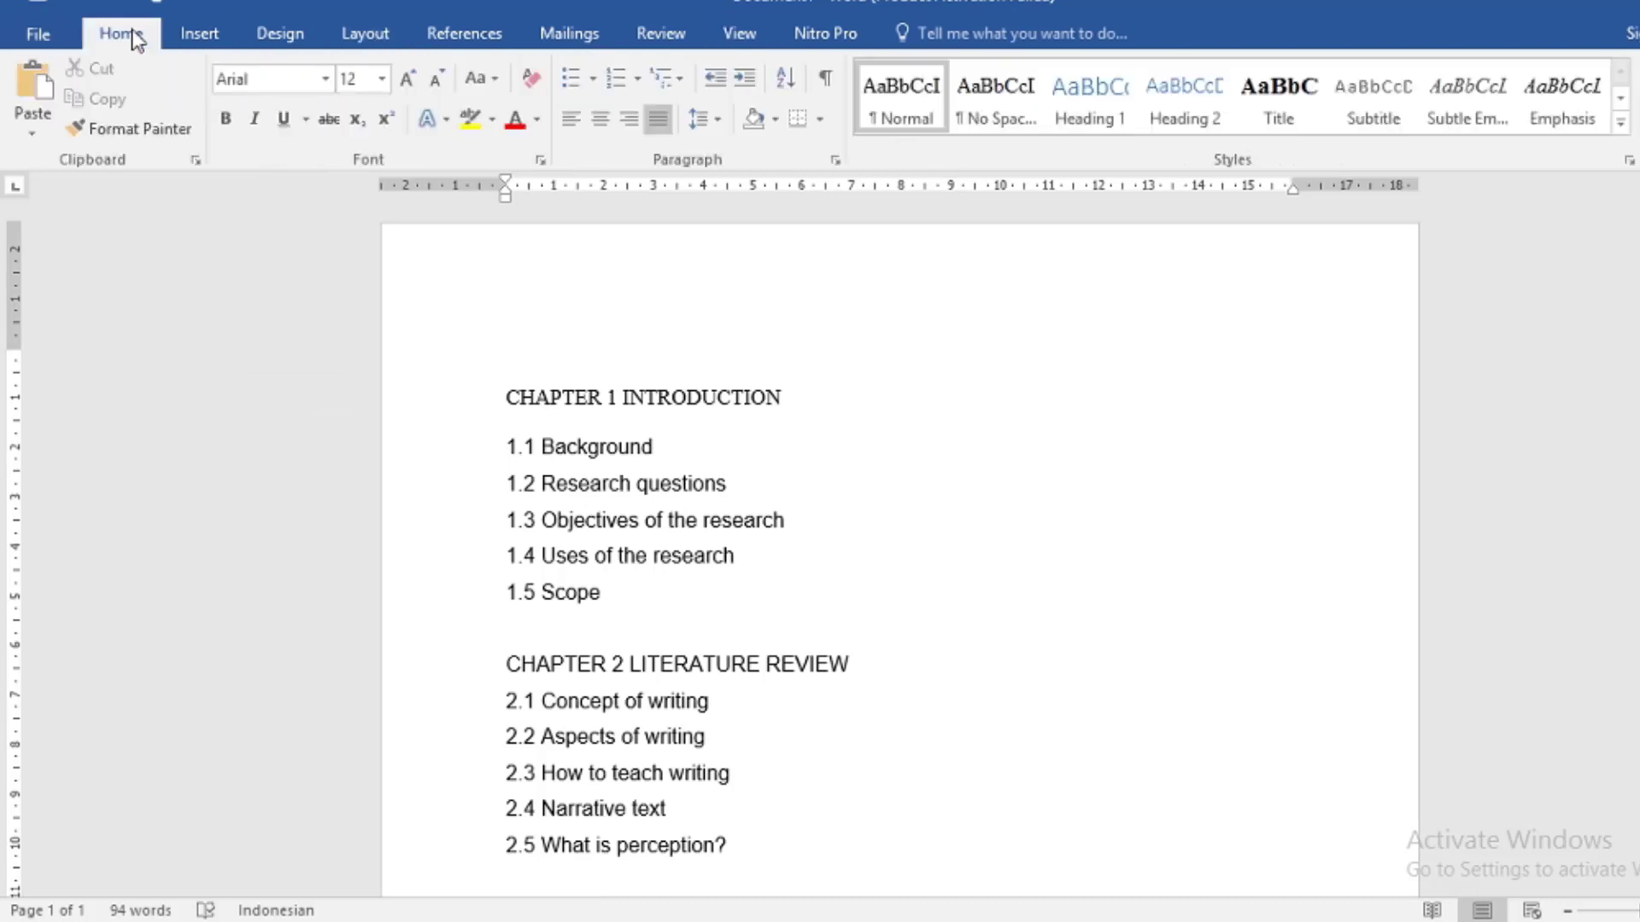
- Select the whole CHAPTER 1 INTRODUCTION heading line
click(474, 408)
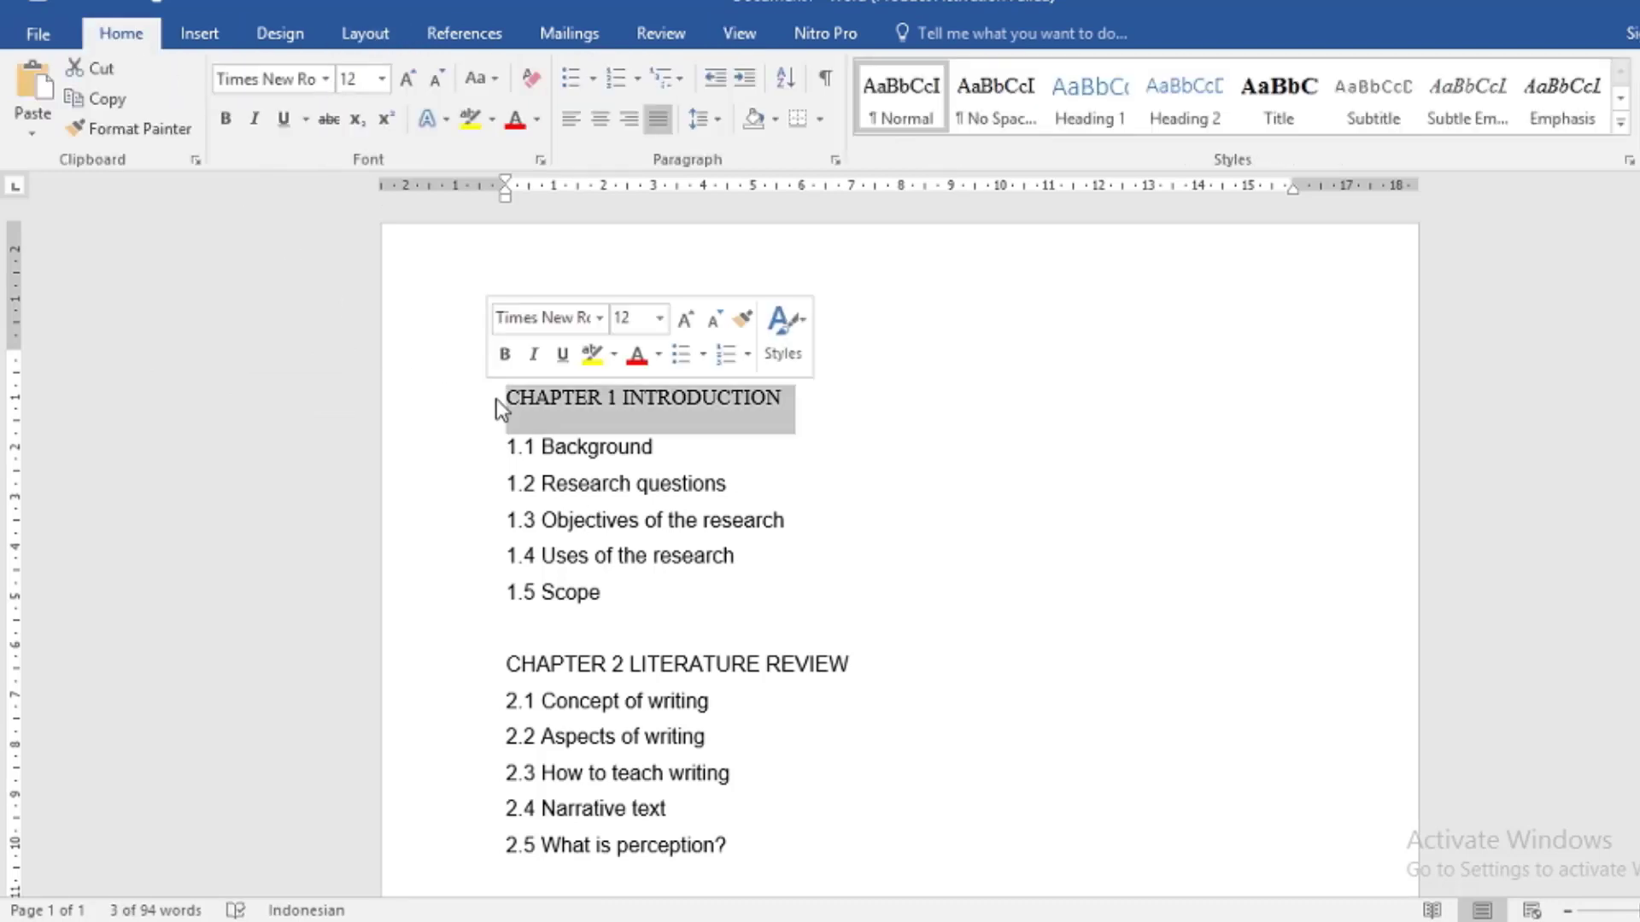
click(498, 402)
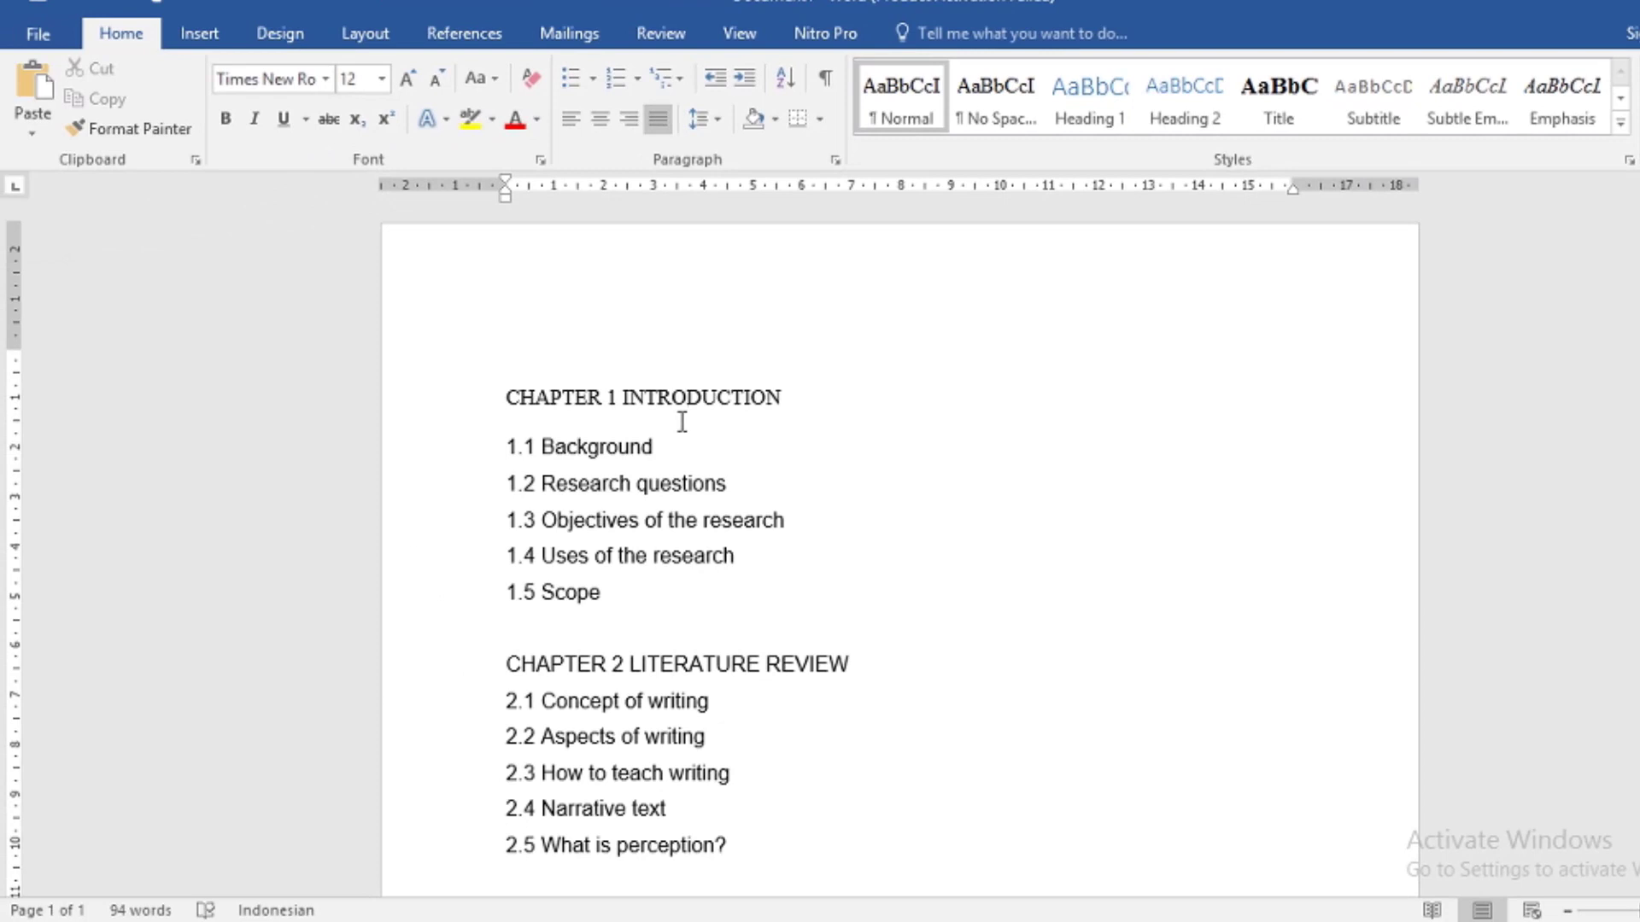
click(646, 447)
drag(502, 398, 715, 397)
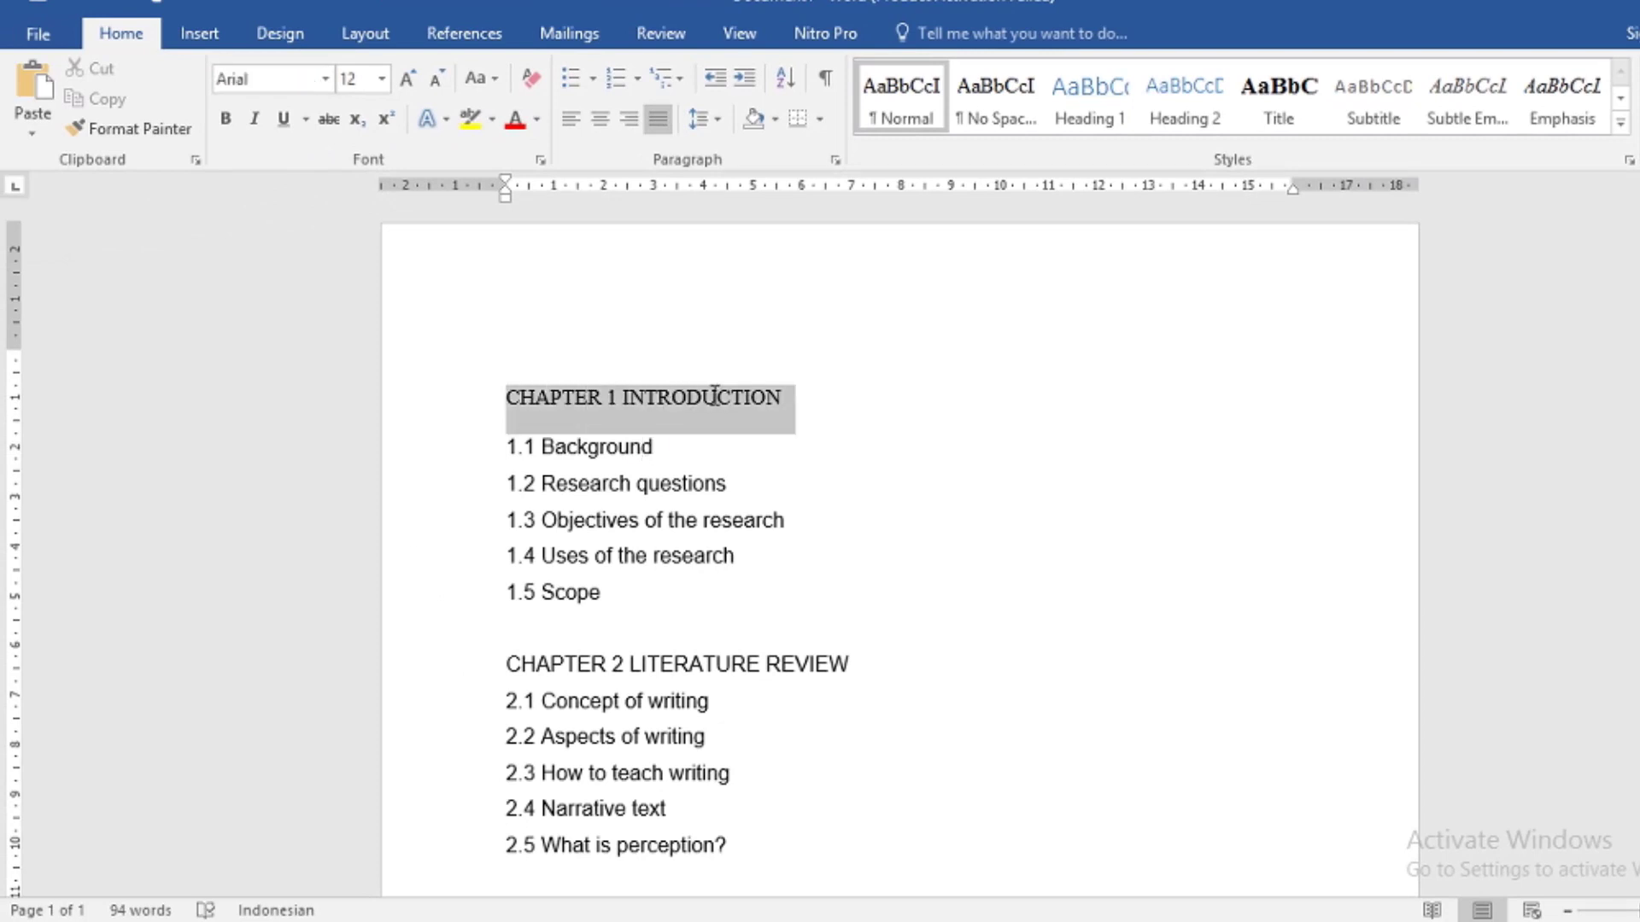
click(585, 402)
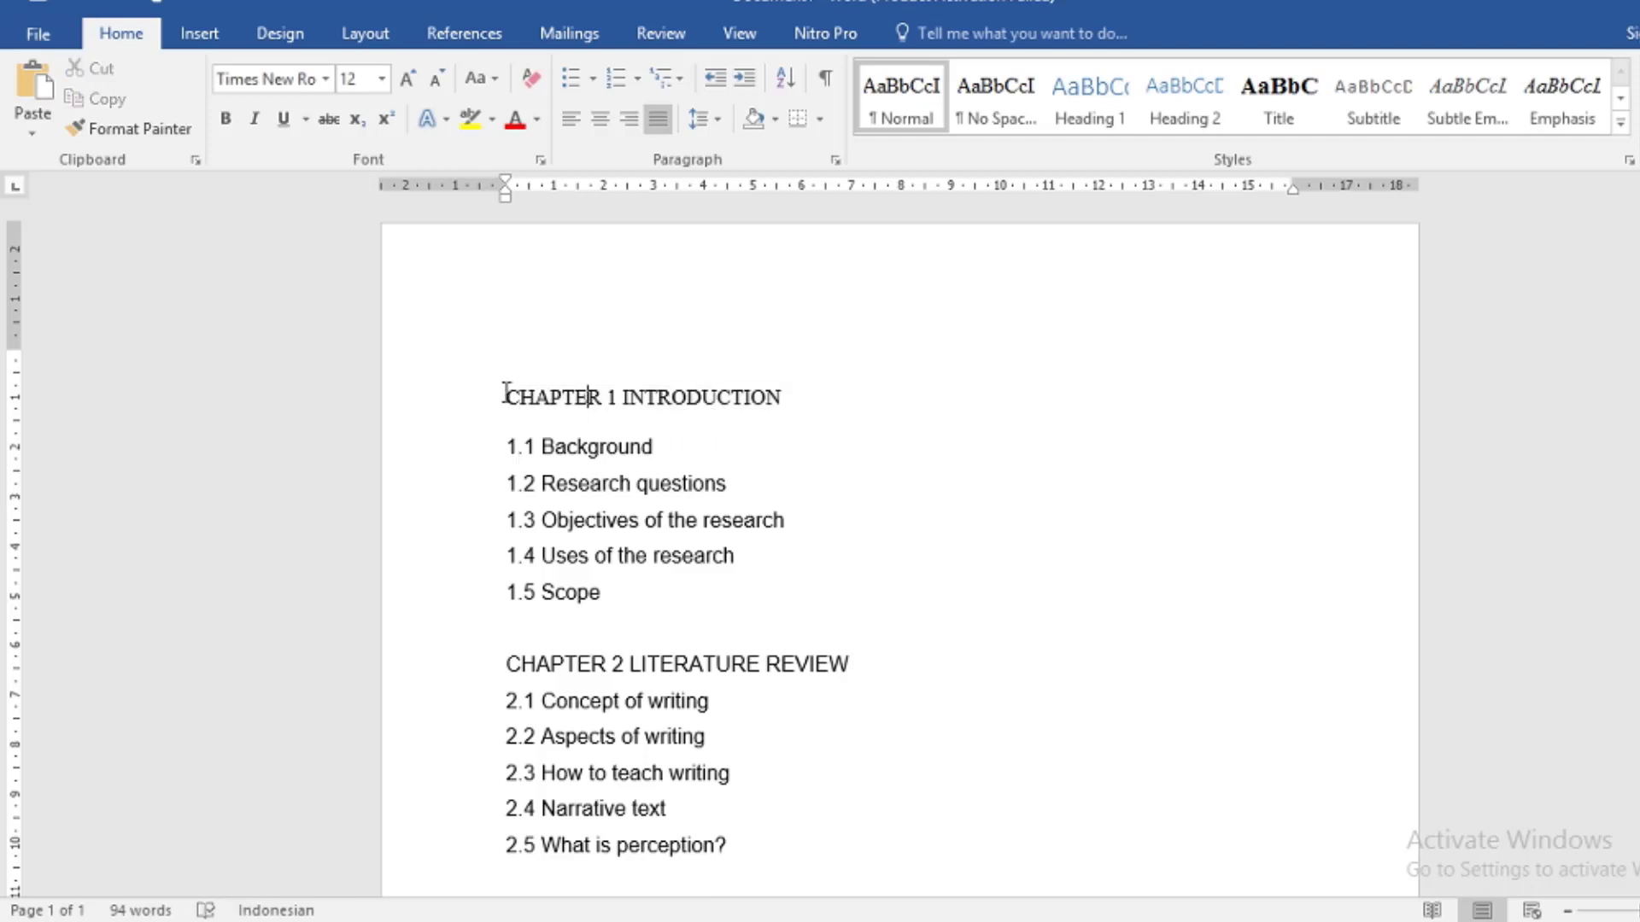
drag(505, 395, 735, 408)
- Select the 1.x sections, then the CHAPTER 2 LITERATURE REVIEW heading and sections 2.1–2.5
drag(511, 447, 680, 579)
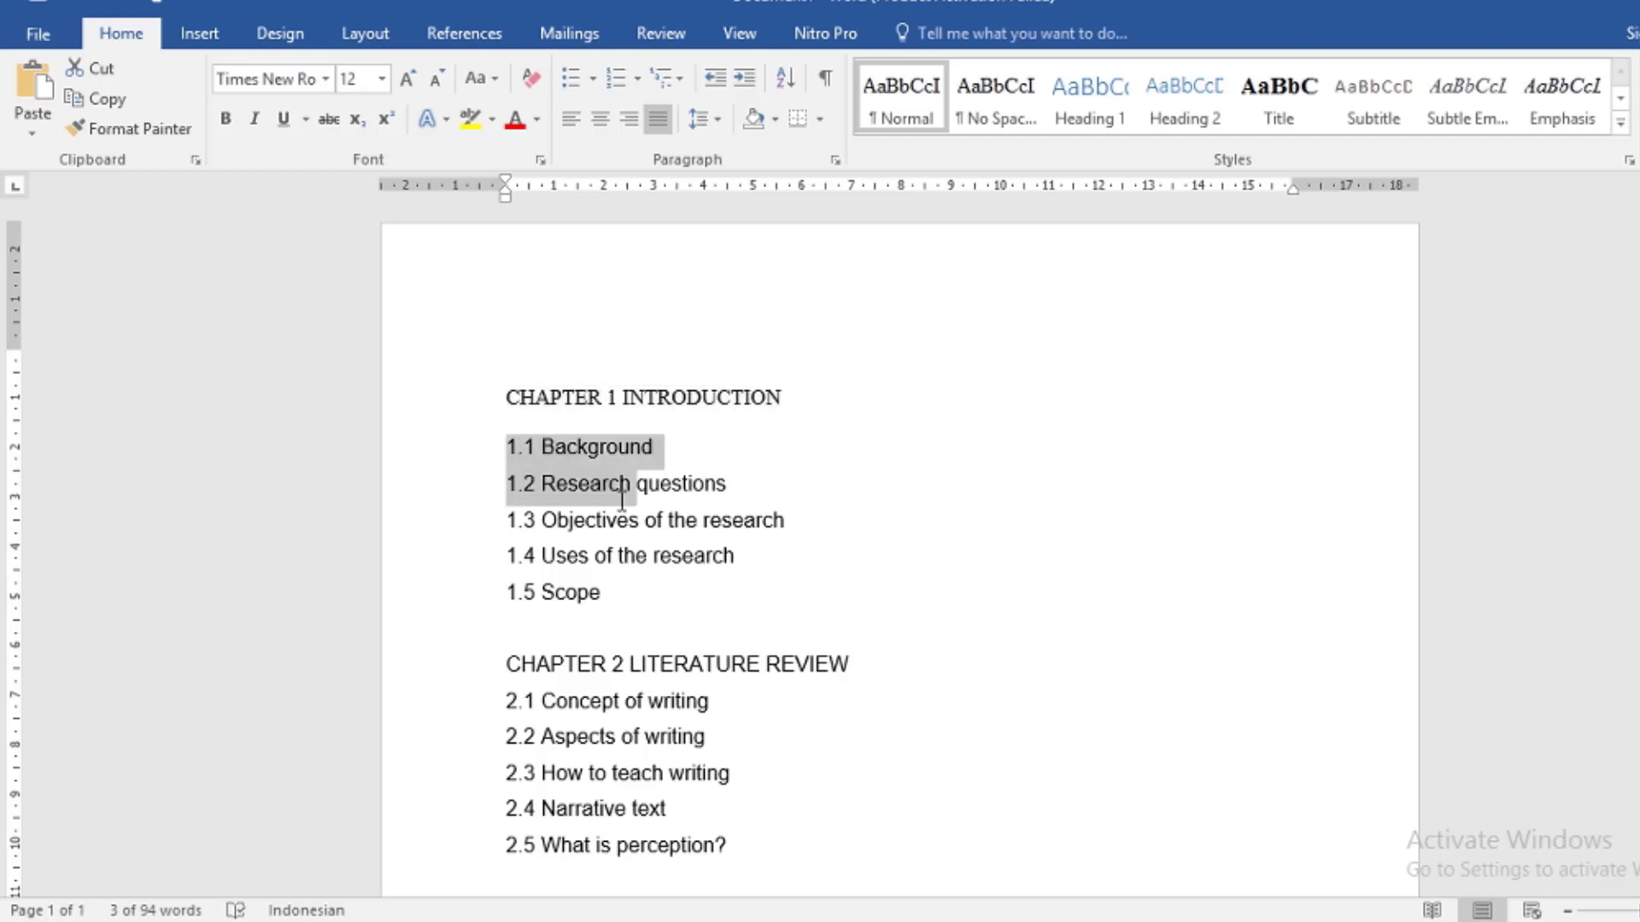
scroll(678, 577, down, 3)
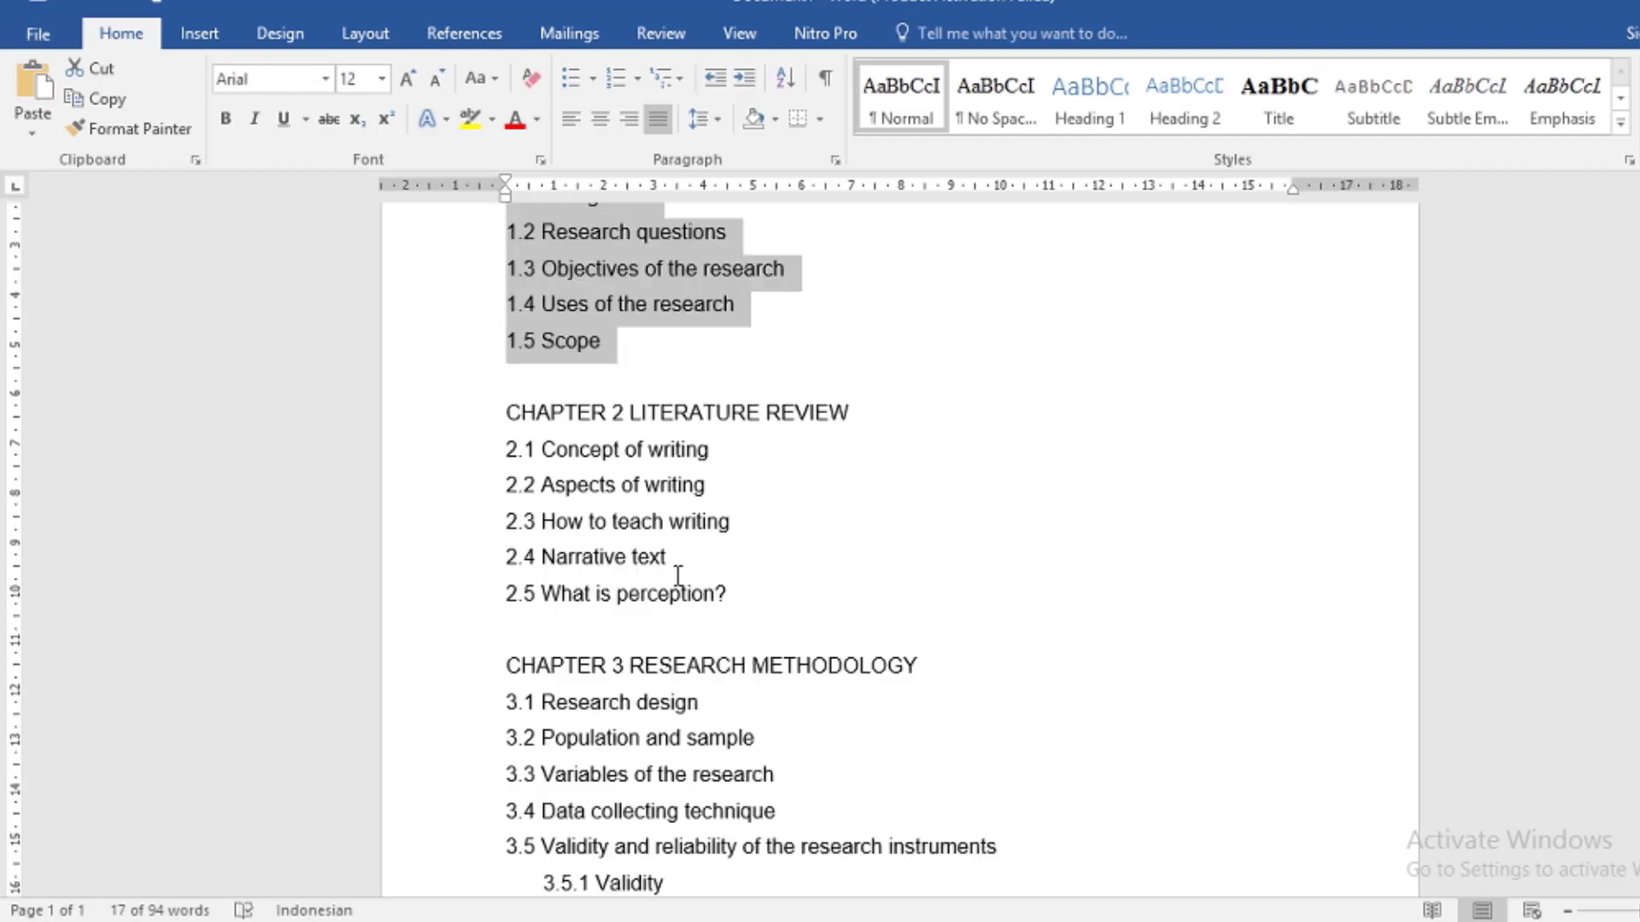
click(501, 415)
drag(504, 425, 849, 419)
drag(500, 448, 731, 586)
scroll(775, 578, down, 3)
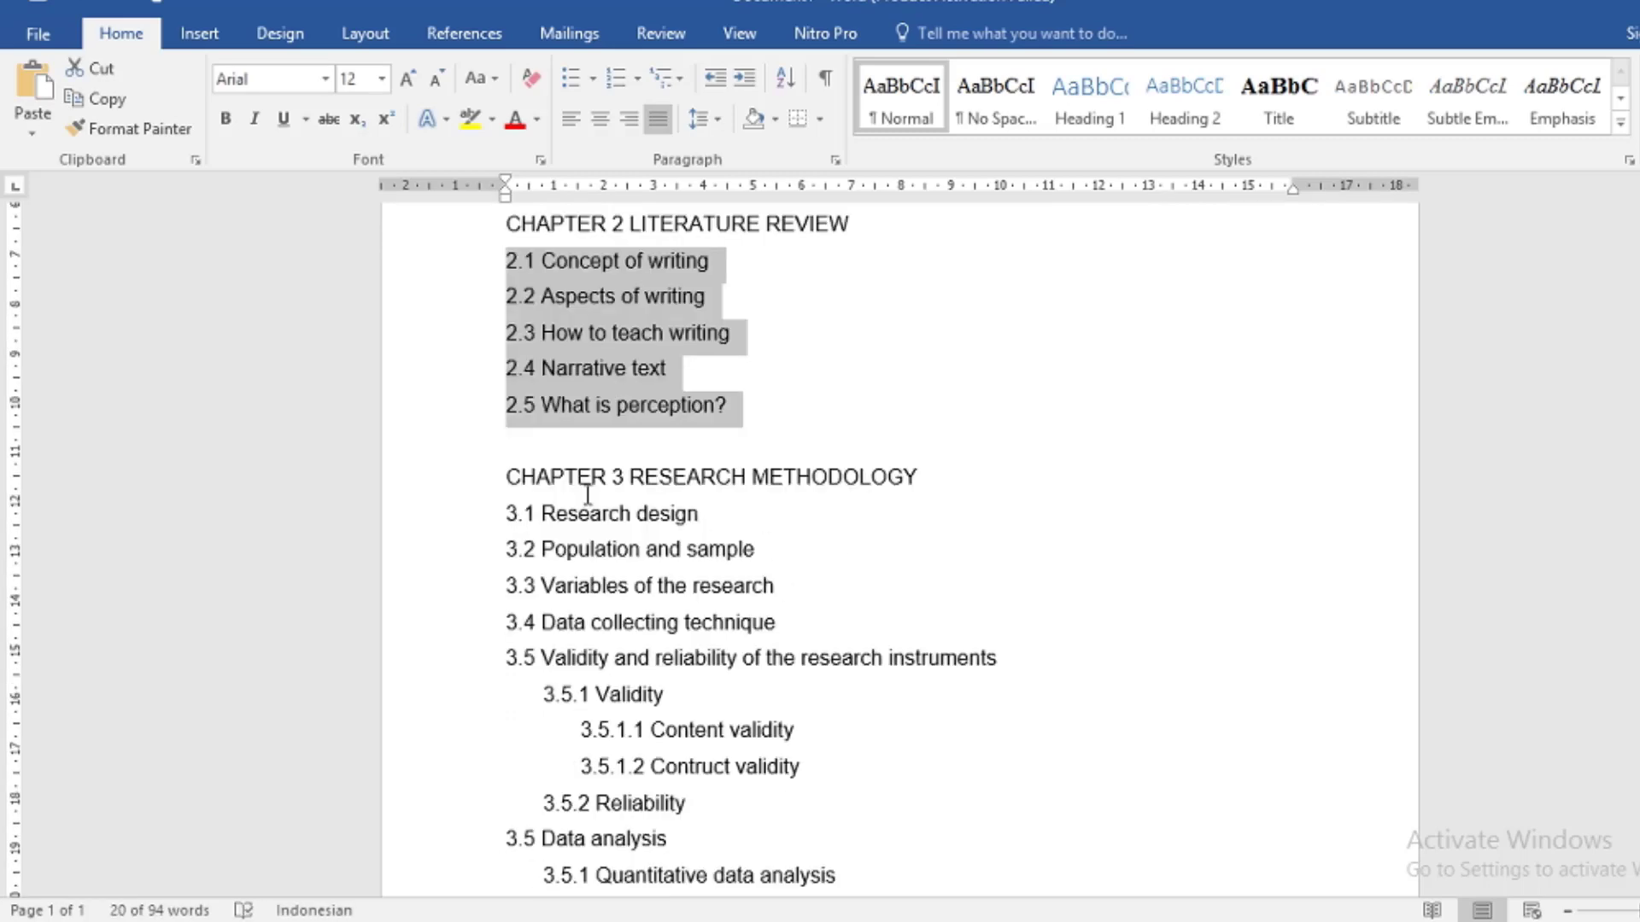
click(506, 469)
- Select sections 3.1–3.5, then the 3.5.2 Reliability, 3.5 Data analysis and data analysis subsection lines
drag(505, 512, 957, 662)
scroll(734, 589, down, 3)
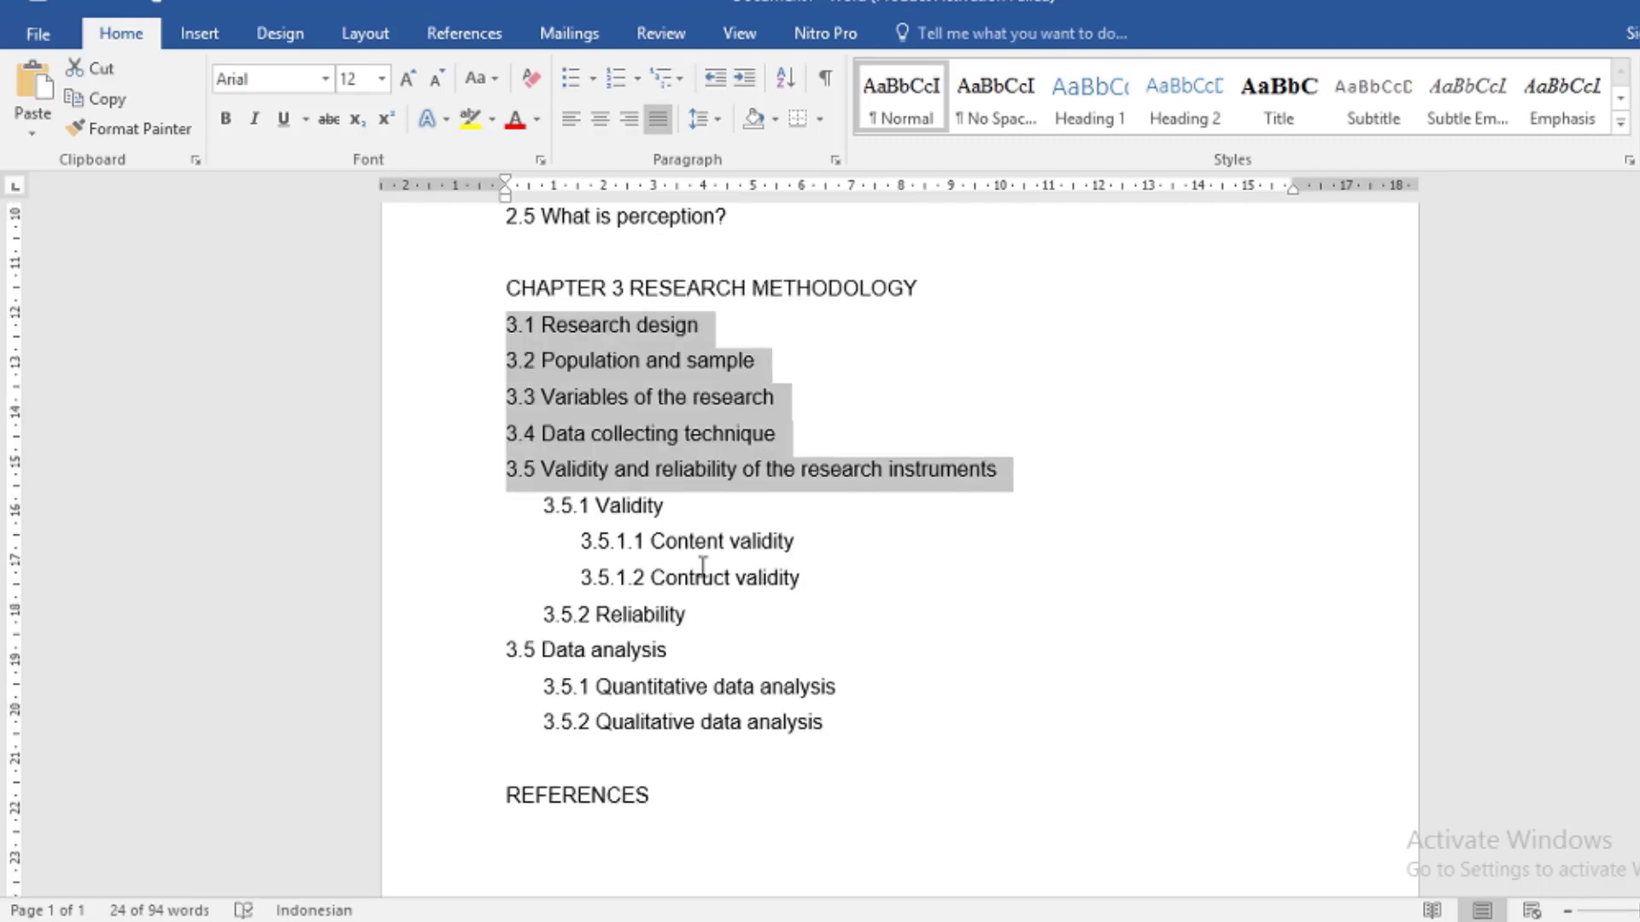
click(546, 514)
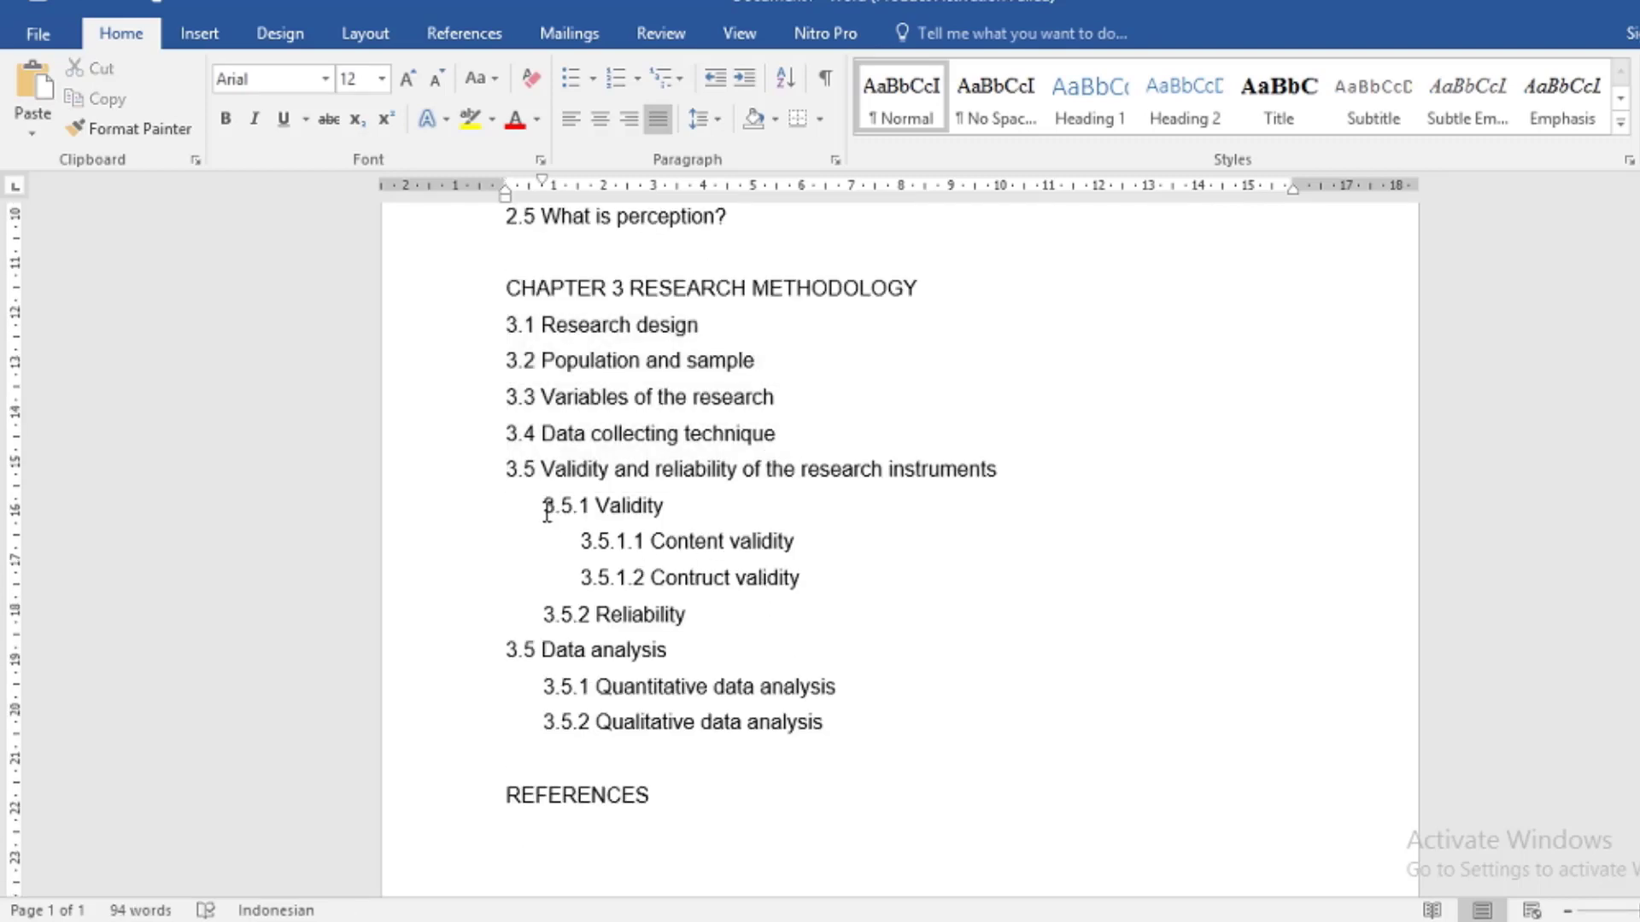
click(574, 541)
drag(544, 614, 686, 632)
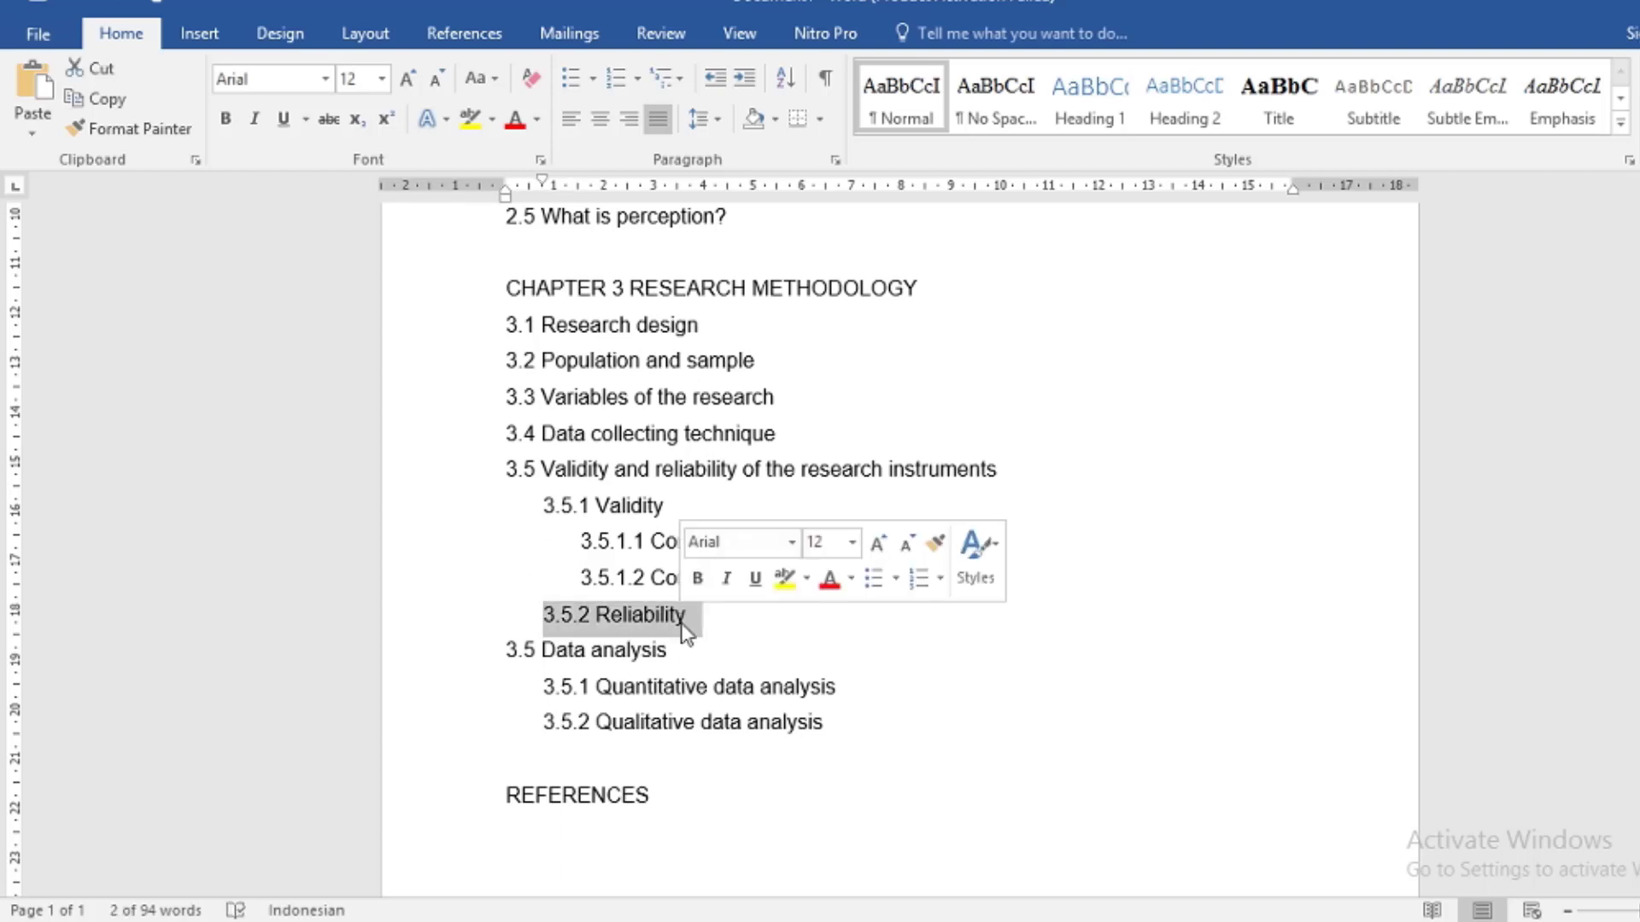
drag(504, 651, 679, 652)
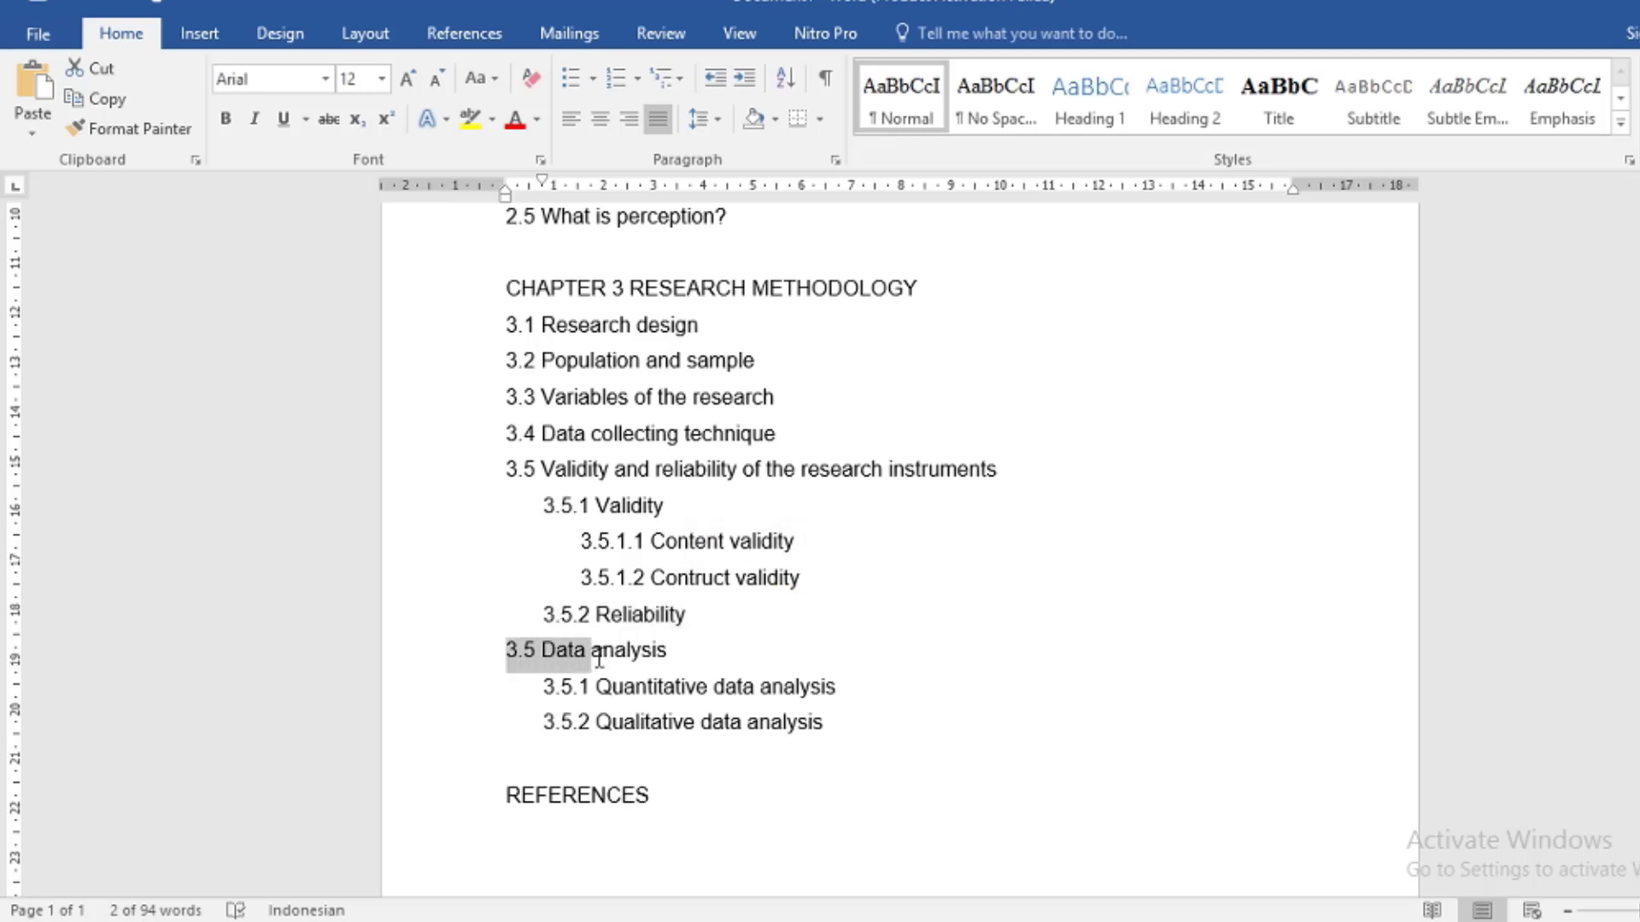
drag(542, 685, 825, 727)
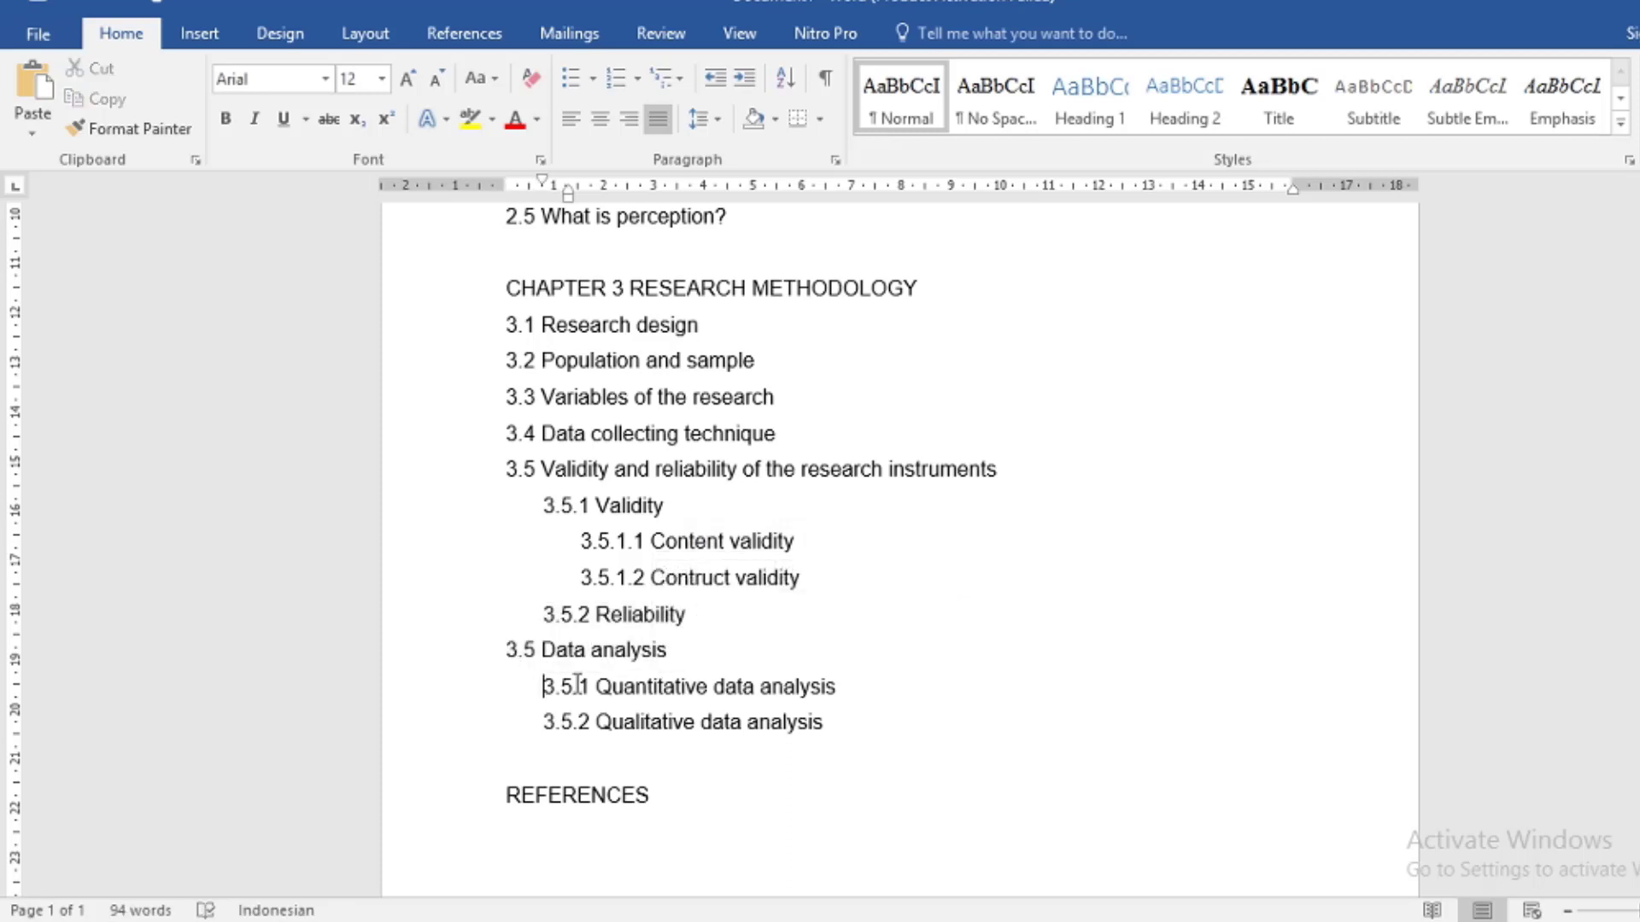
- Select the REFERENCES line at the end of the outline
click(506, 793)
double_click(608, 792)
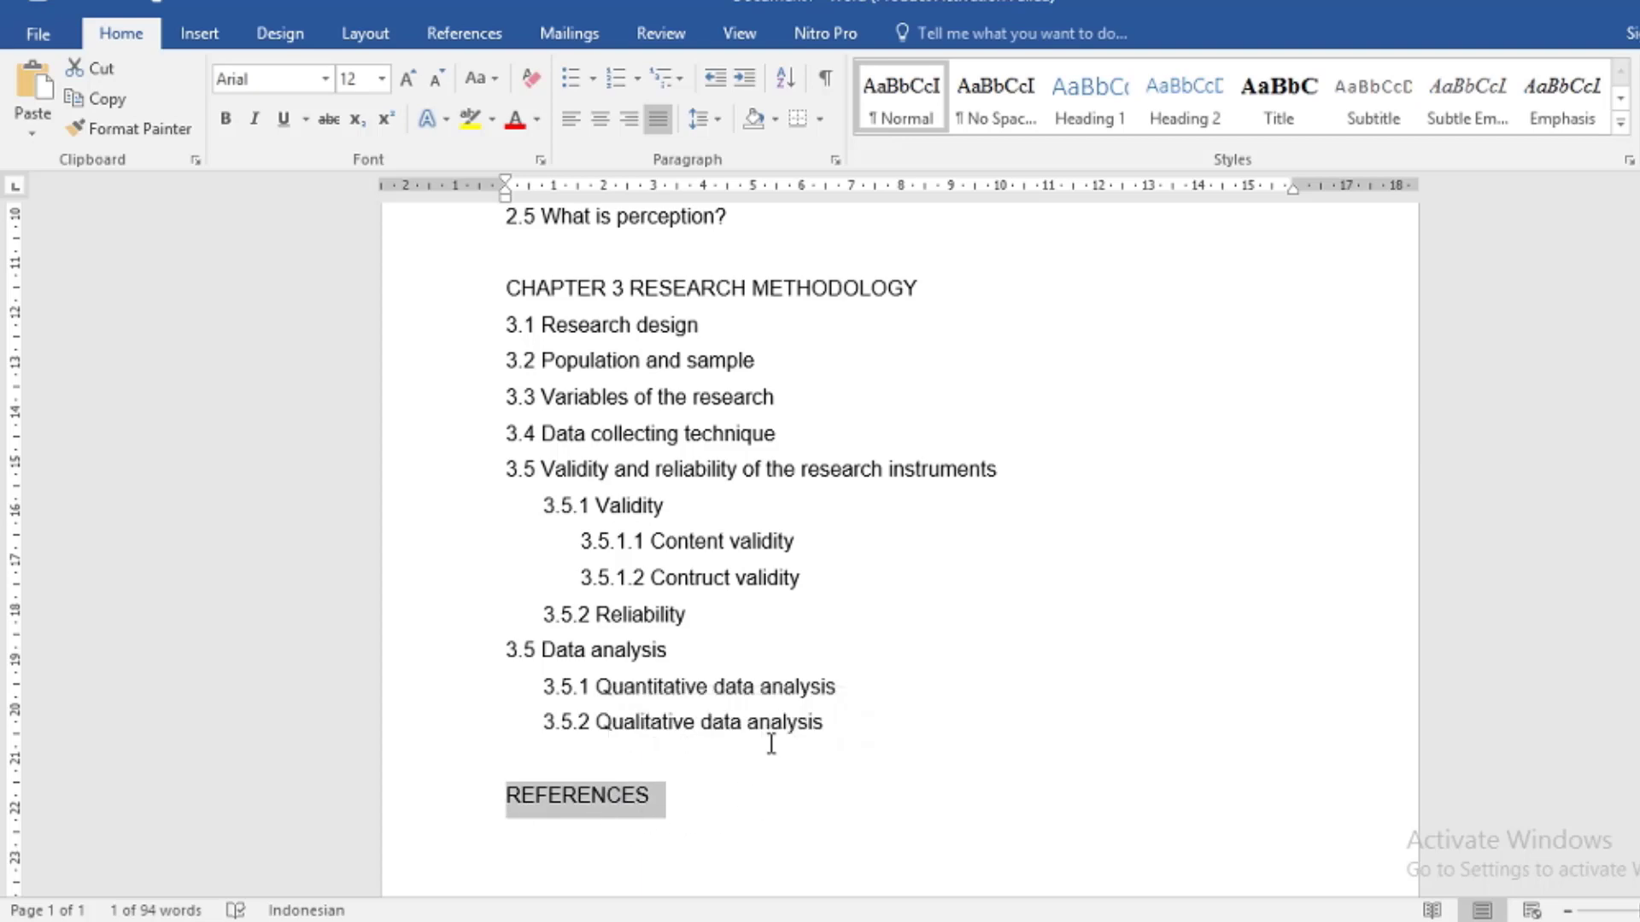
scroll(771, 743, up, 5)
scroll(657, 623, up, 2)
- Modify Heading 1 to Times New Roman 14 pt, bold, automatic colour, centred
click(501, 405)
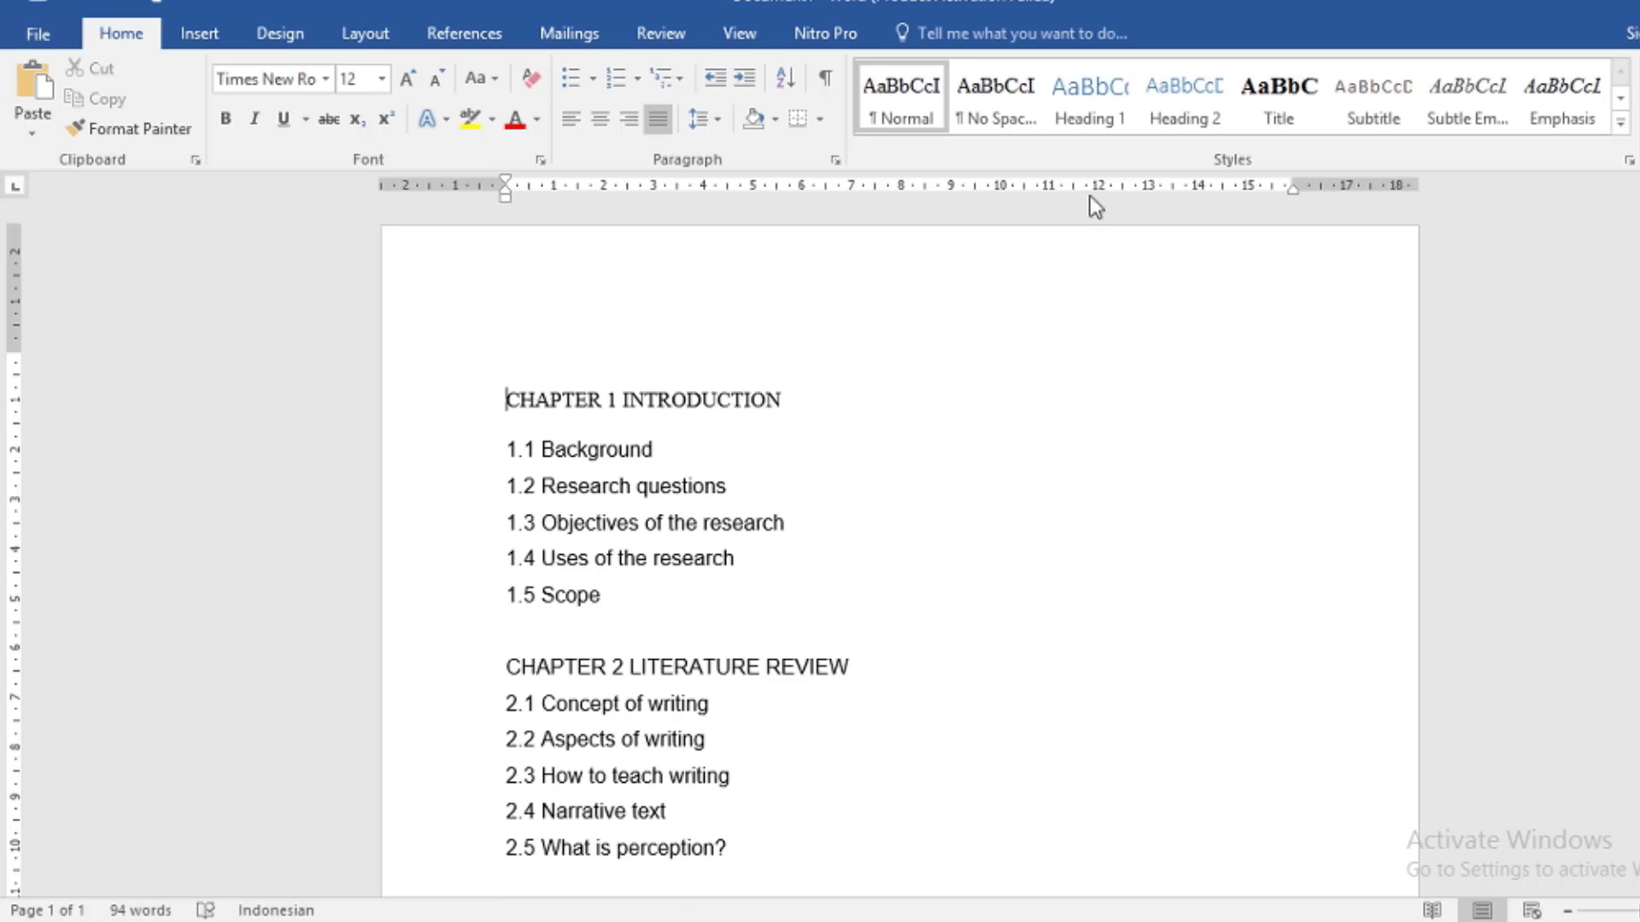
right_click(1079, 115)
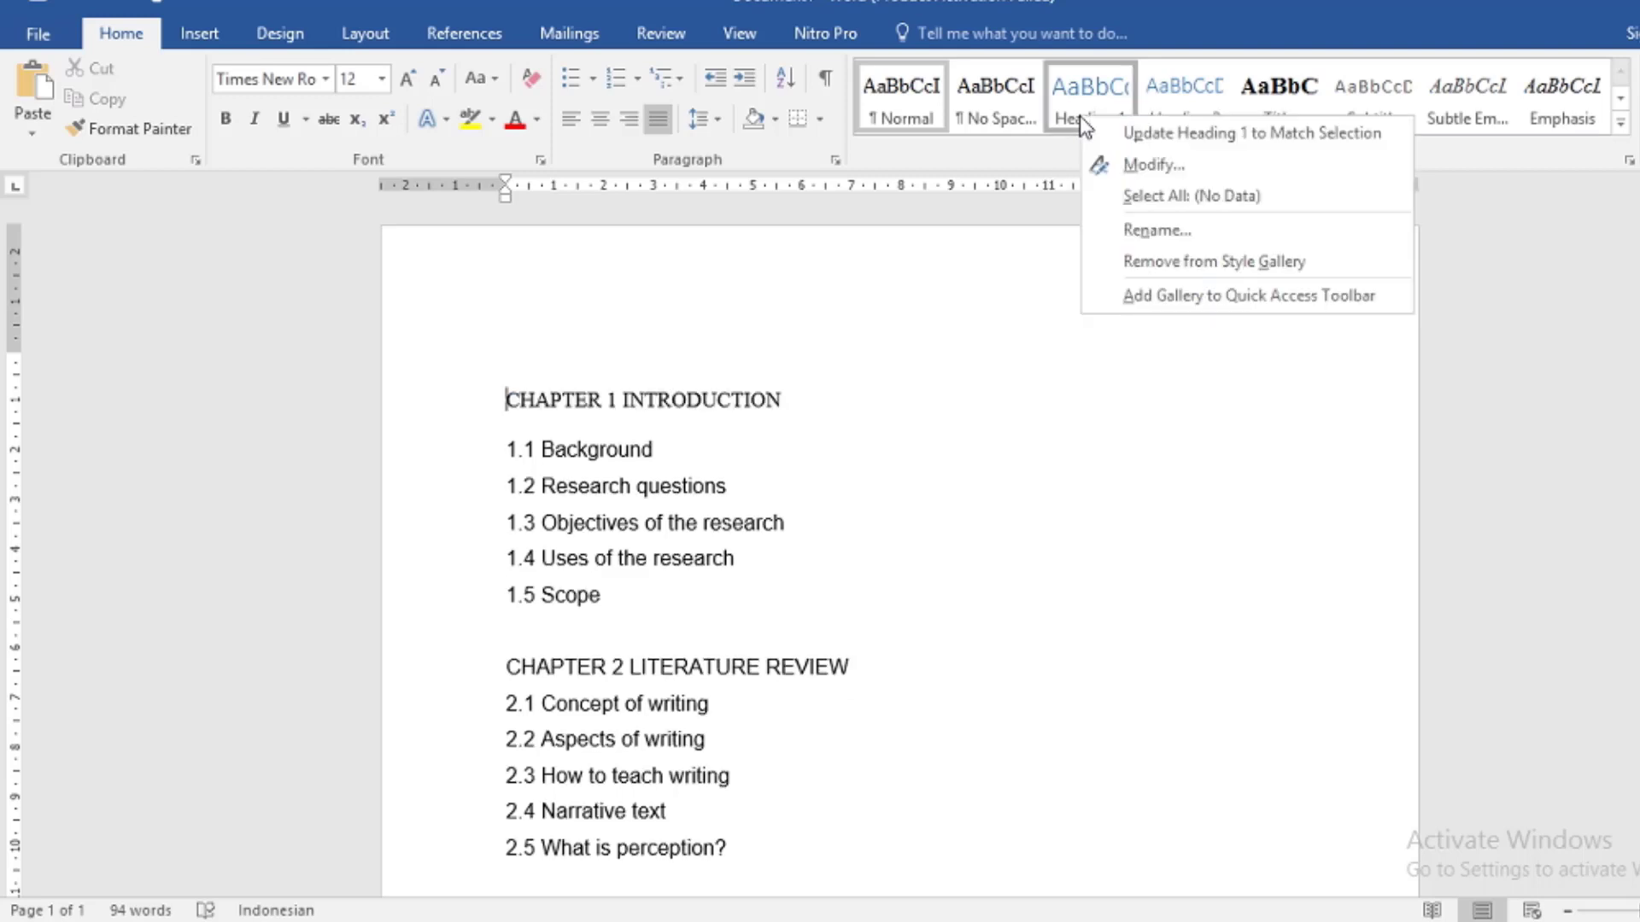
click(1121, 159)
click(1009, 340)
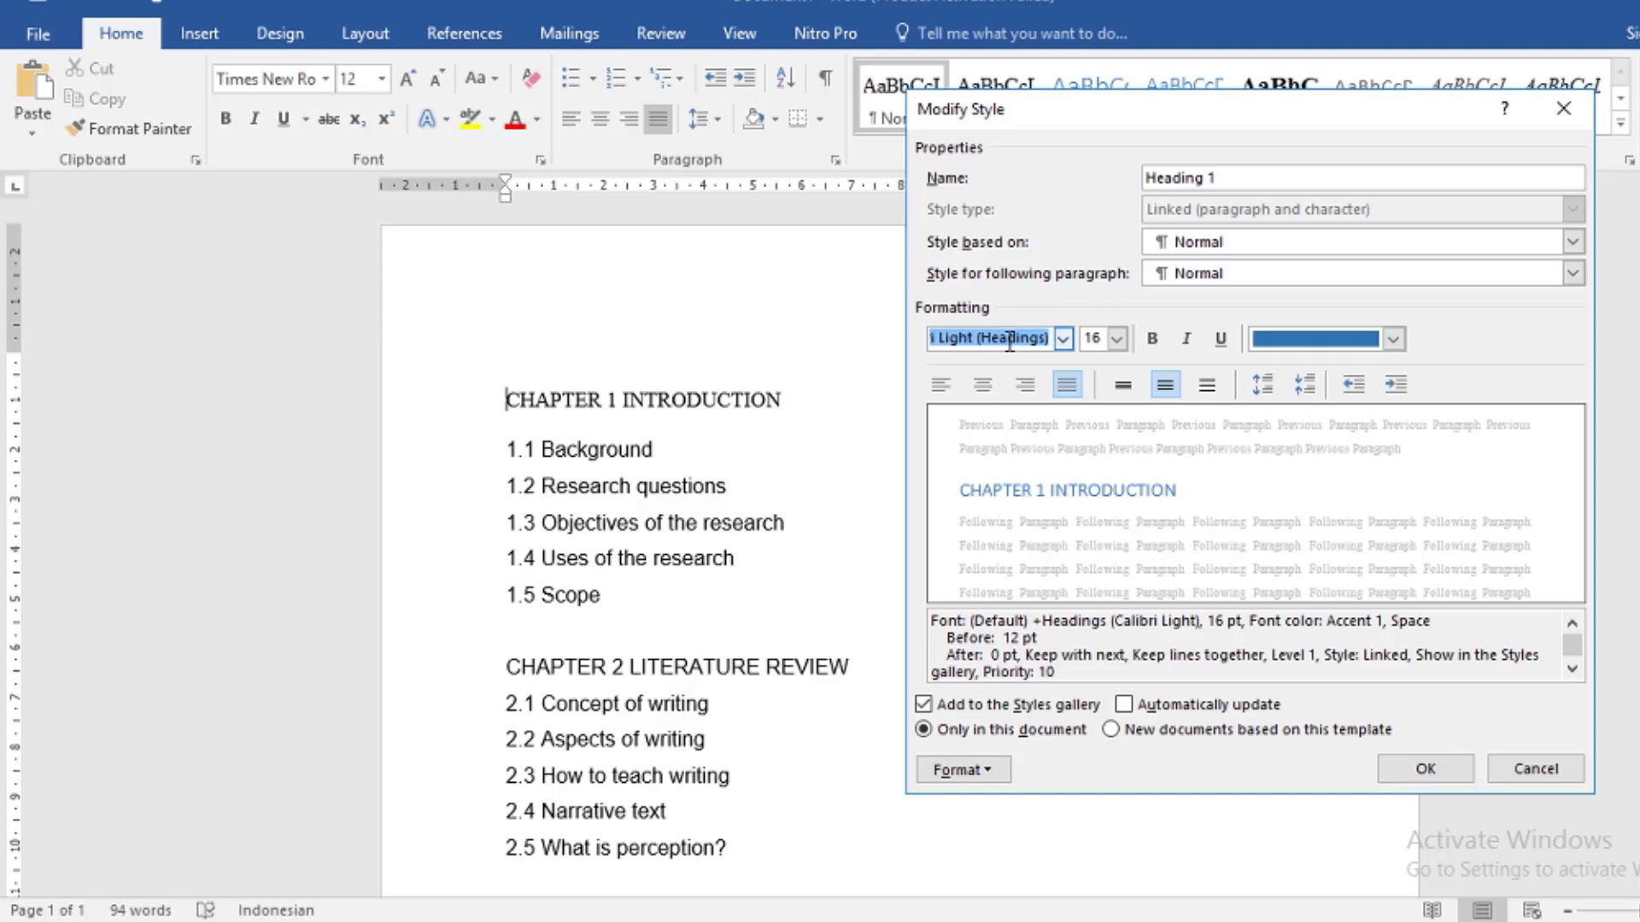
text(Times New Roman)
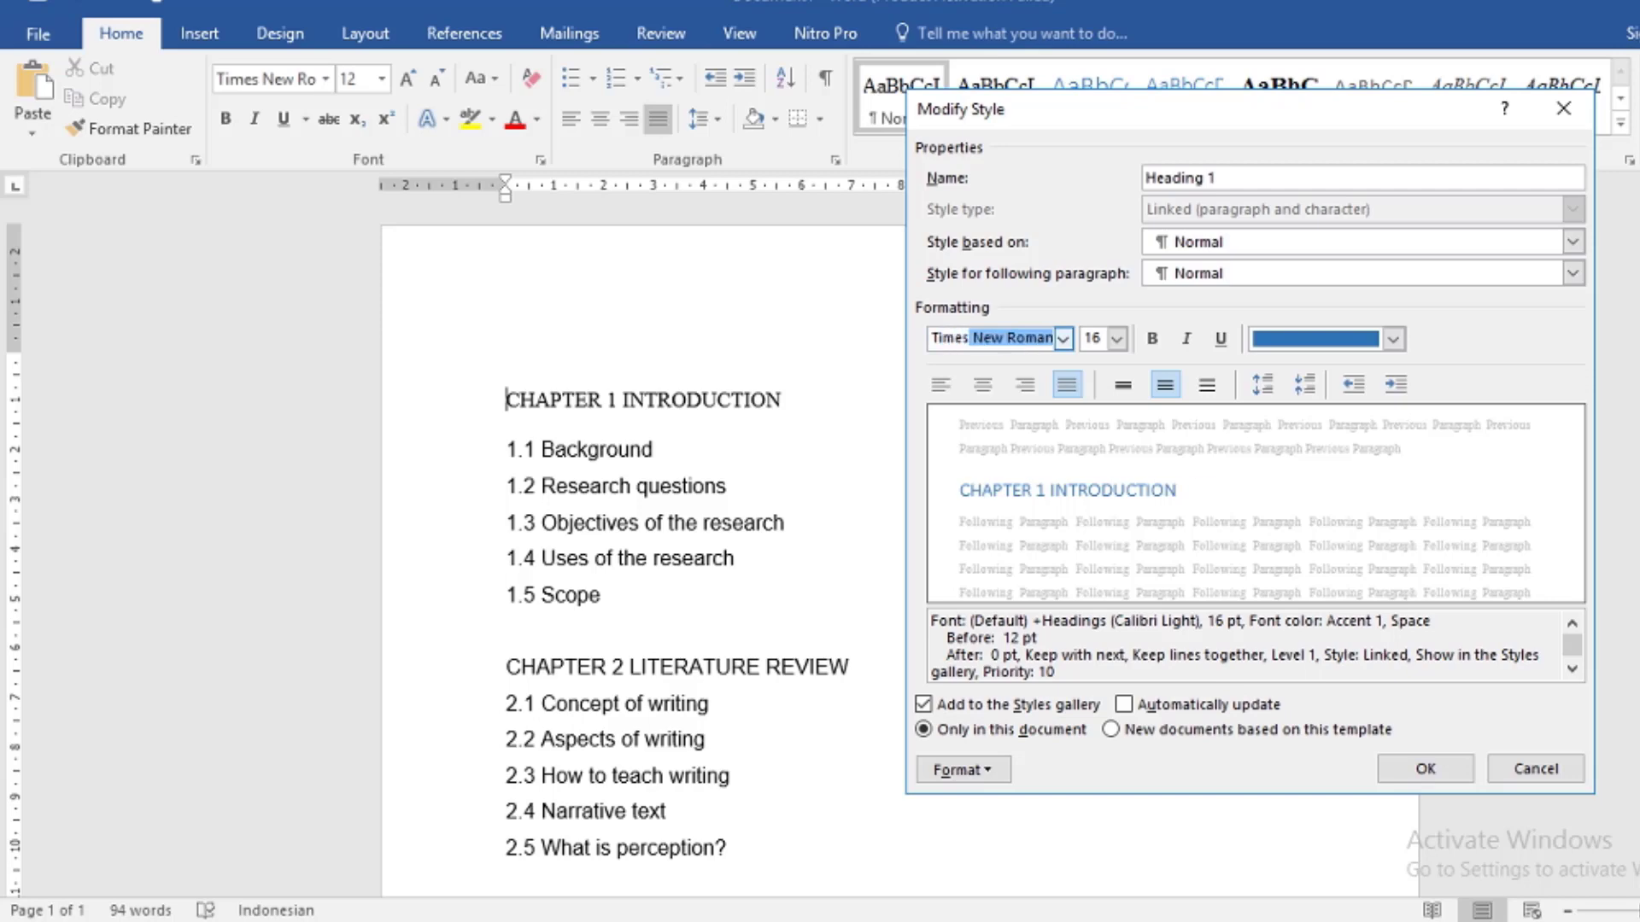
click(1010, 341)
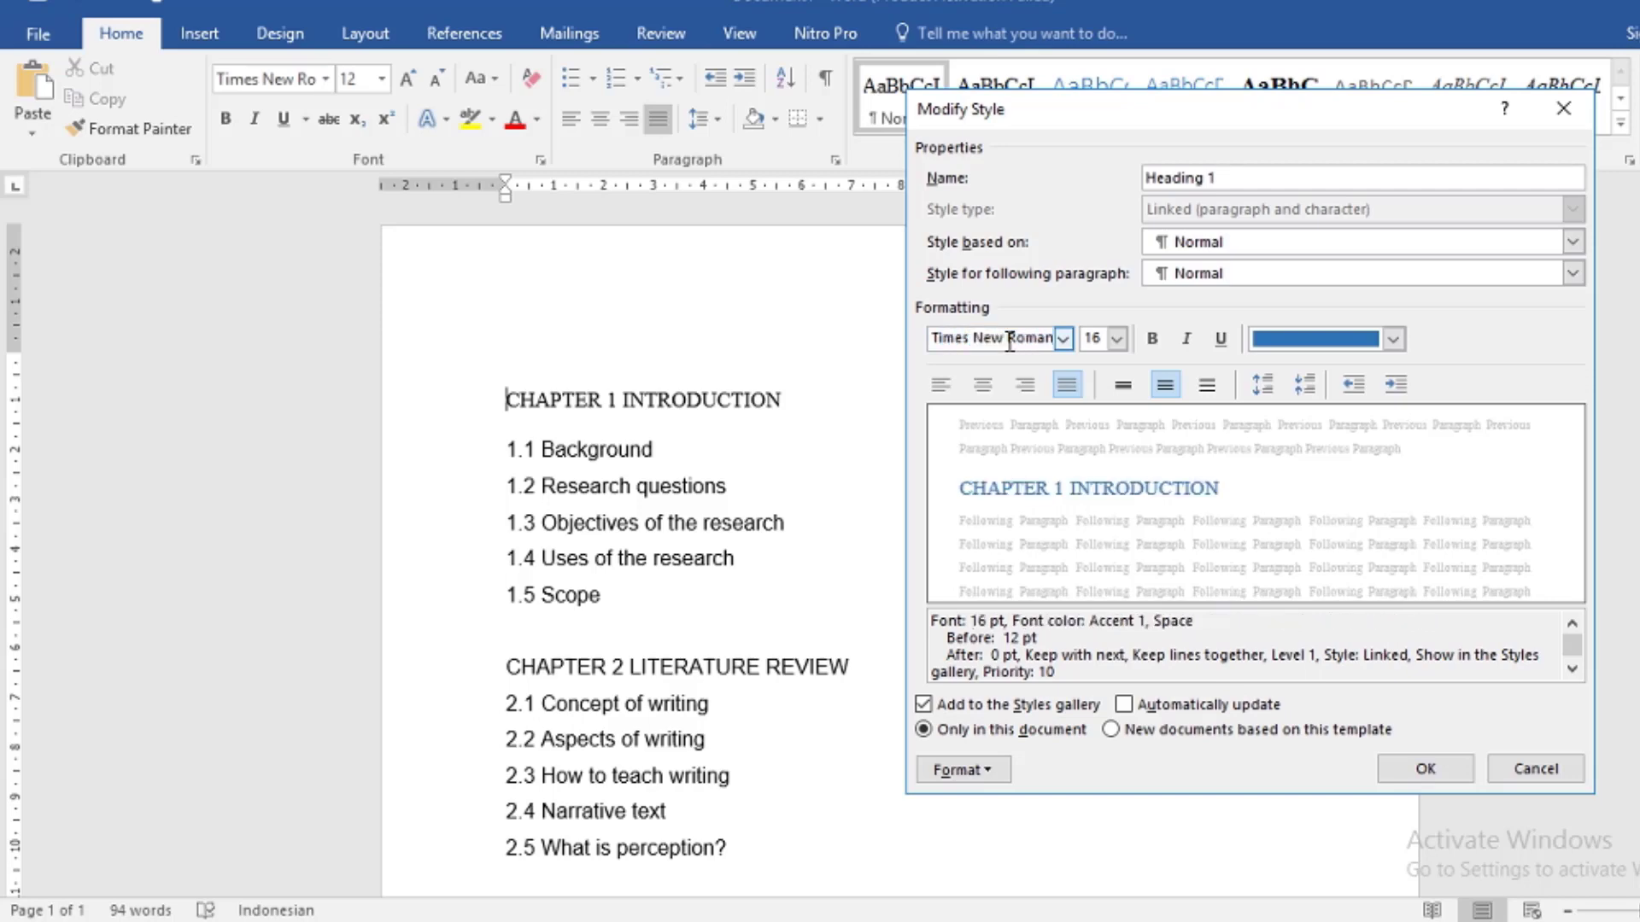
click(1117, 340)
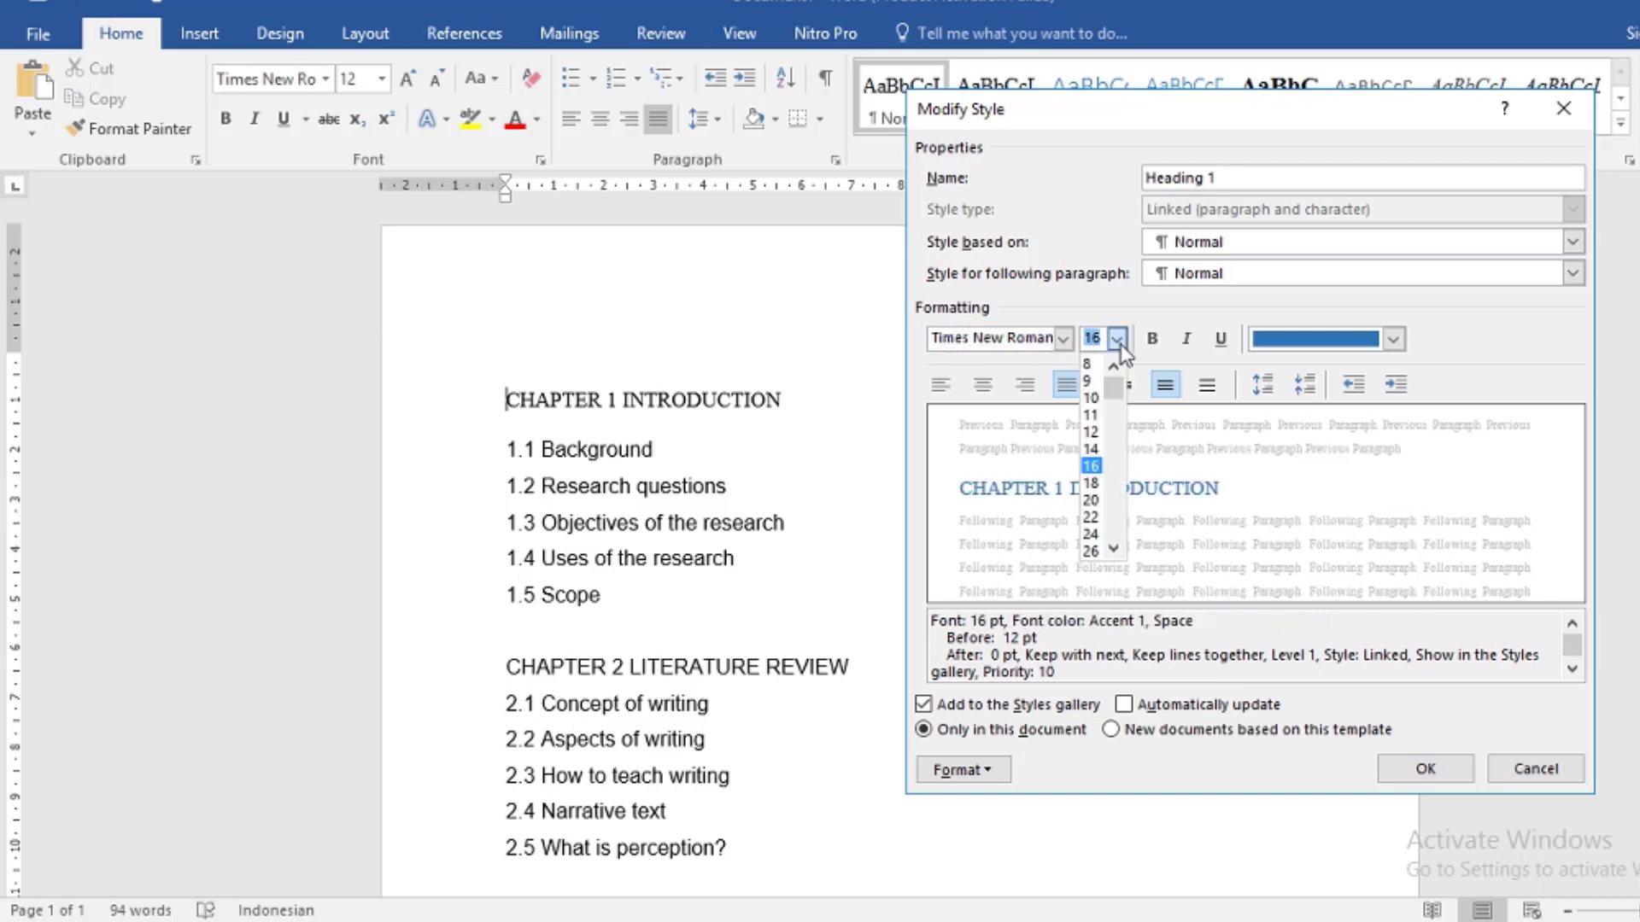
click(1092, 449)
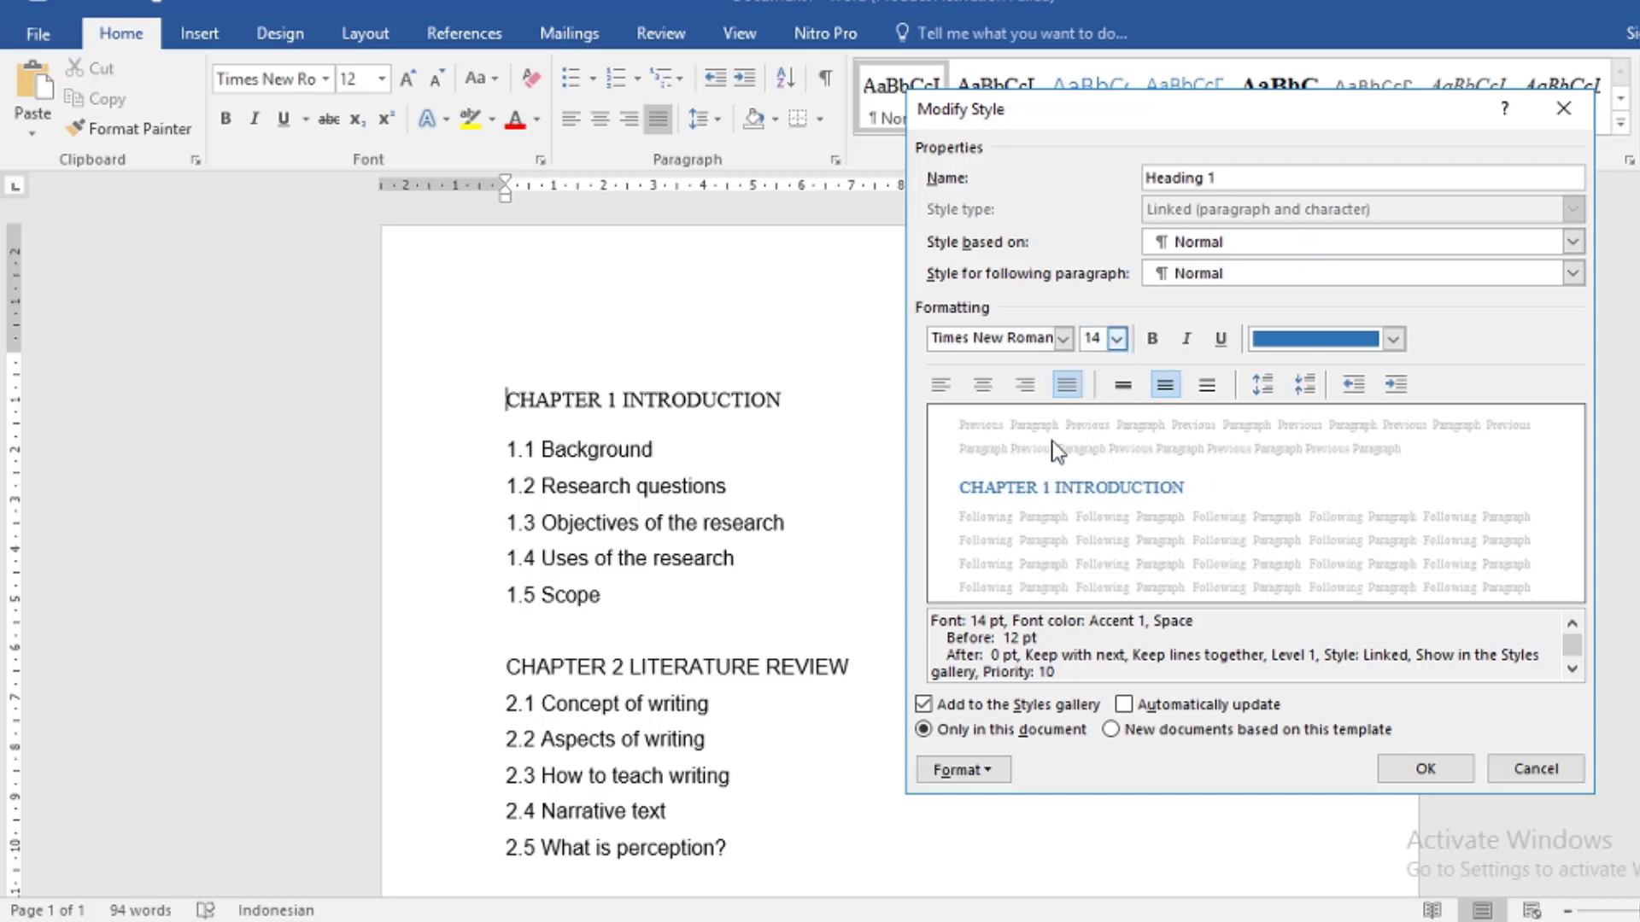
click(1153, 340)
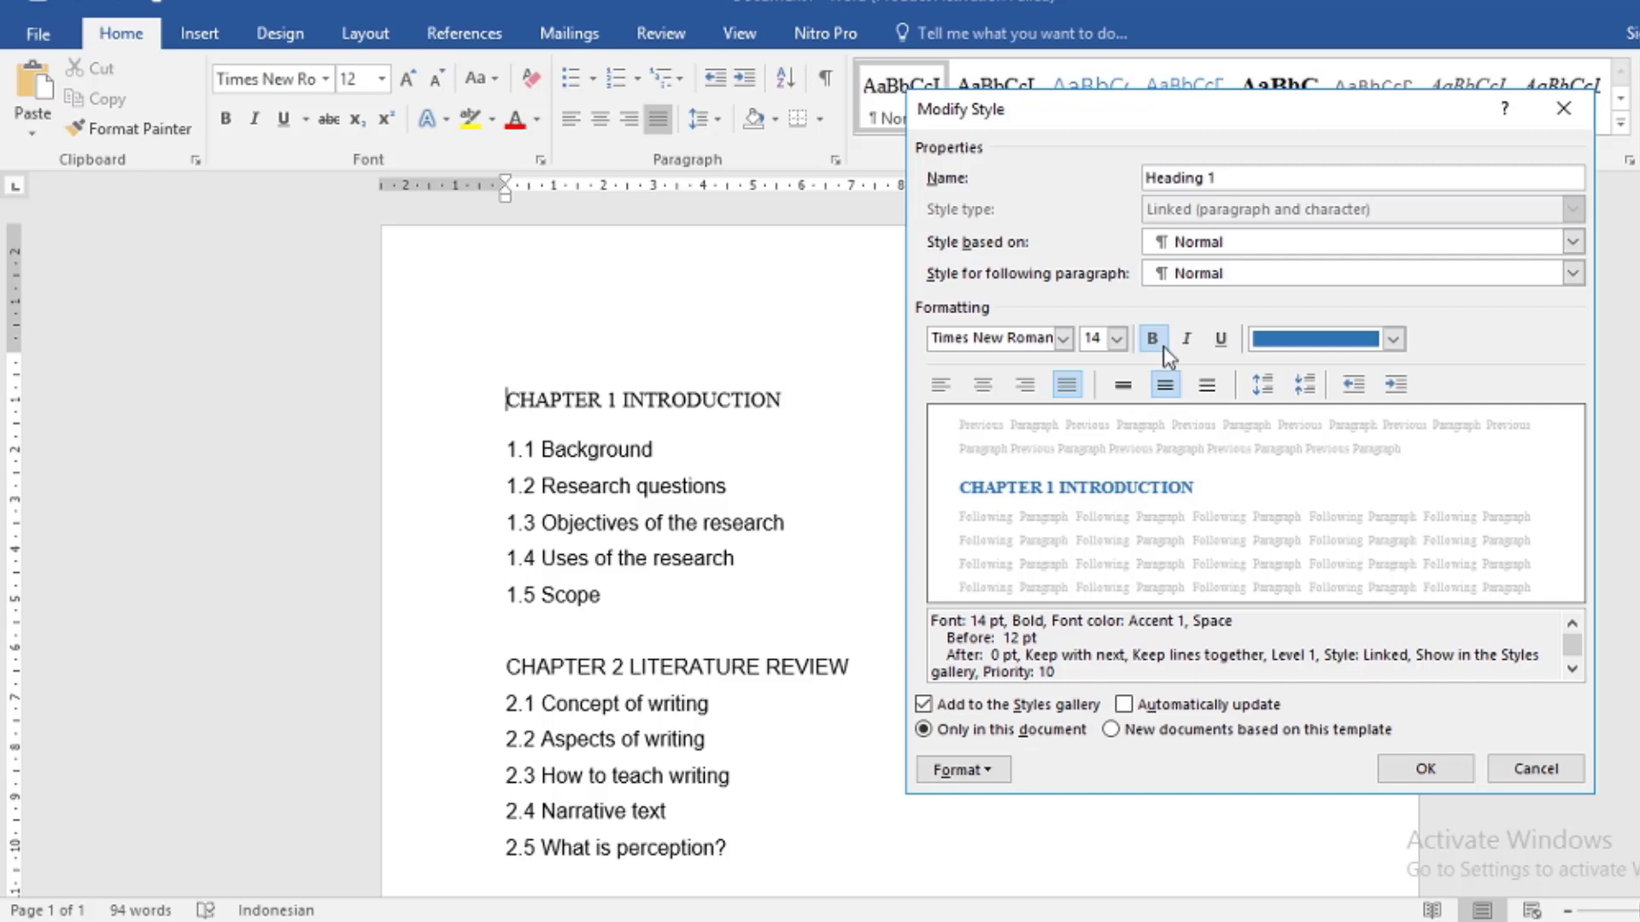
click(1264, 344)
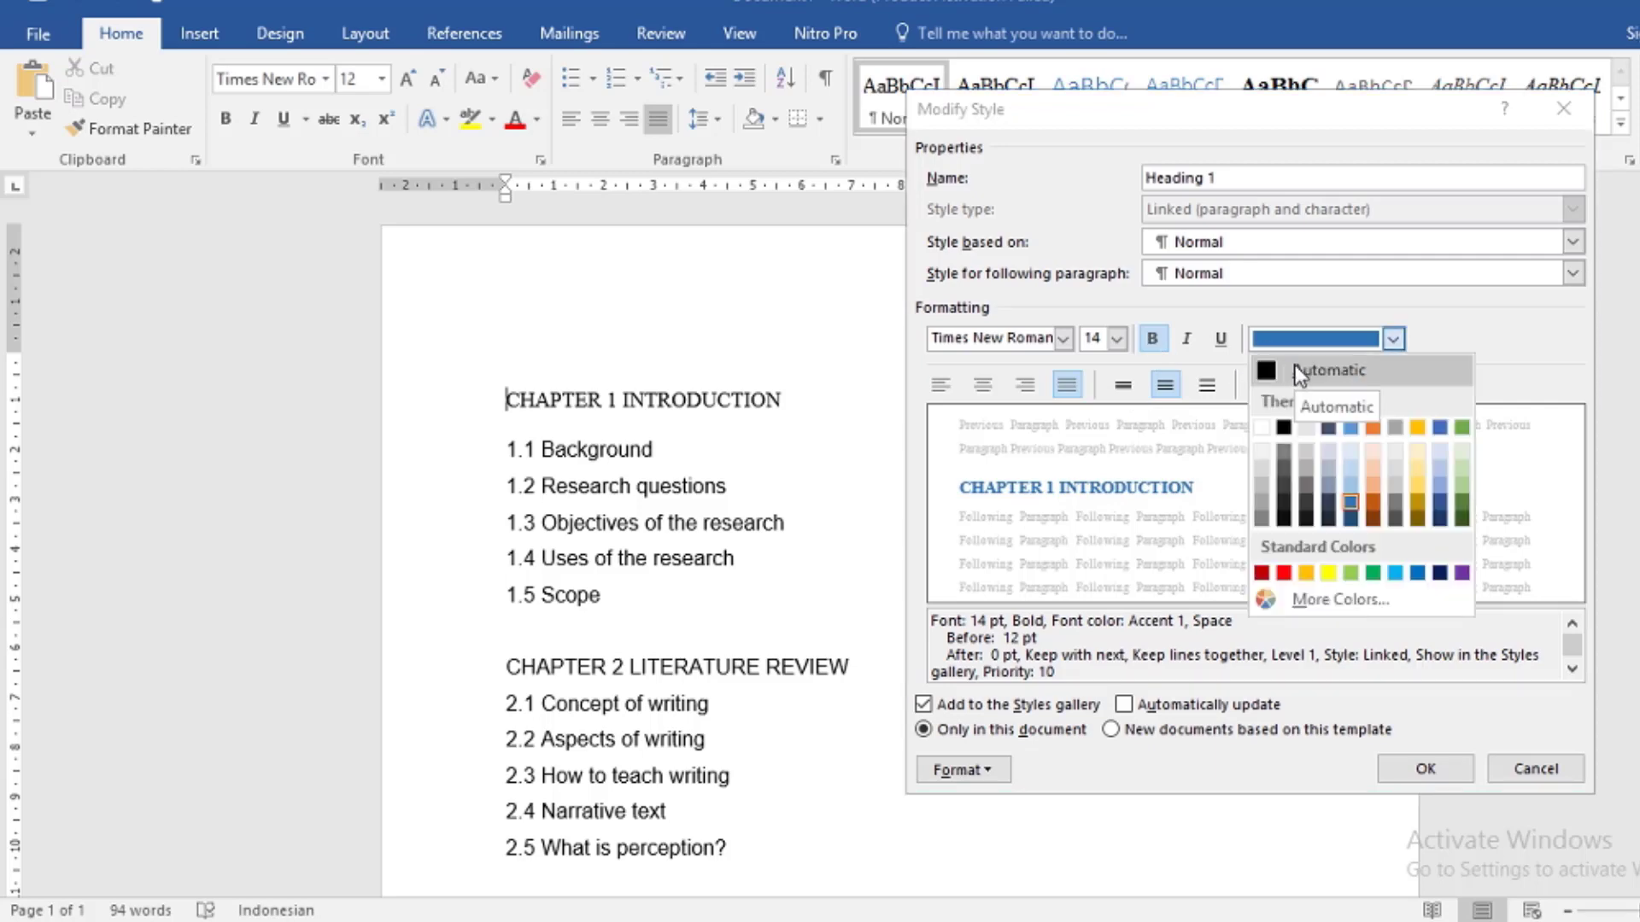
click(1298, 372)
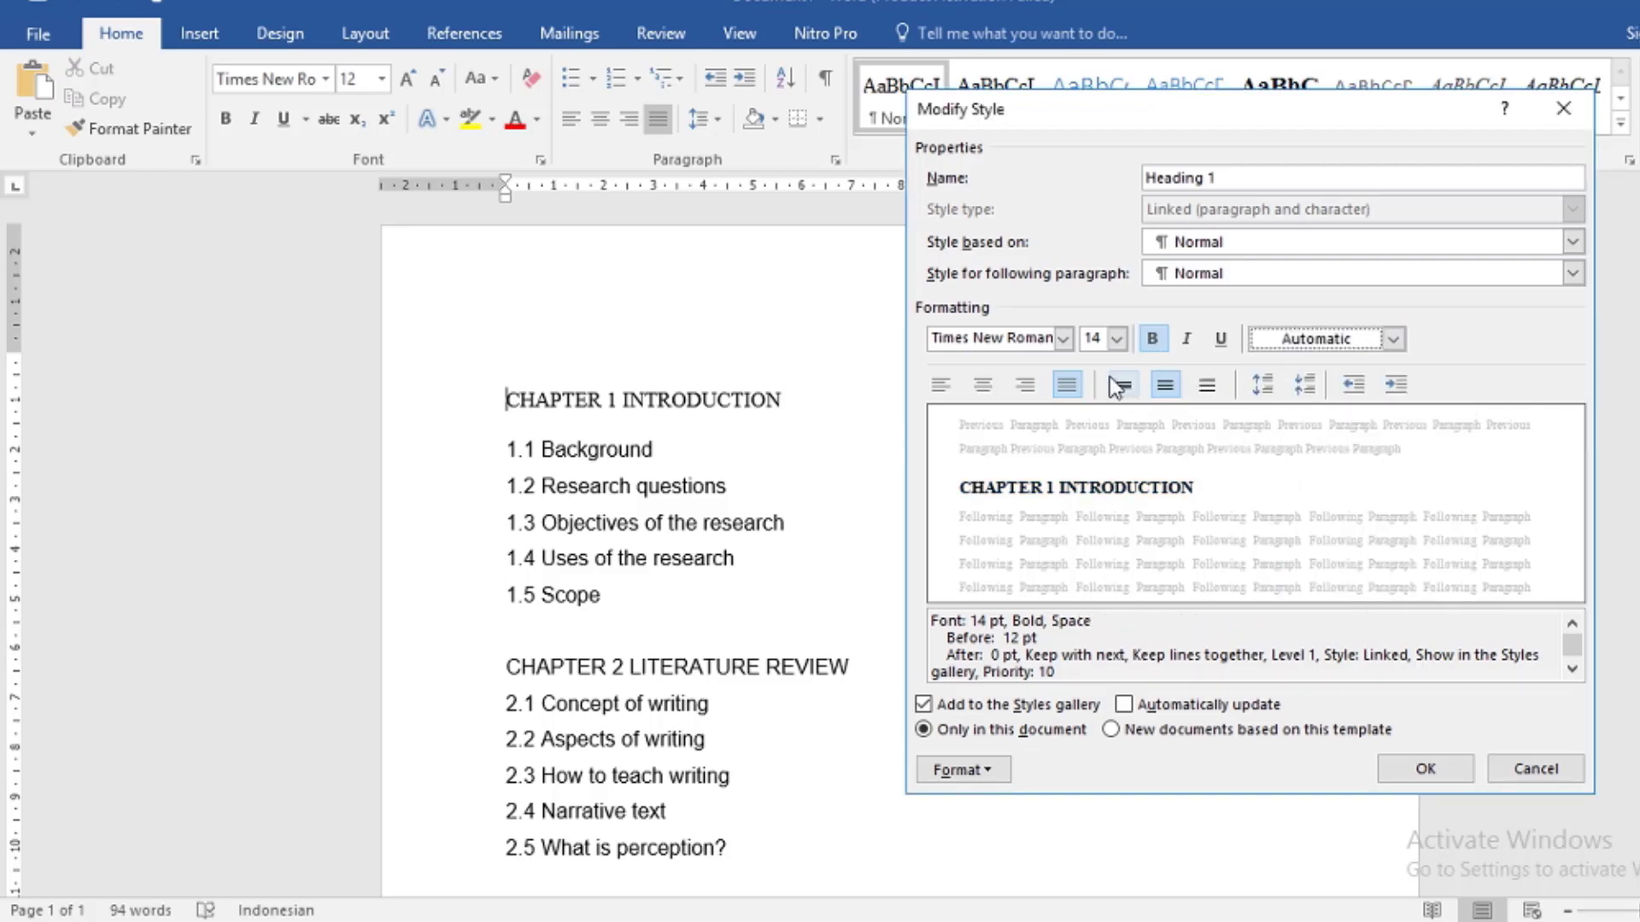
click(985, 386)
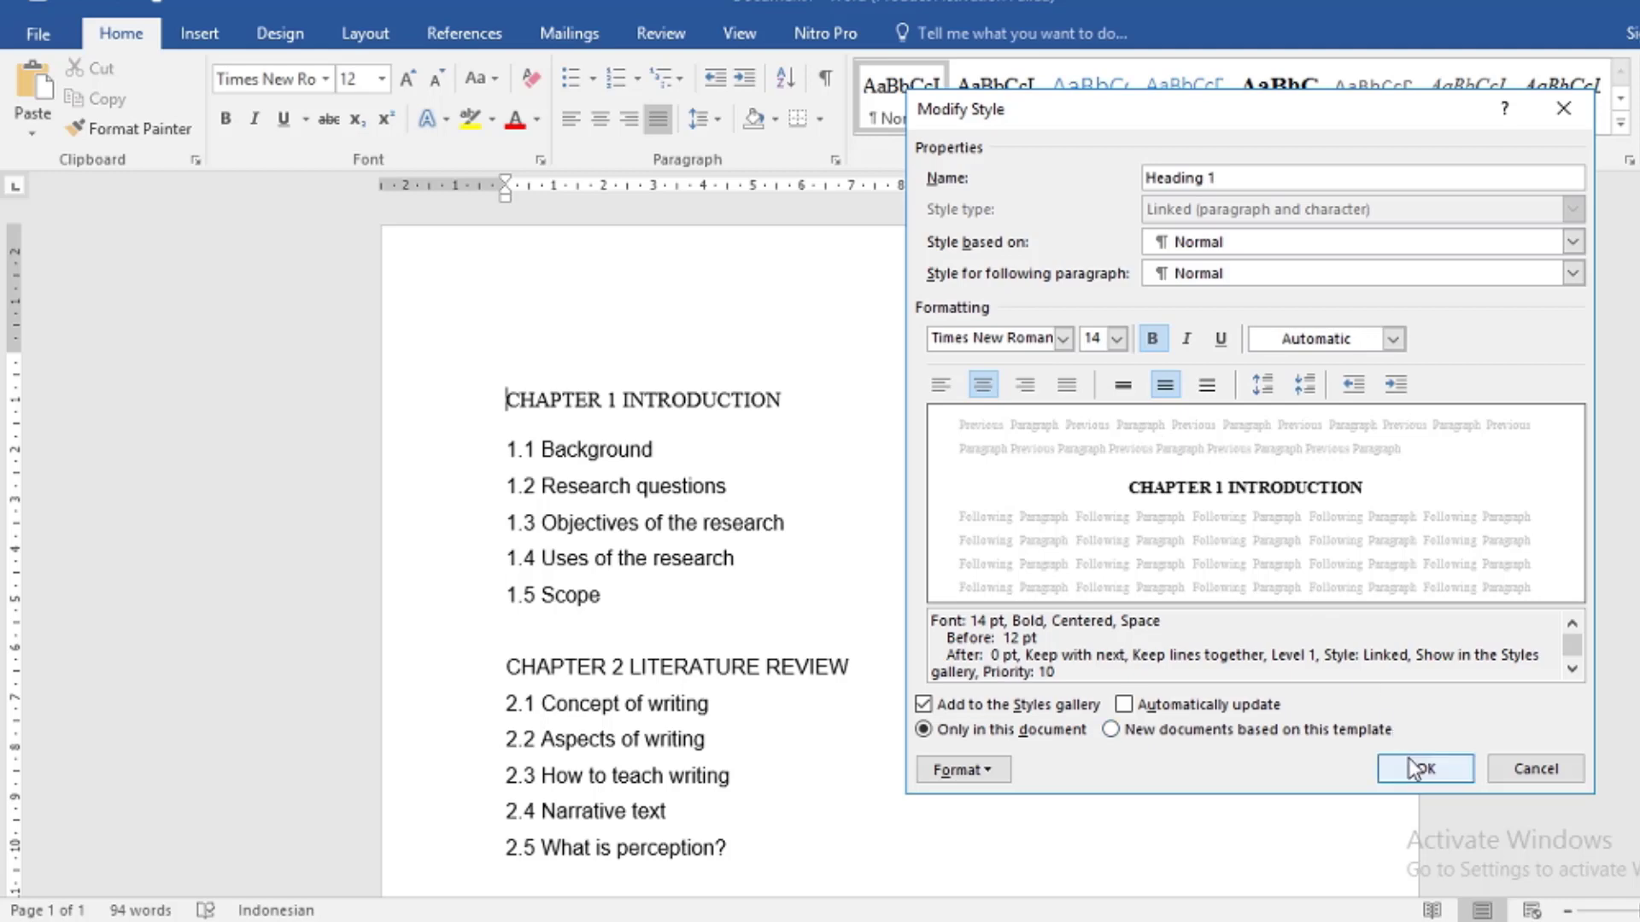
click(1452, 769)
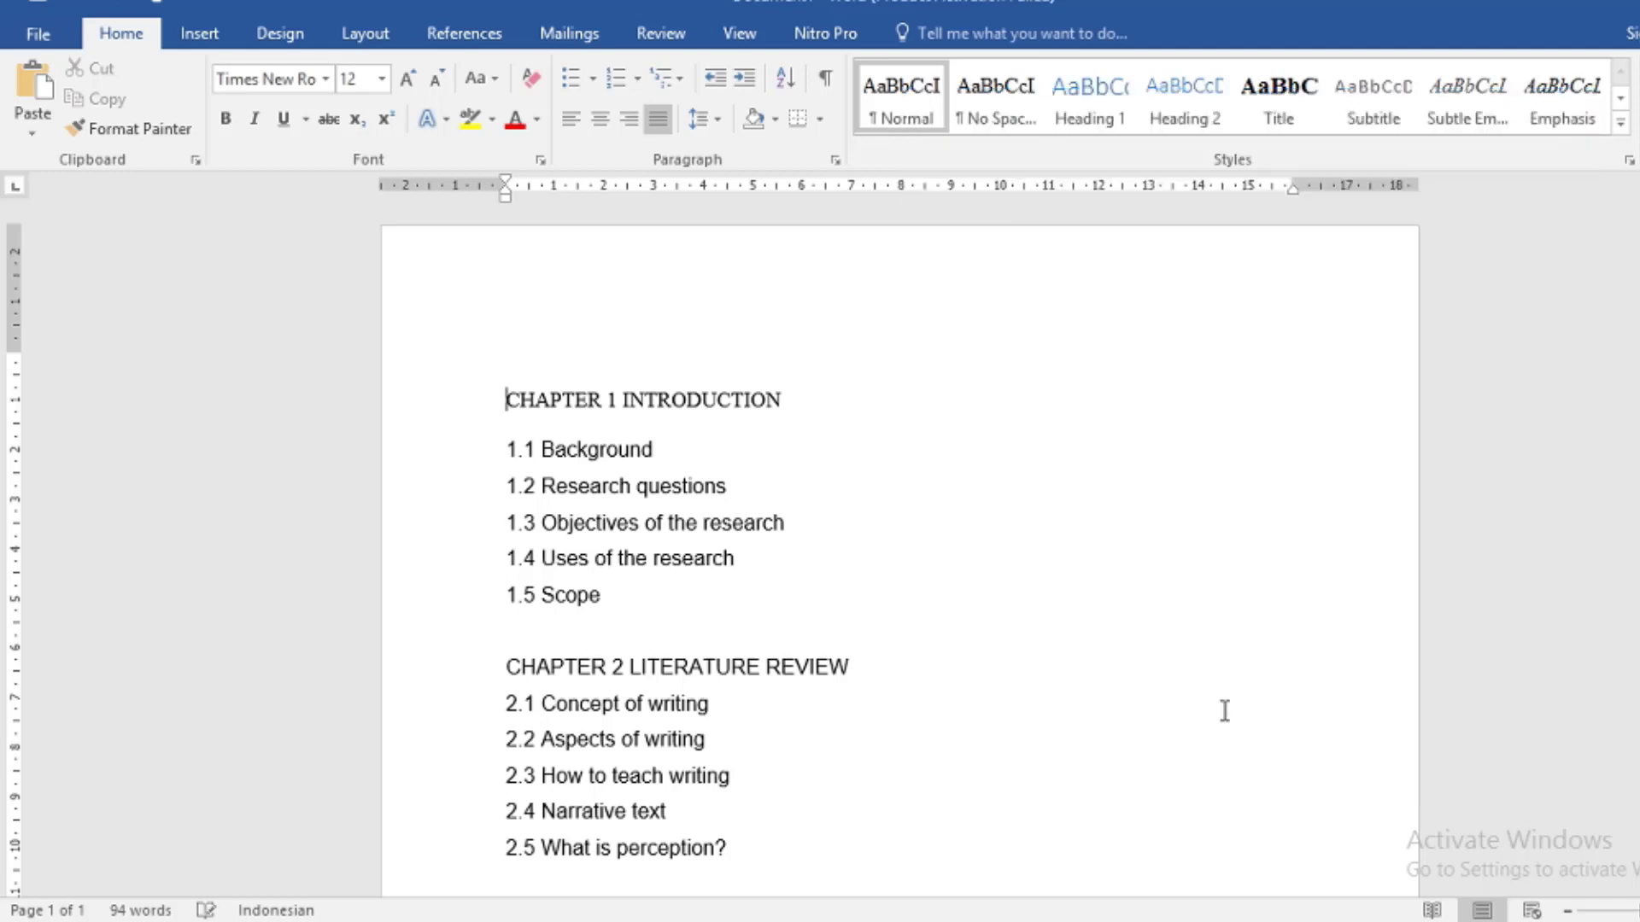
- Modify Heading 2 to Times New Roman 12 pt, bold, automatic colour, justified
click(504, 449)
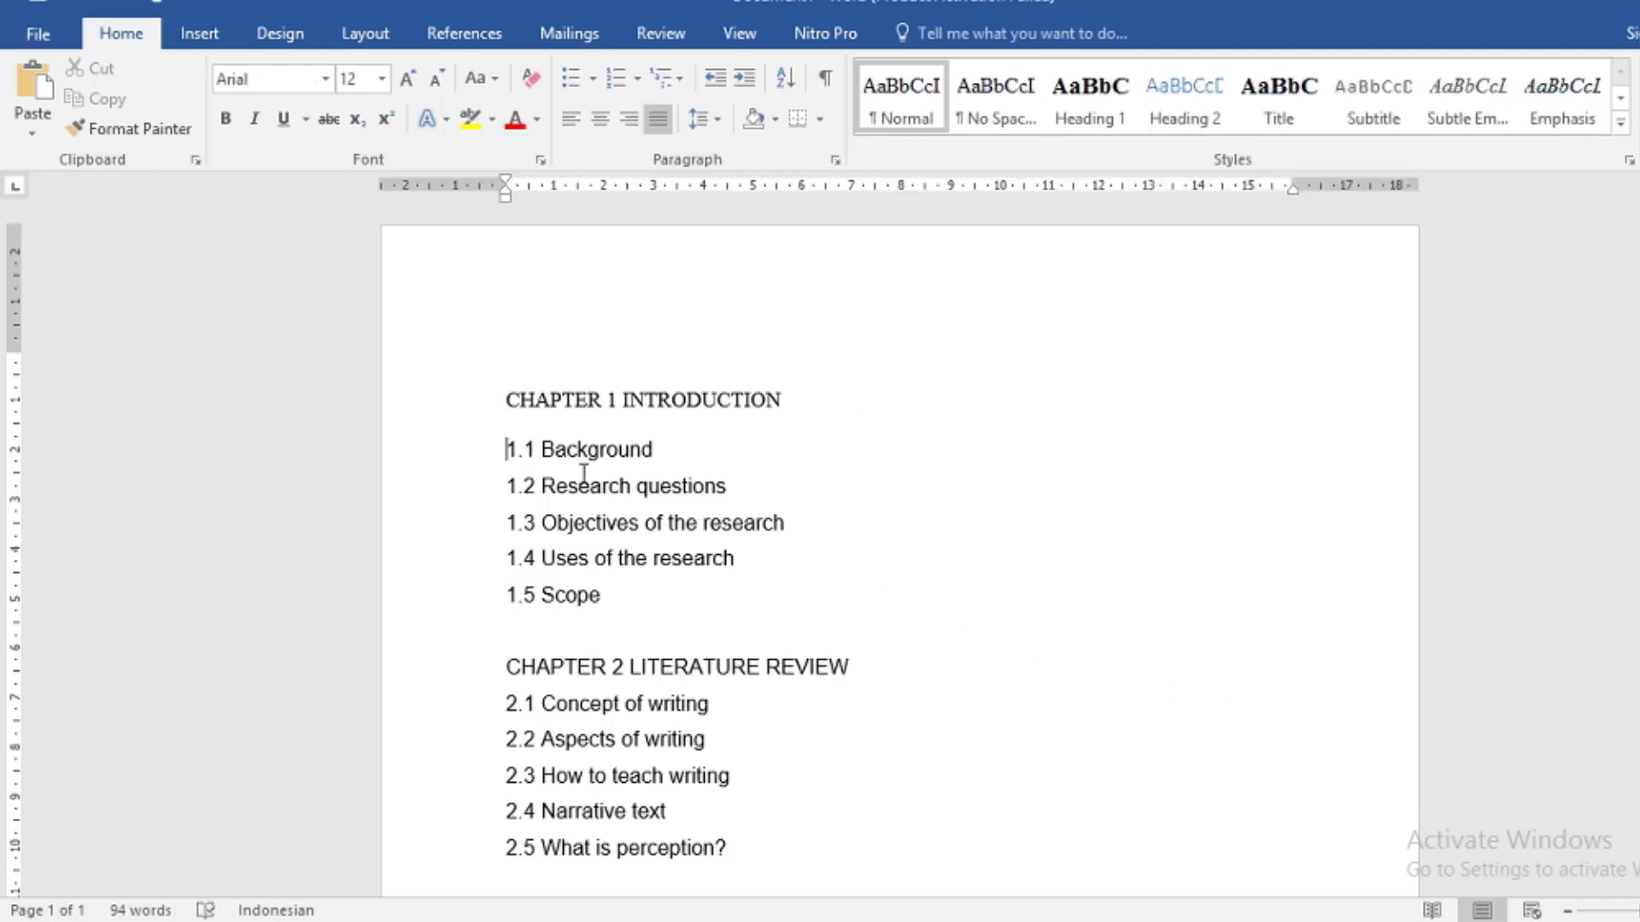
click(495, 400)
click(495, 450)
right_click(1177, 113)
click(1212, 157)
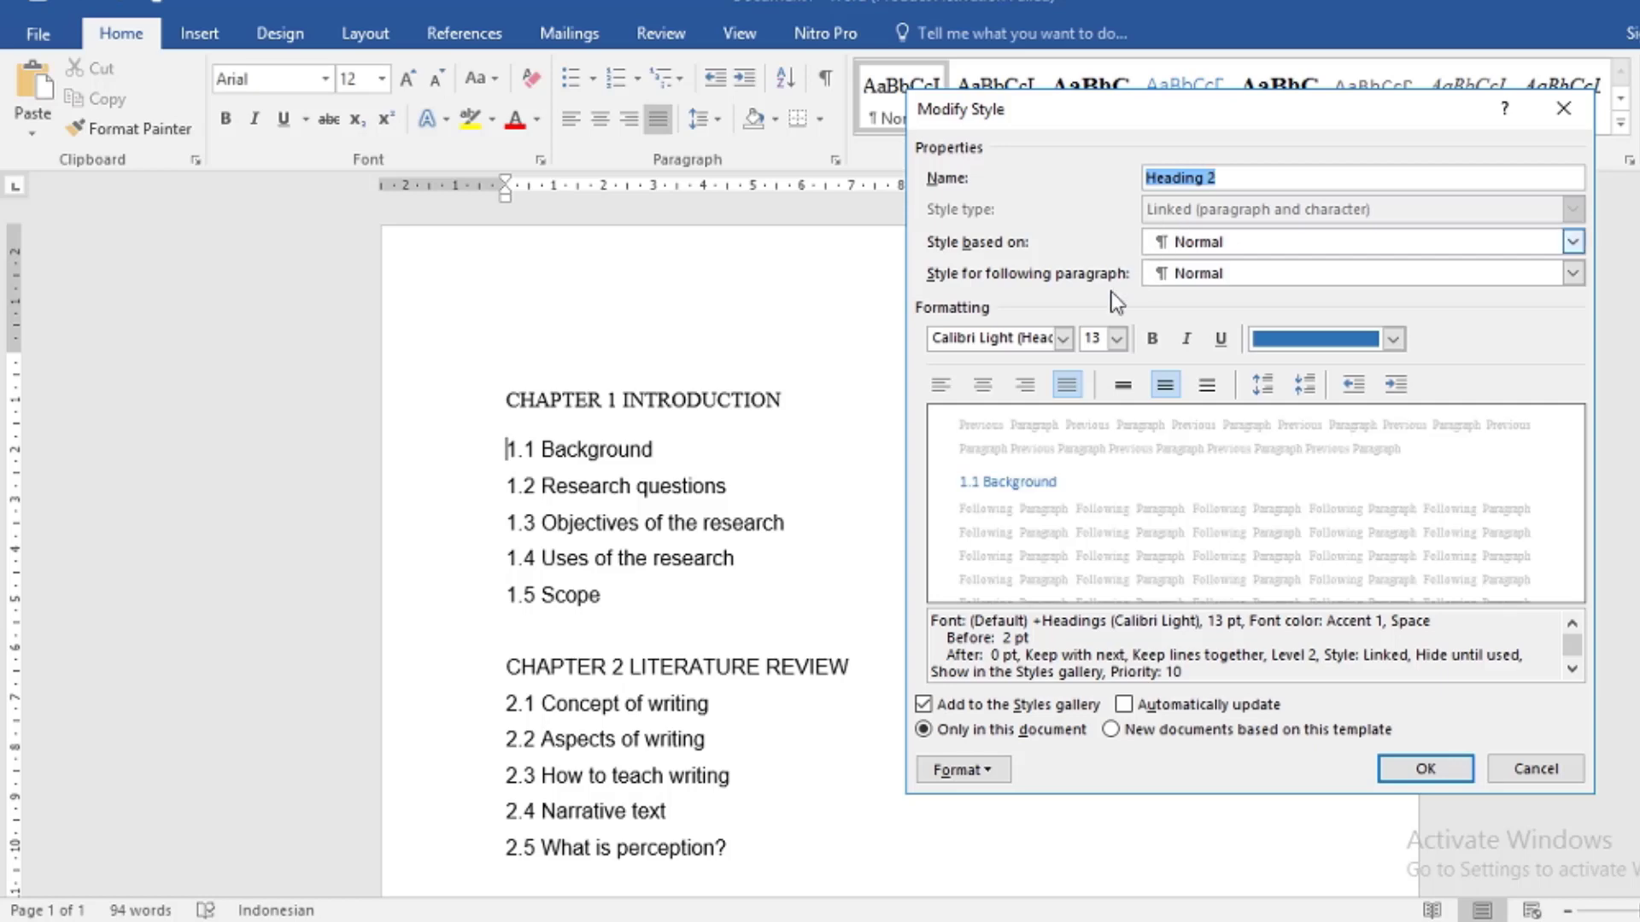
click(1000, 338)
text(Times New Roman)
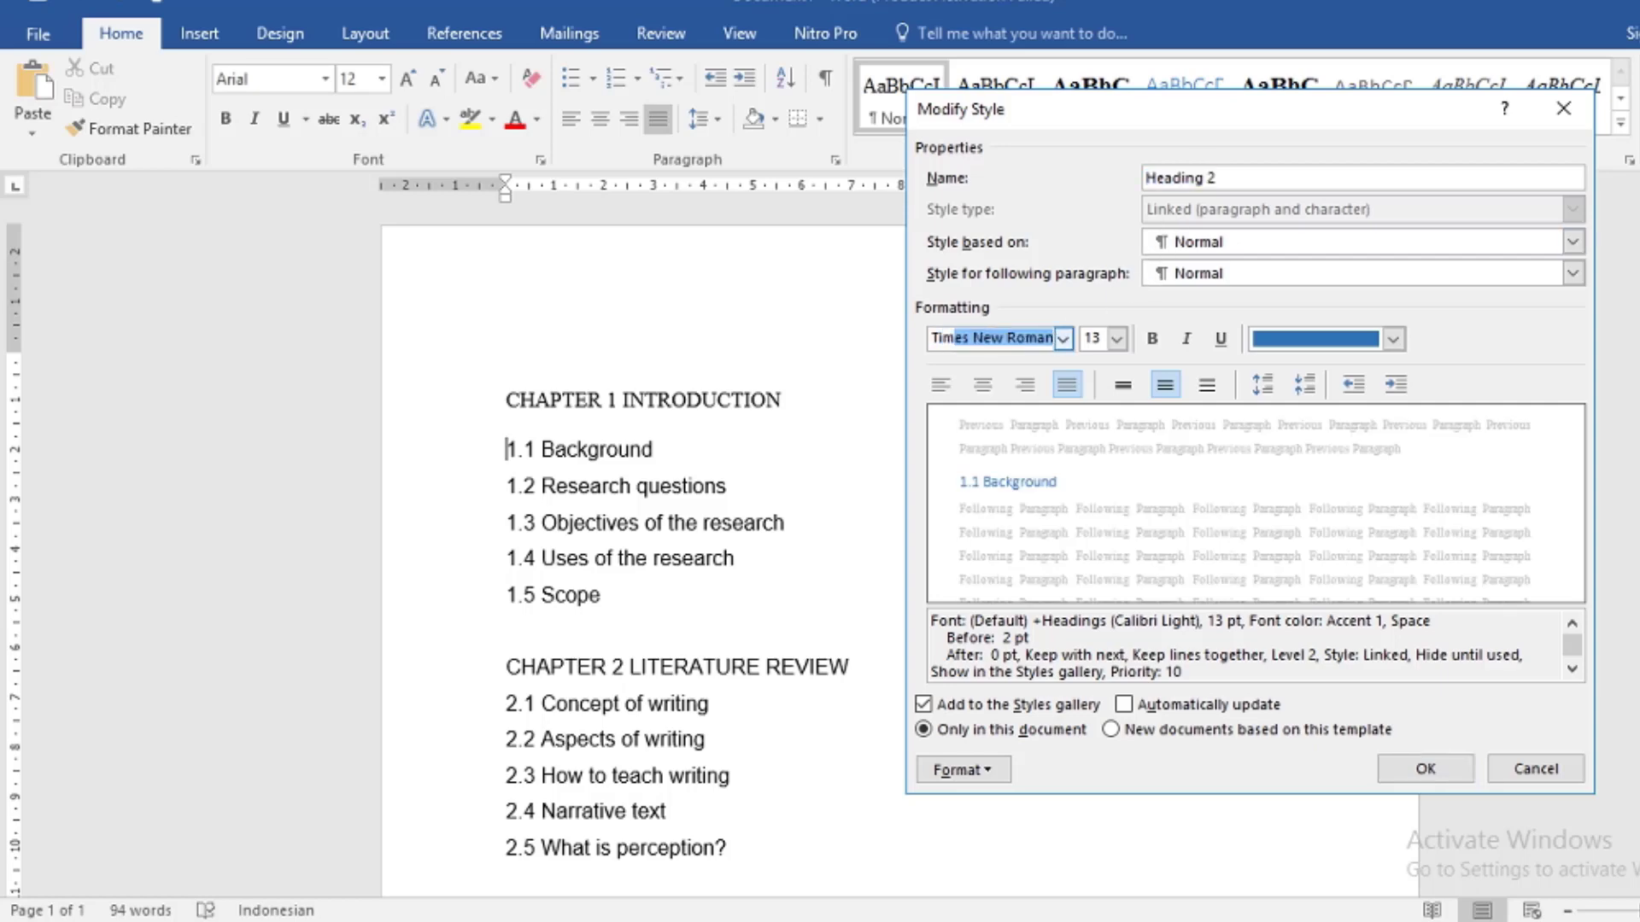
click(1115, 340)
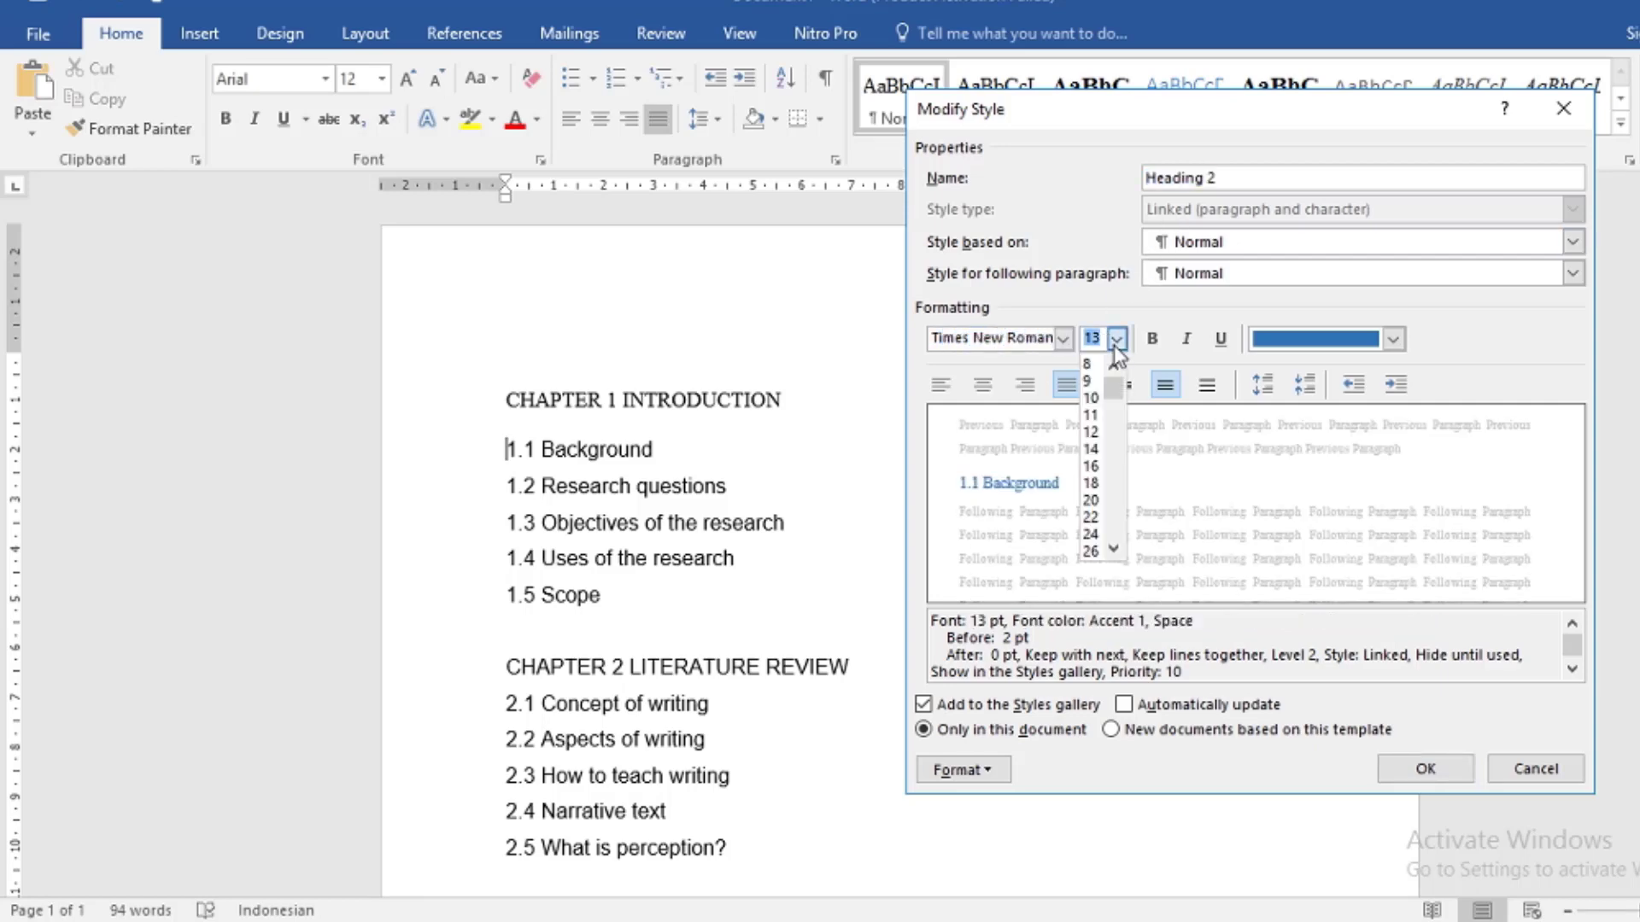
click(1092, 432)
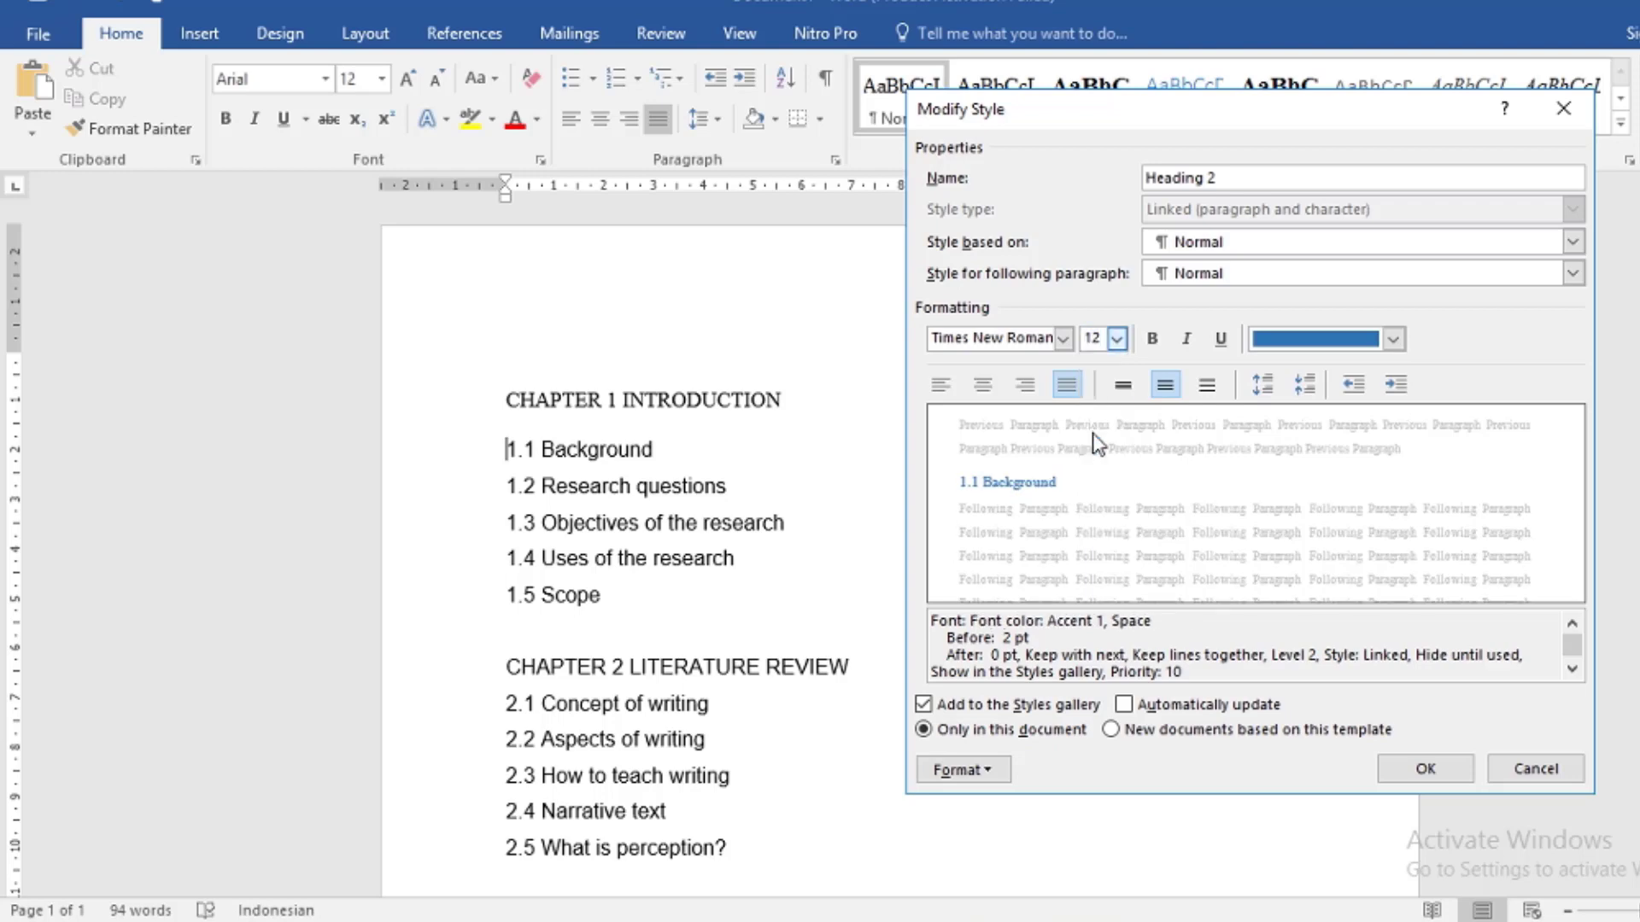
click(1152, 339)
click(1393, 339)
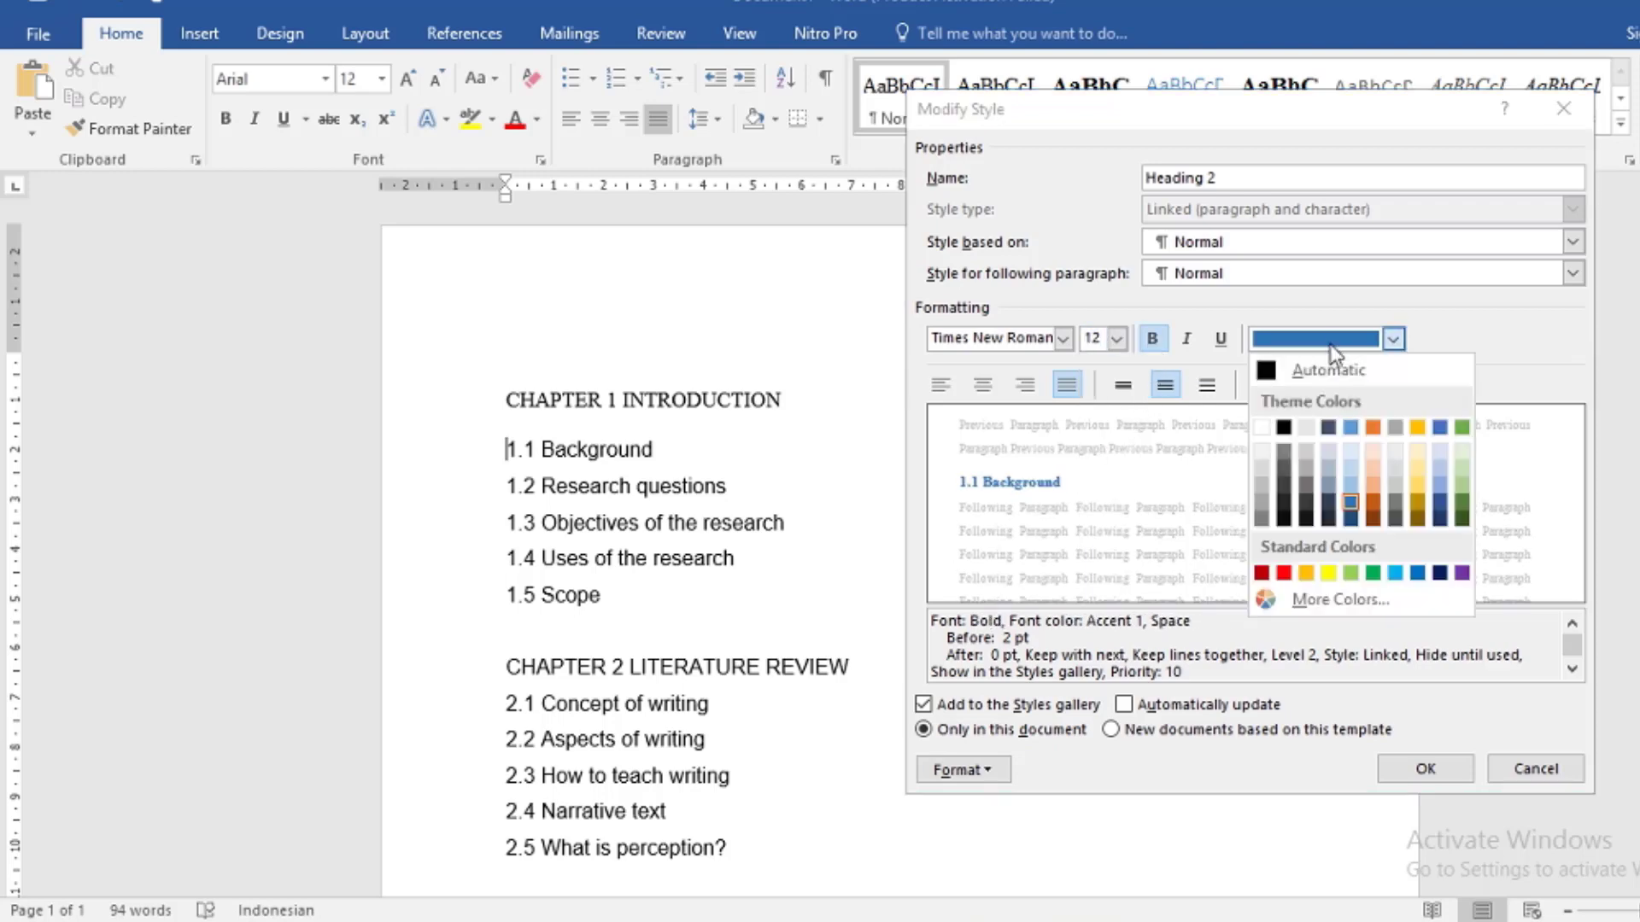
click(1332, 373)
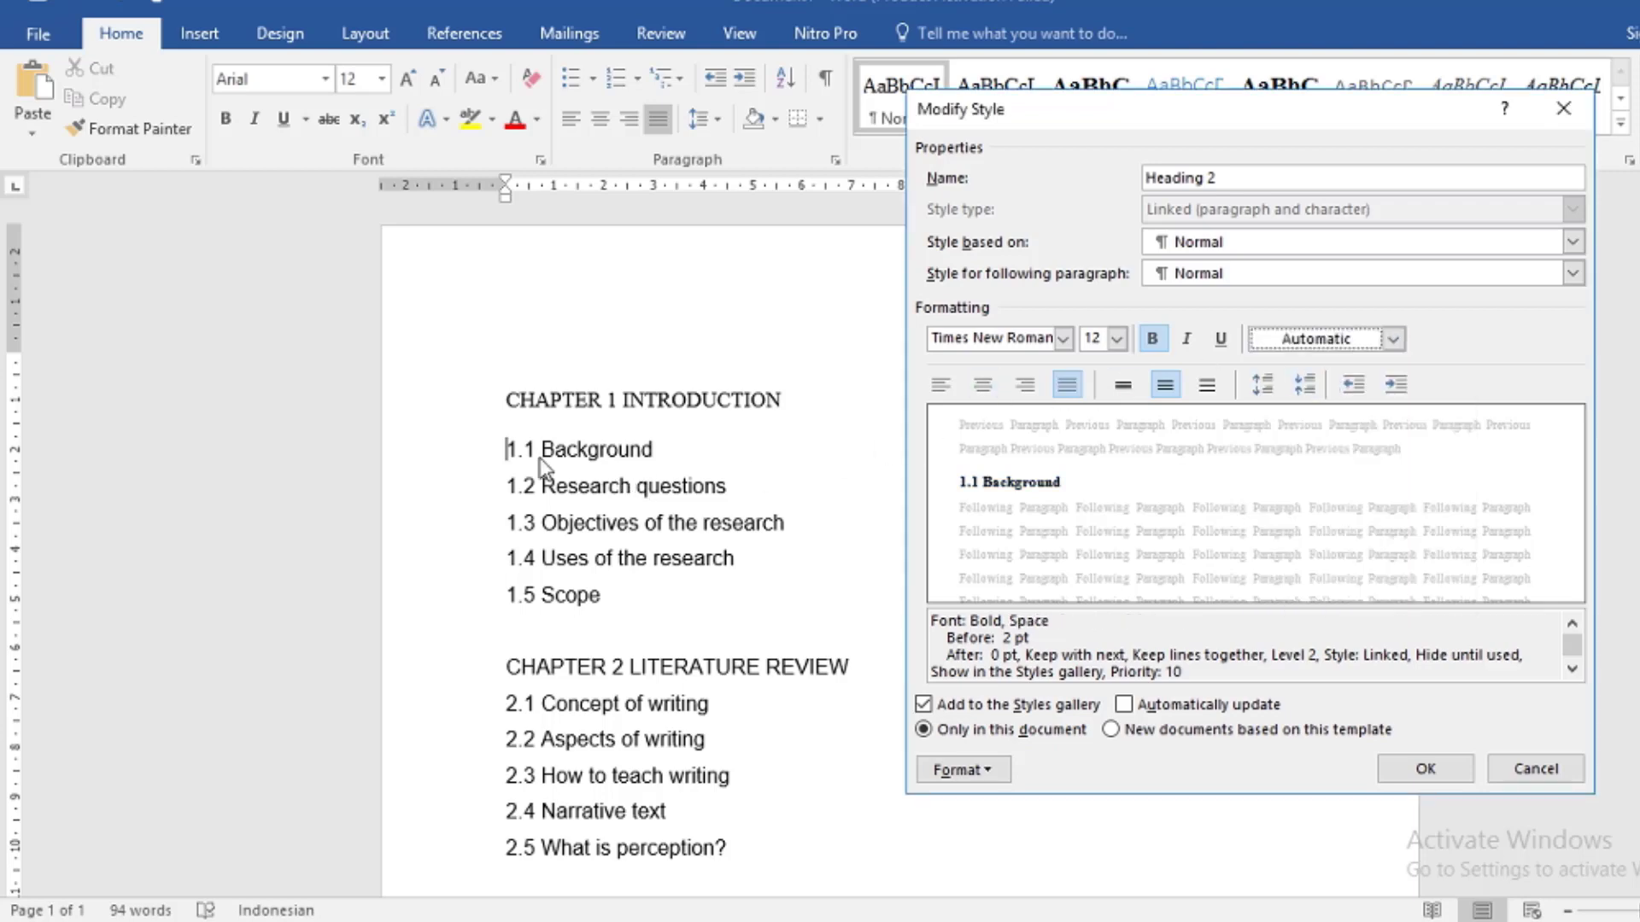
click(940, 386)
click(1067, 386)
click(1408, 768)
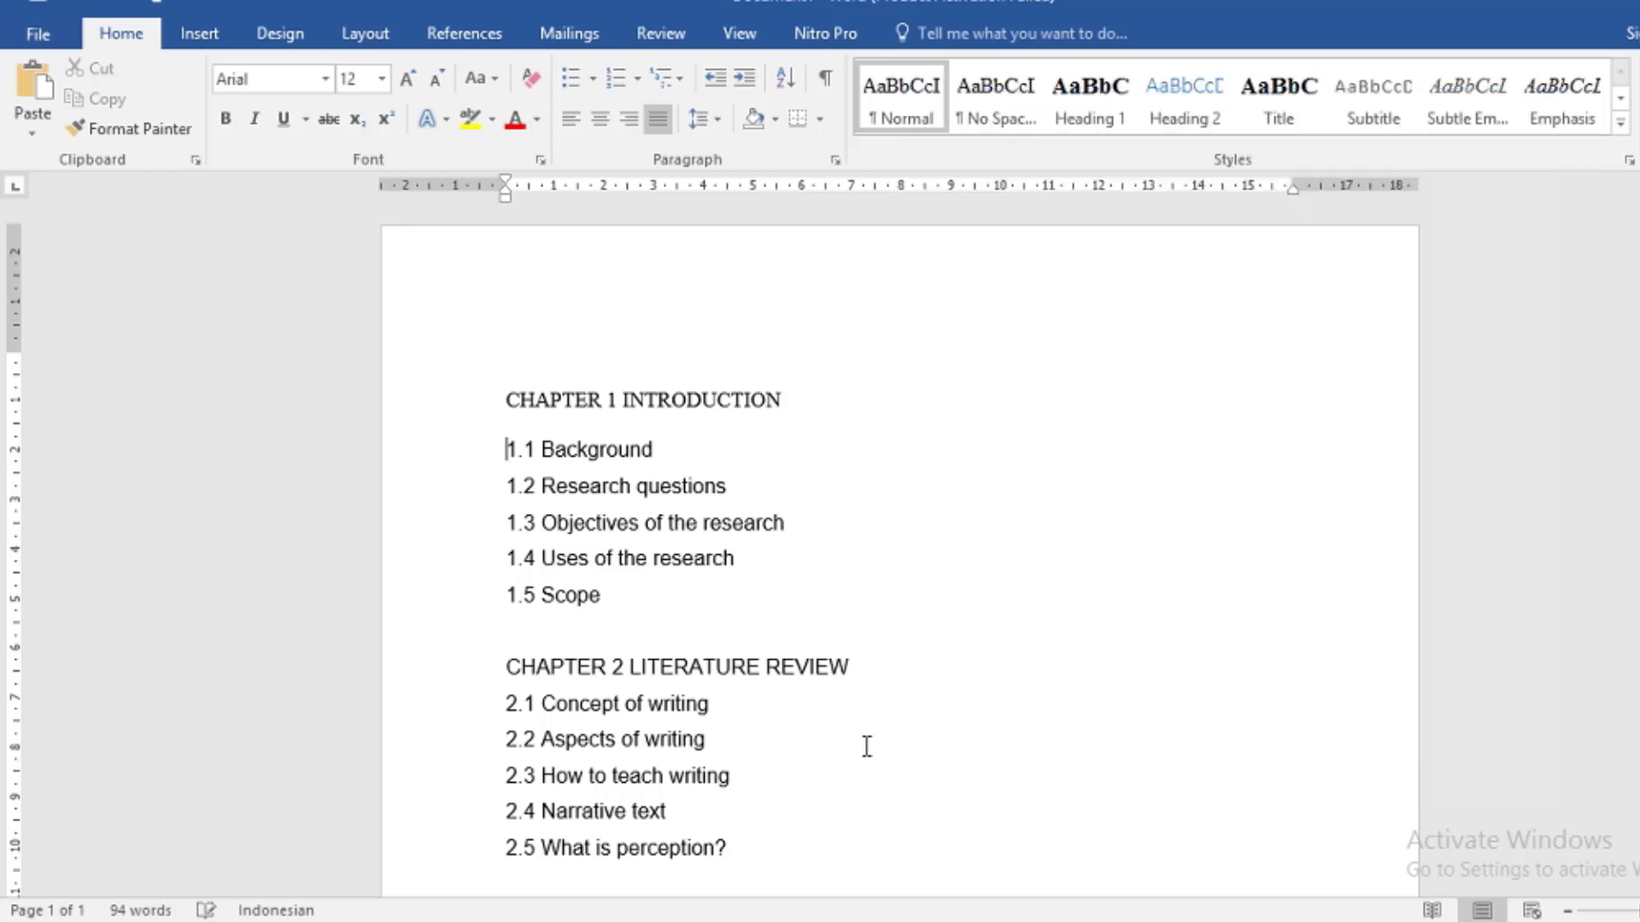
- Scroll down to Chapter 3 and rename the Subtitle style in the gallery to Heading3
scroll(589, 649, down, 2)
scroll(588, 613, down, 3)
scroll(593, 608, down, 2)
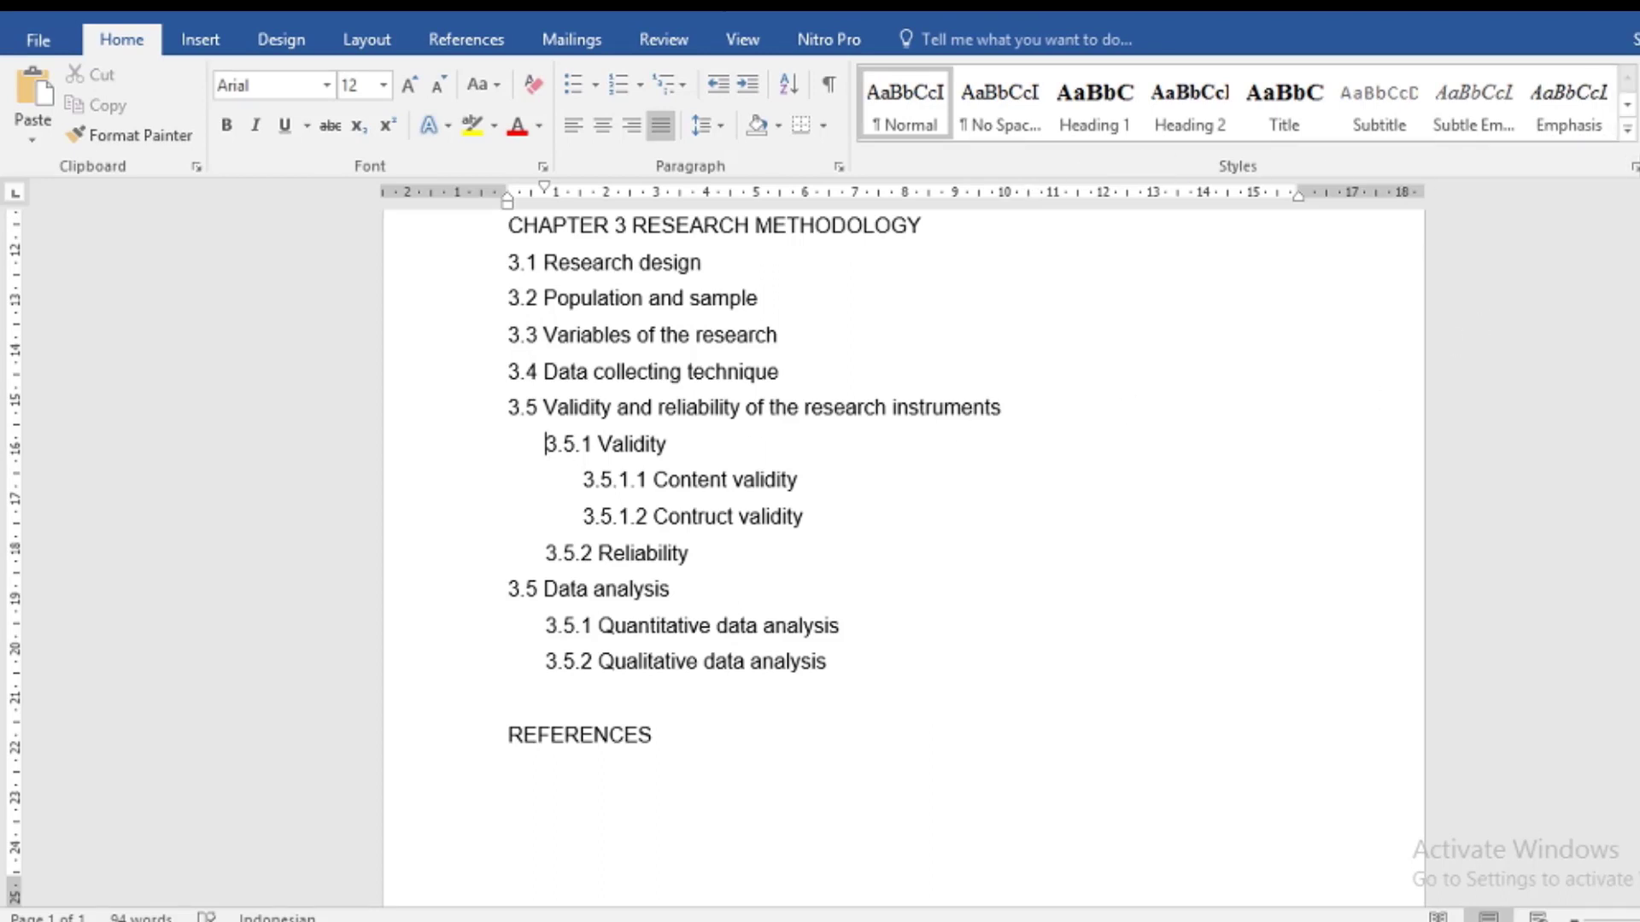
click(1627, 128)
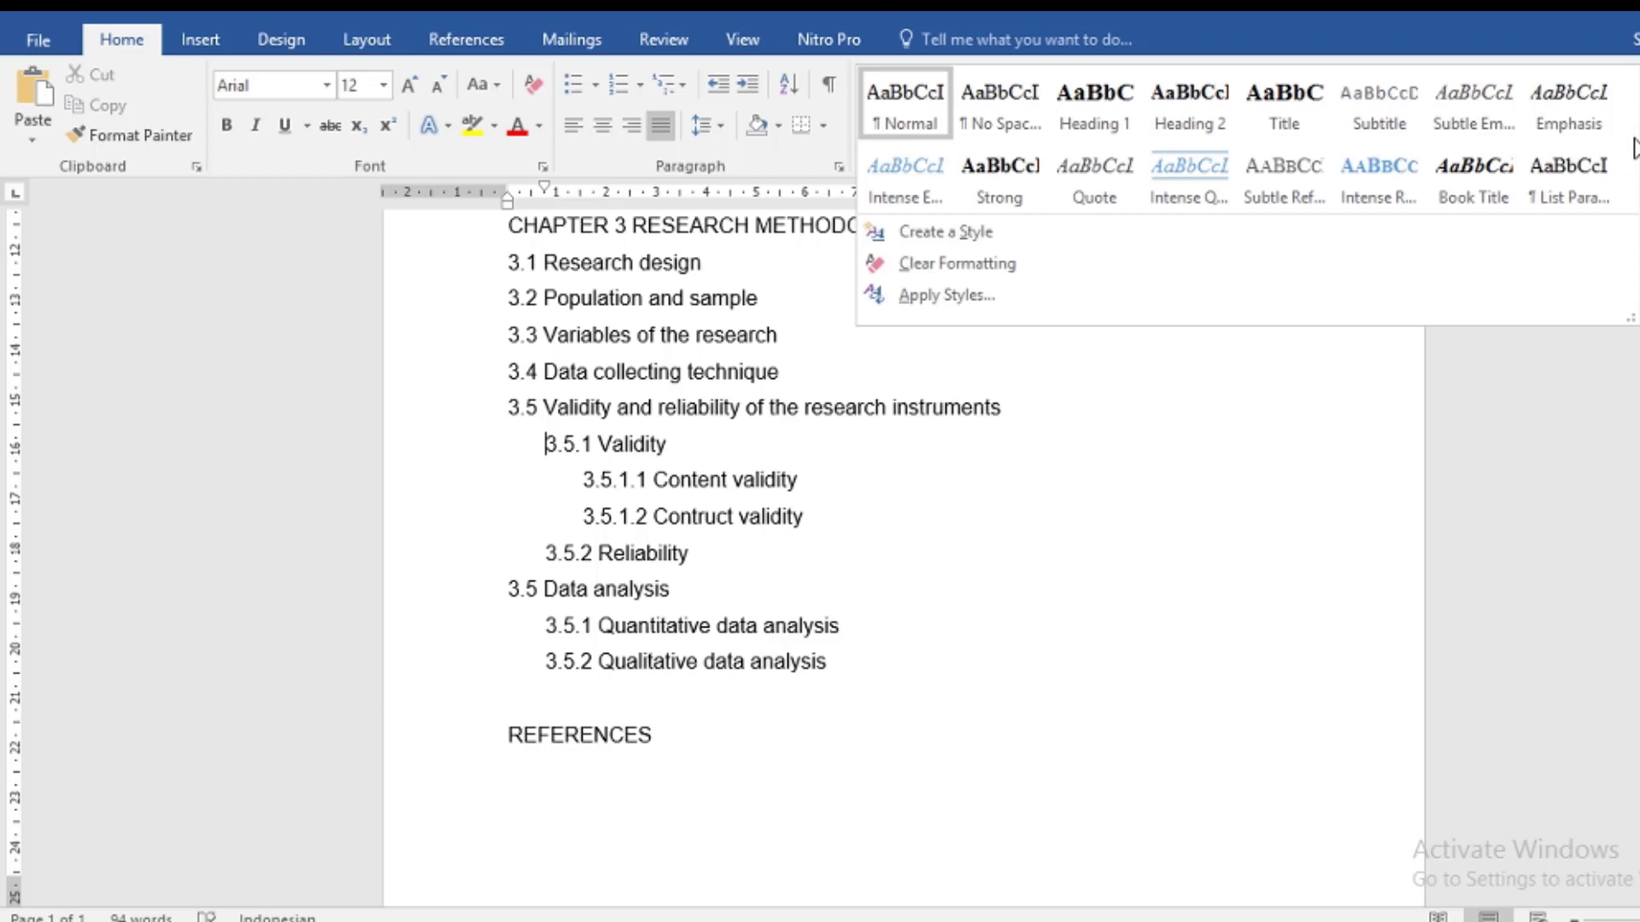
click(850, 451)
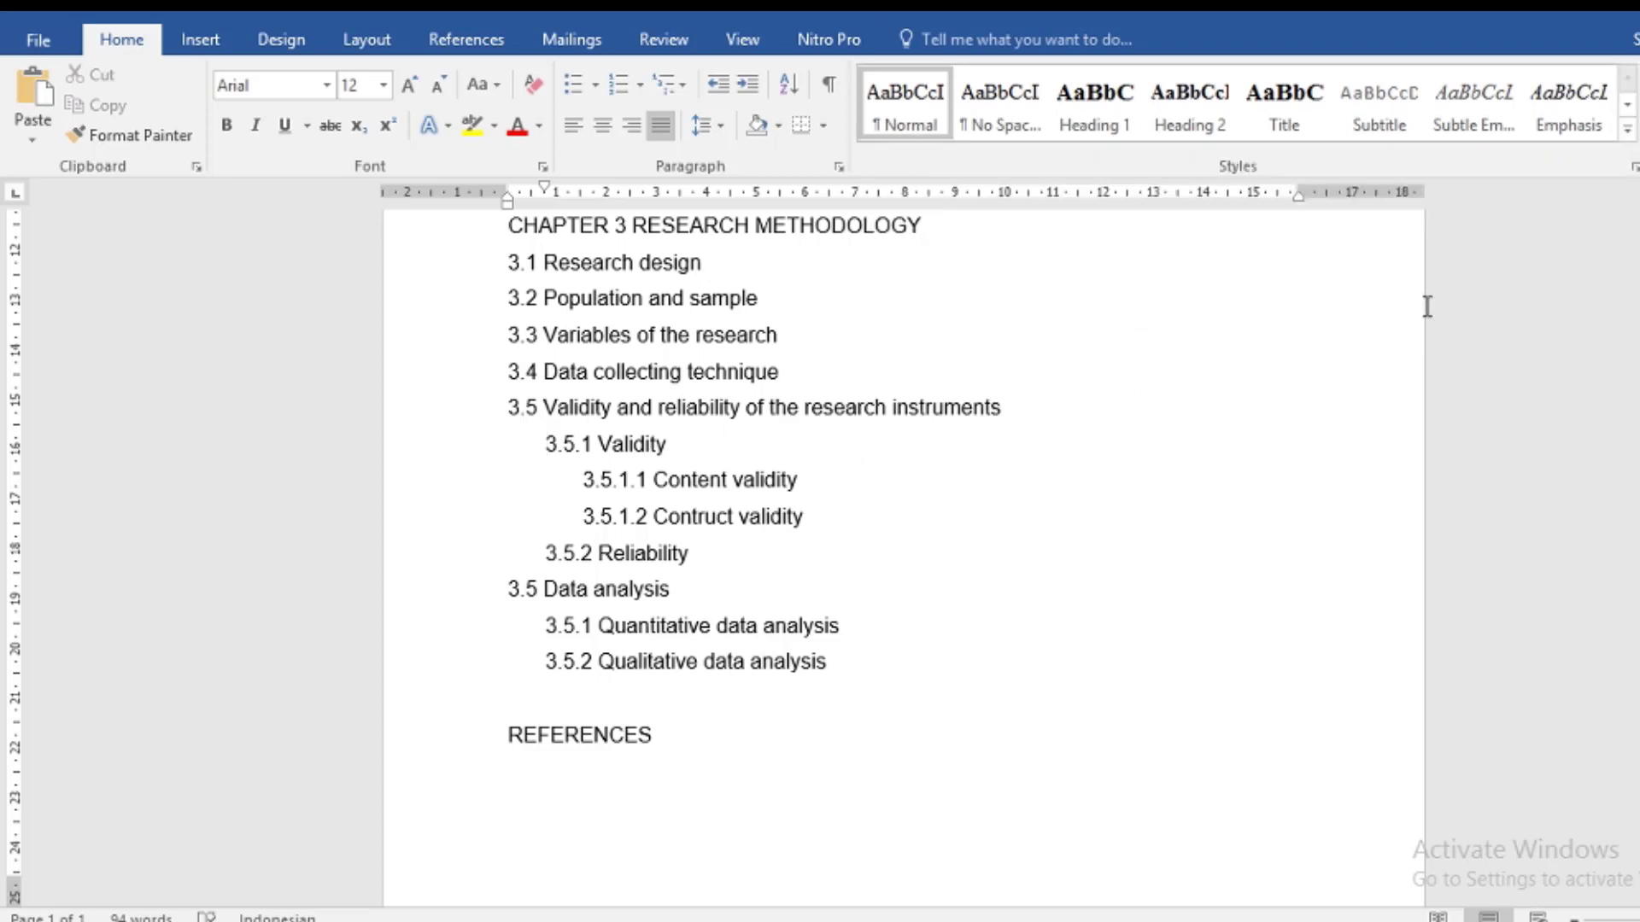
right_click(1384, 117)
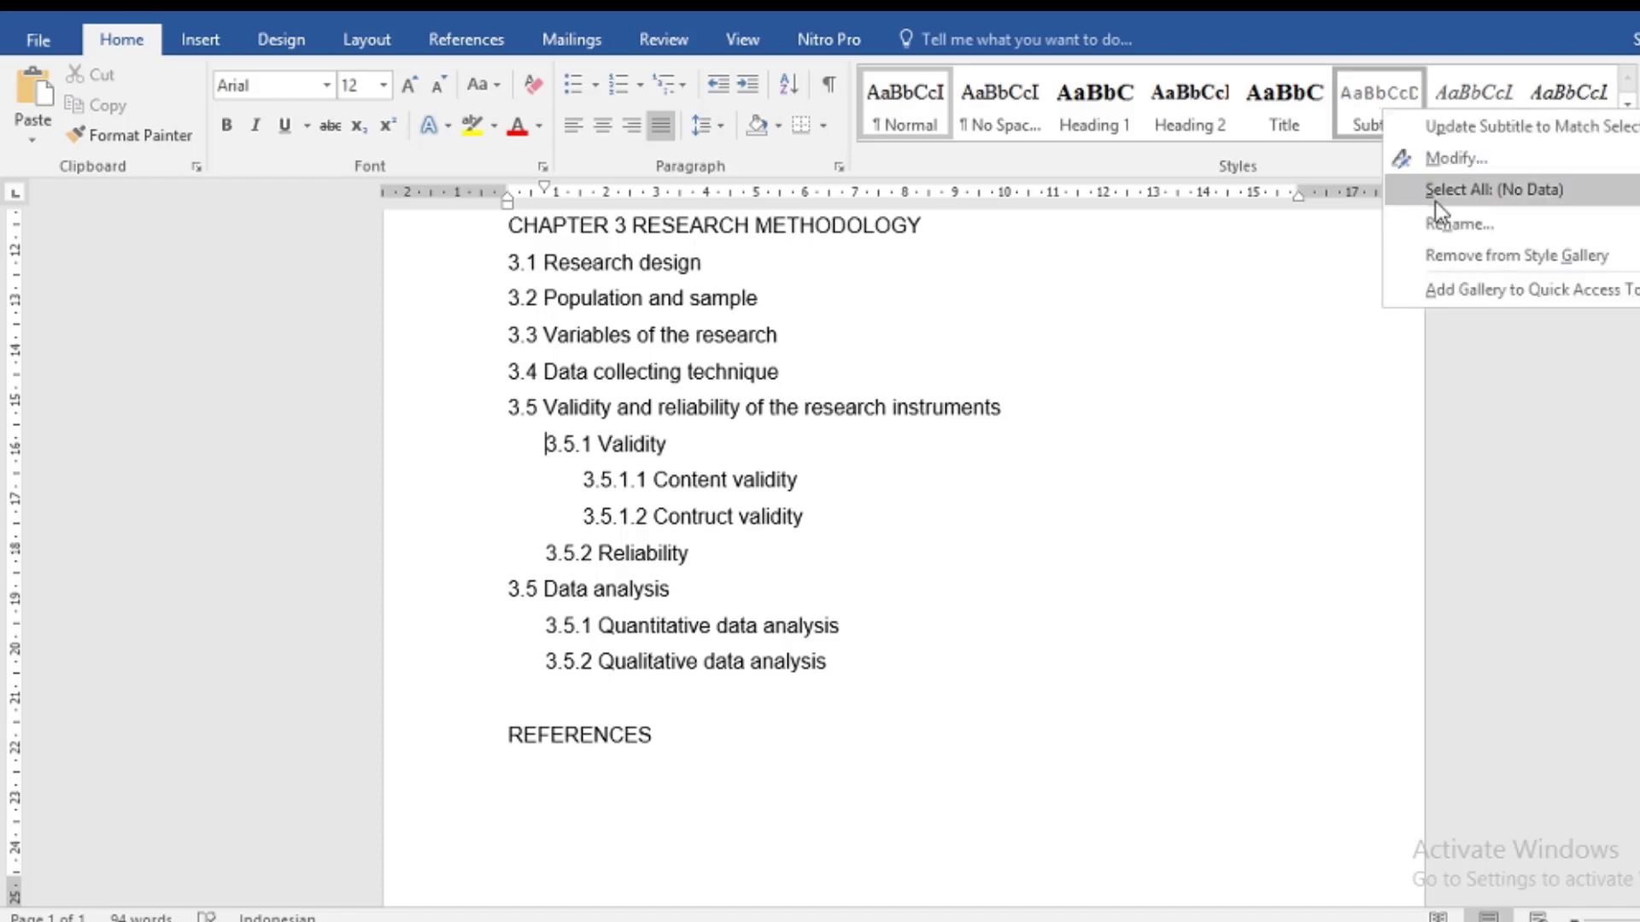
click(1458, 223)
text(Hea)
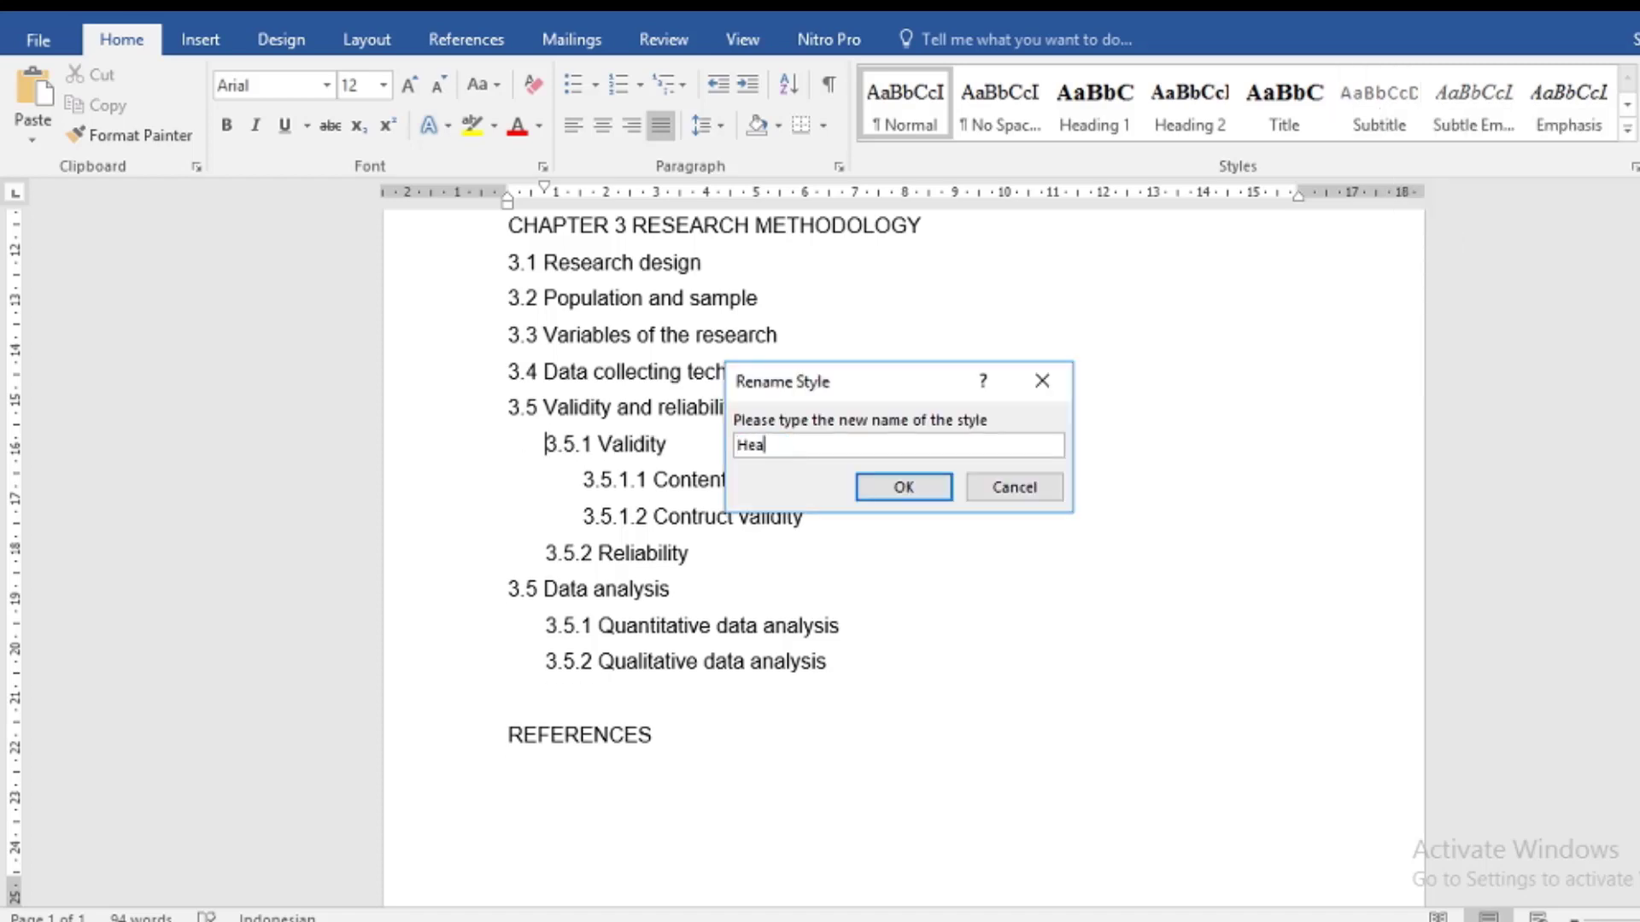
text(ding3)
key(Return)
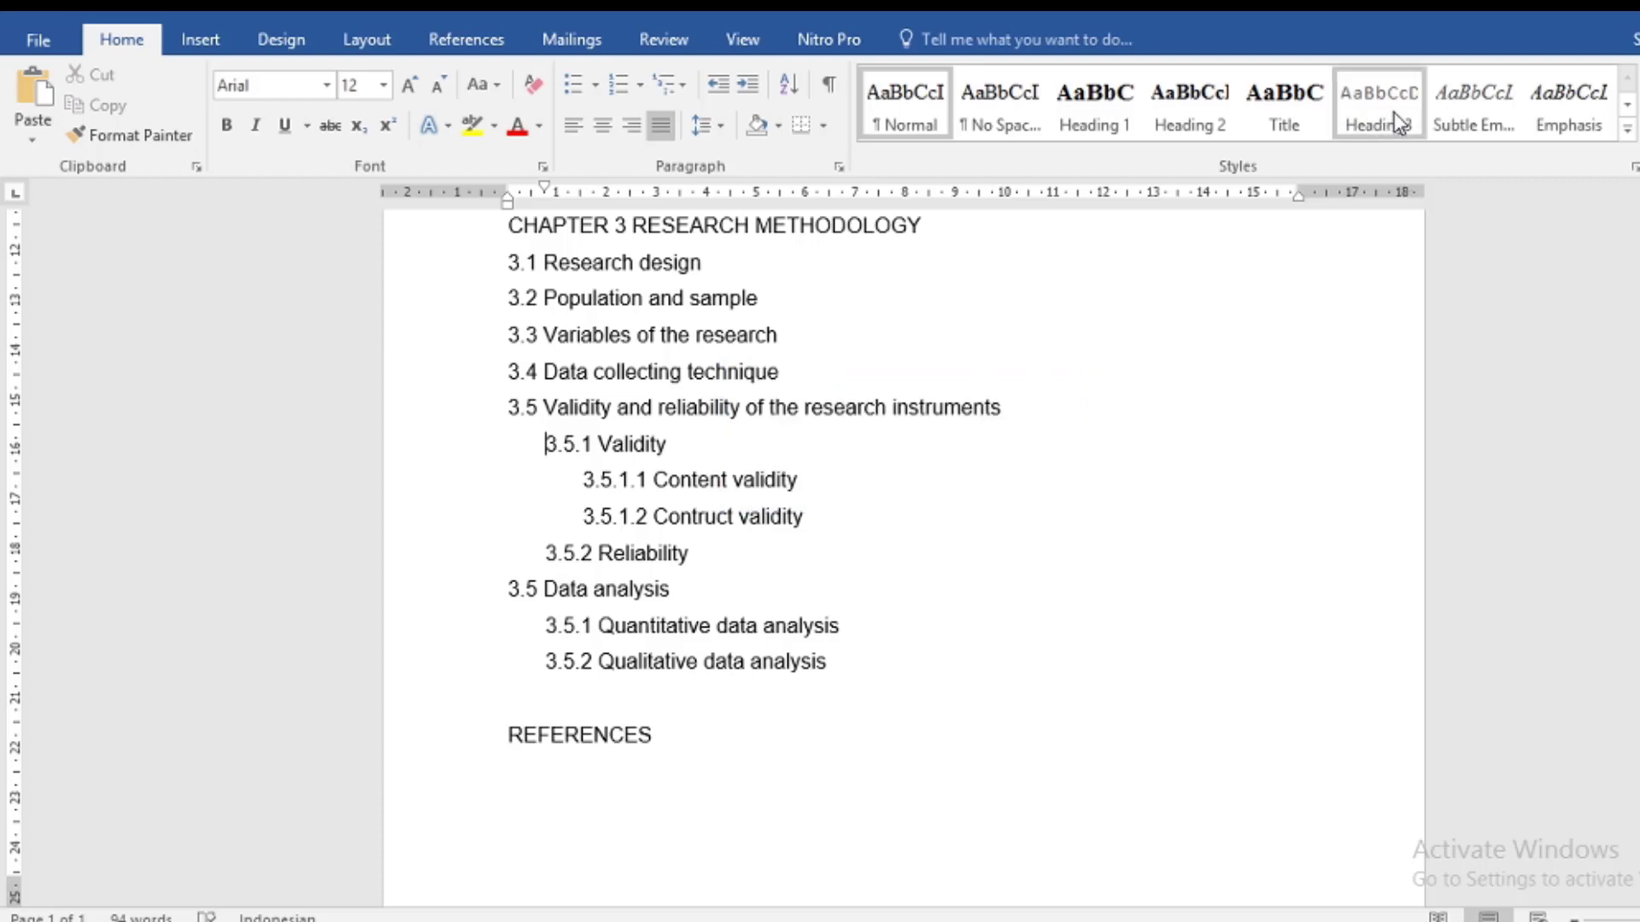
- Modify Heading3 to Times New Roman 12 pt, bold italic, automatic colour, justified
right_click(1394, 115)
click(1418, 157)
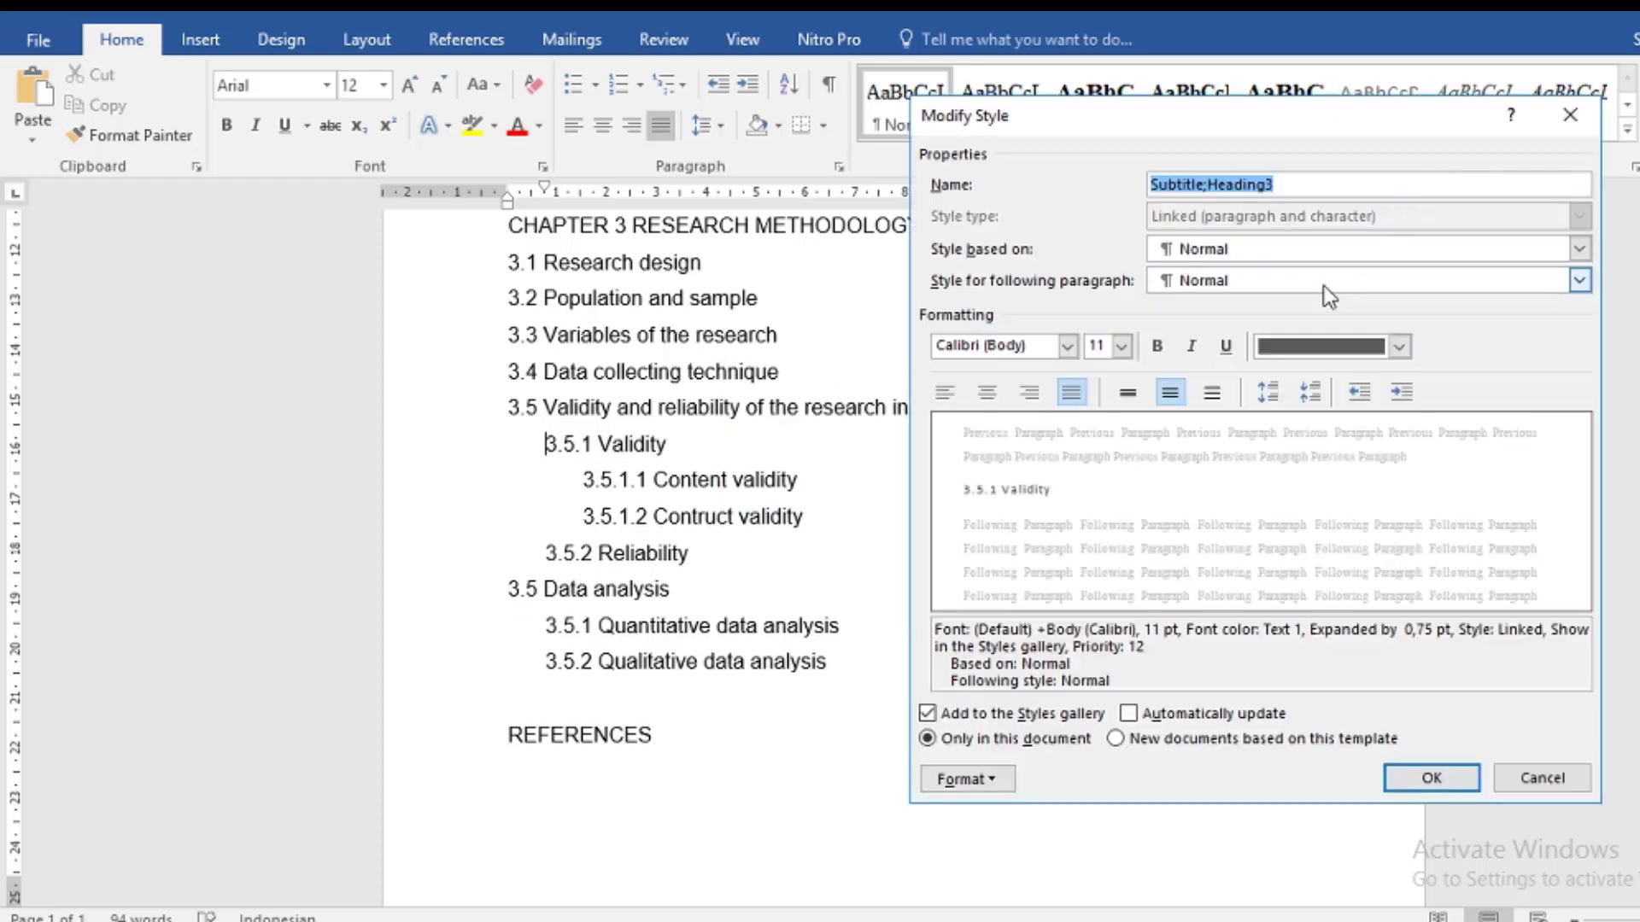
click(1017, 342)
text(Times New Roman)
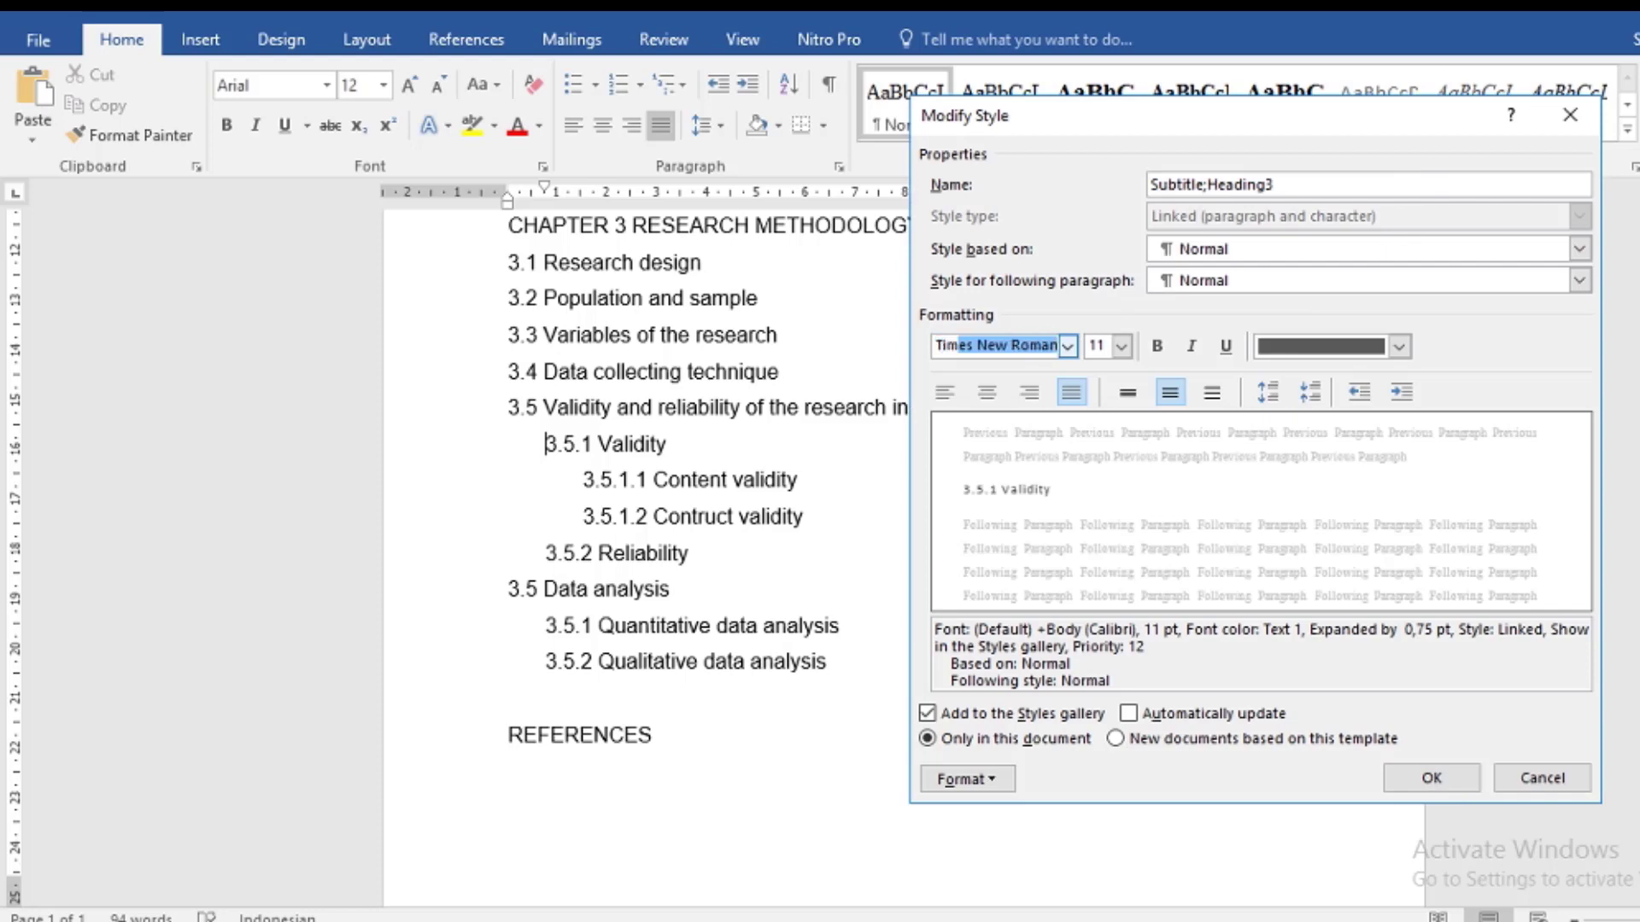
click(1121, 346)
click(1094, 439)
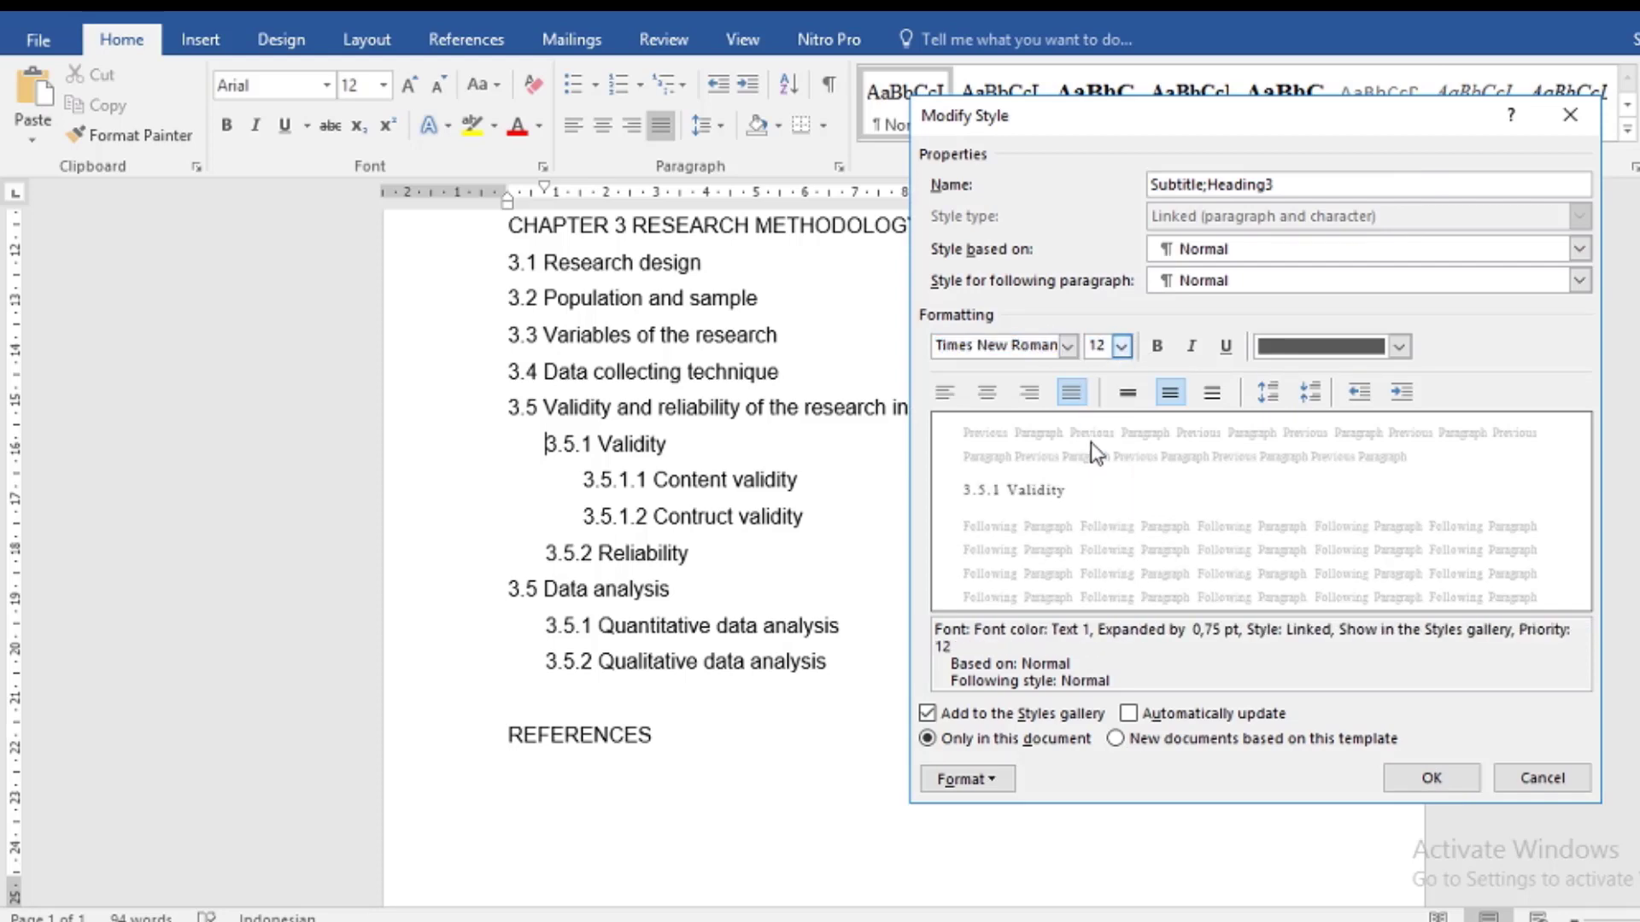
click(1163, 347)
click(1194, 347)
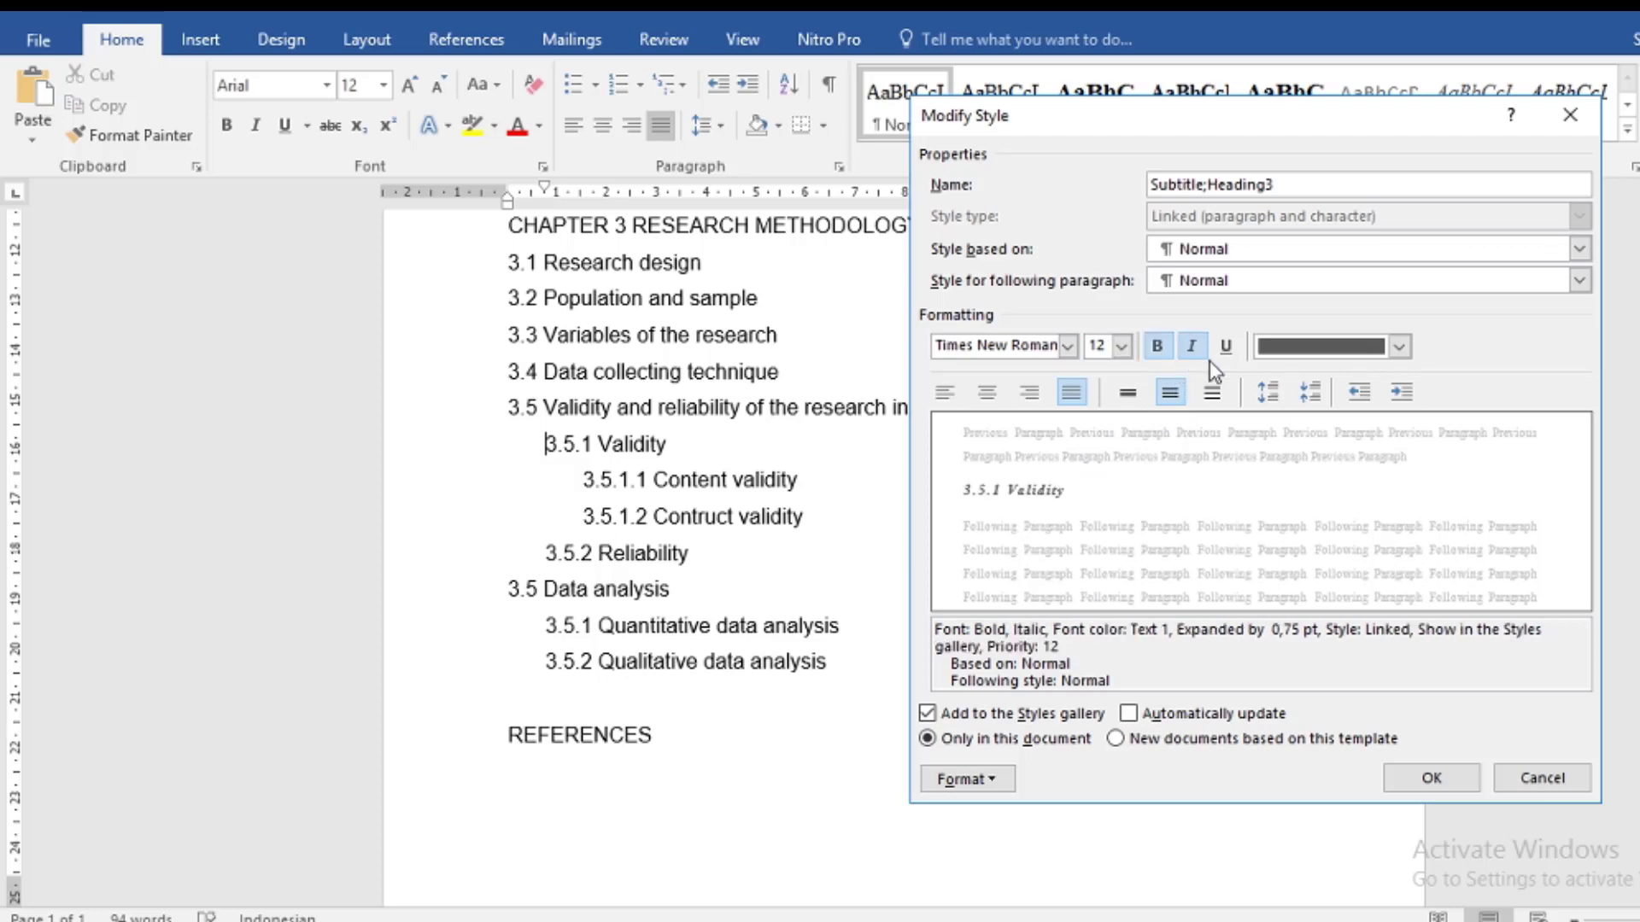
click(1399, 346)
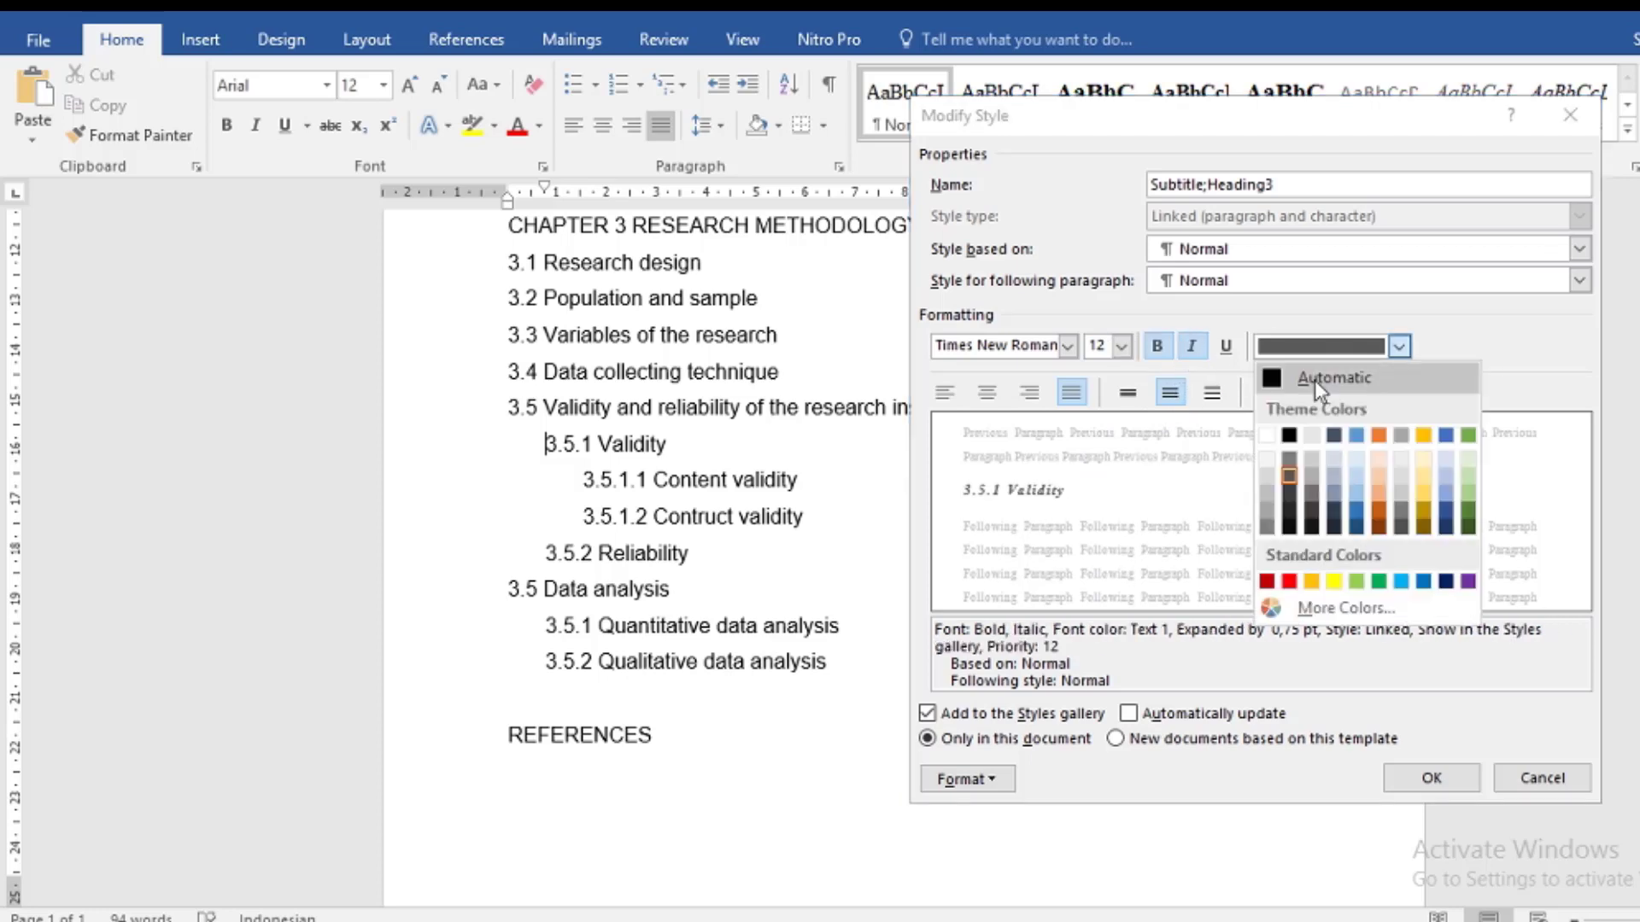
click(1314, 381)
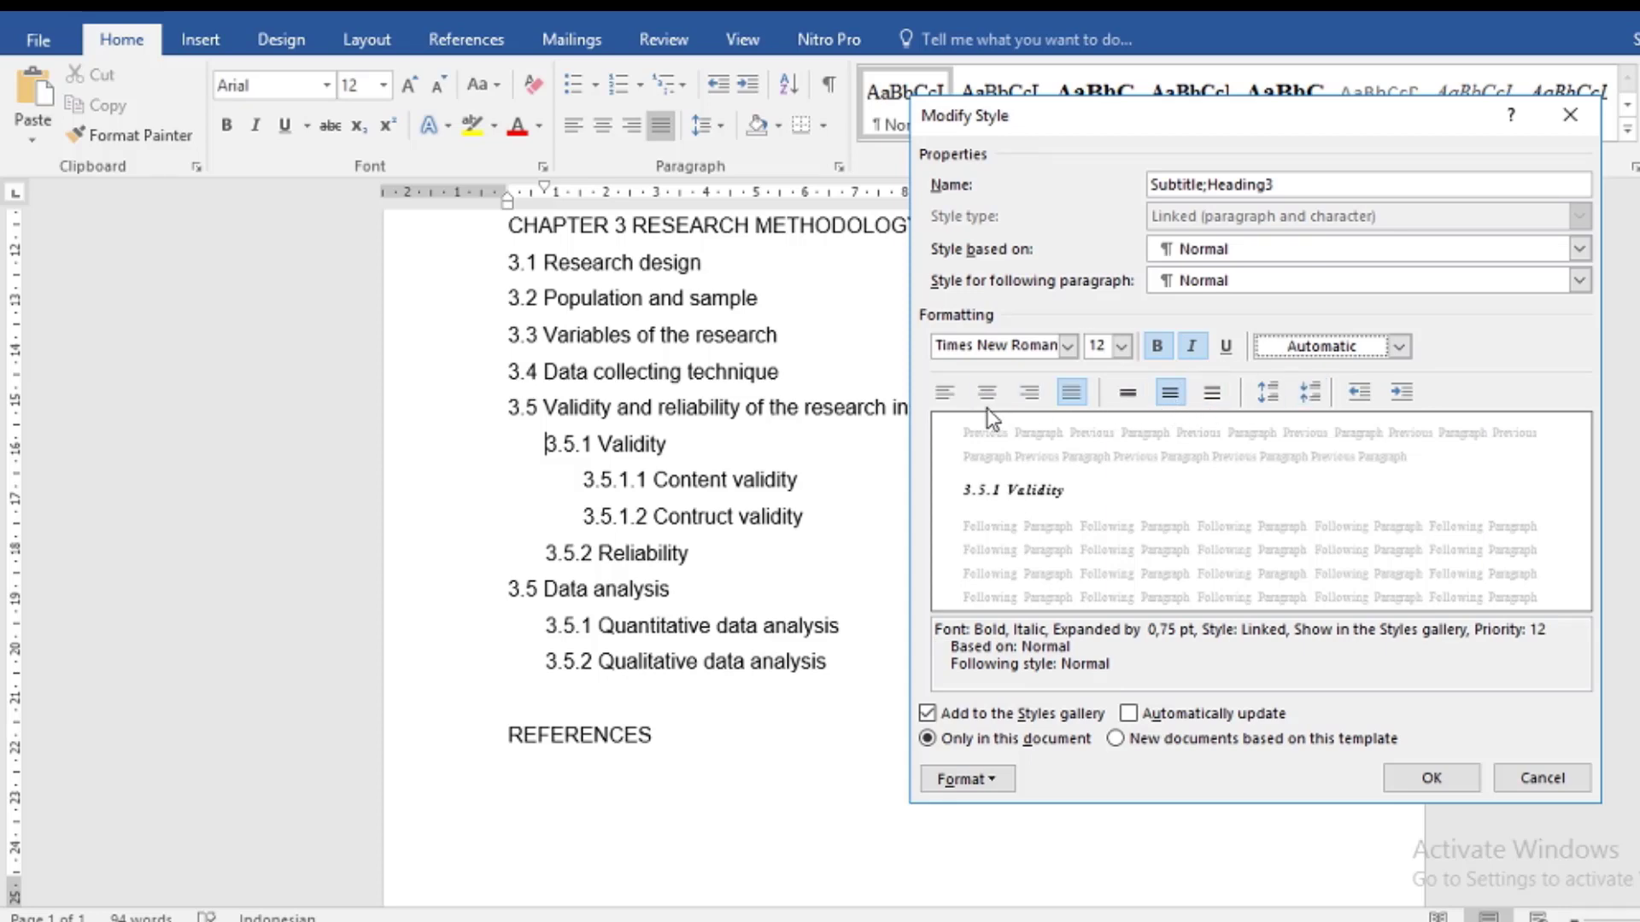
click(945, 392)
click(1073, 395)
click(1440, 784)
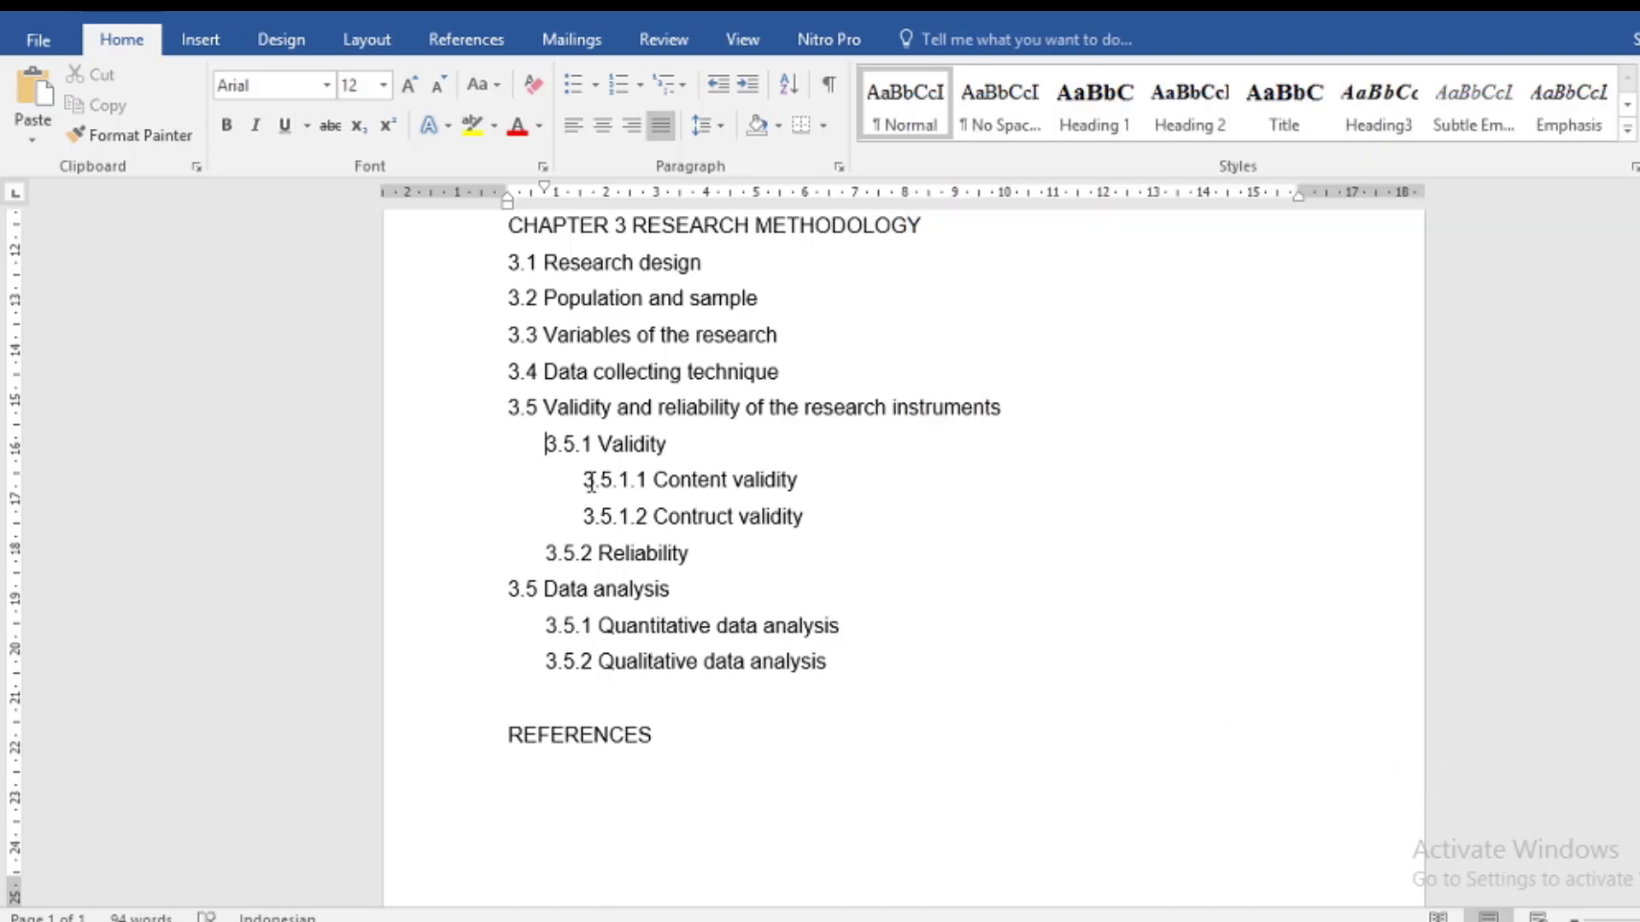
click(589, 482)
- Rename the Title style to Heading4
right_click(1296, 111)
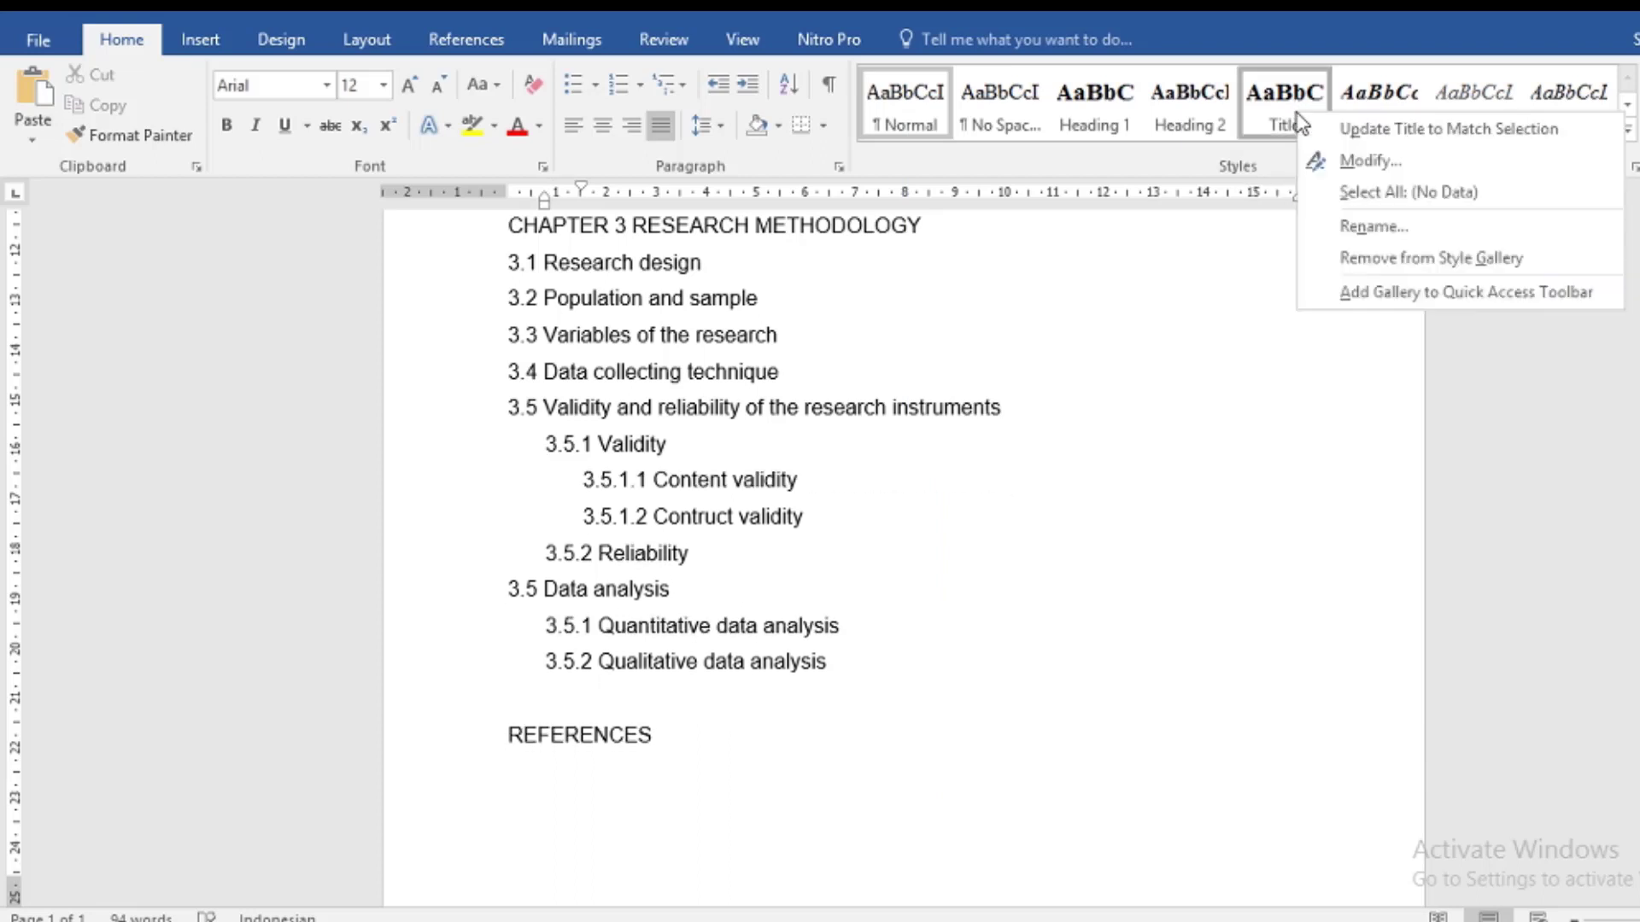
click(1367, 226)
text(H)
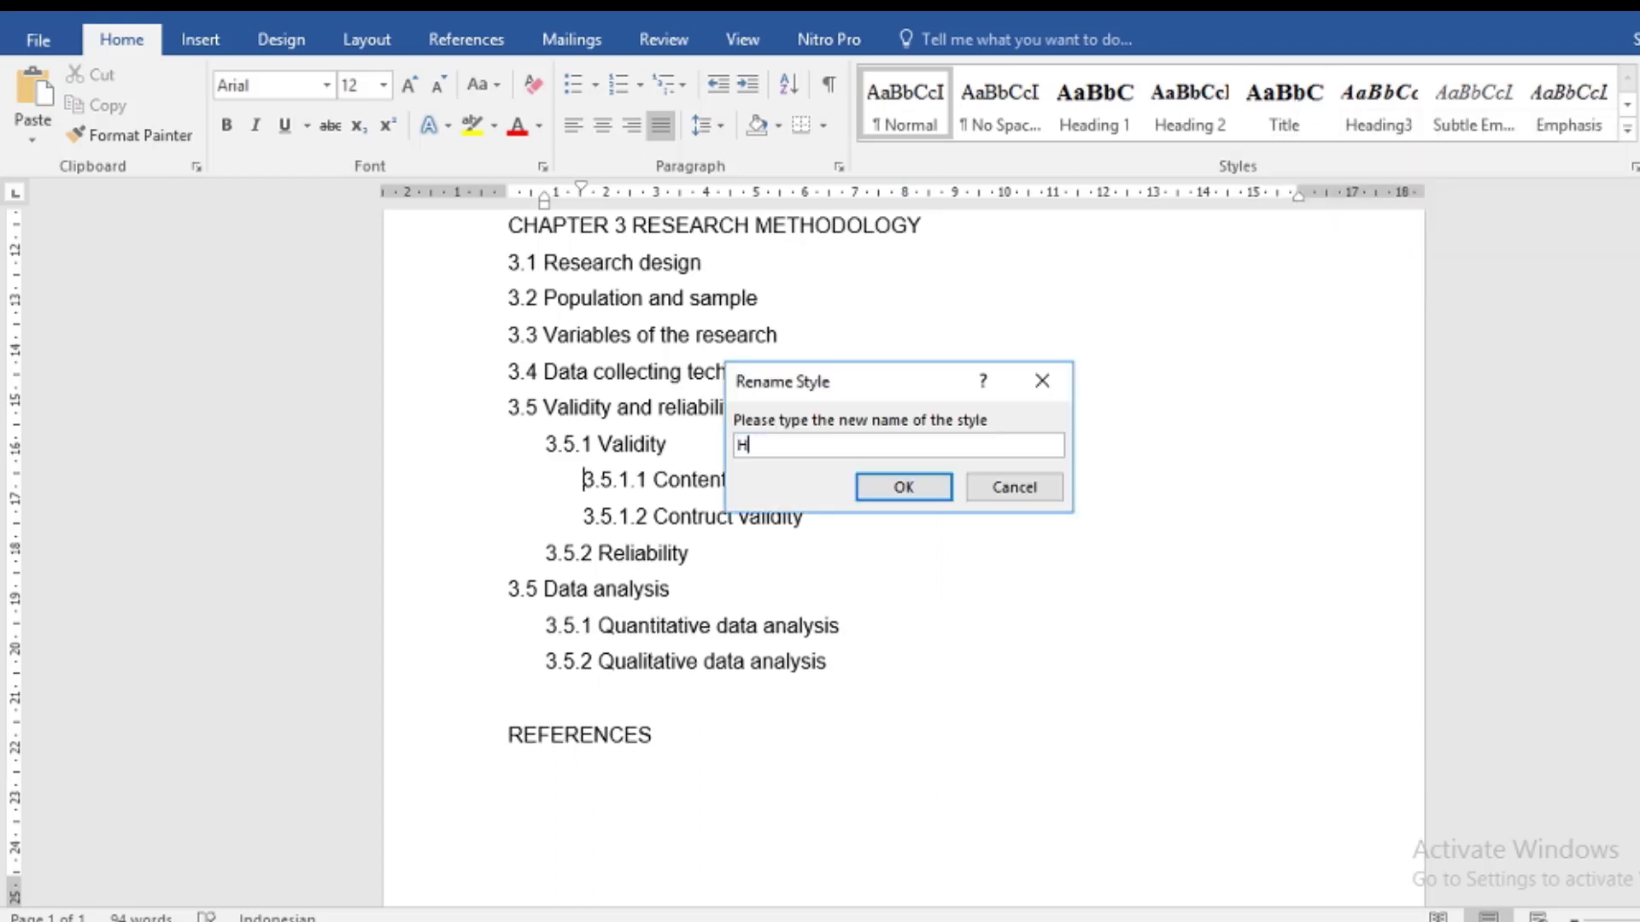
text(eading4)
key(Return)
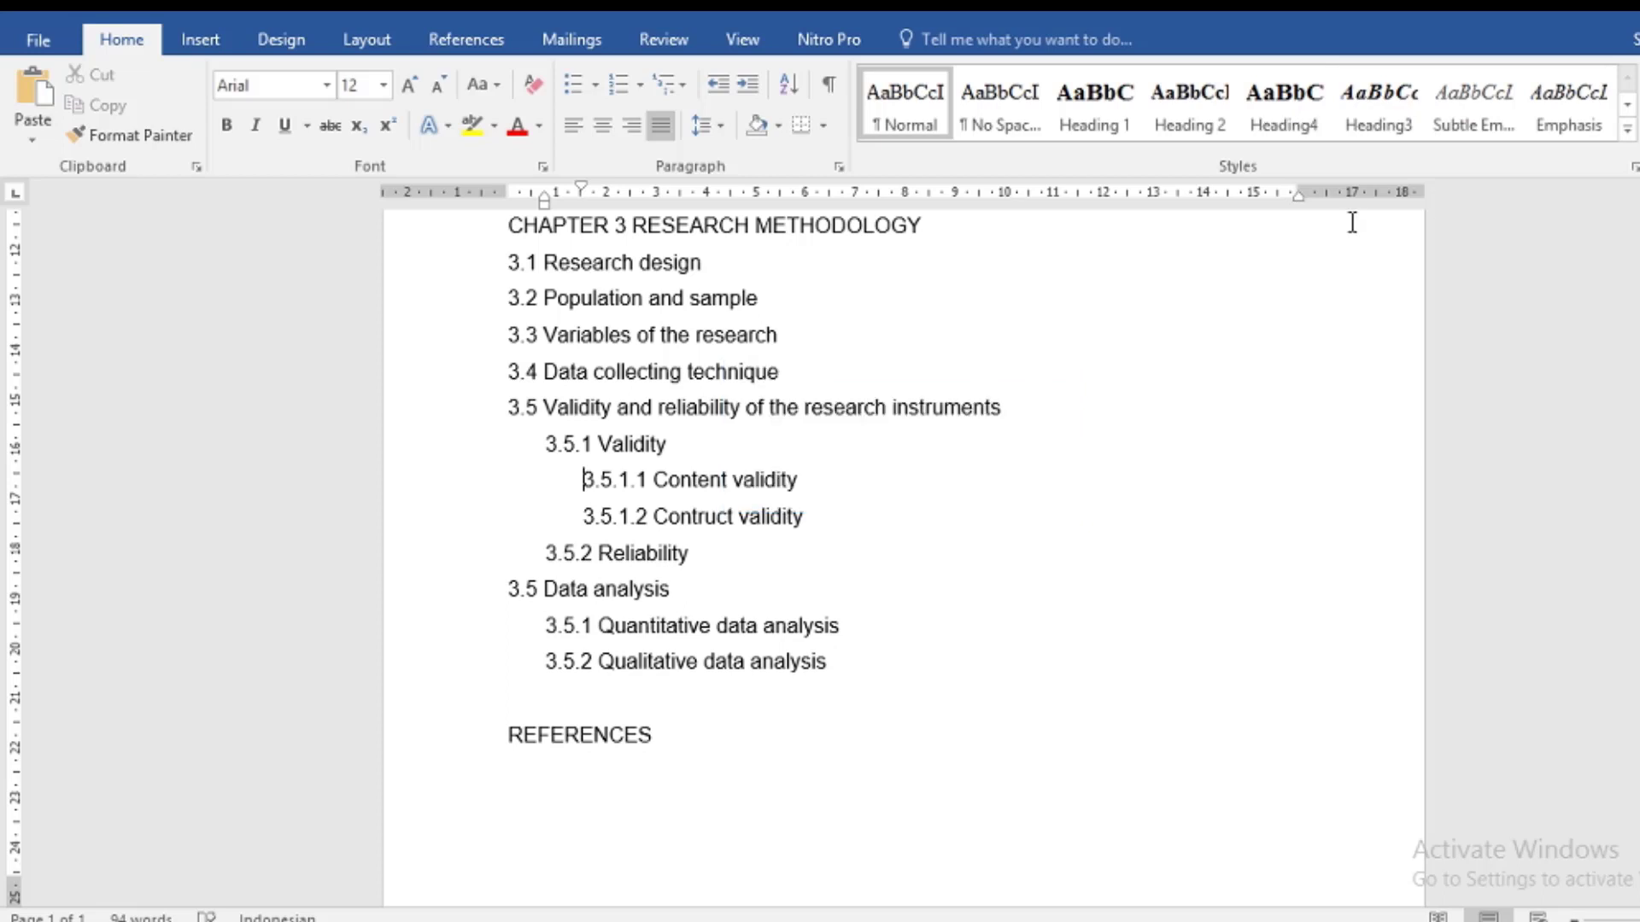
- Modify Heading4 to 12 pt, italic without bold, automatic colour, left-aligned
right_click(1281, 110)
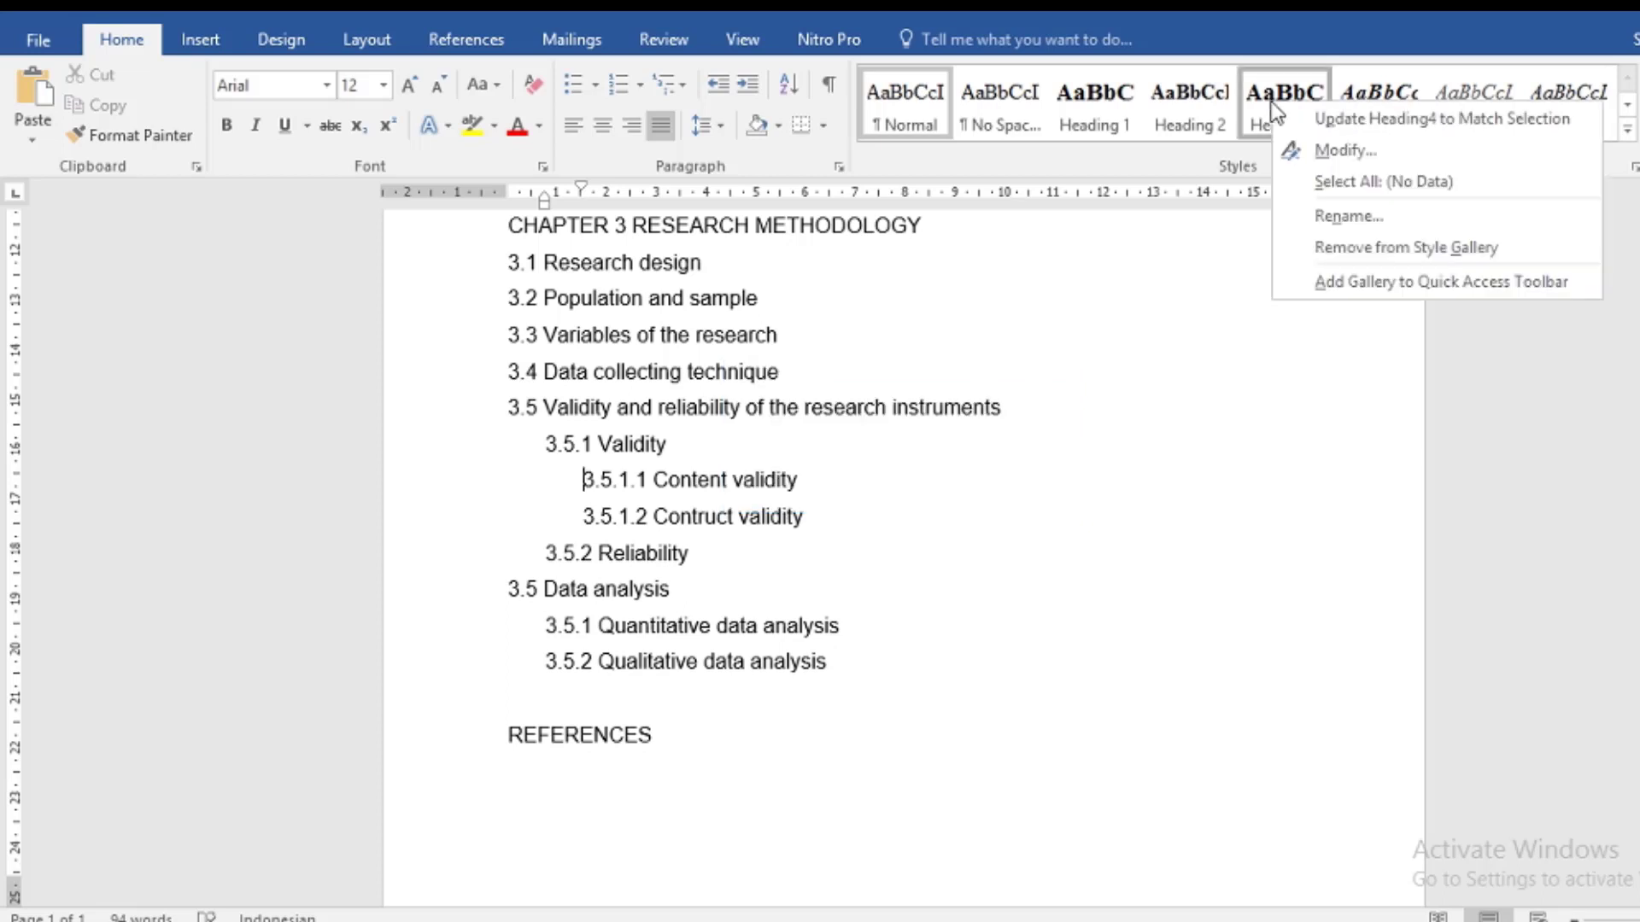
click(1325, 162)
click(1033, 348)
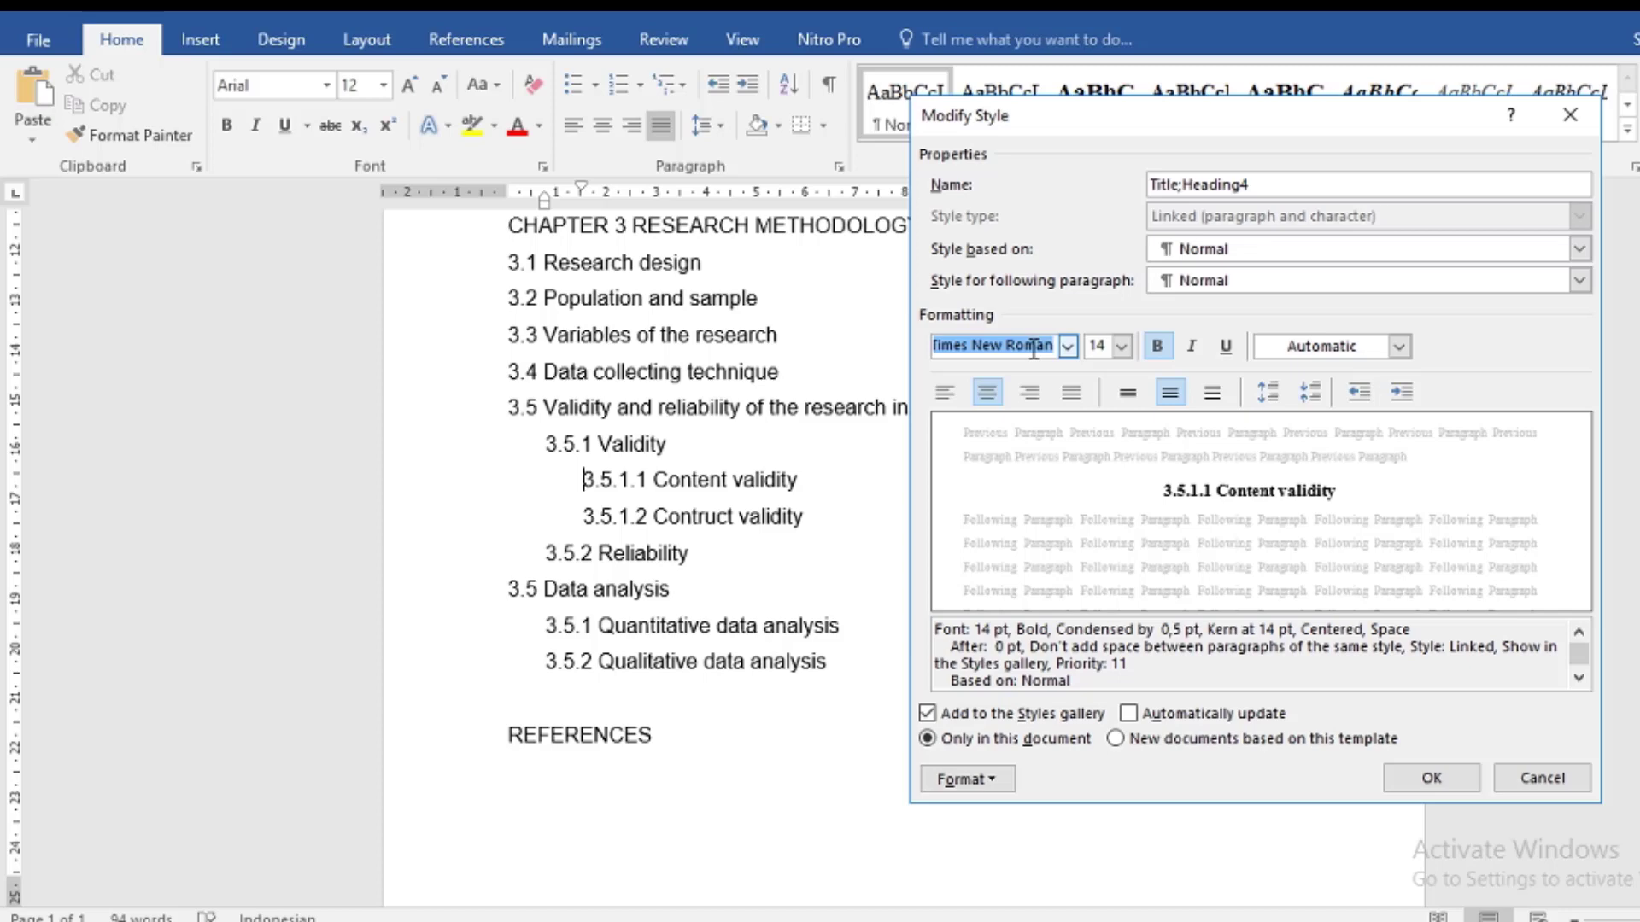
click(1098, 347)
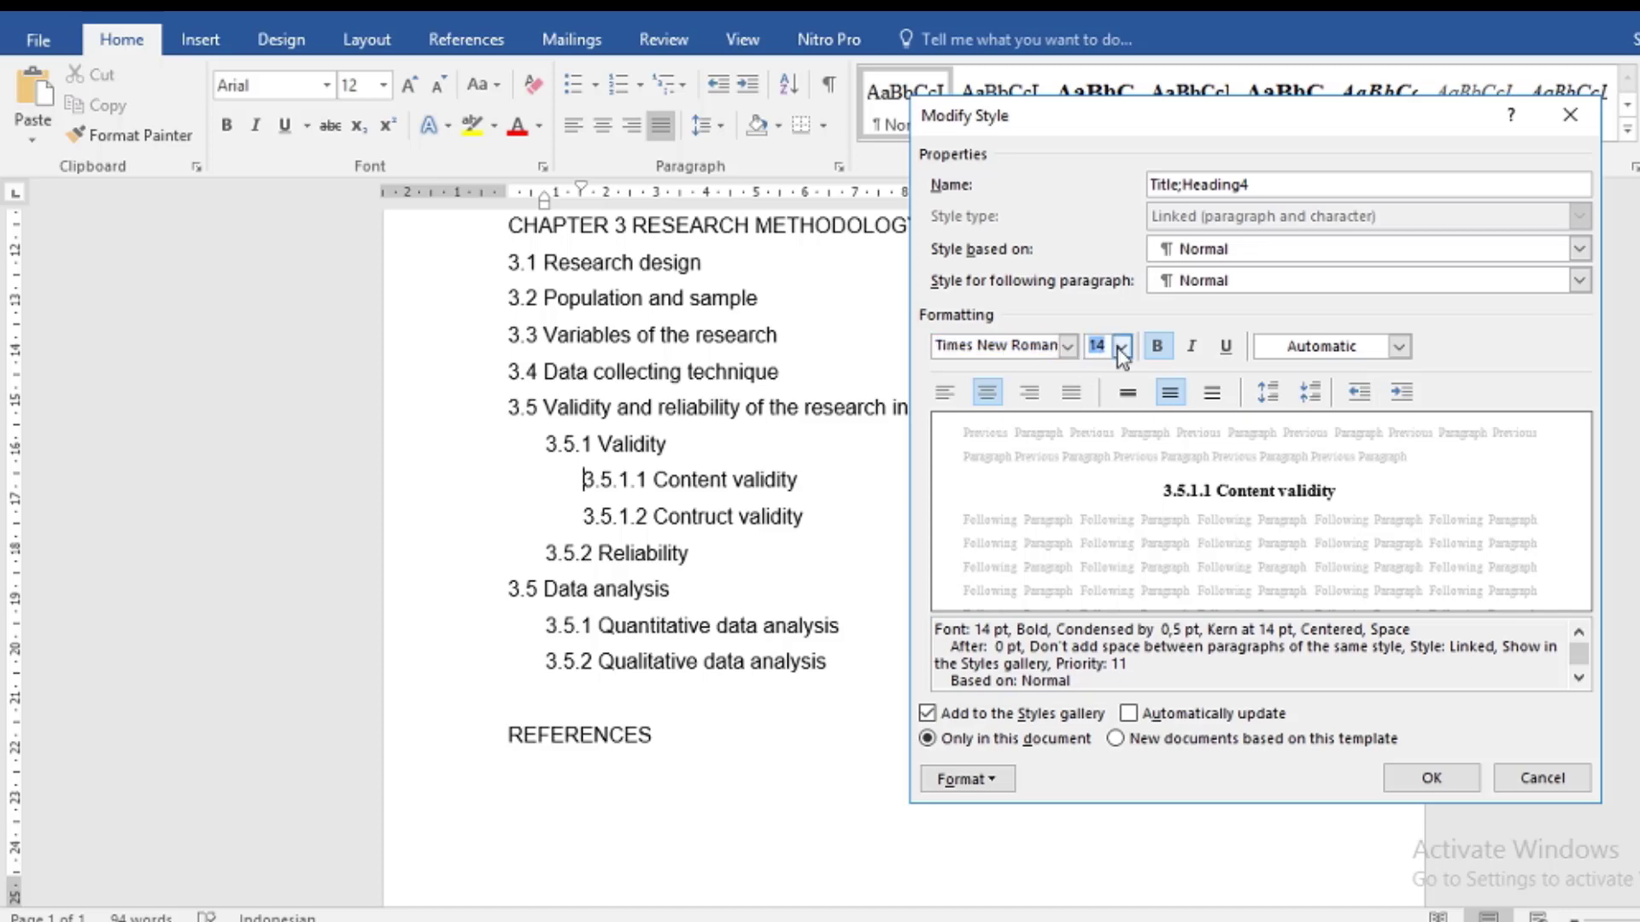
click(1121, 346)
click(1094, 444)
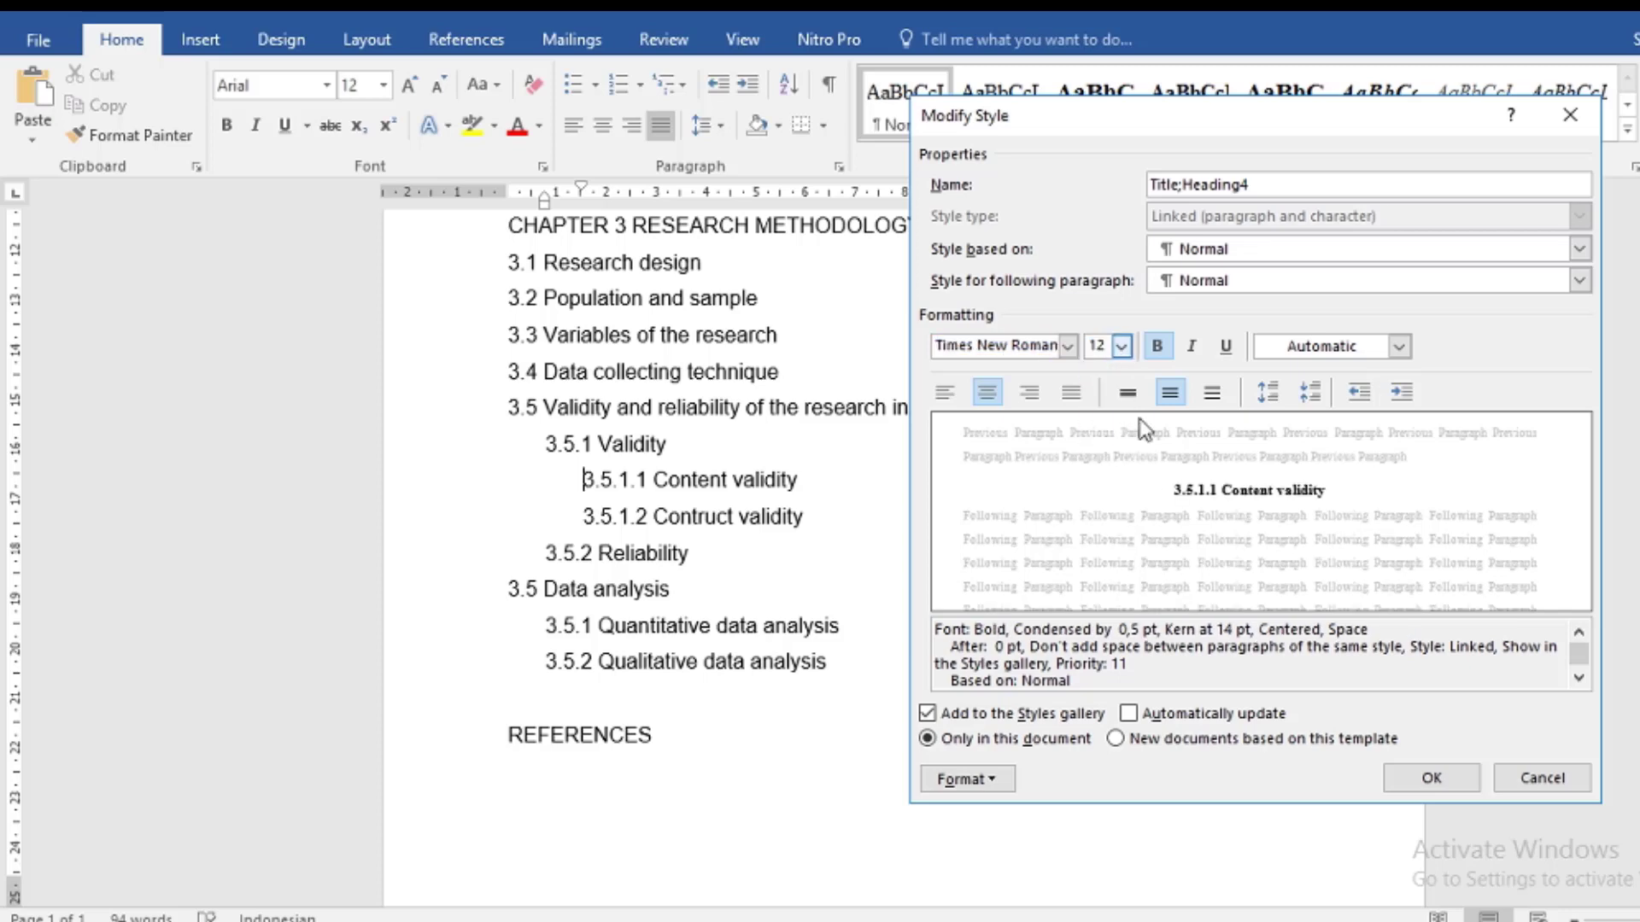
click(1159, 347)
click(1184, 352)
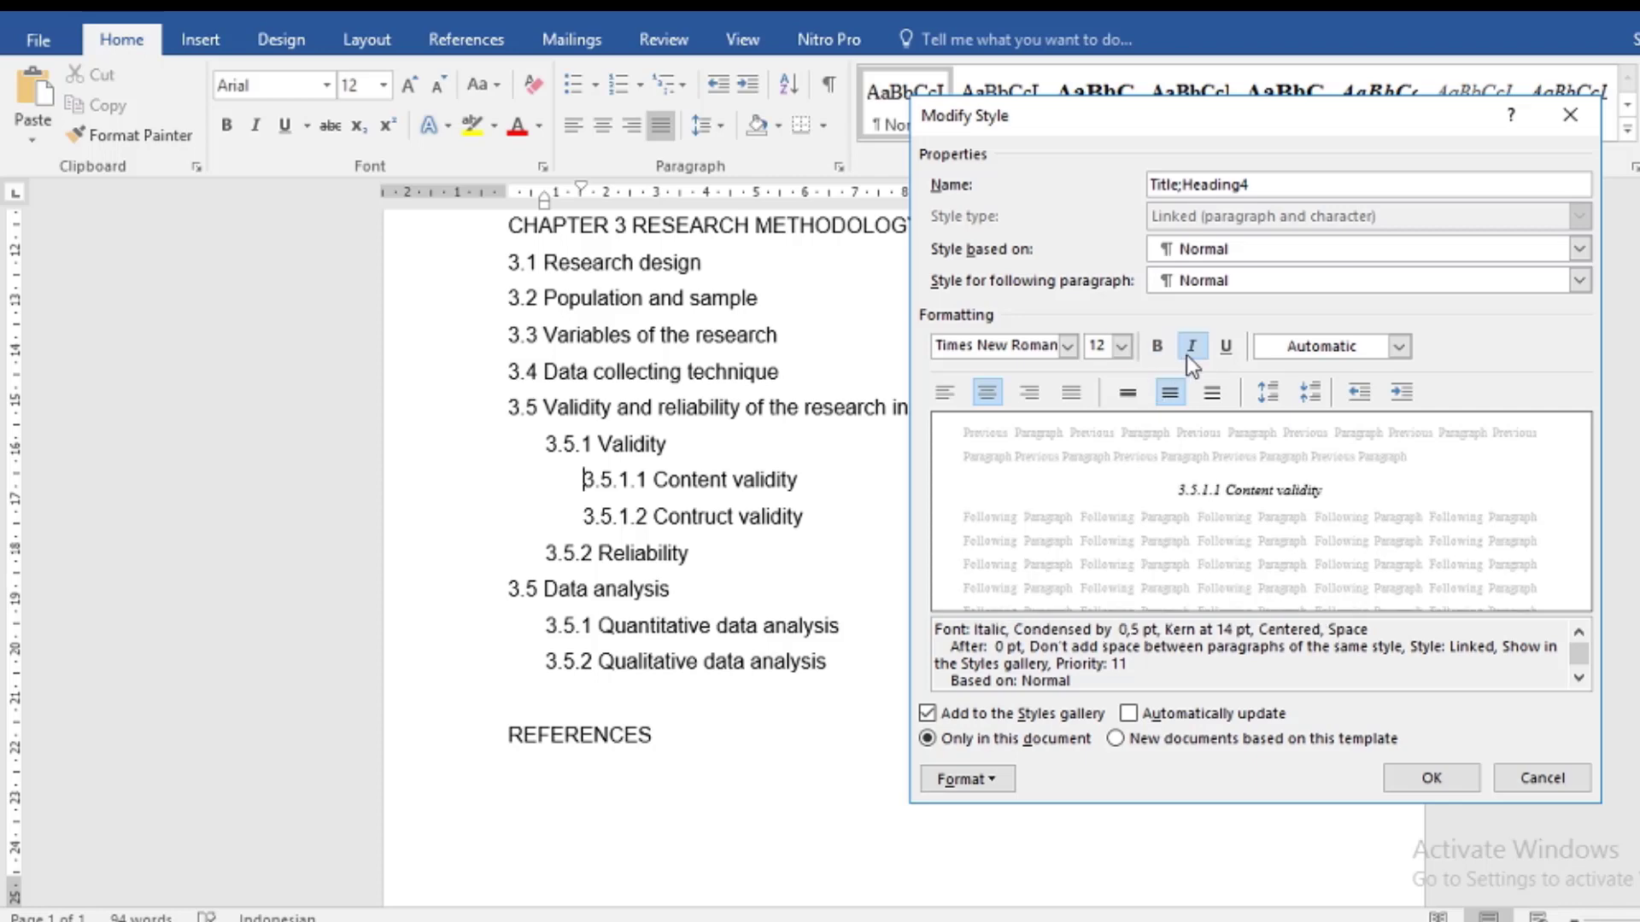
click(1398, 346)
click(1332, 376)
click(1069, 402)
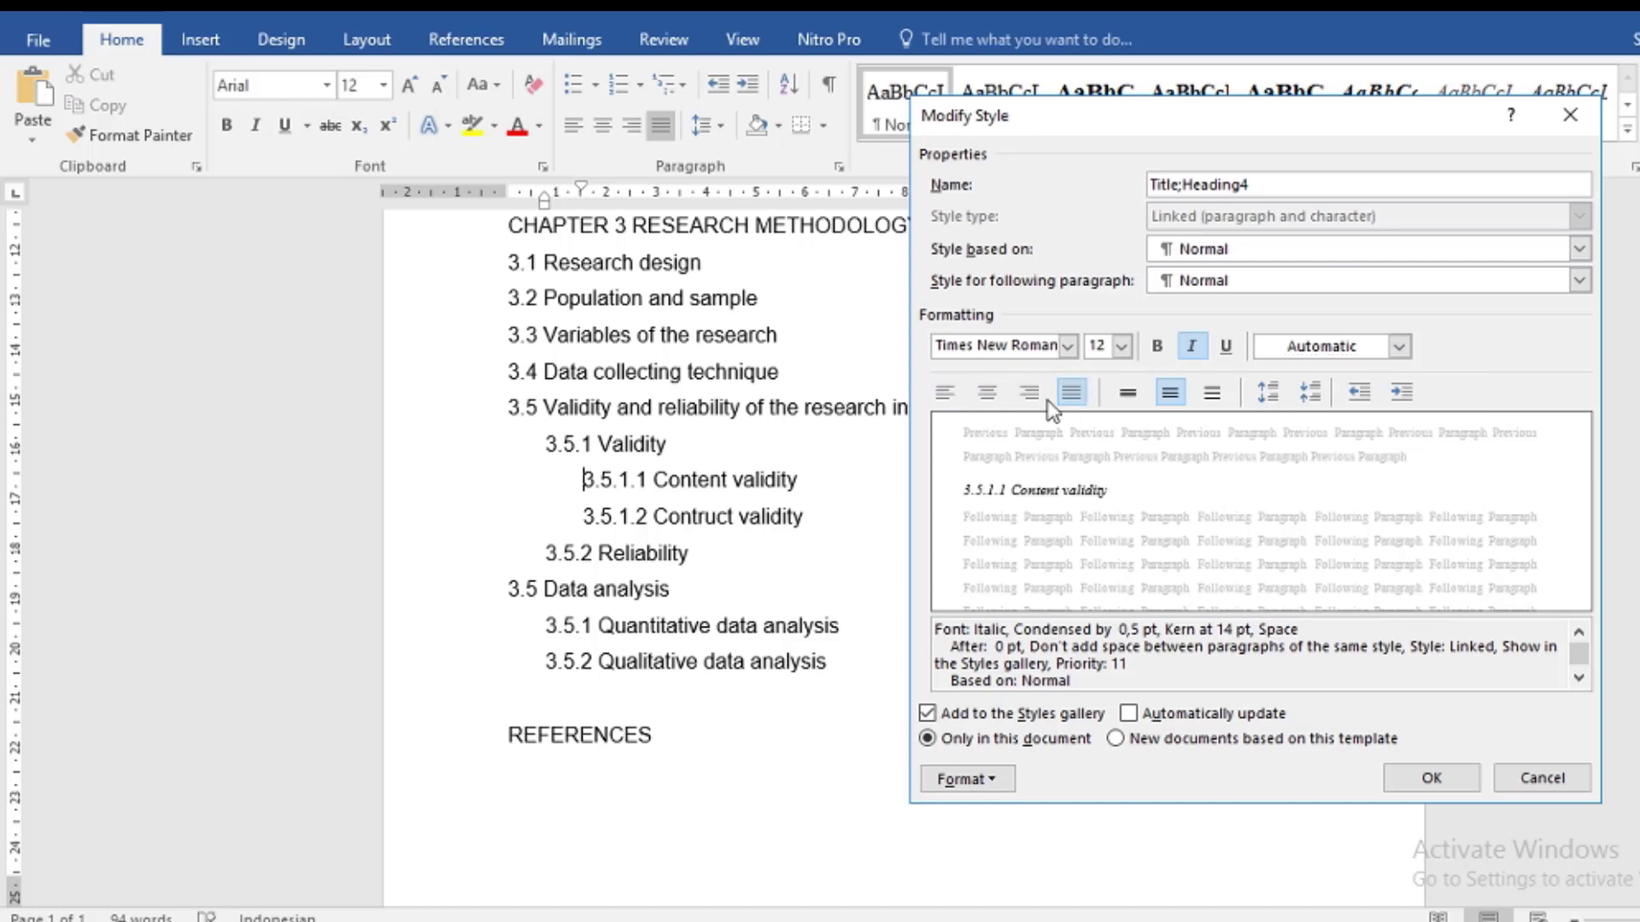
click(946, 390)
click(1432, 778)
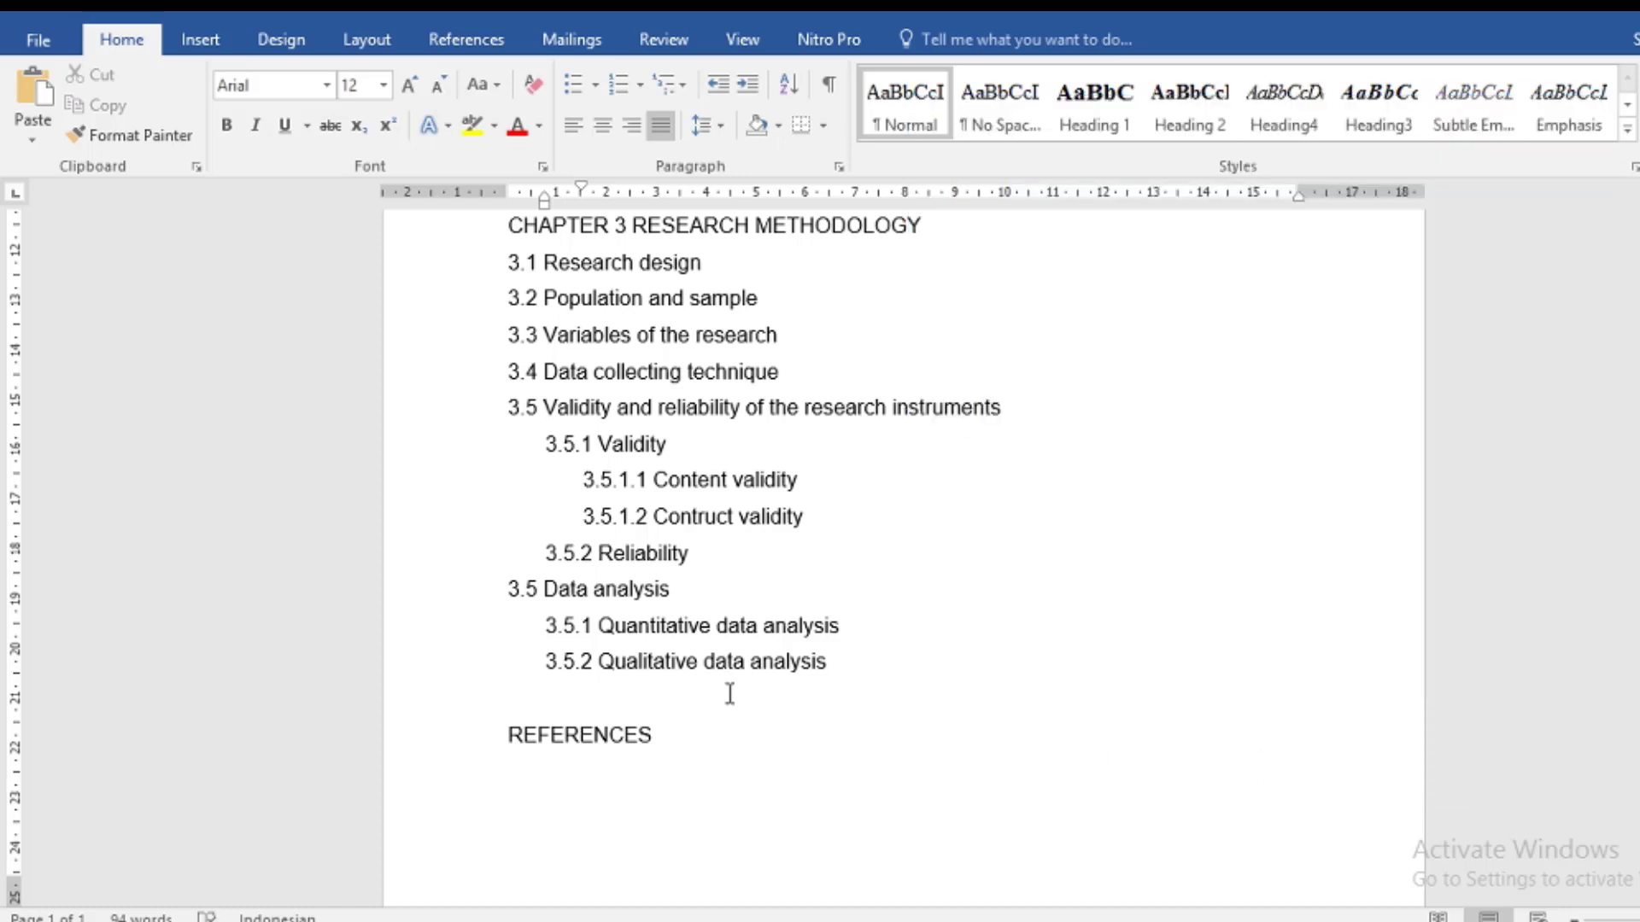
- Apply Heading 1 to CHAPTER 1 INTRODUCTION and Heading 2 to sections 1.1–1.5
scroll(726, 696, up, 6)
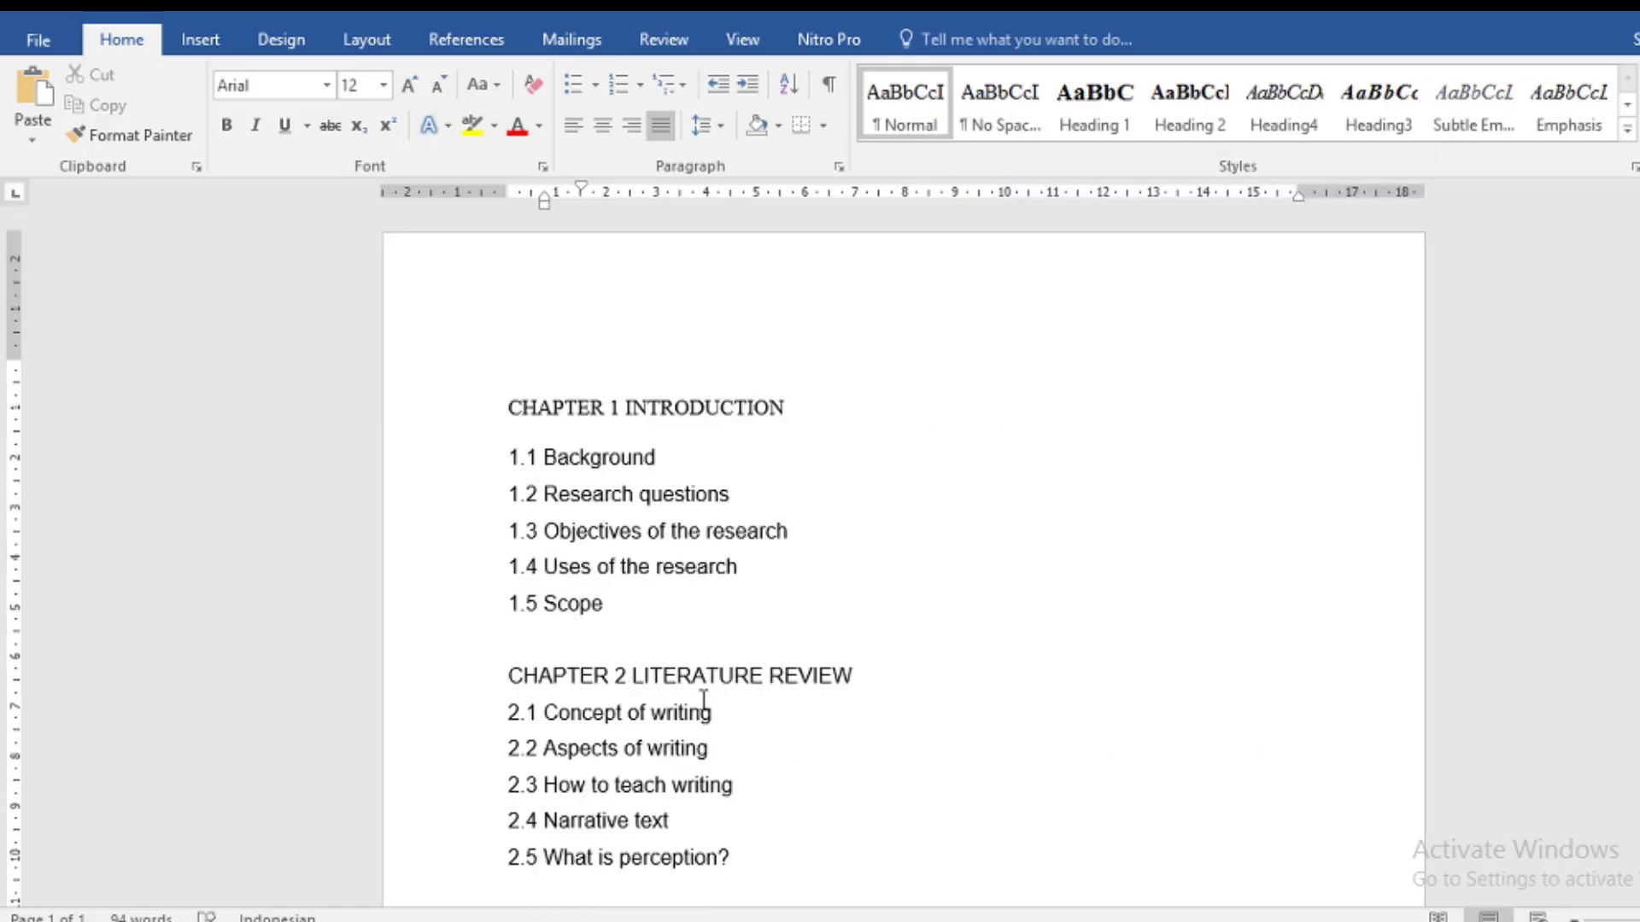
click(502, 408)
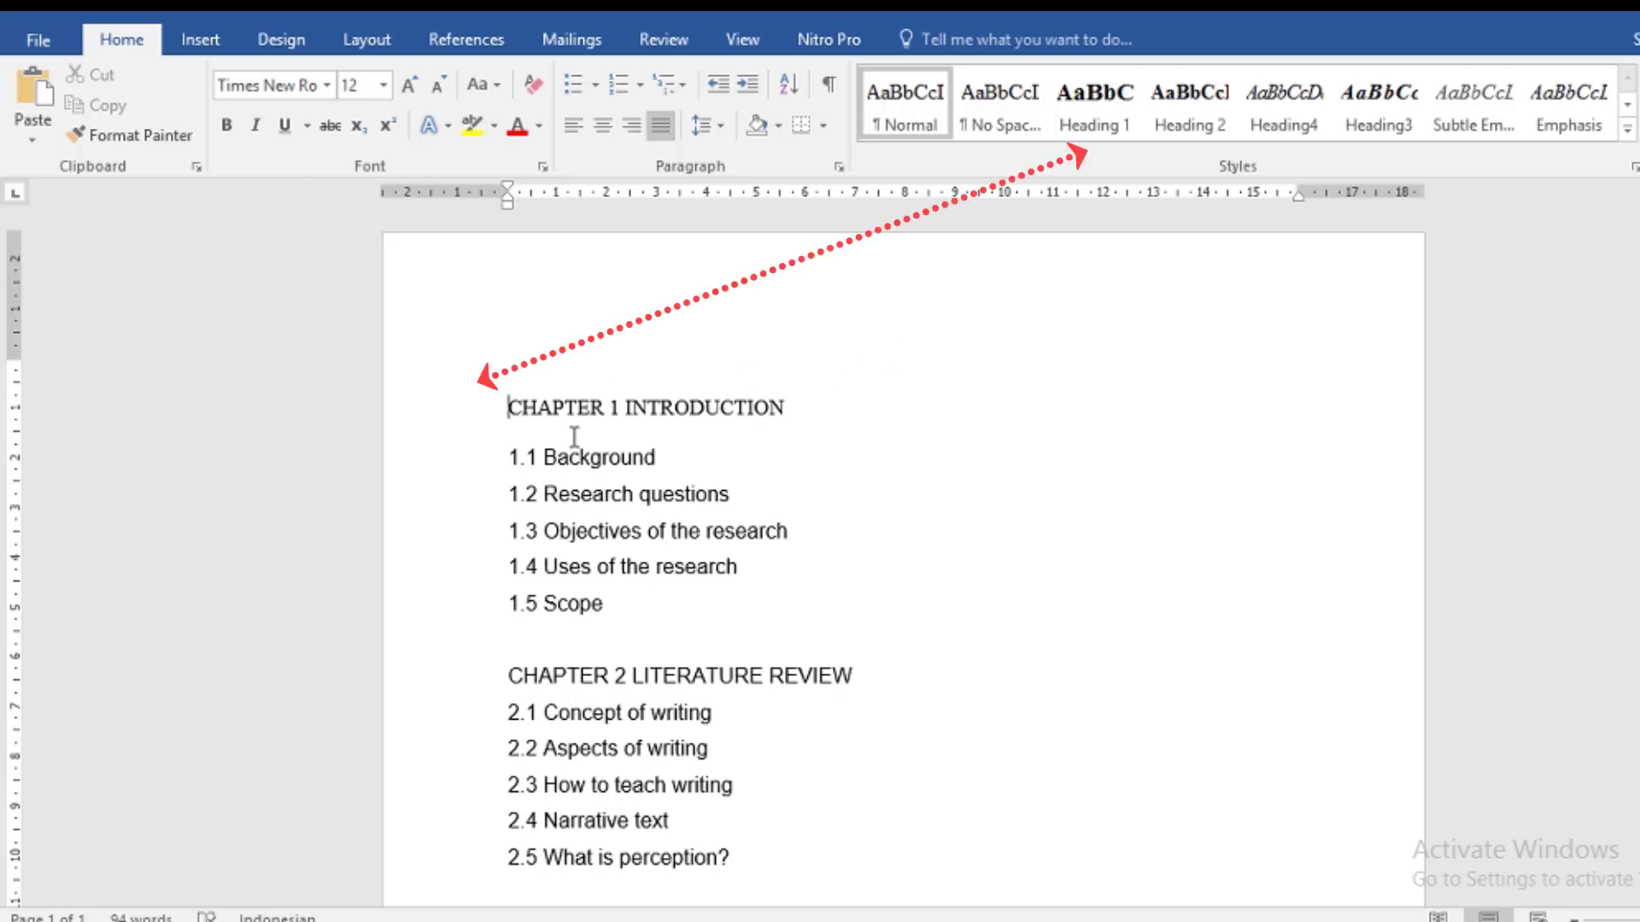
click(1110, 116)
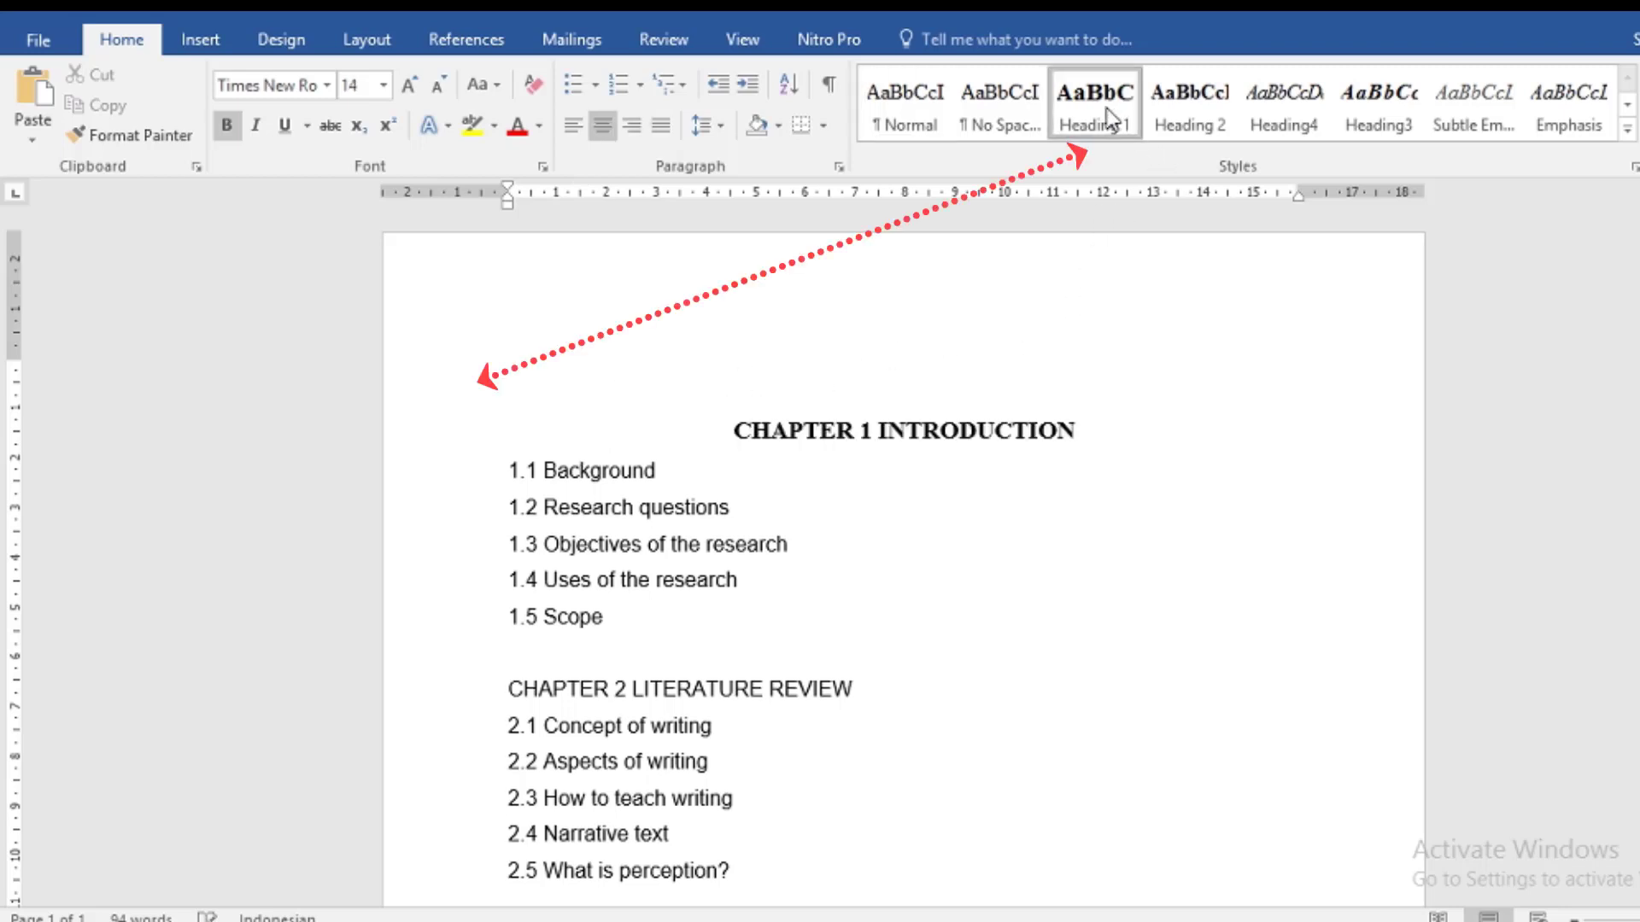
click(508, 471)
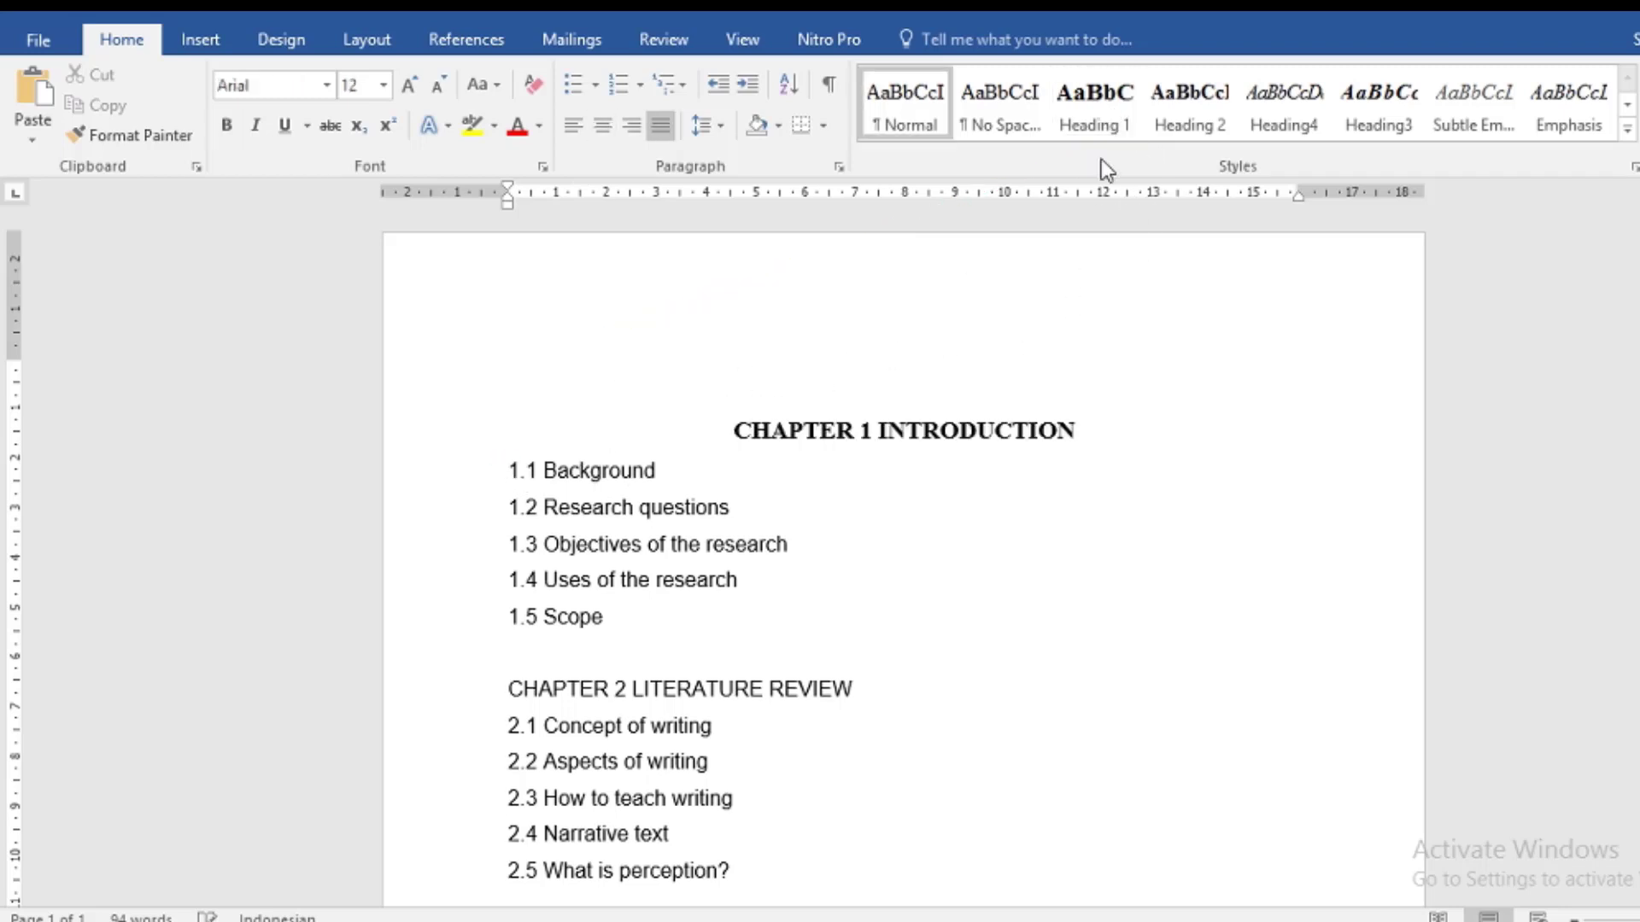
click(1209, 125)
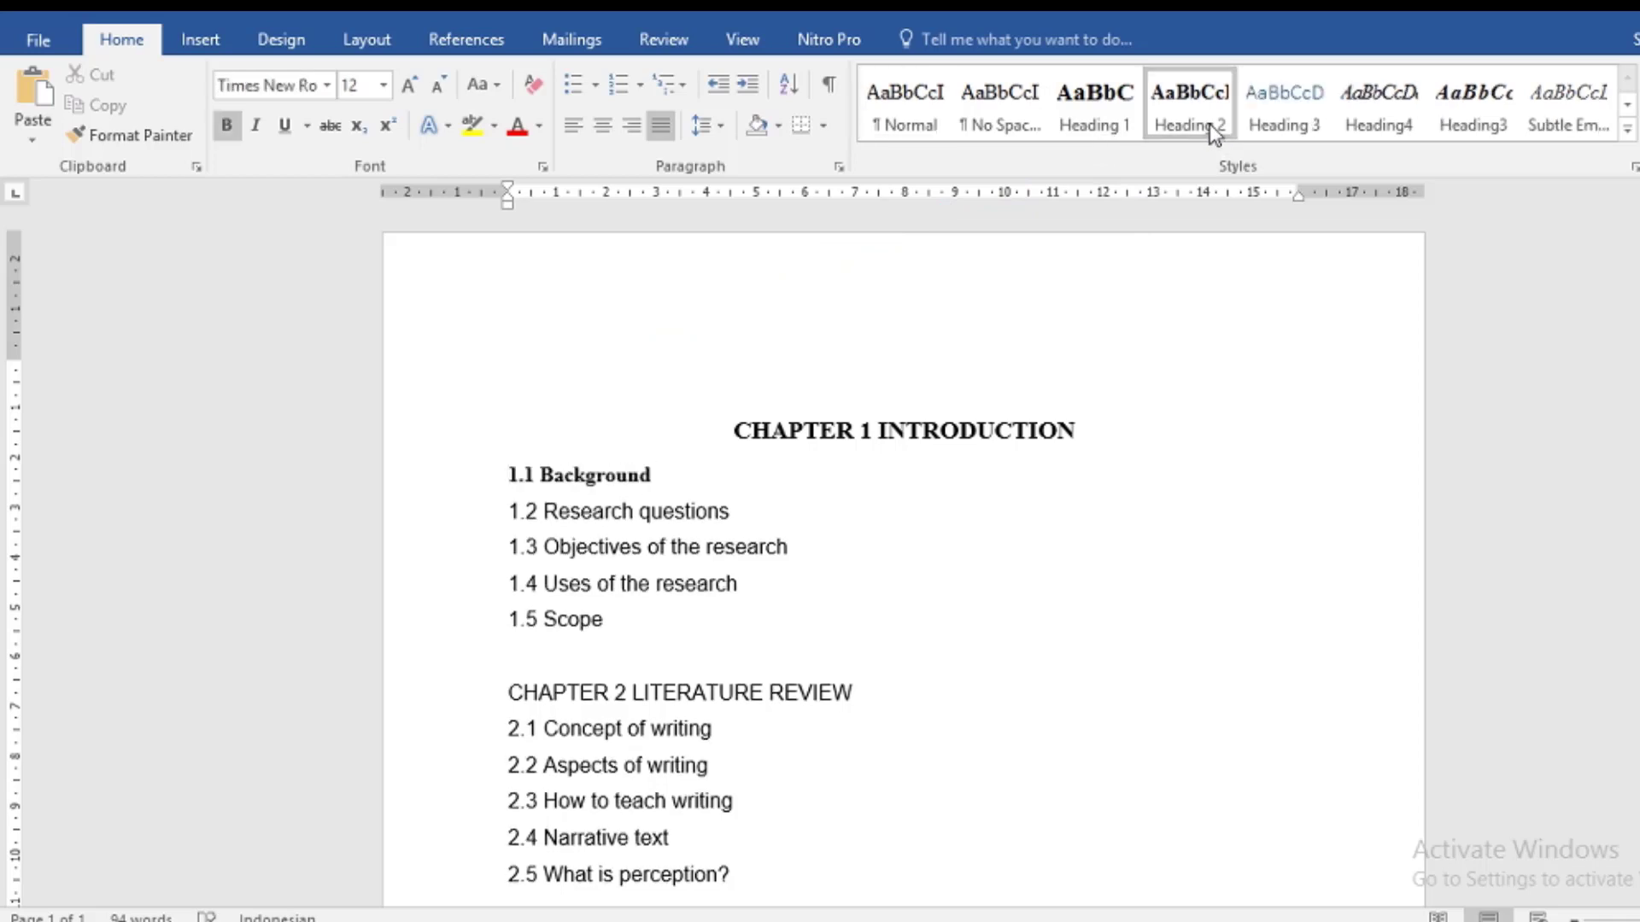
key(Down)
click(1209, 124)
key(Down)
click(1209, 125)
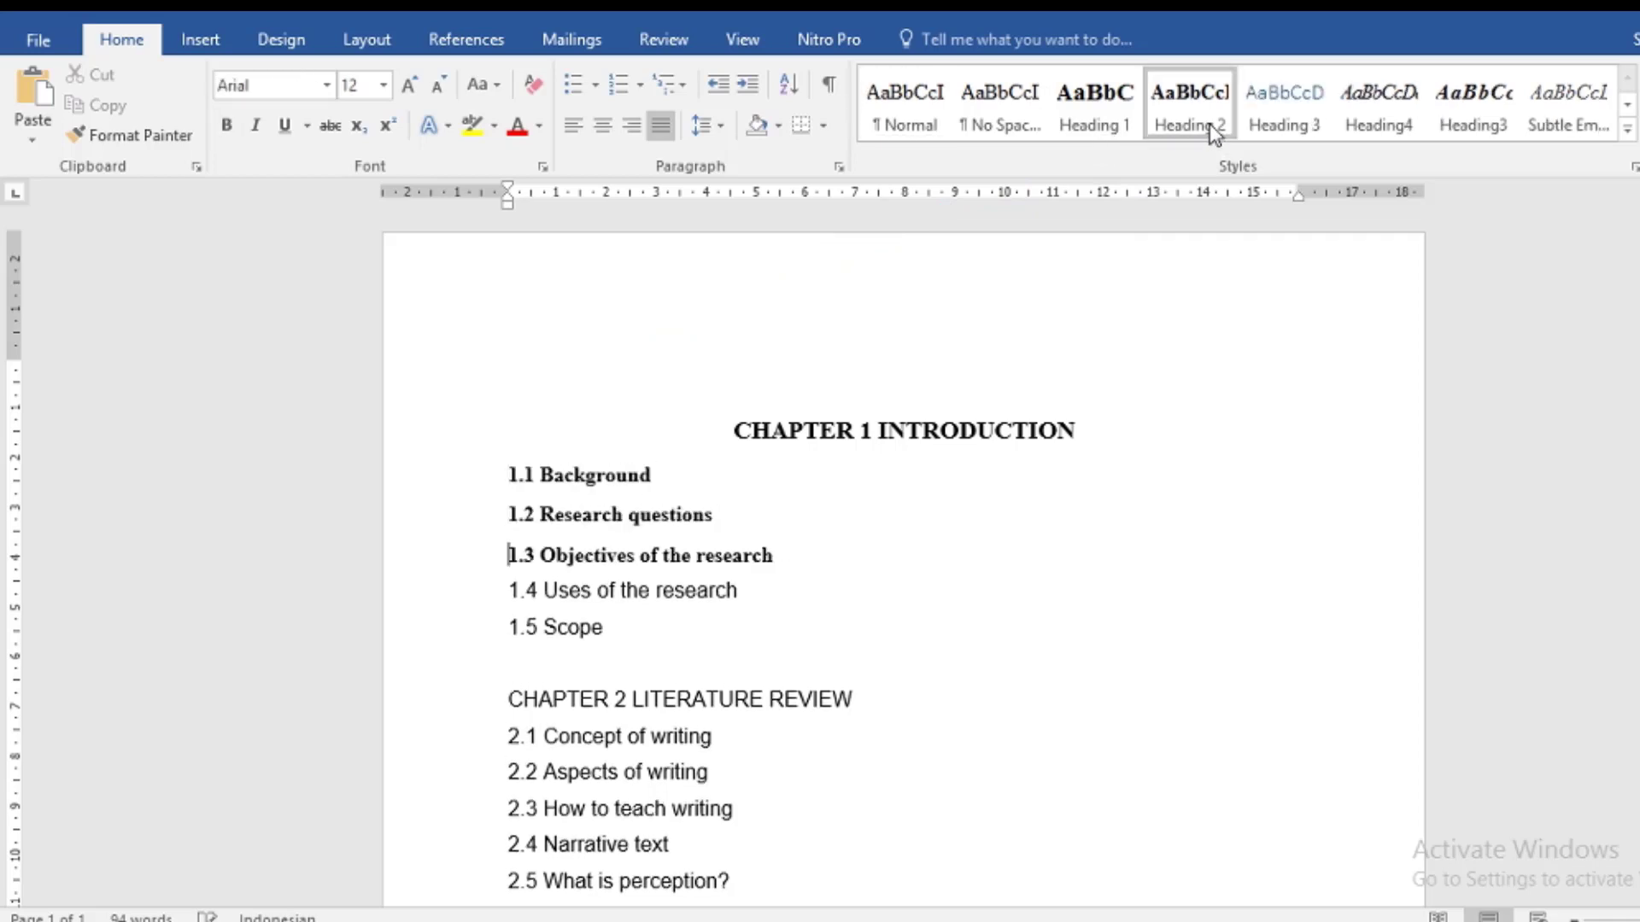
key(Down)
click(1209, 124)
key(Down)
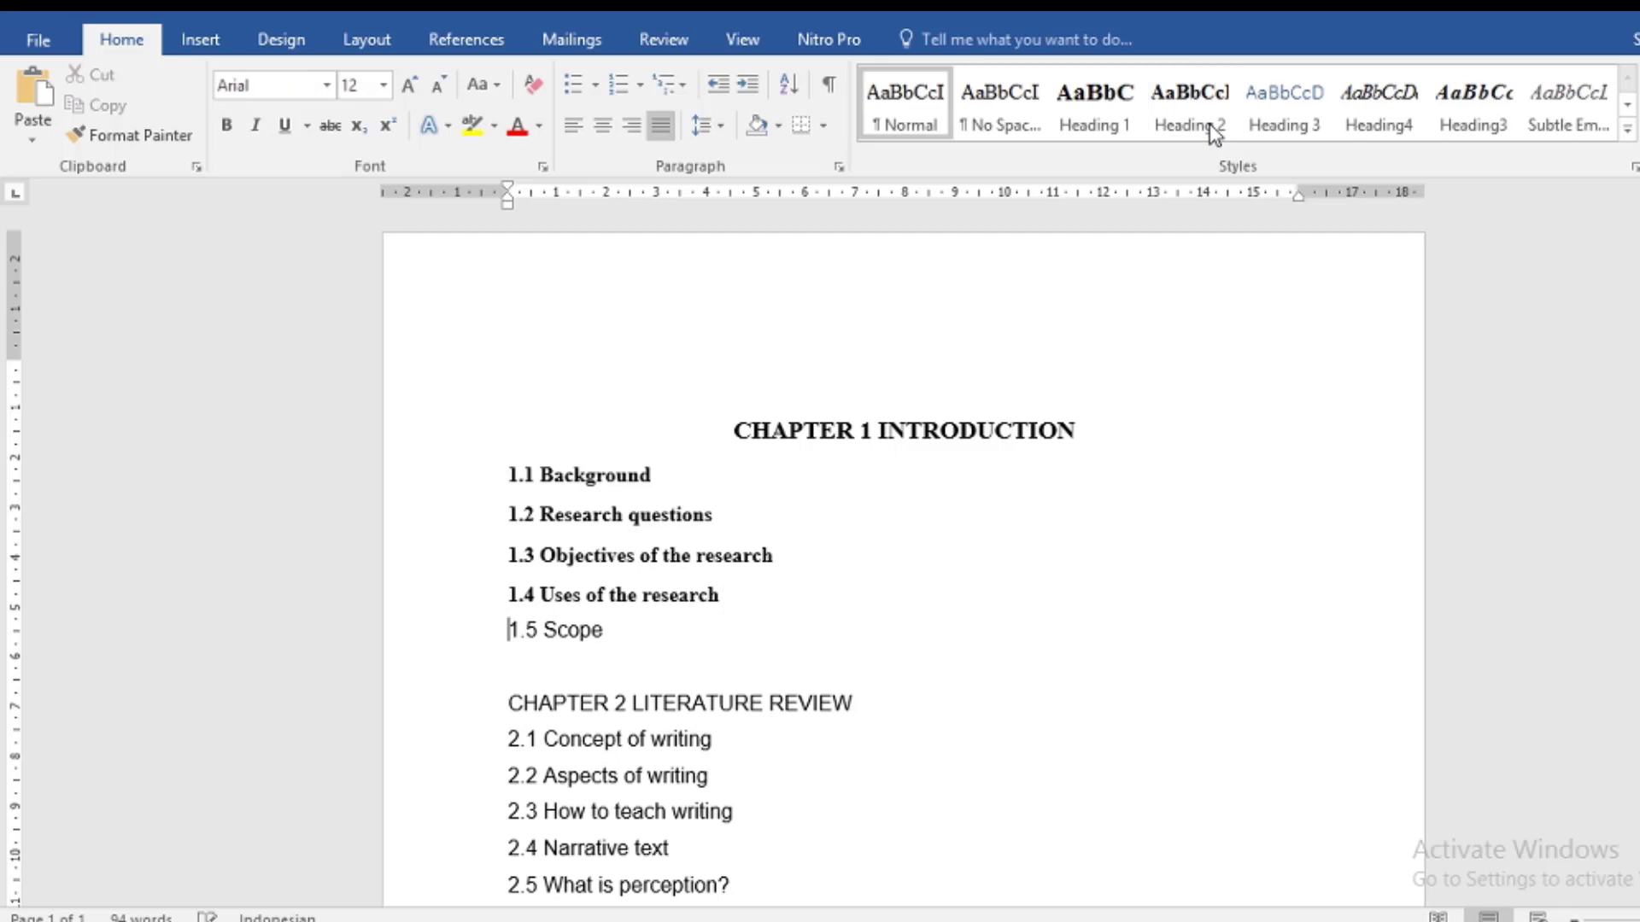
click(1209, 126)
- Apply Heading 1 to CHAPTER 2 LITERATURE REVIEW and Heading 2 to sections 2.1–2.5
key(Down)
key(Down)
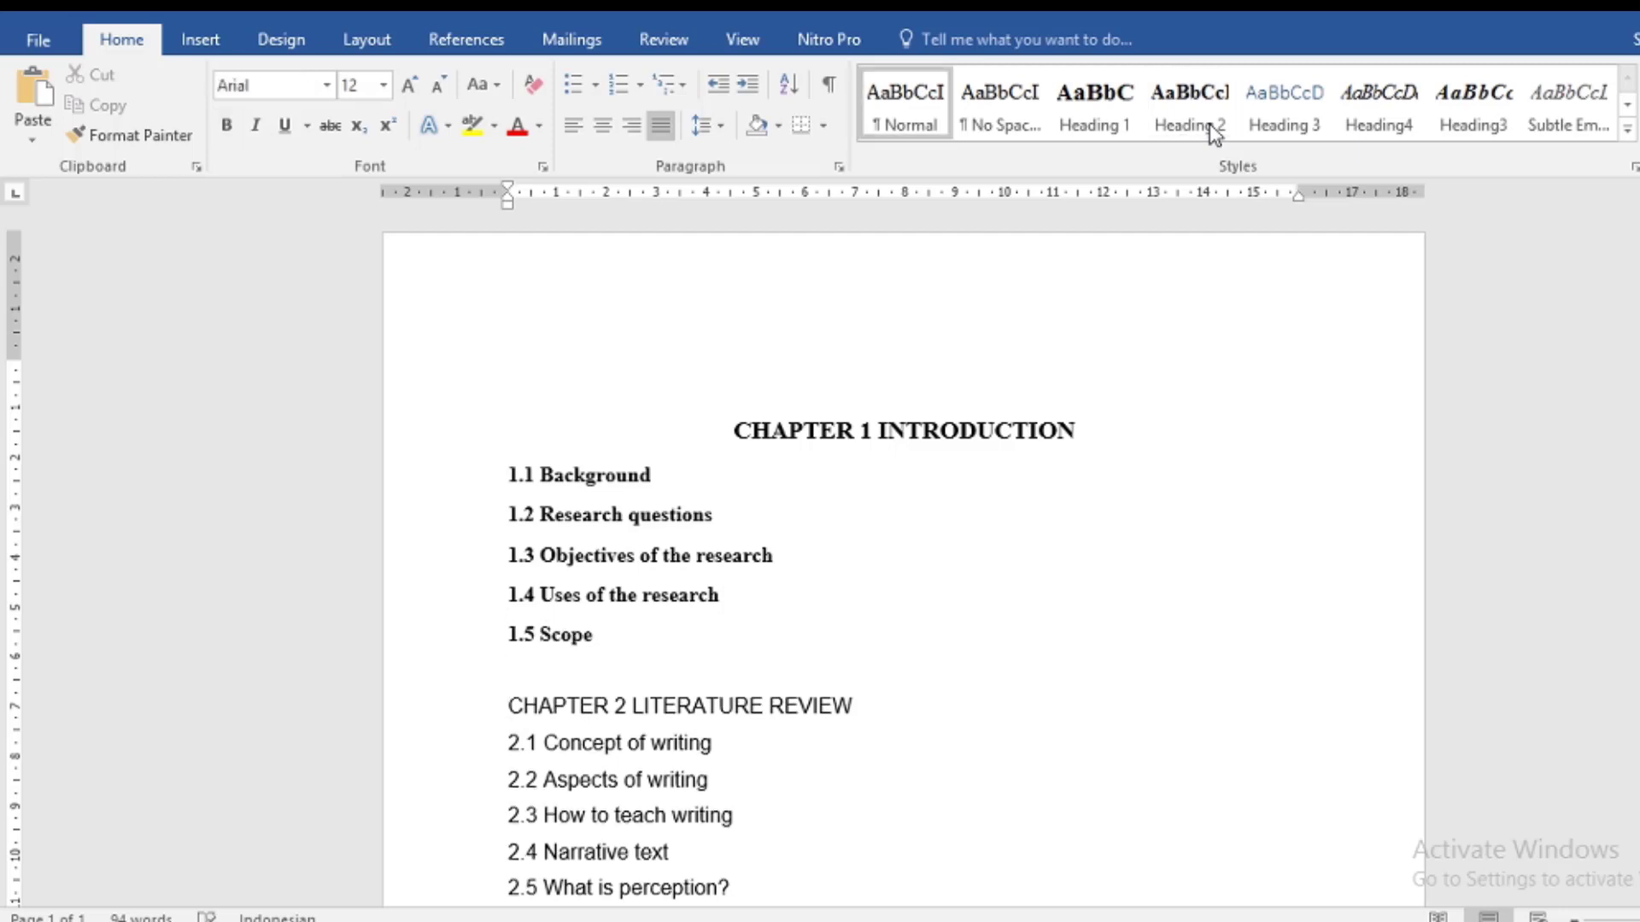
click(1106, 120)
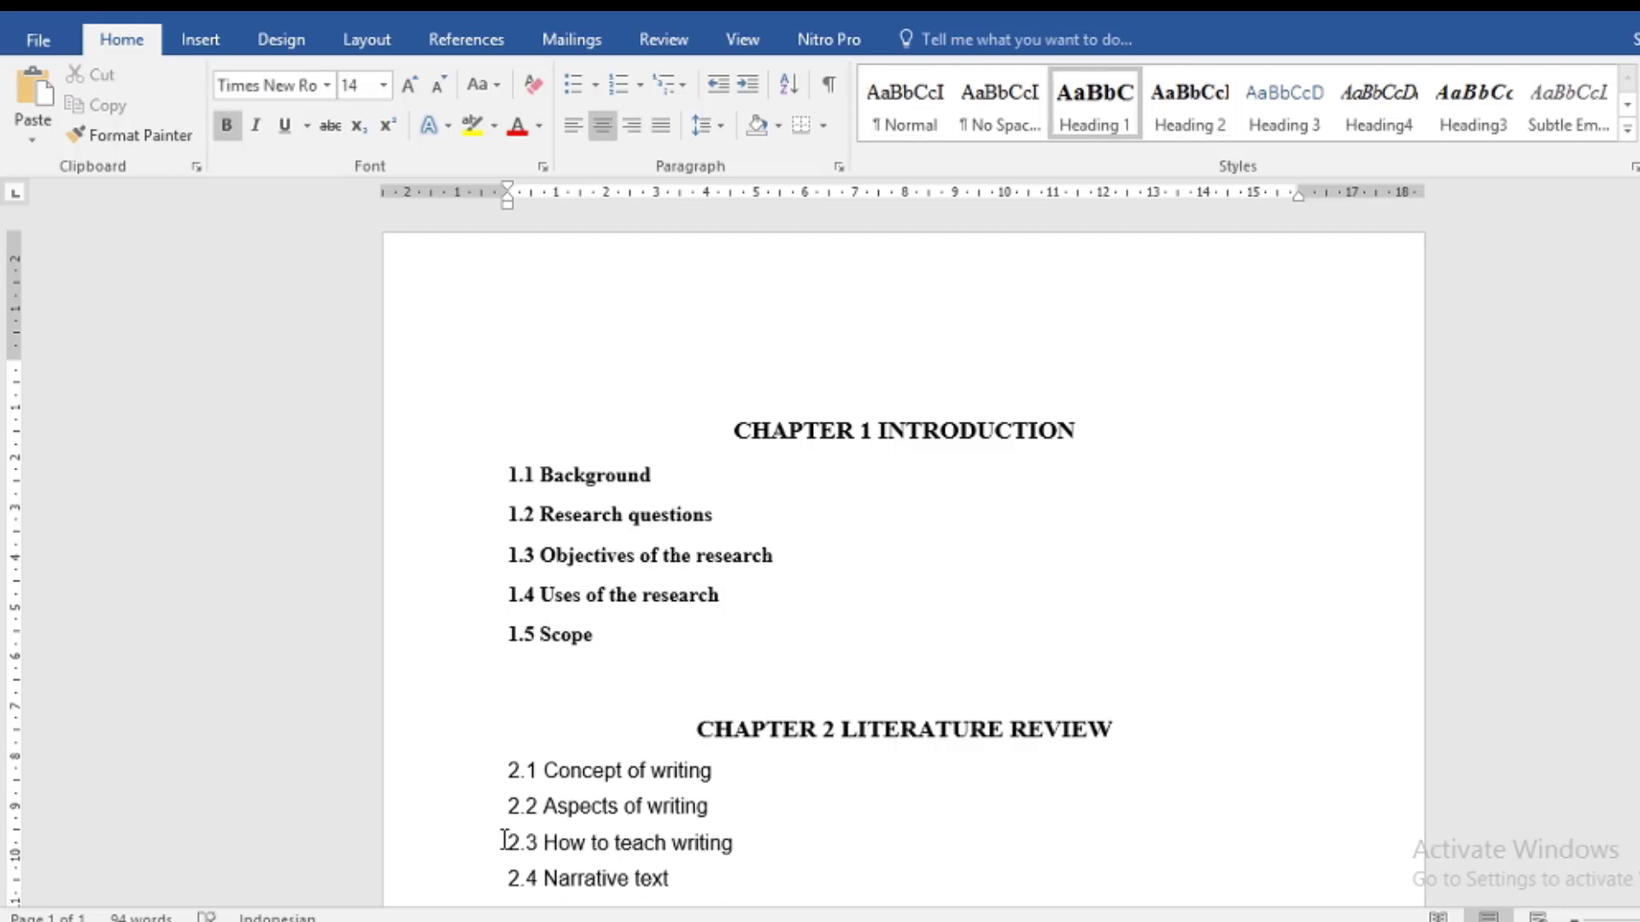
click(504, 770)
scroll(695, 681, down, 4)
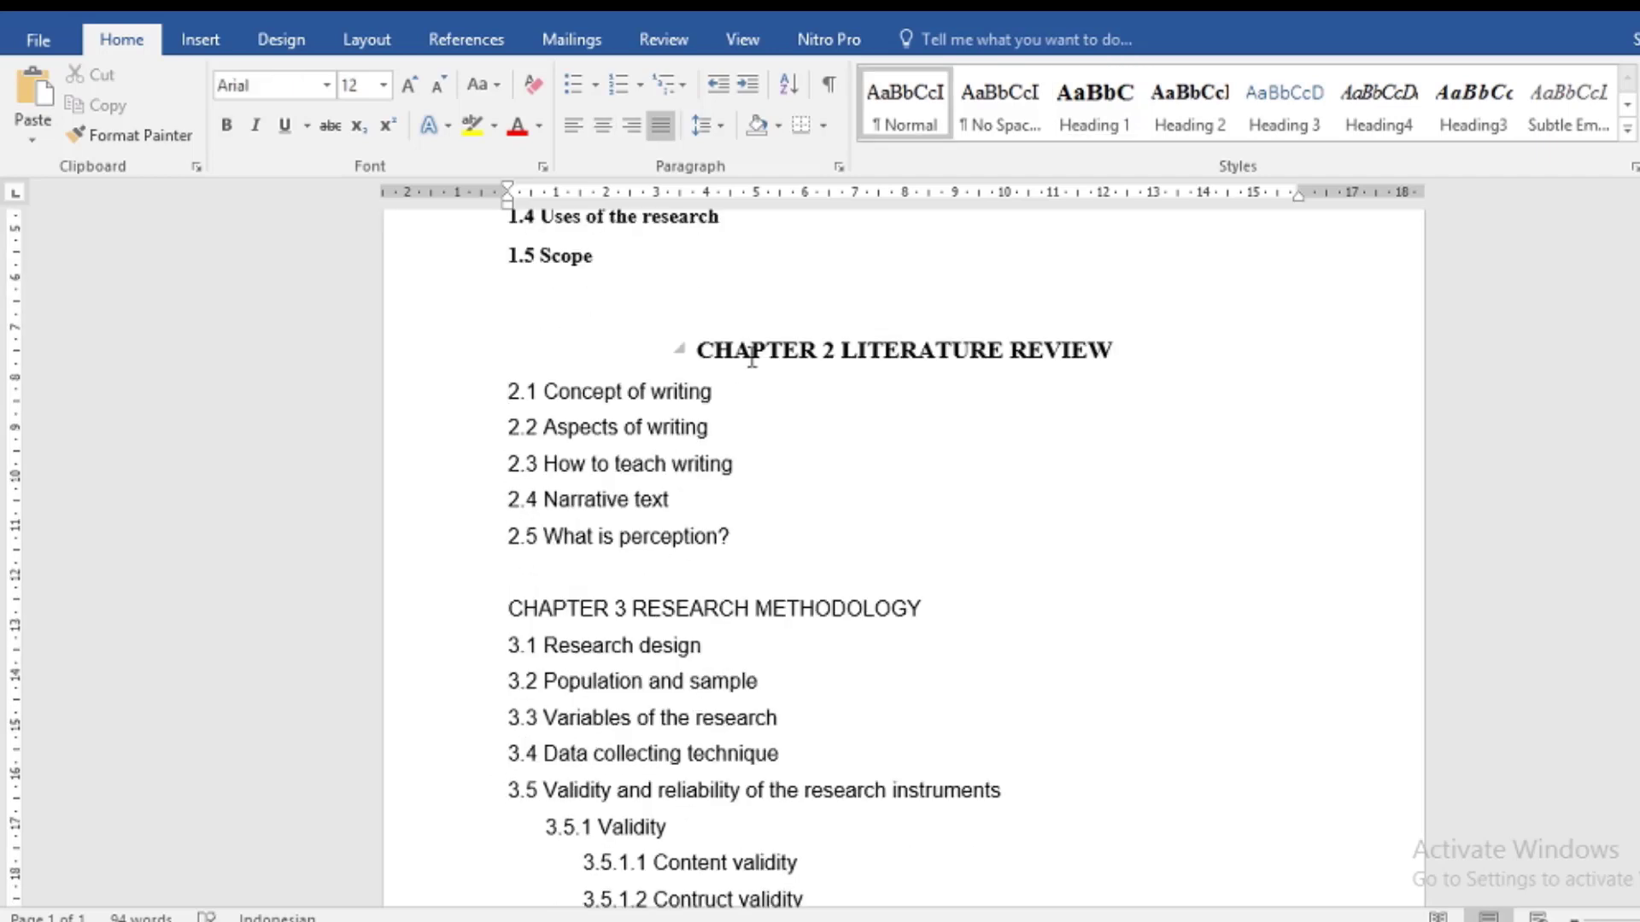
click(1170, 120)
key(Down)
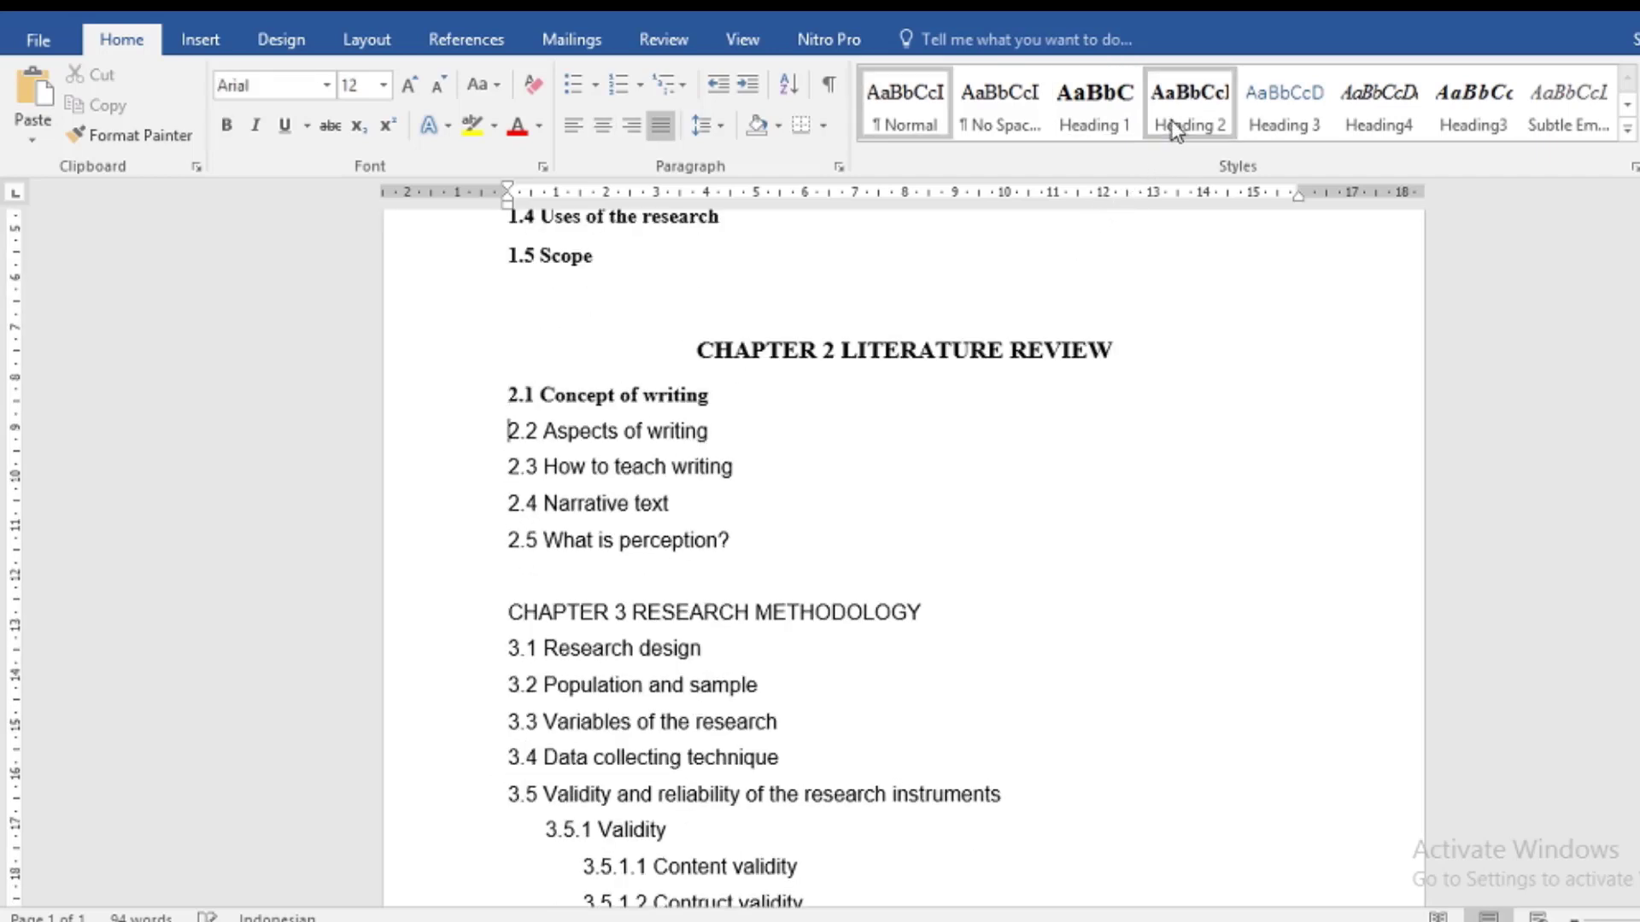
click(1171, 120)
key(Down)
click(1171, 119)
key(Down)
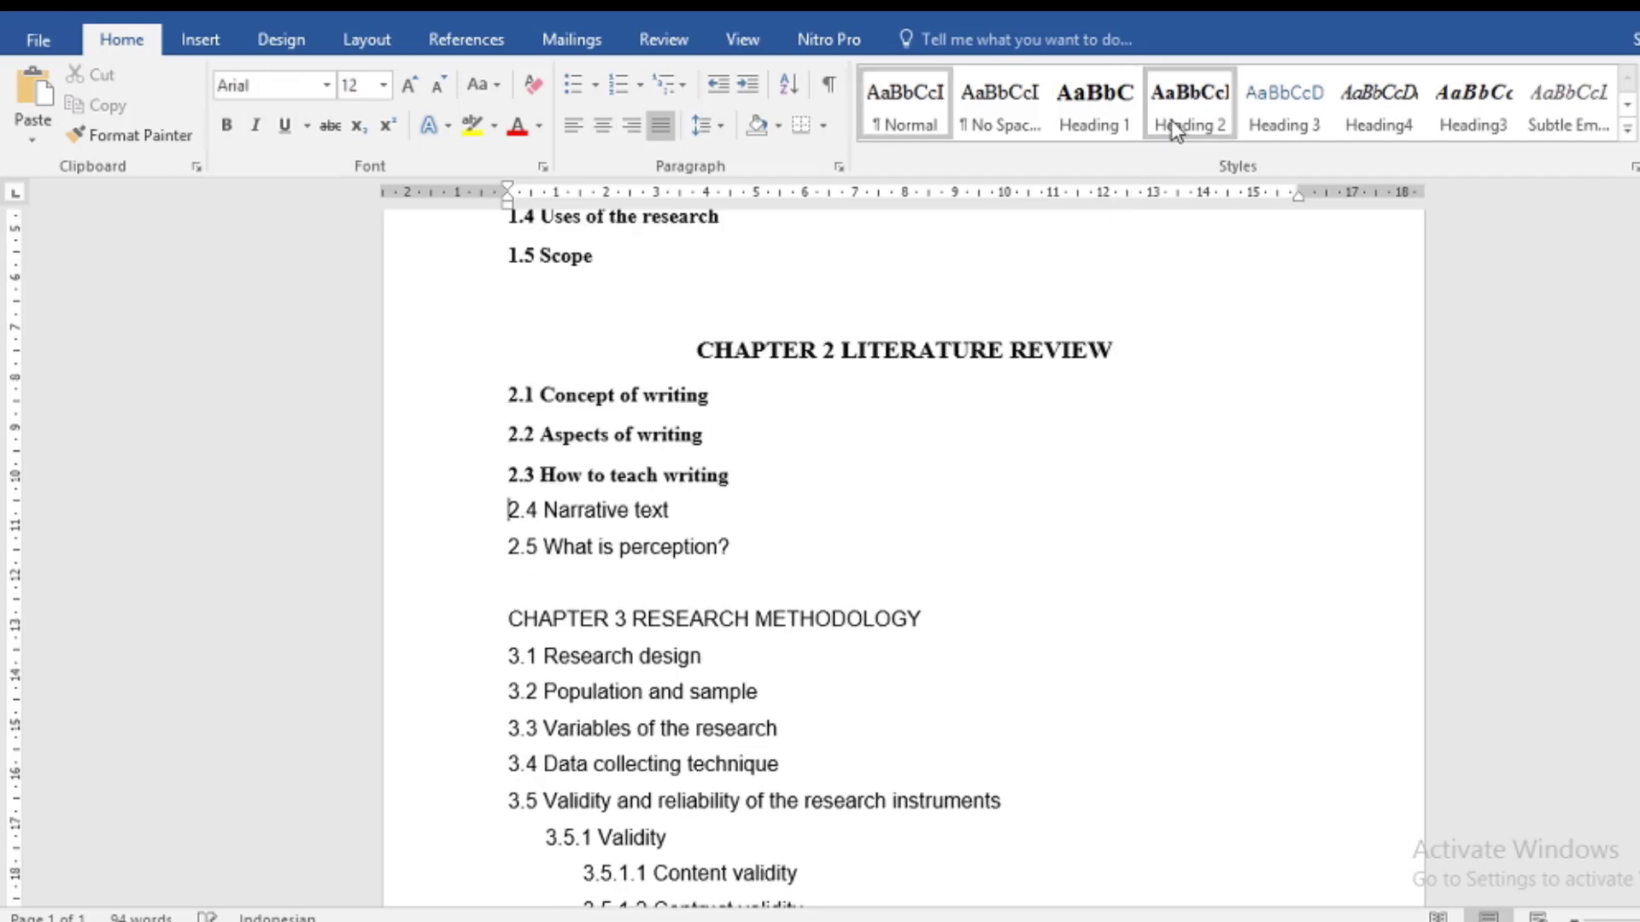
click(1171, 119)
key(Down)
click(1171, 119)
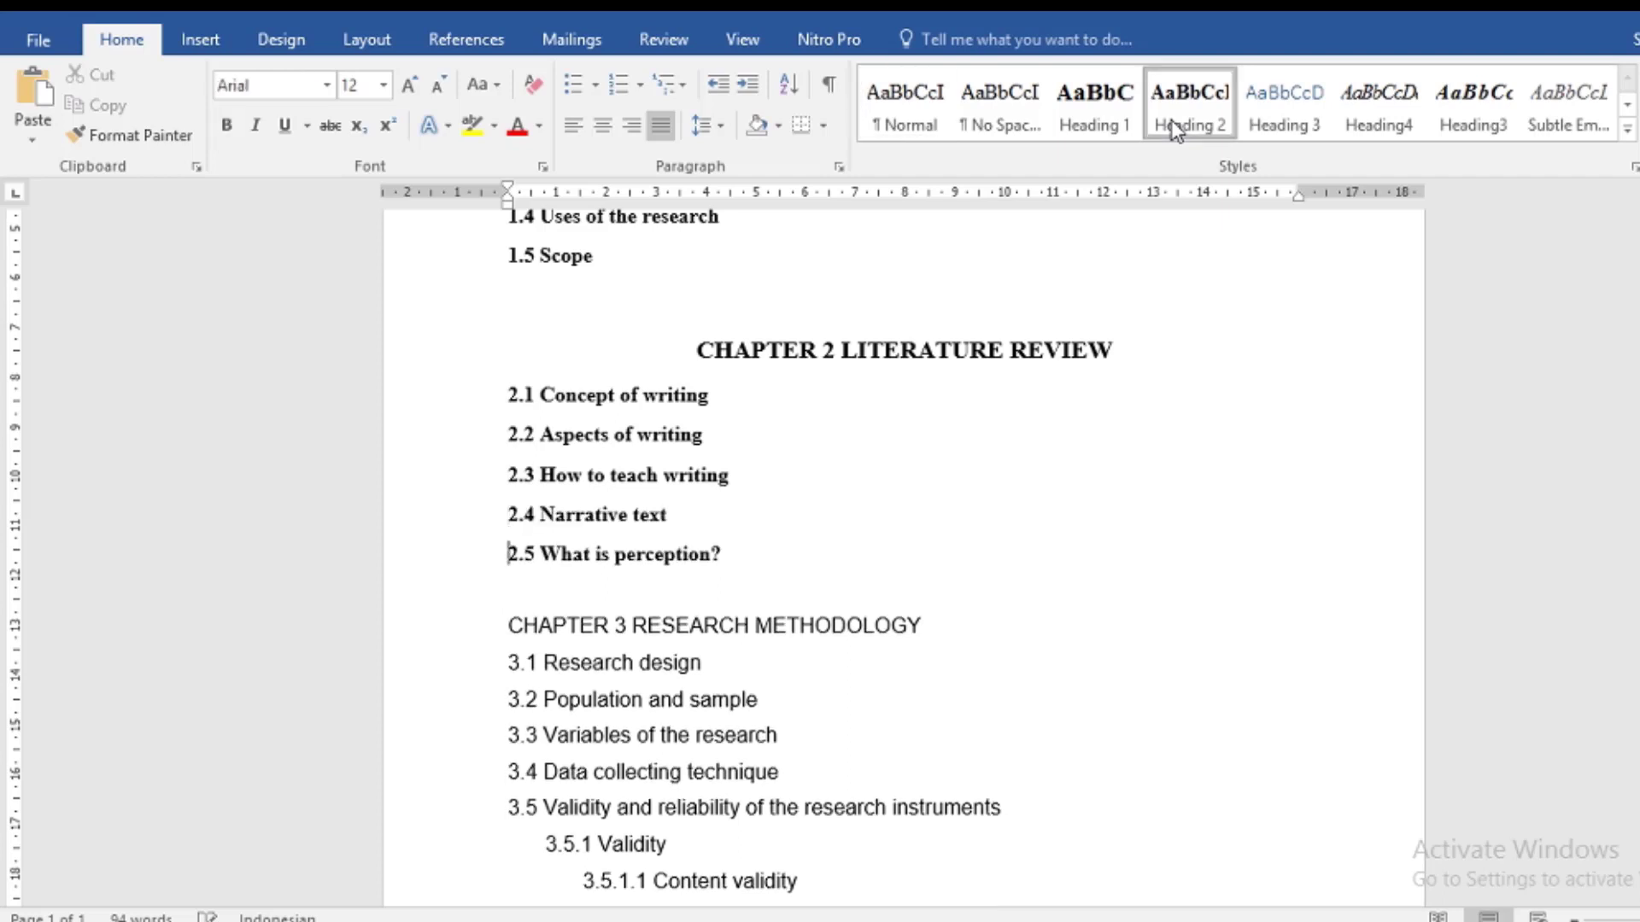
- Apply Heading 1 to CHAPTER 3 and Heading 2 to sections 3.1–3.5
key(Down)
key(Down)
click(1108, 127)
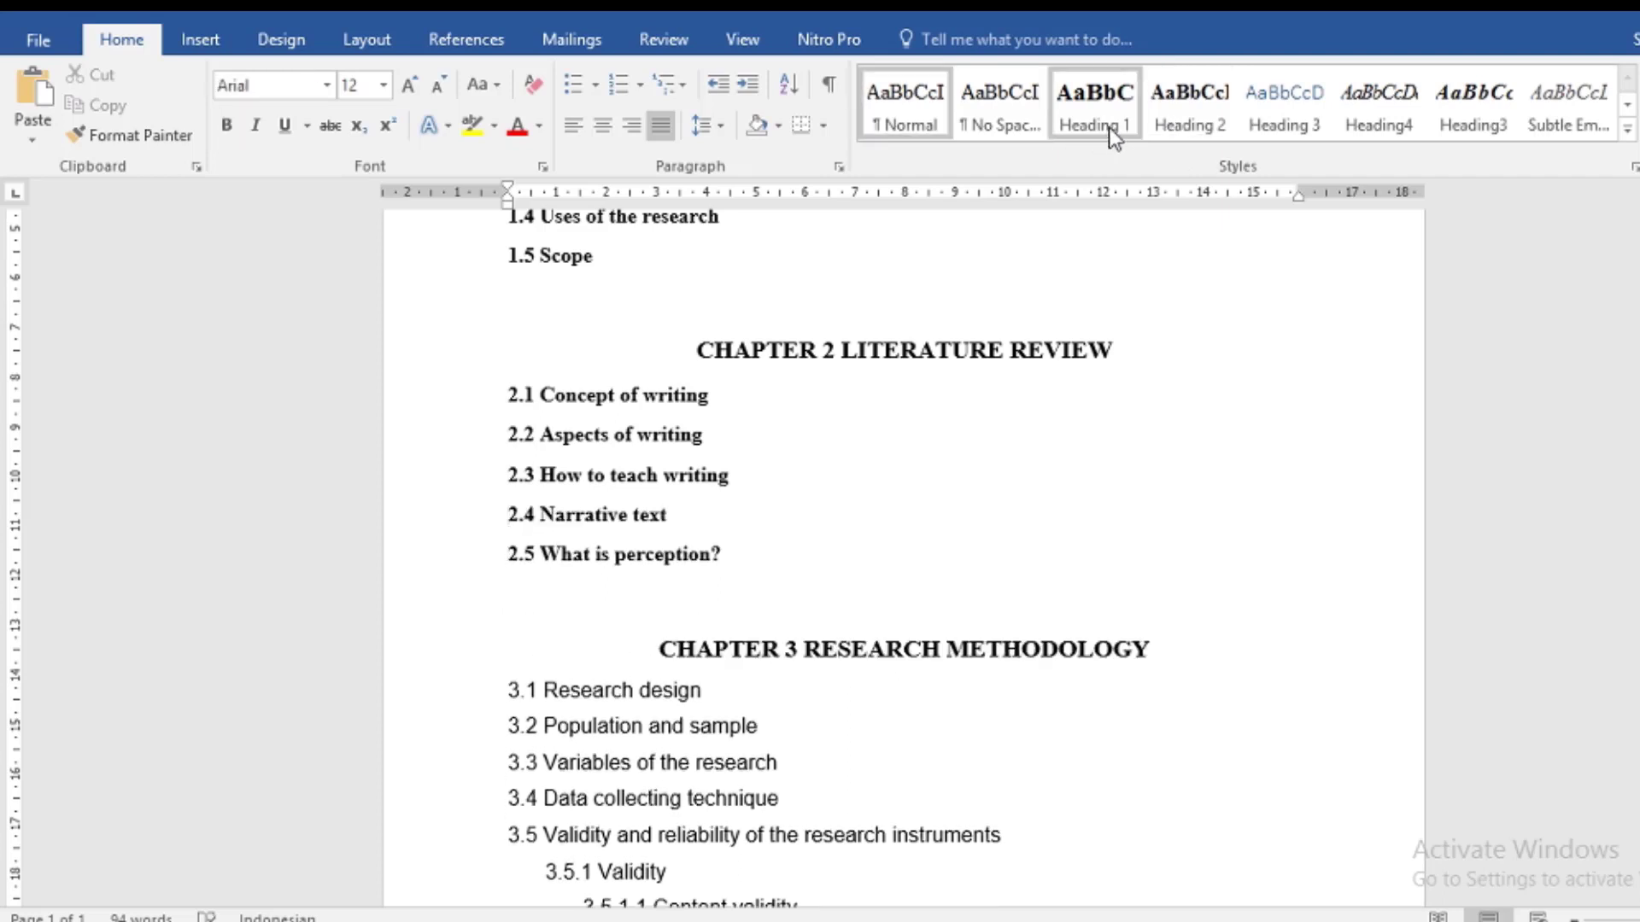
click(1108, 127)
click(508, 690)
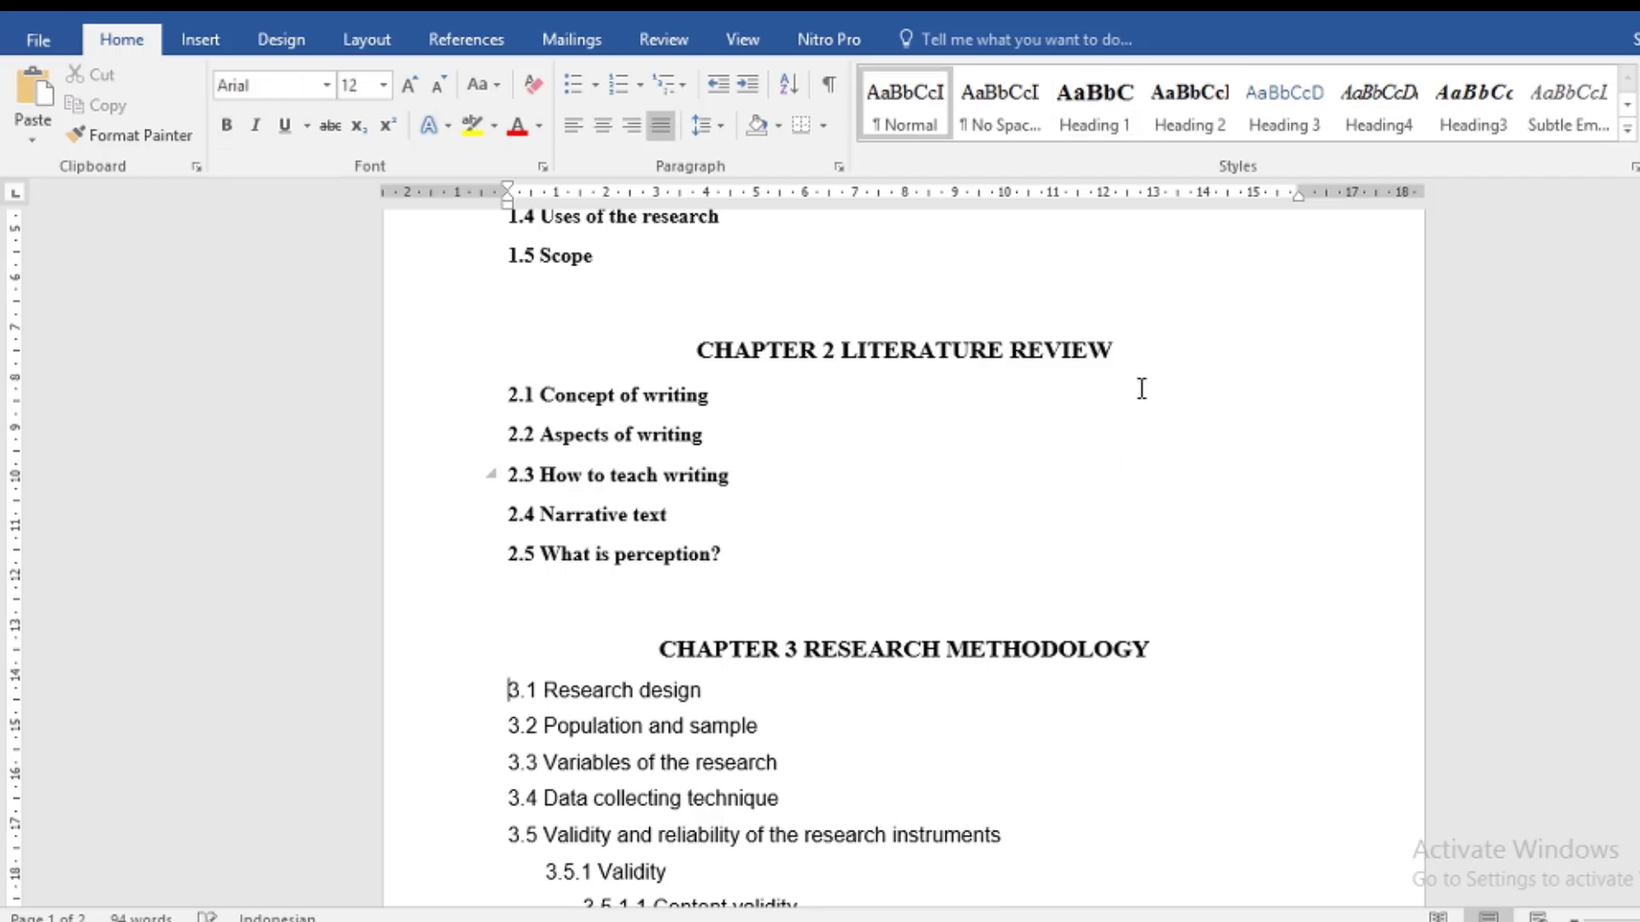
click(1177, 128)
key(Down)
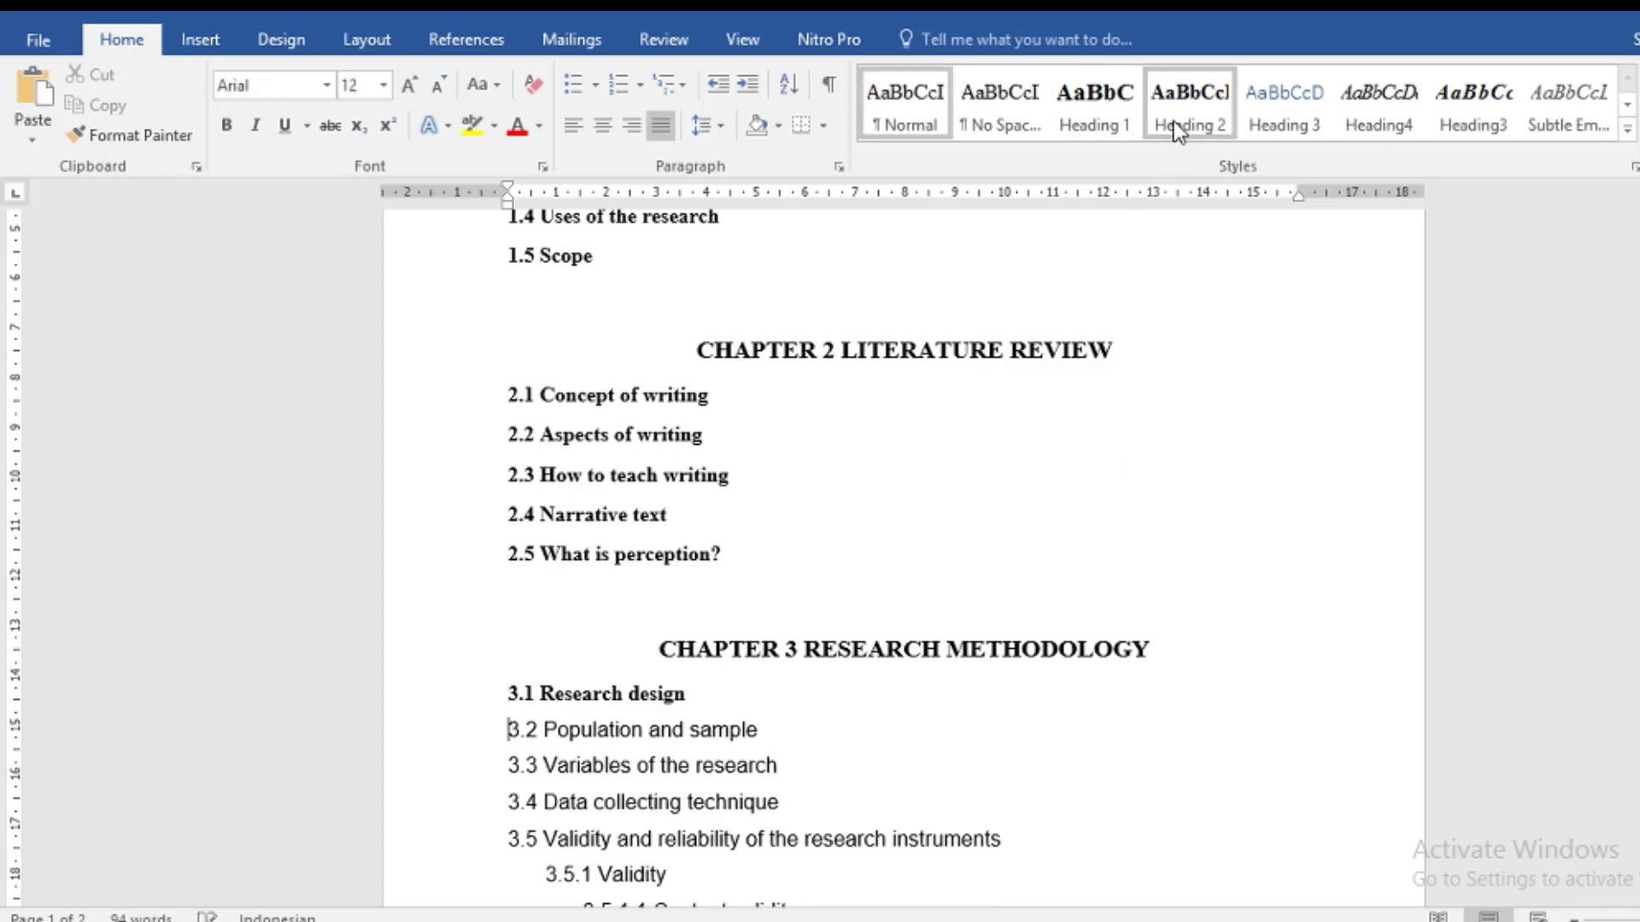
click(1177, 128)
key(Down)
click(1177, 128)
key(Down)
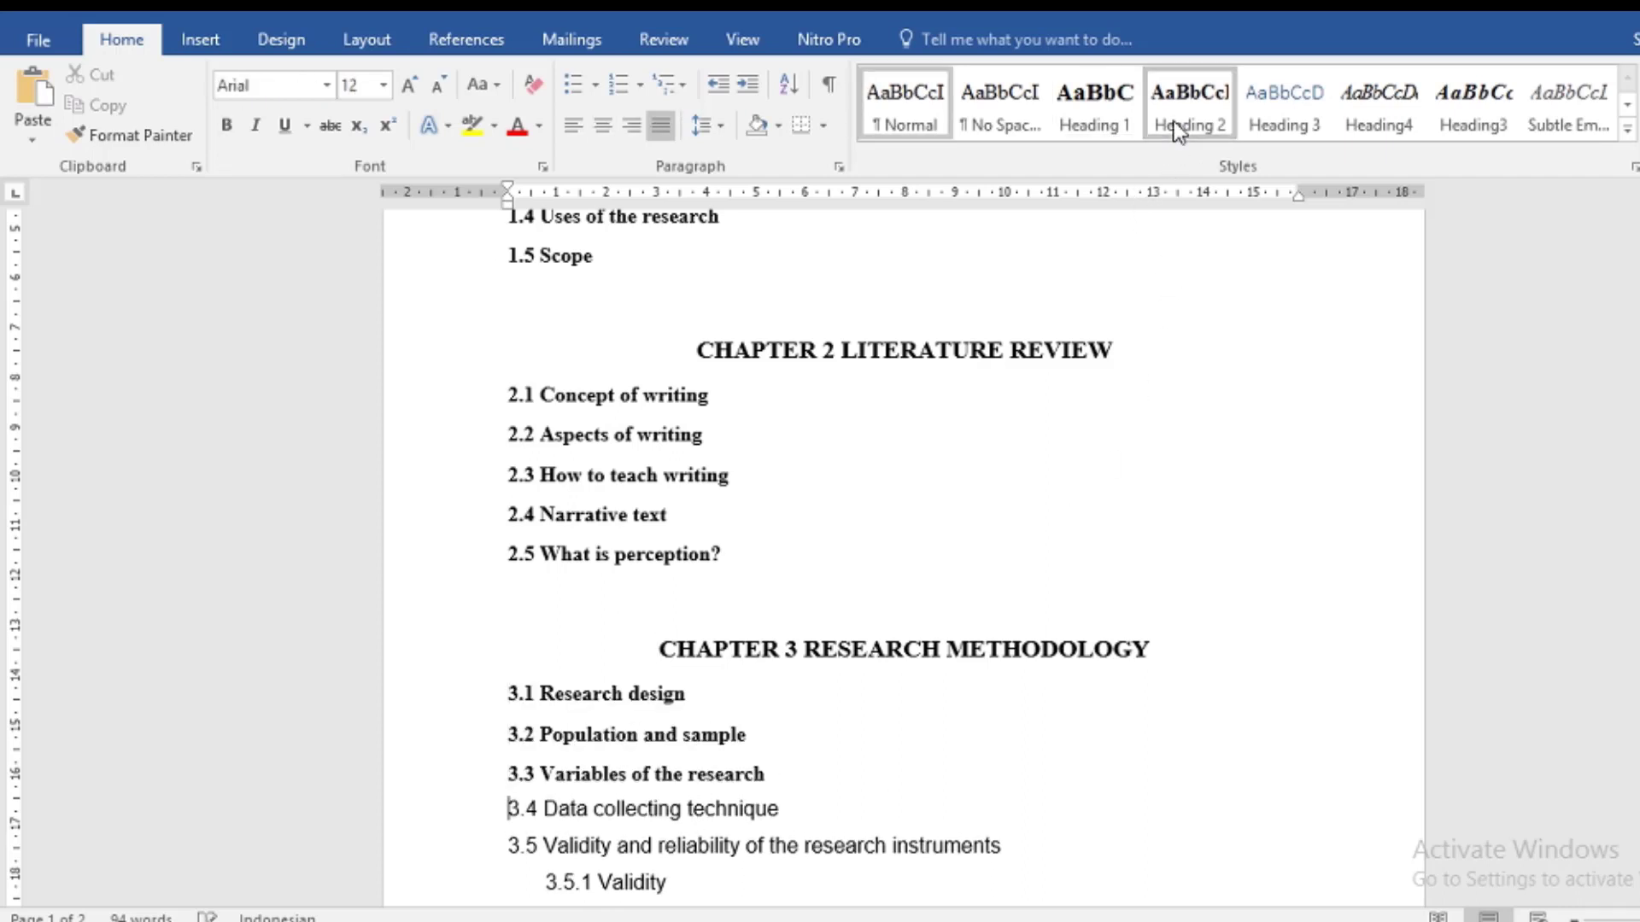
click(1177, 128)
key(Down)
click(1177, 128)
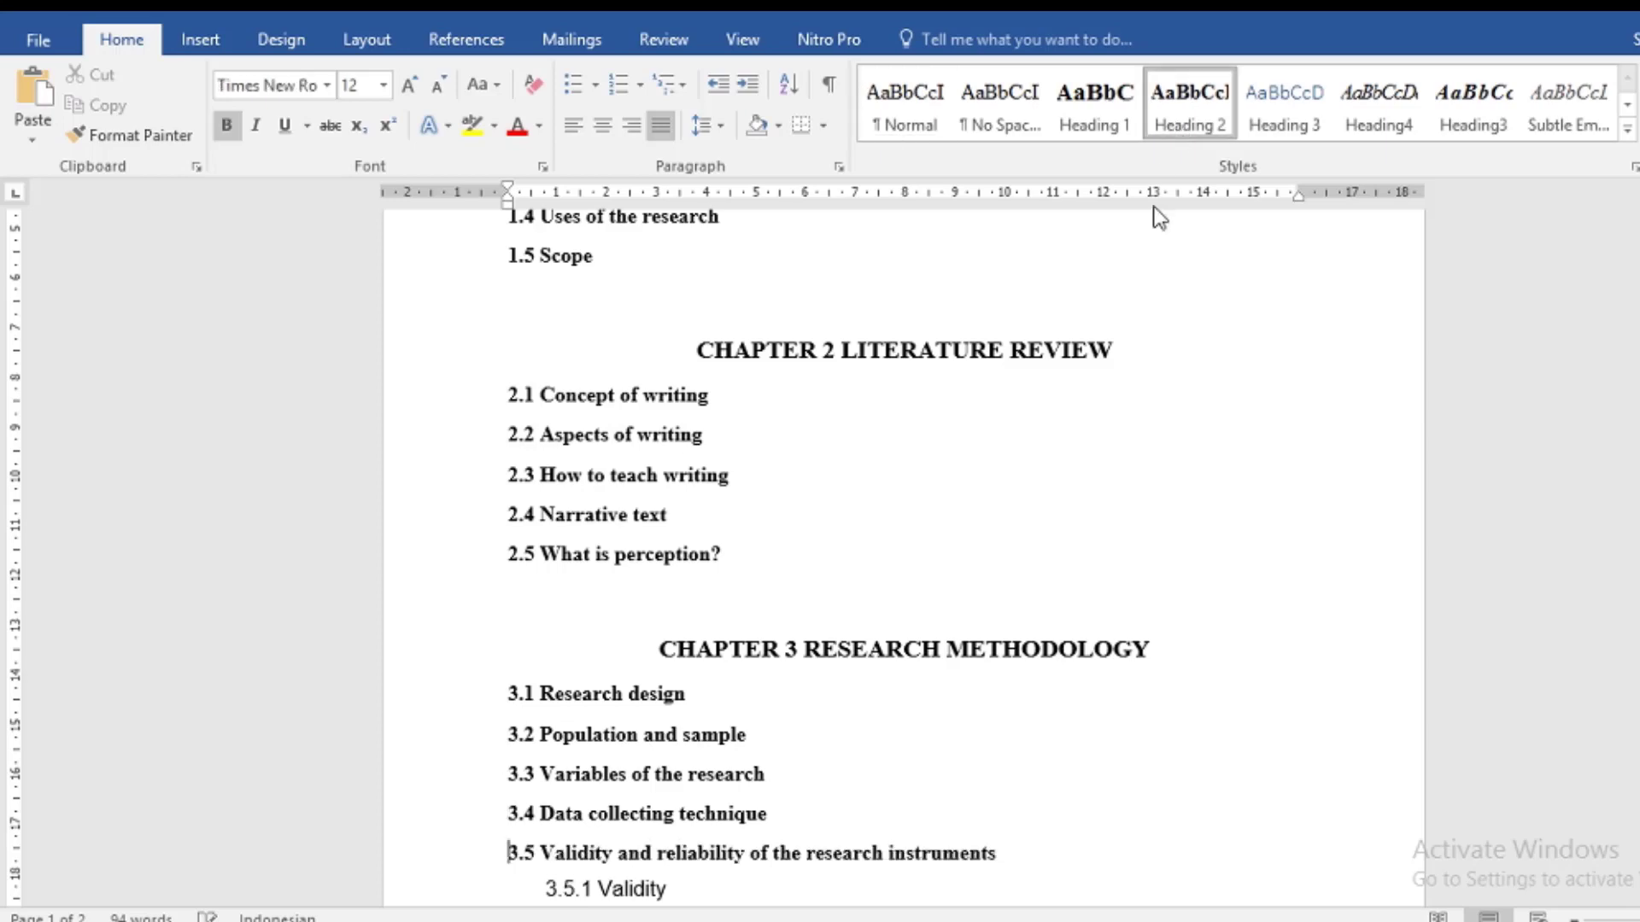
scroll(773, 423, down, 3)
click(549, 636)
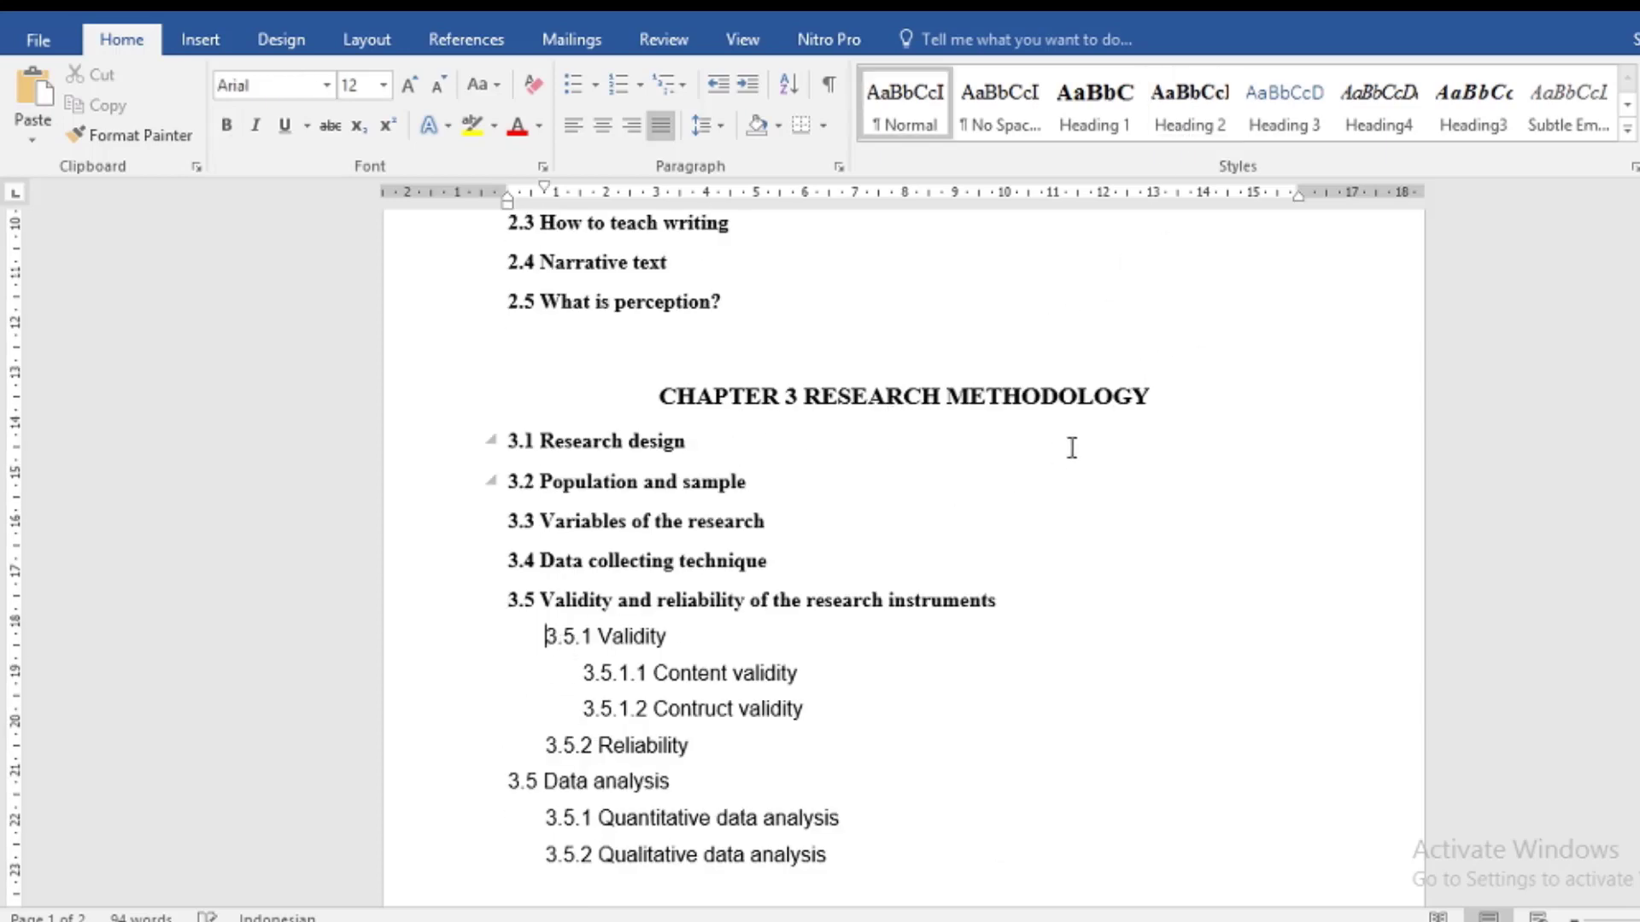
- Apply Heading 3 to 3.5.1 Validity and modify Heading 3 to automatic colour, bold, italic
click(1286, 113)
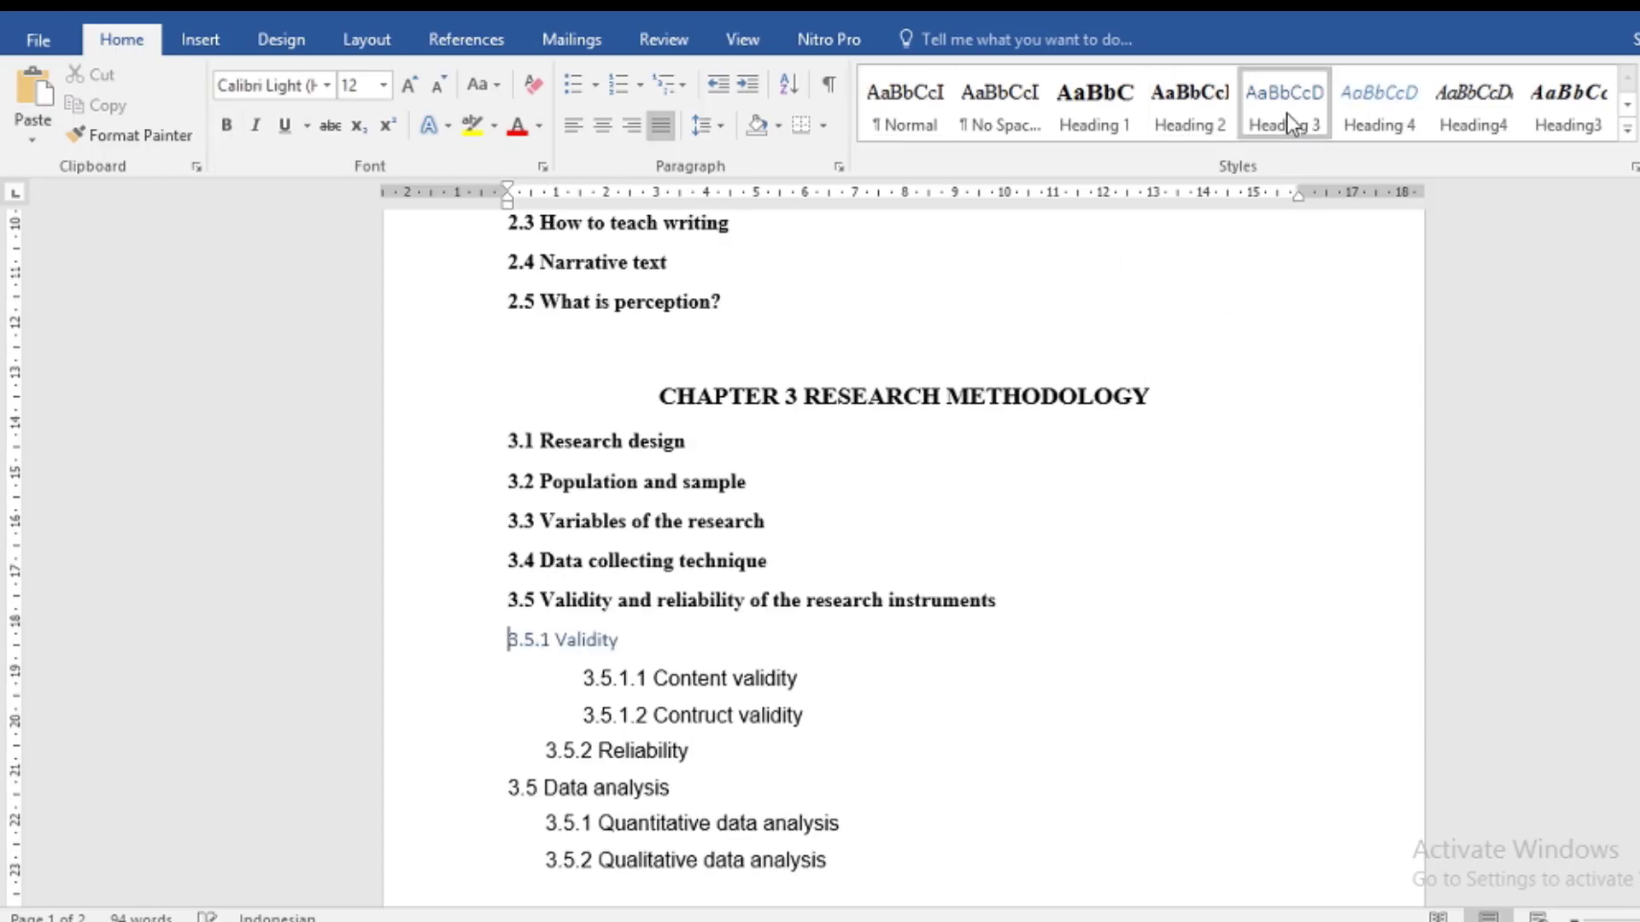
right_click(1287, 113)
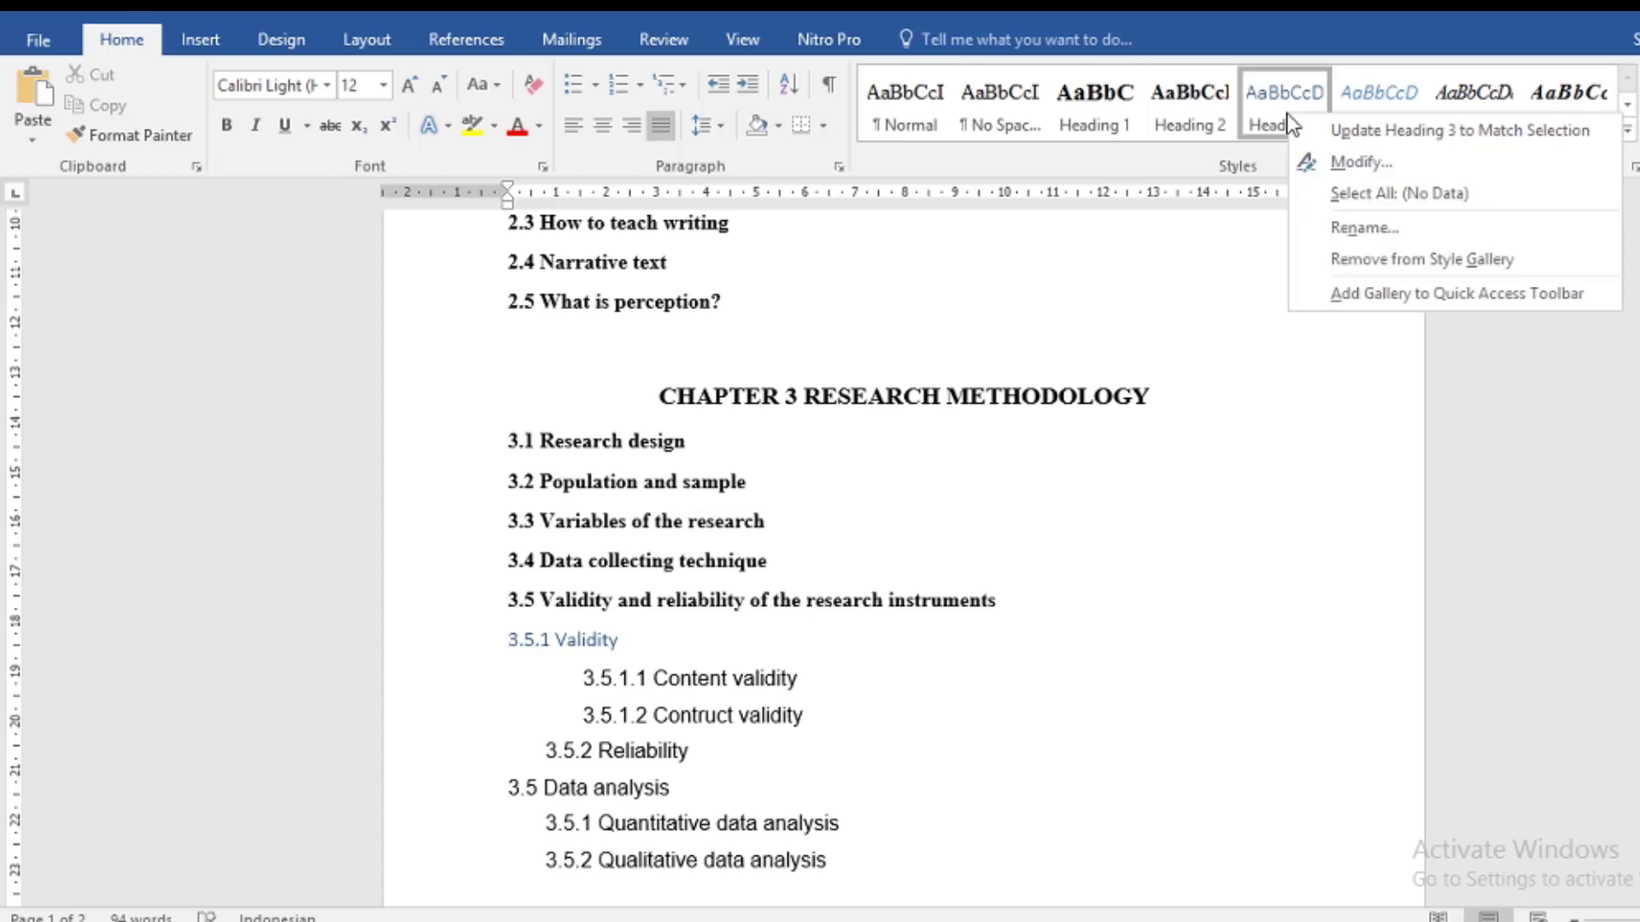
click(1327, 168)
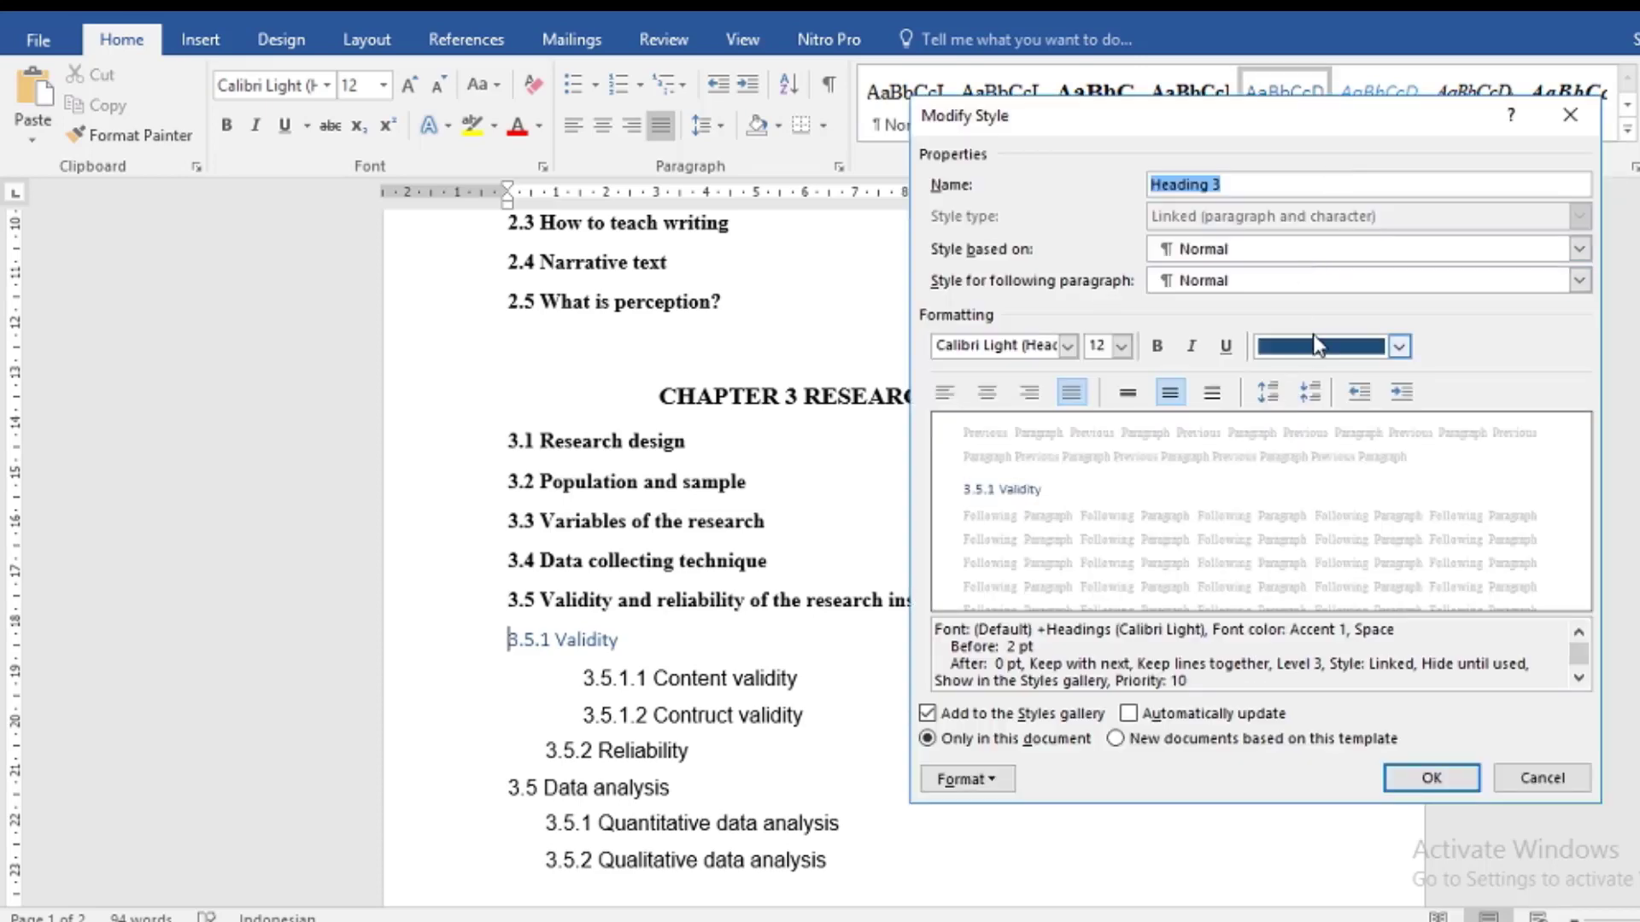
click(1309, 355)
click(1319, 367)
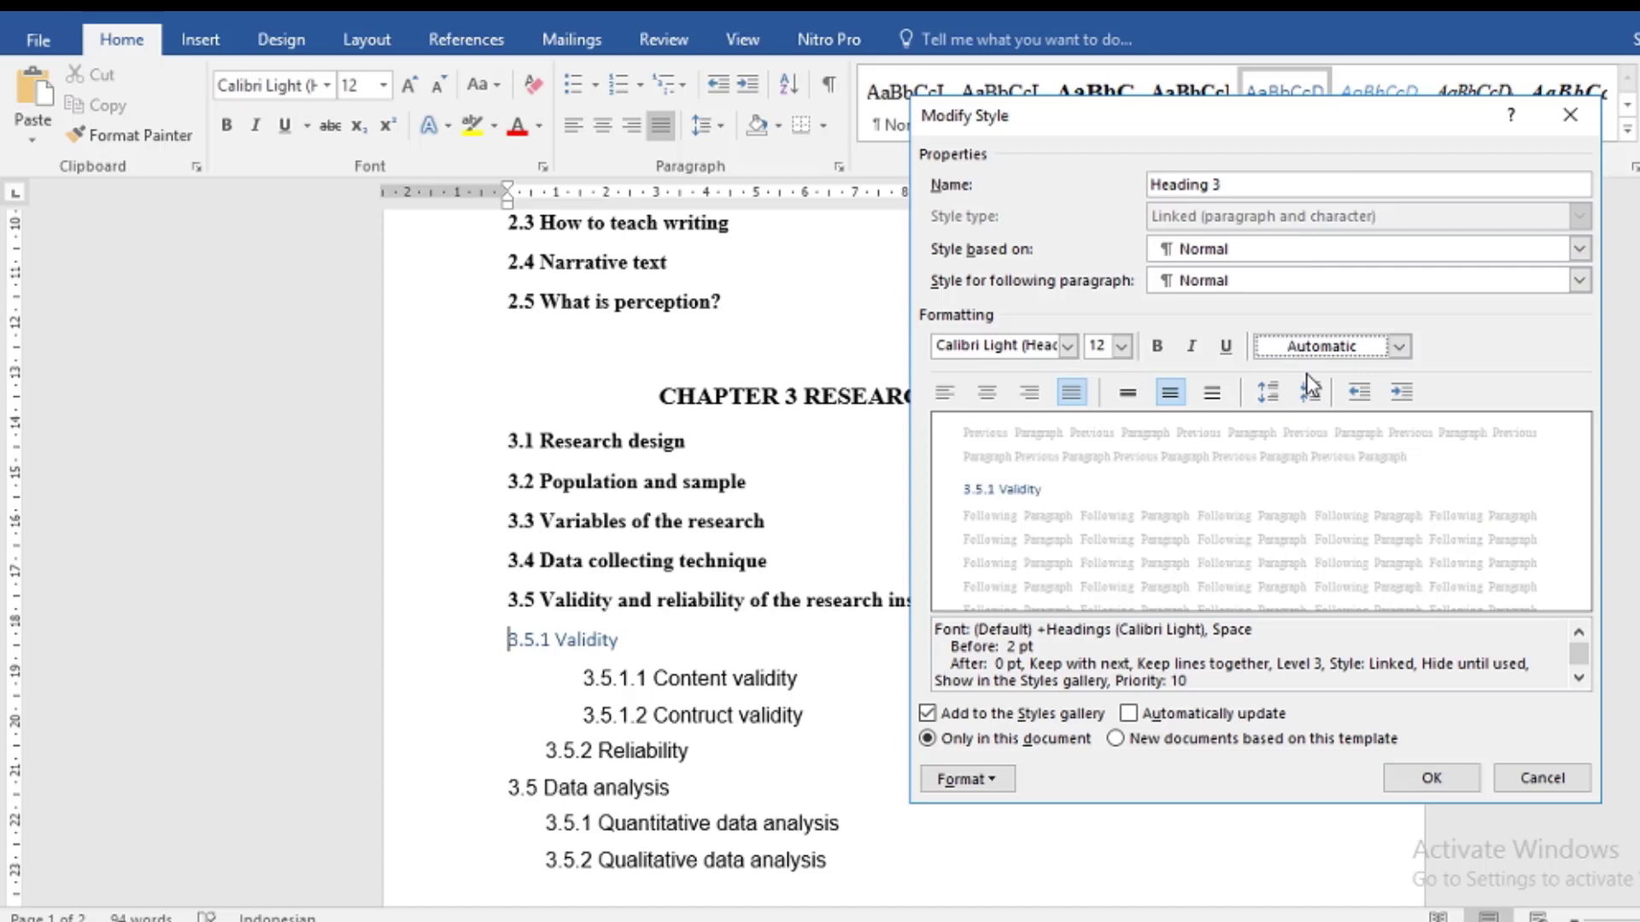
click(1156, 347)
click(1190, 348)
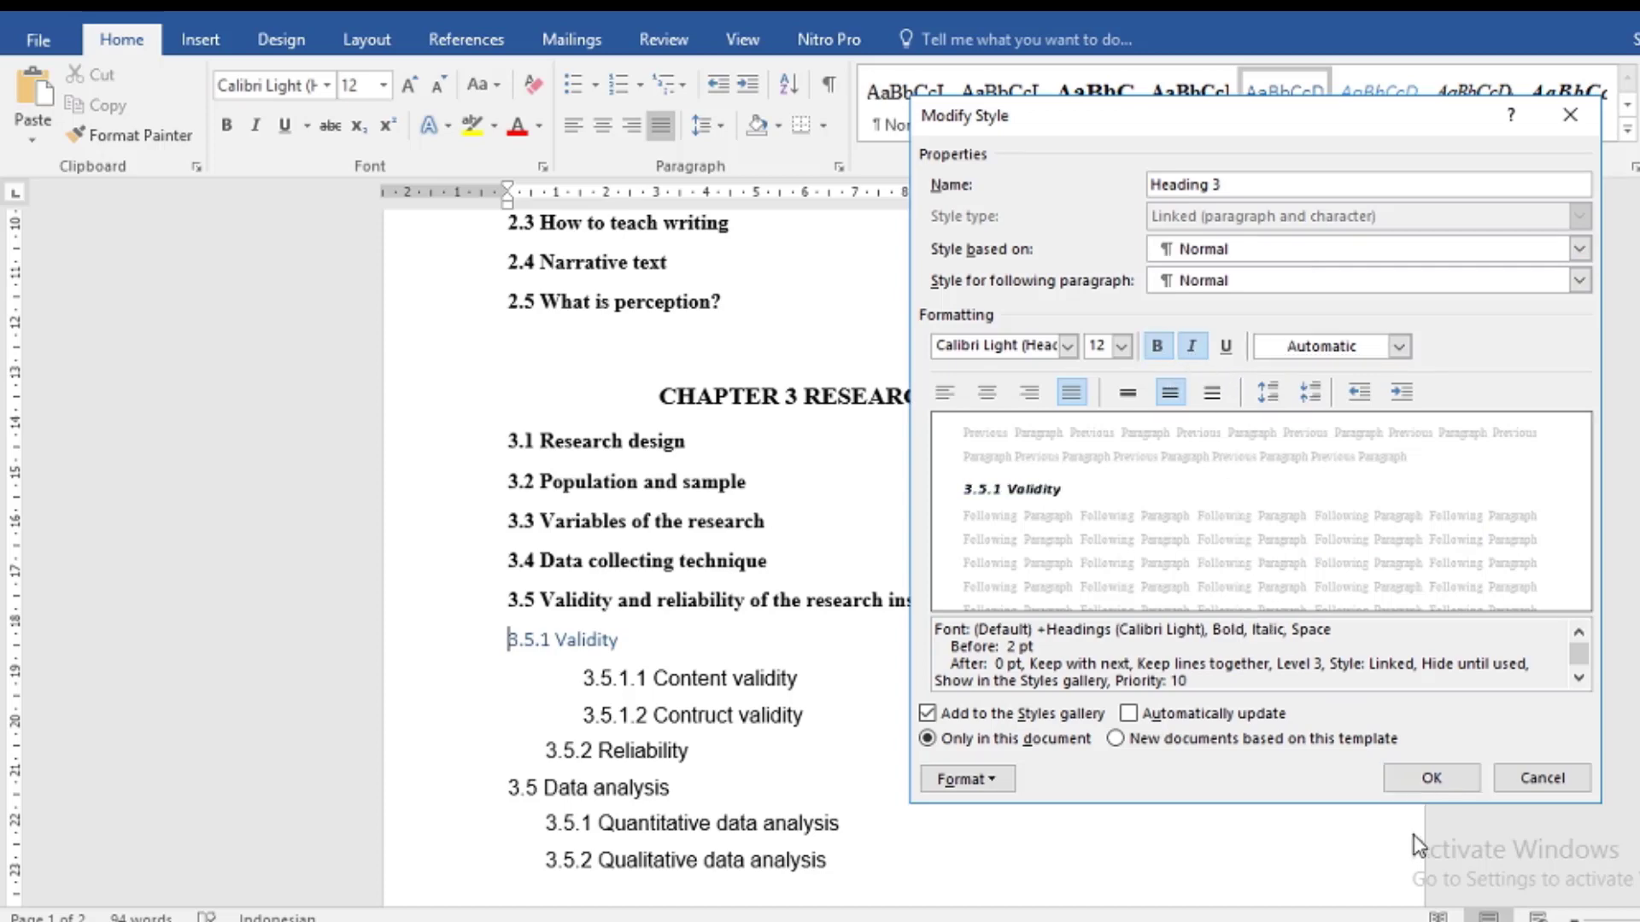
click(1418, 782)
- Apply Heading 4 to 3.5.1.1 Content validity and change the Heading 4 colour to Automatic
click(583, 678)
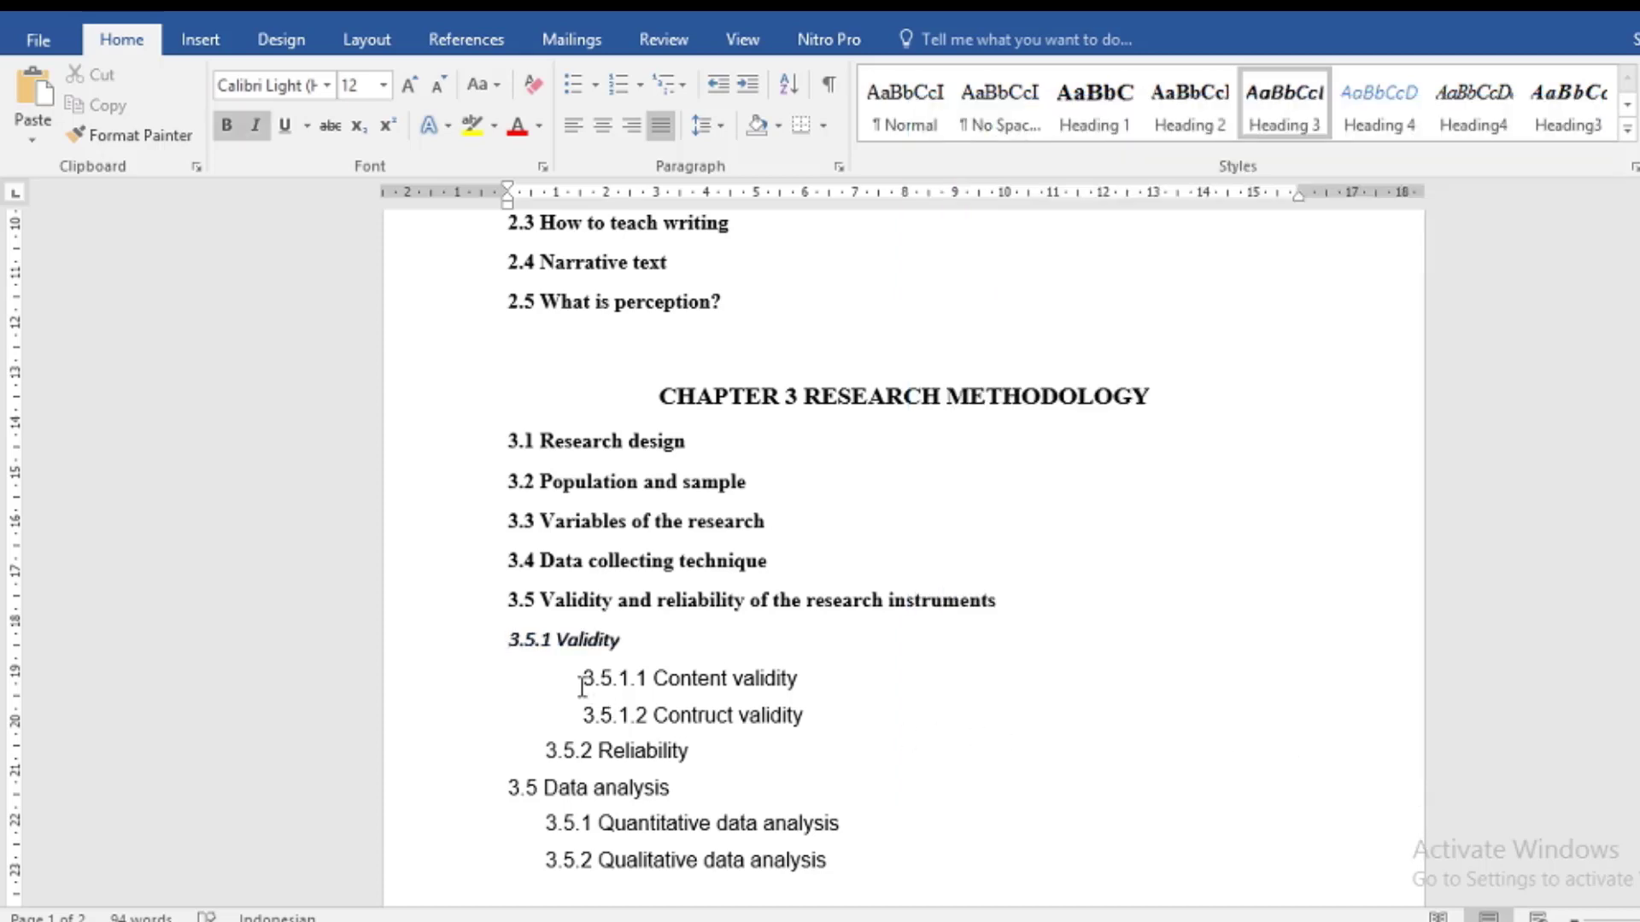
click(1405, 132)
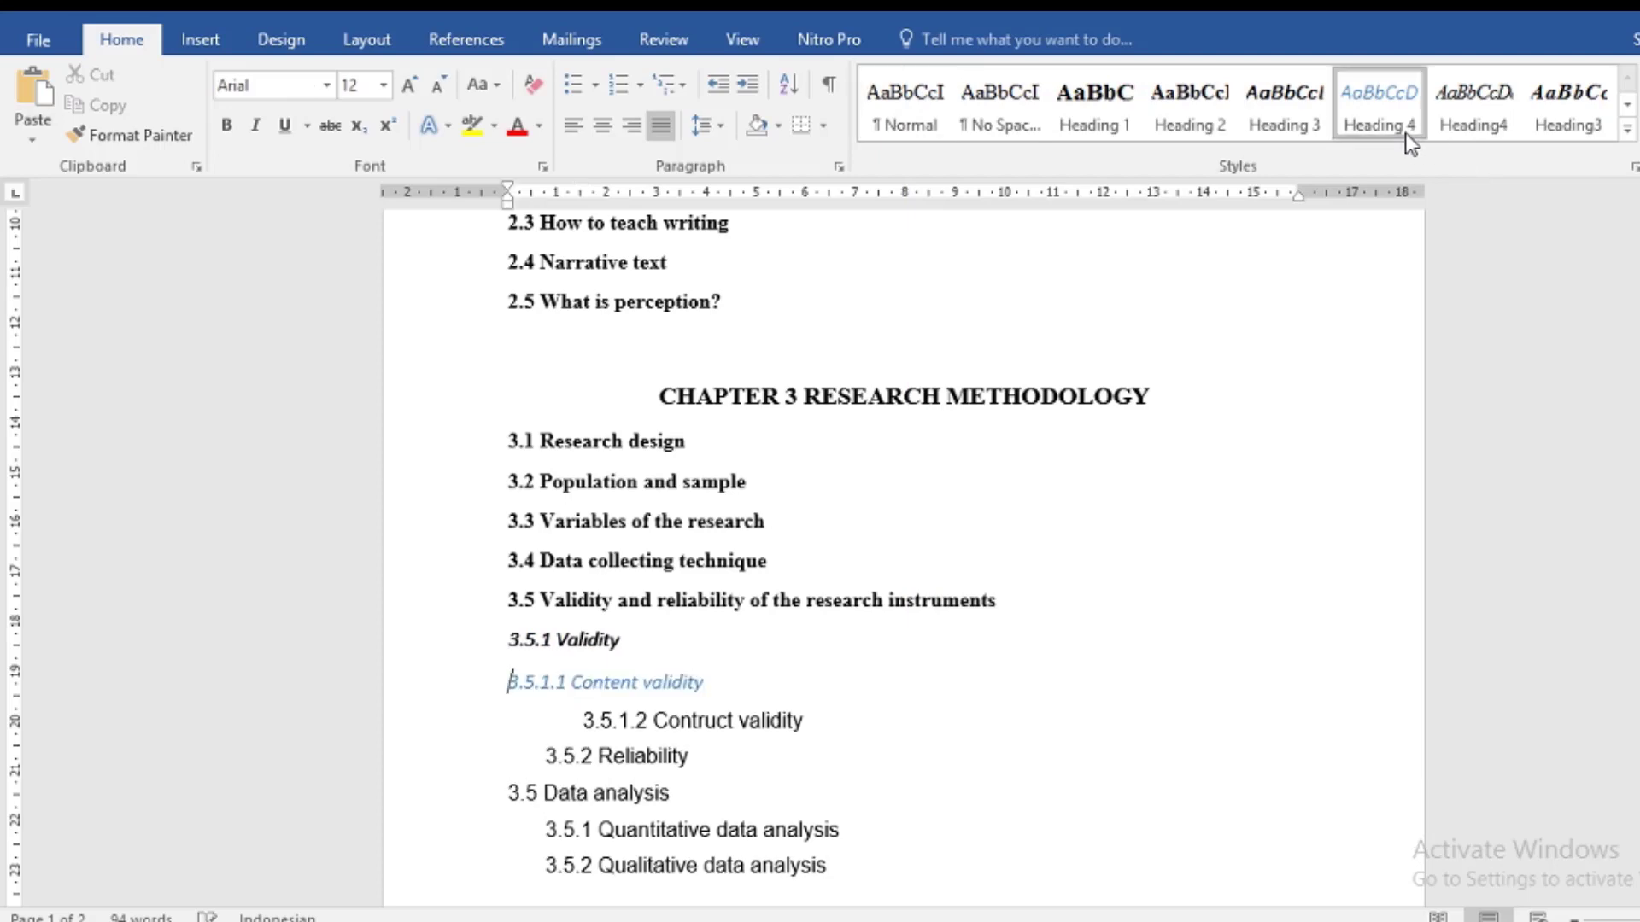
right_click(1396, 131)
click(1457, 183)
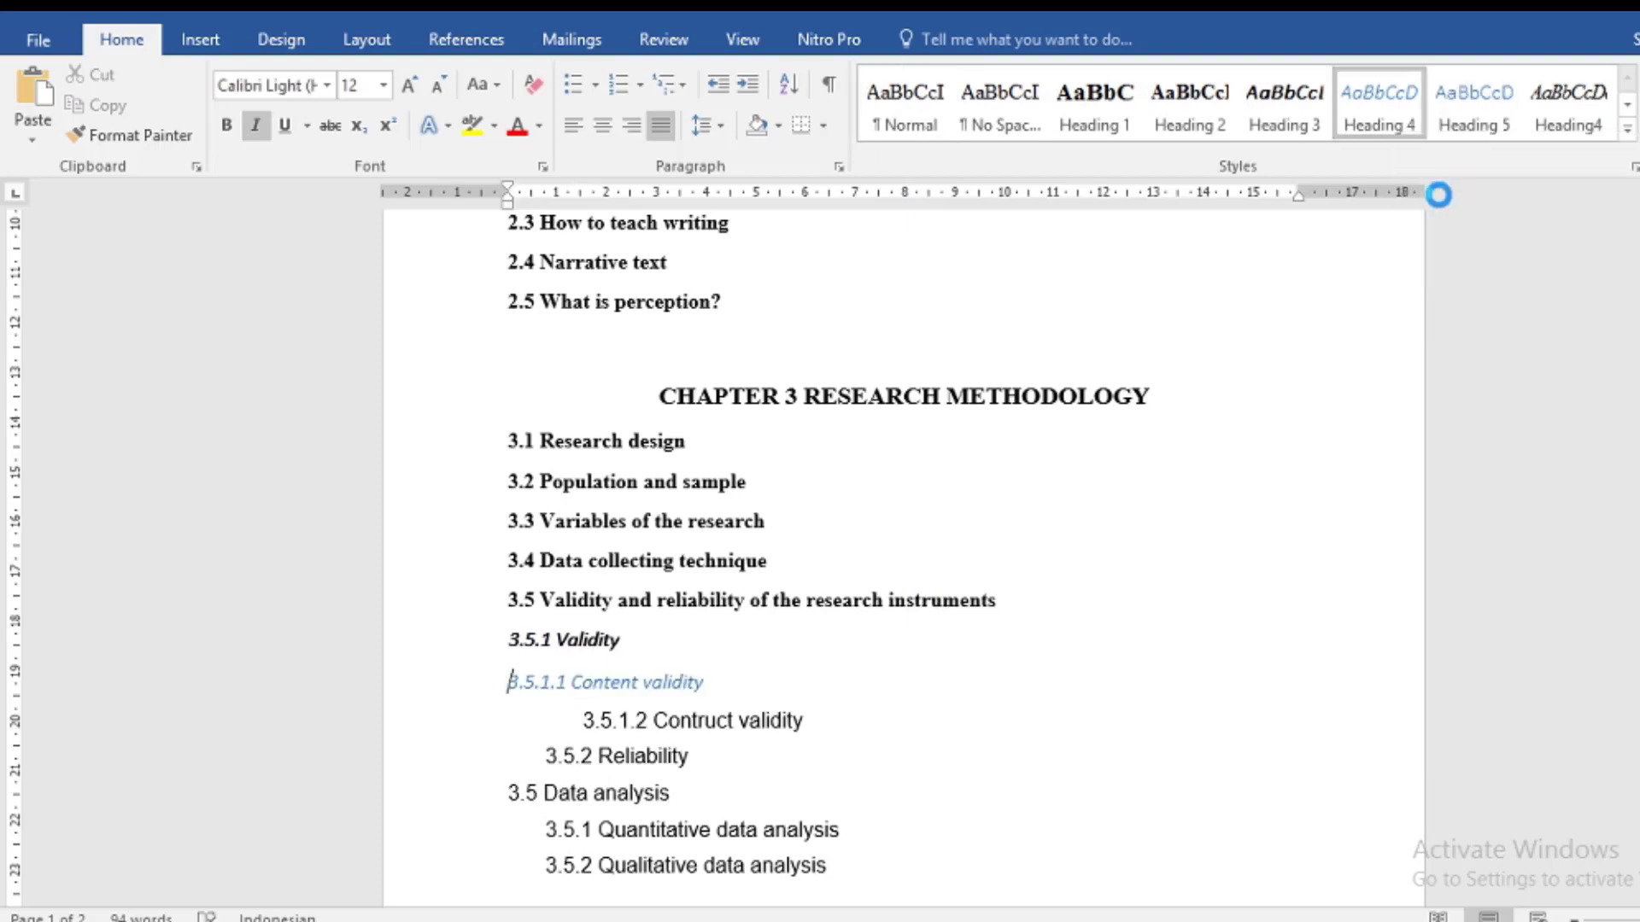
click(1394, 347)
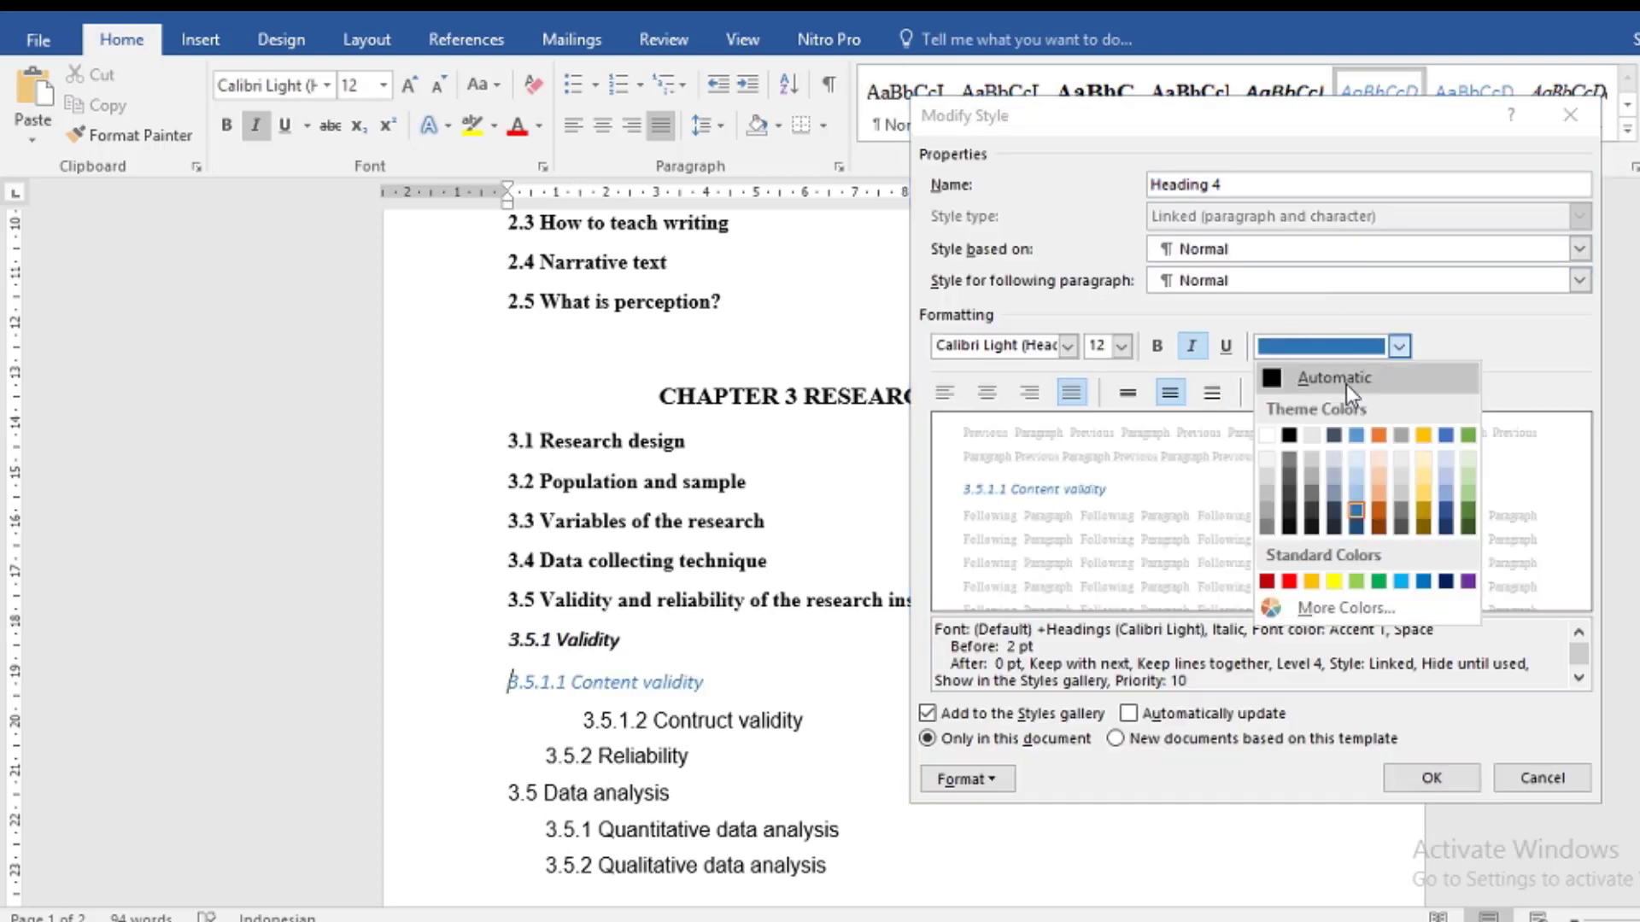
click(1333, 377)
click(1431, 778)
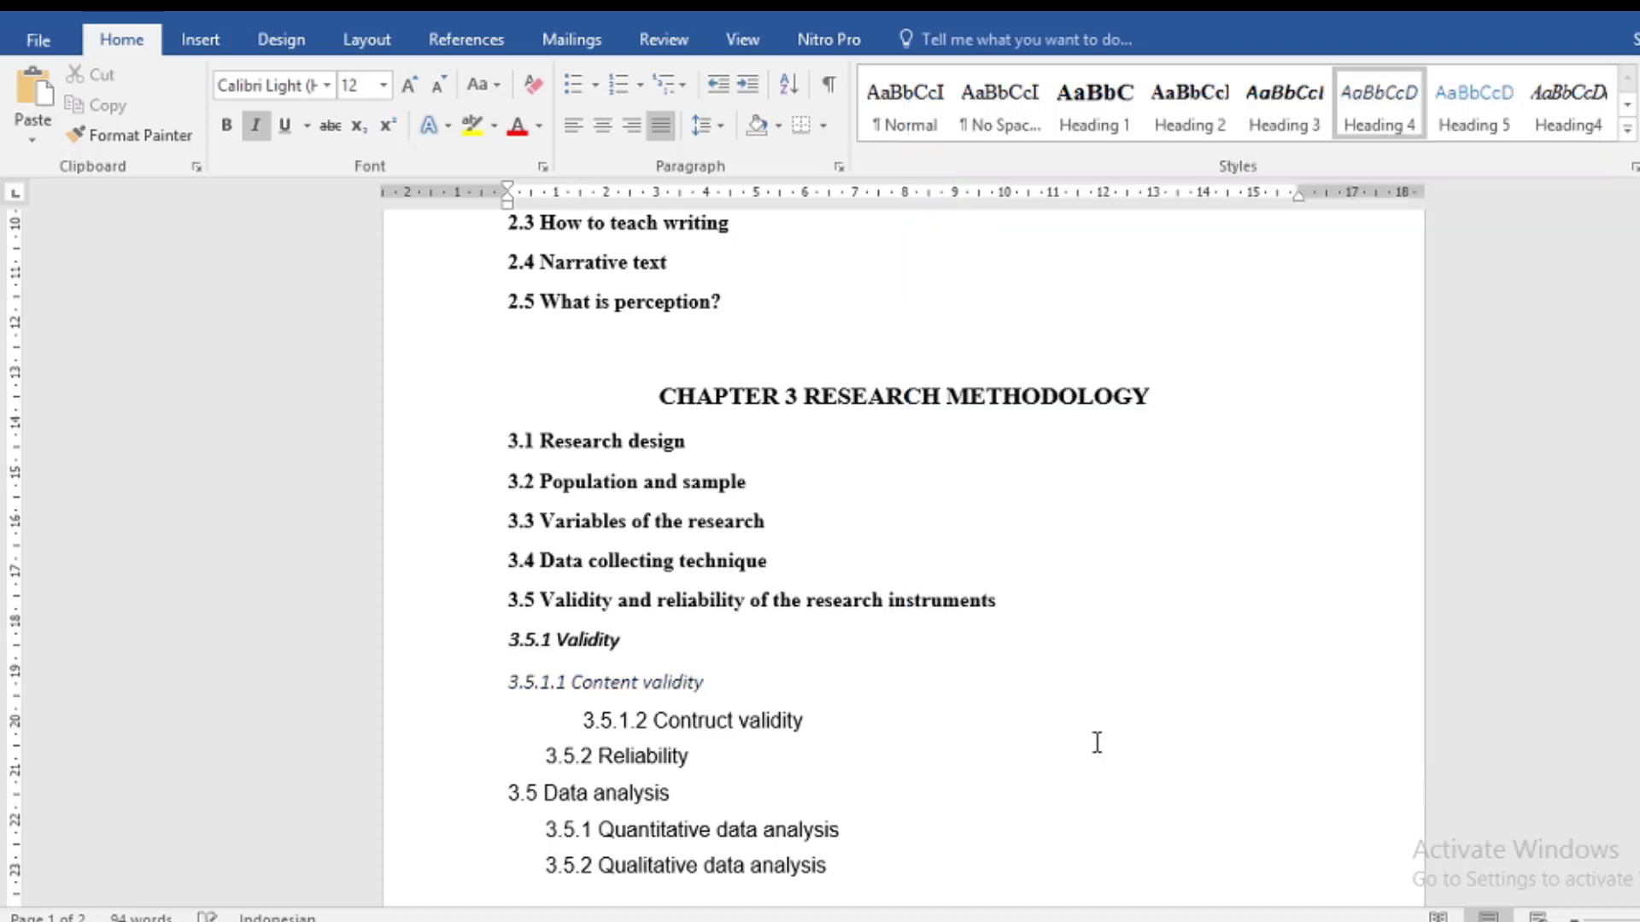
click(570, 721)
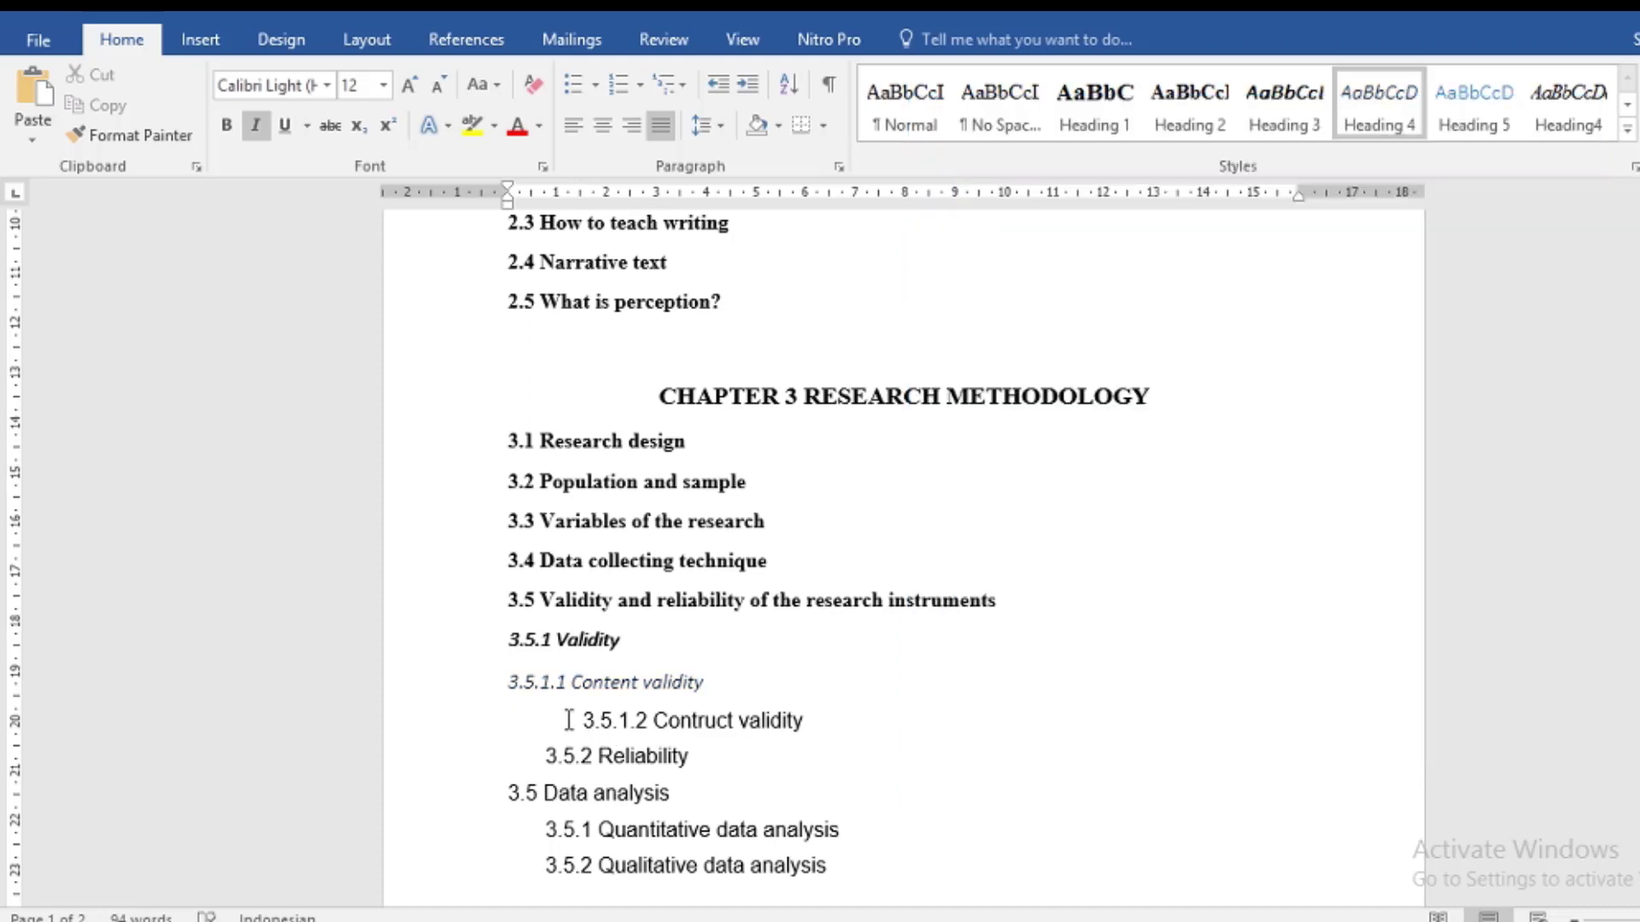
- Apply Heading 4 to 3.5.1.2 Contruct validity and Heading 3 to 3.5.2 Reliability
click(1379, 111)
click(540, 762)
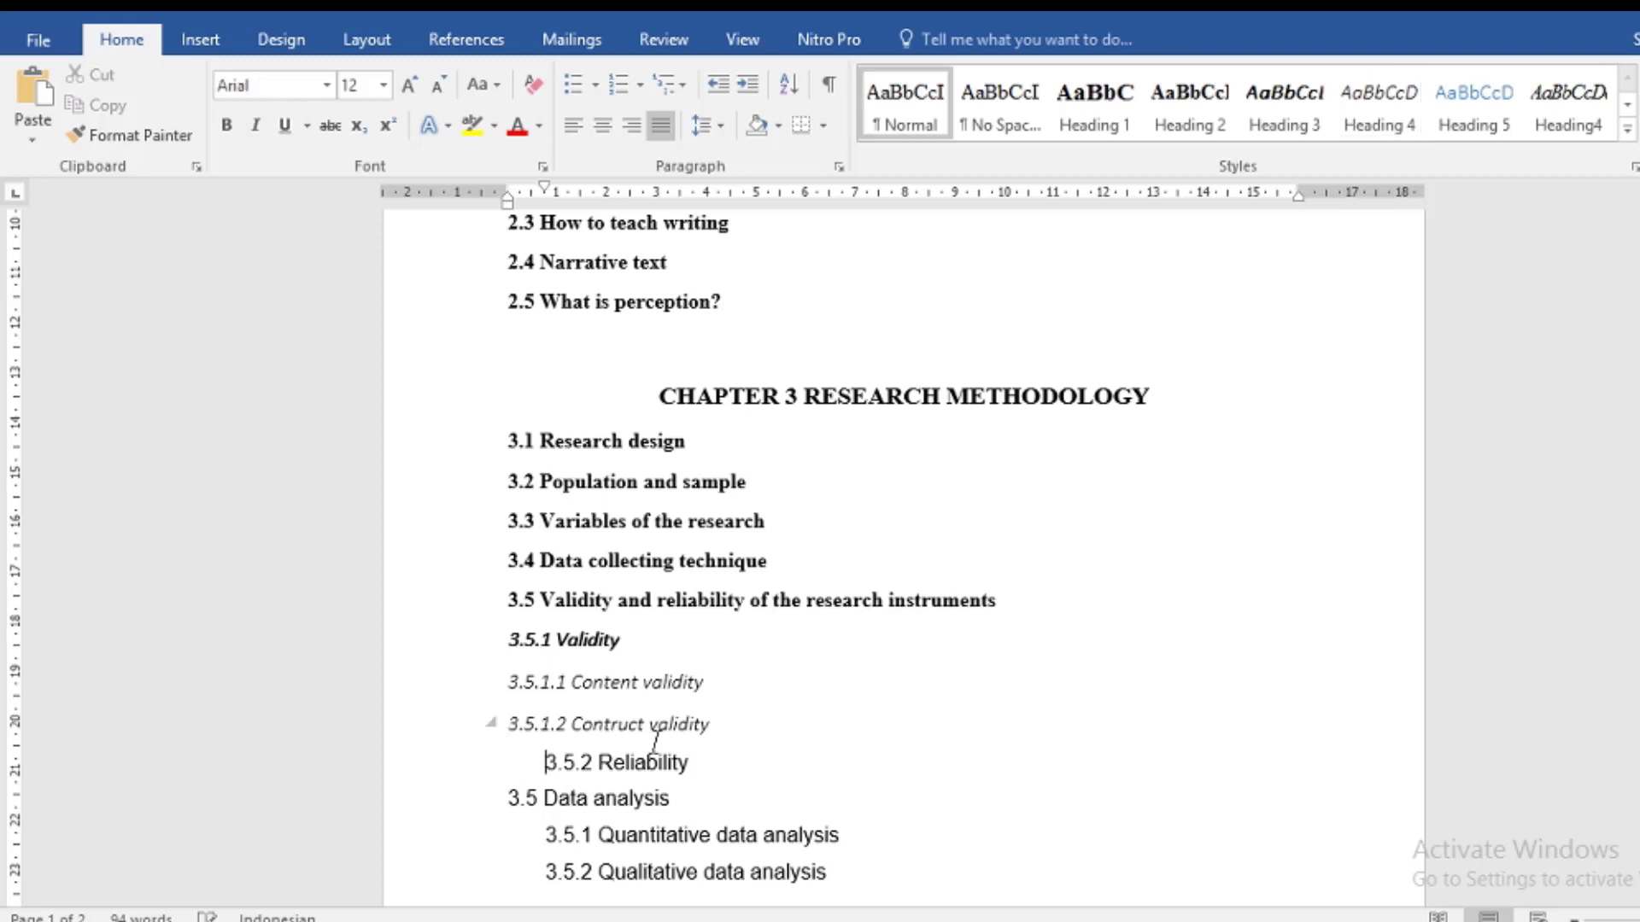
scroll(974, 564, down, 2)
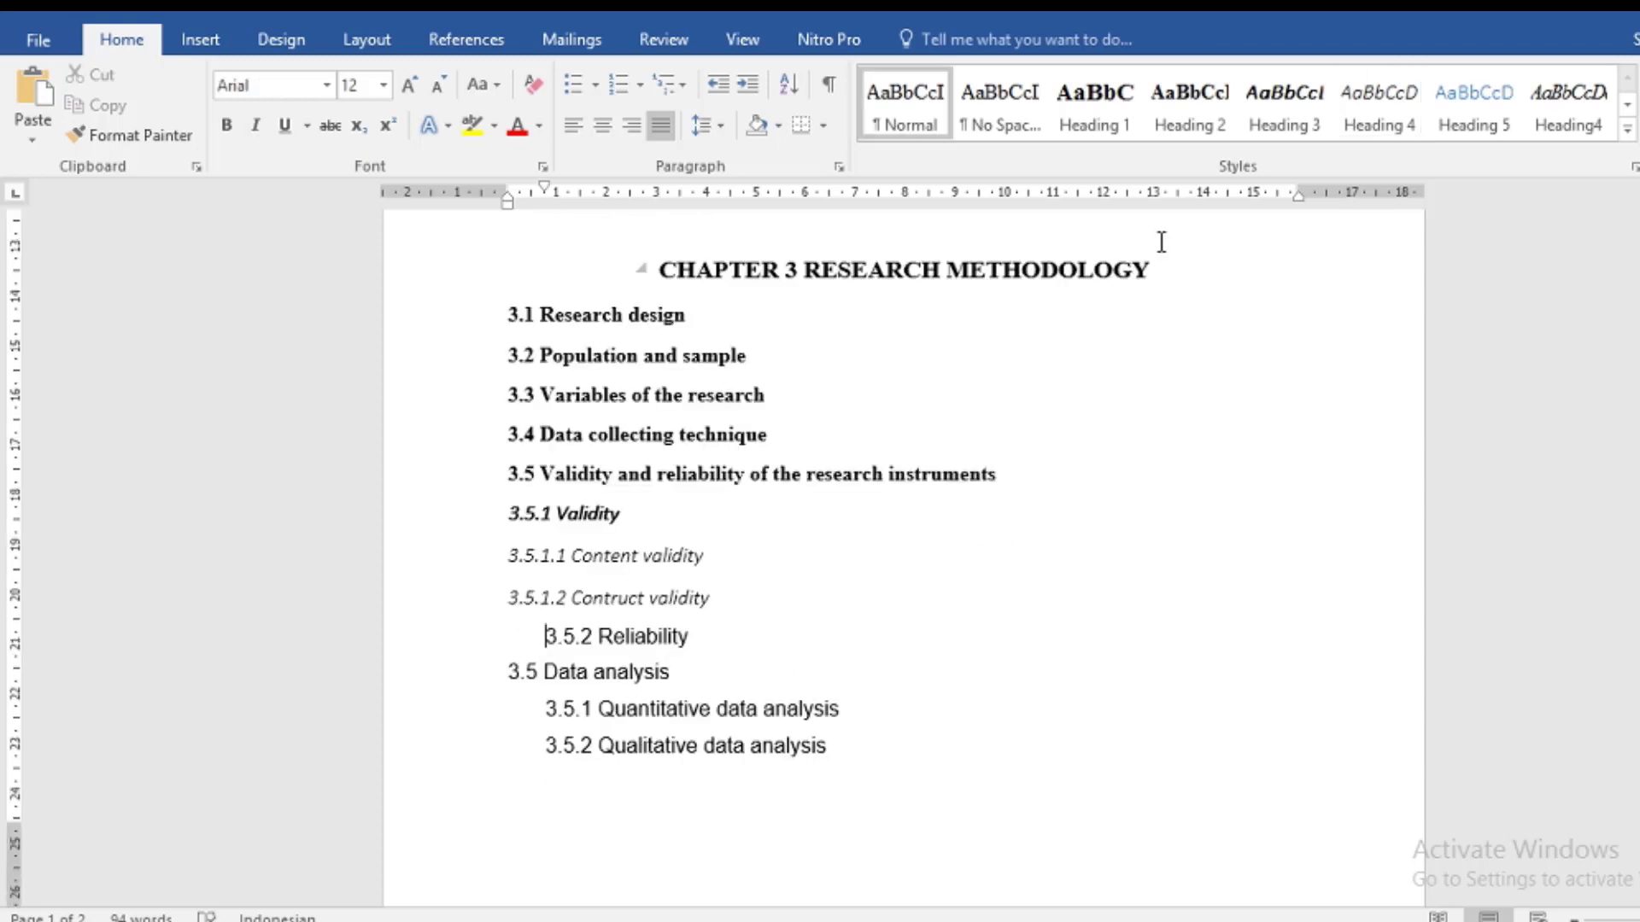
click(1294, 116)
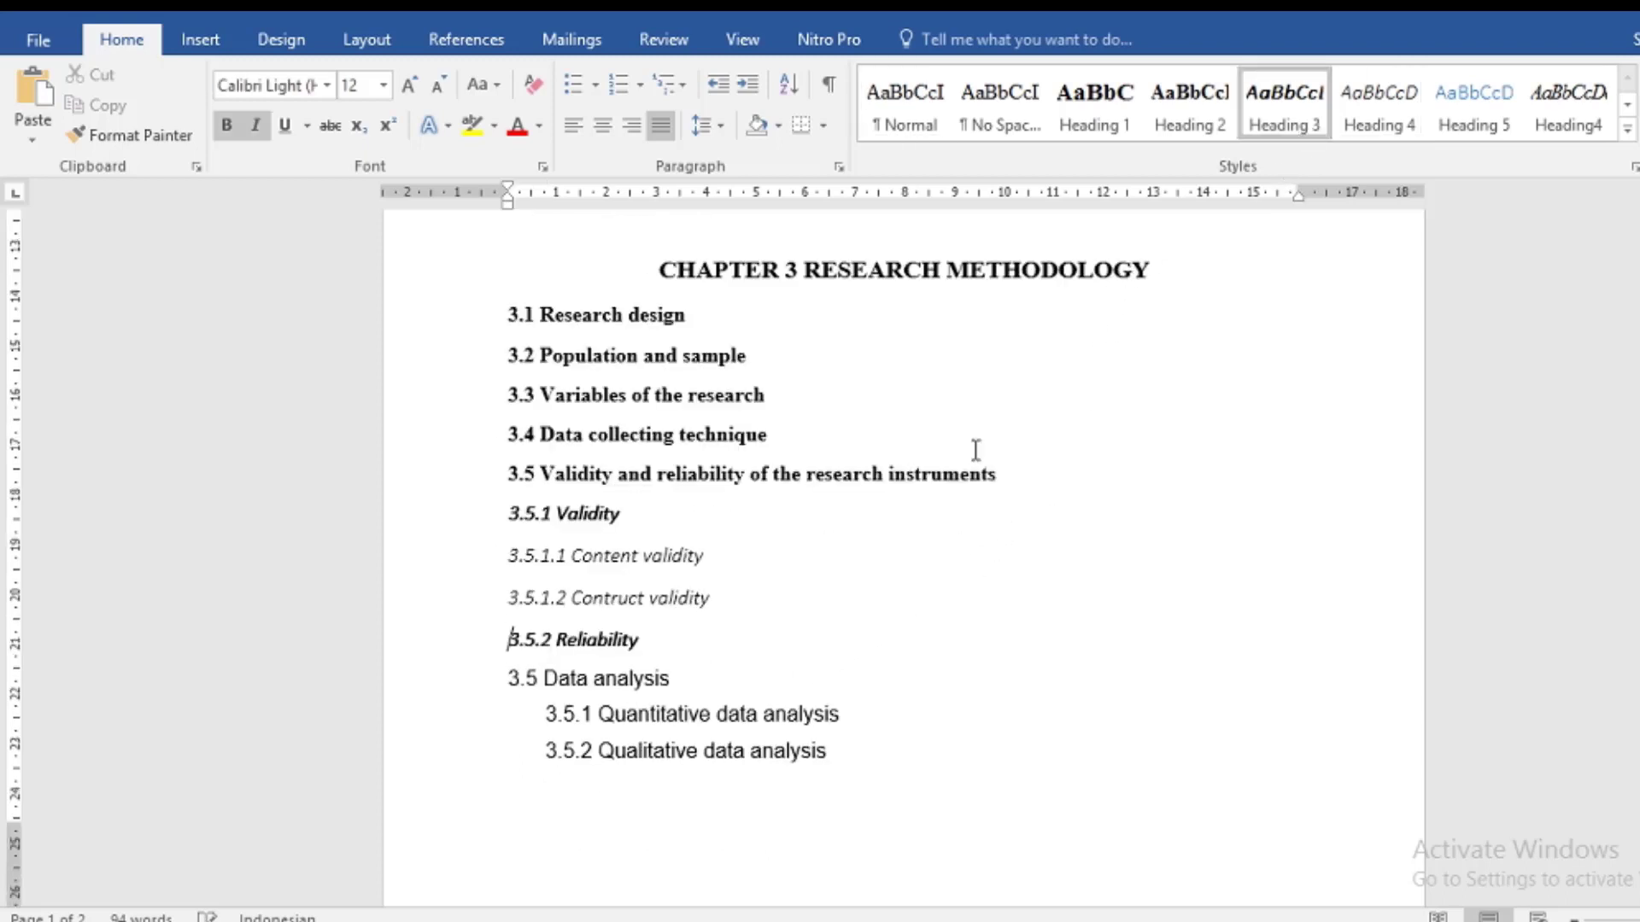
- Apply Heading 2 to 3.5 Data analysis and Heading 3 to its two subsections
click(509, 677)
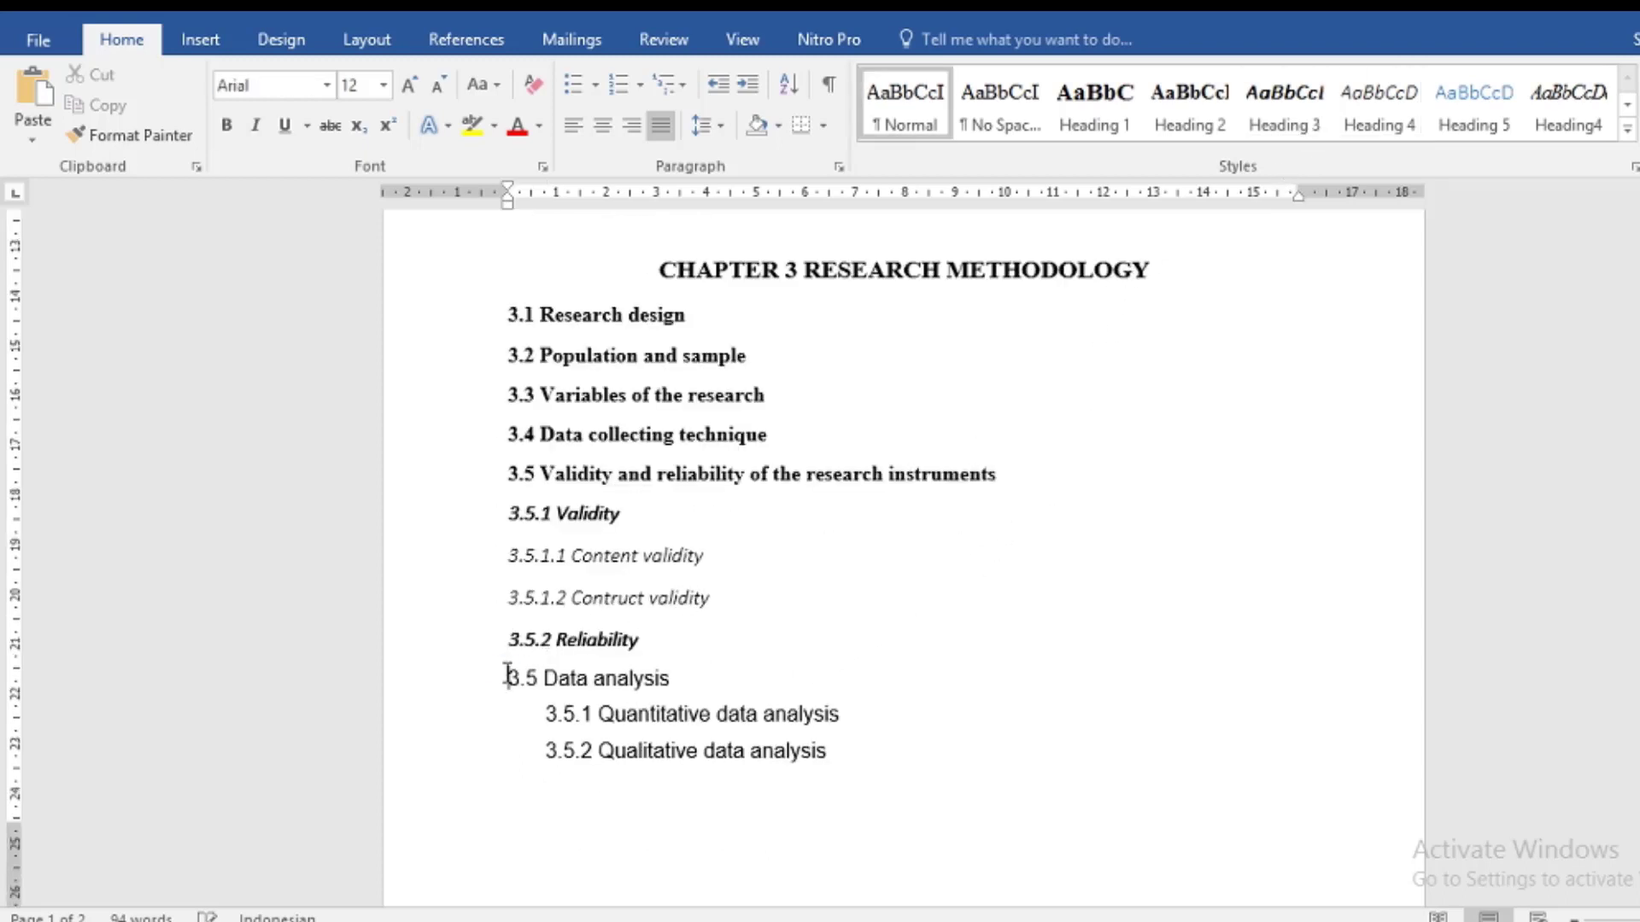
click(1190, 109)
click(546, 718)
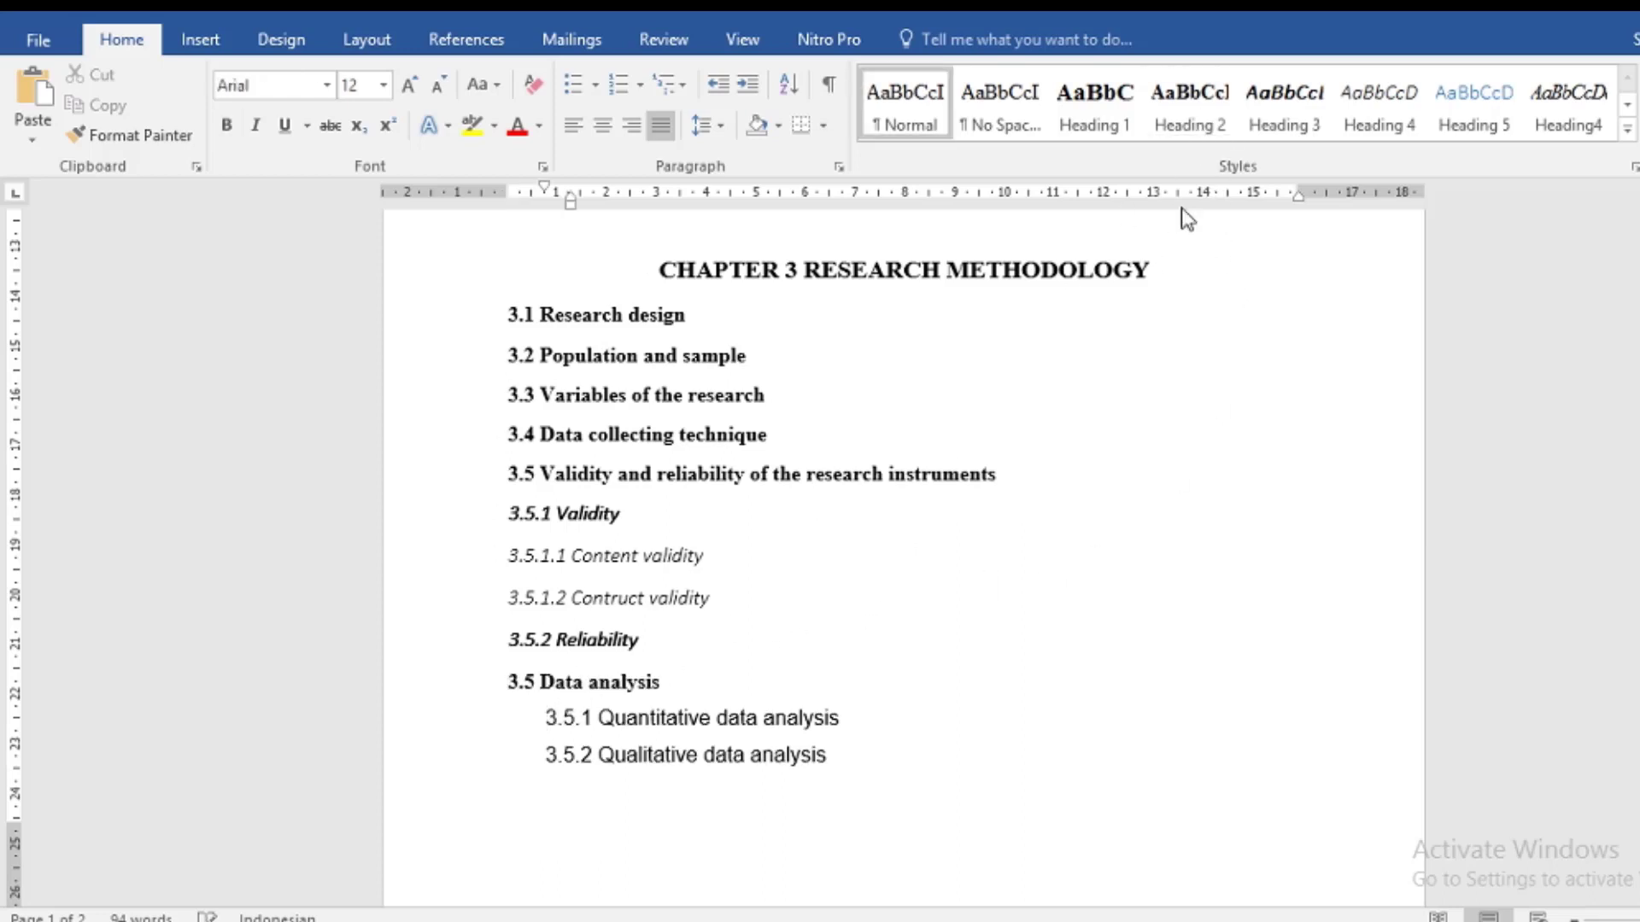
click(1283, 109)
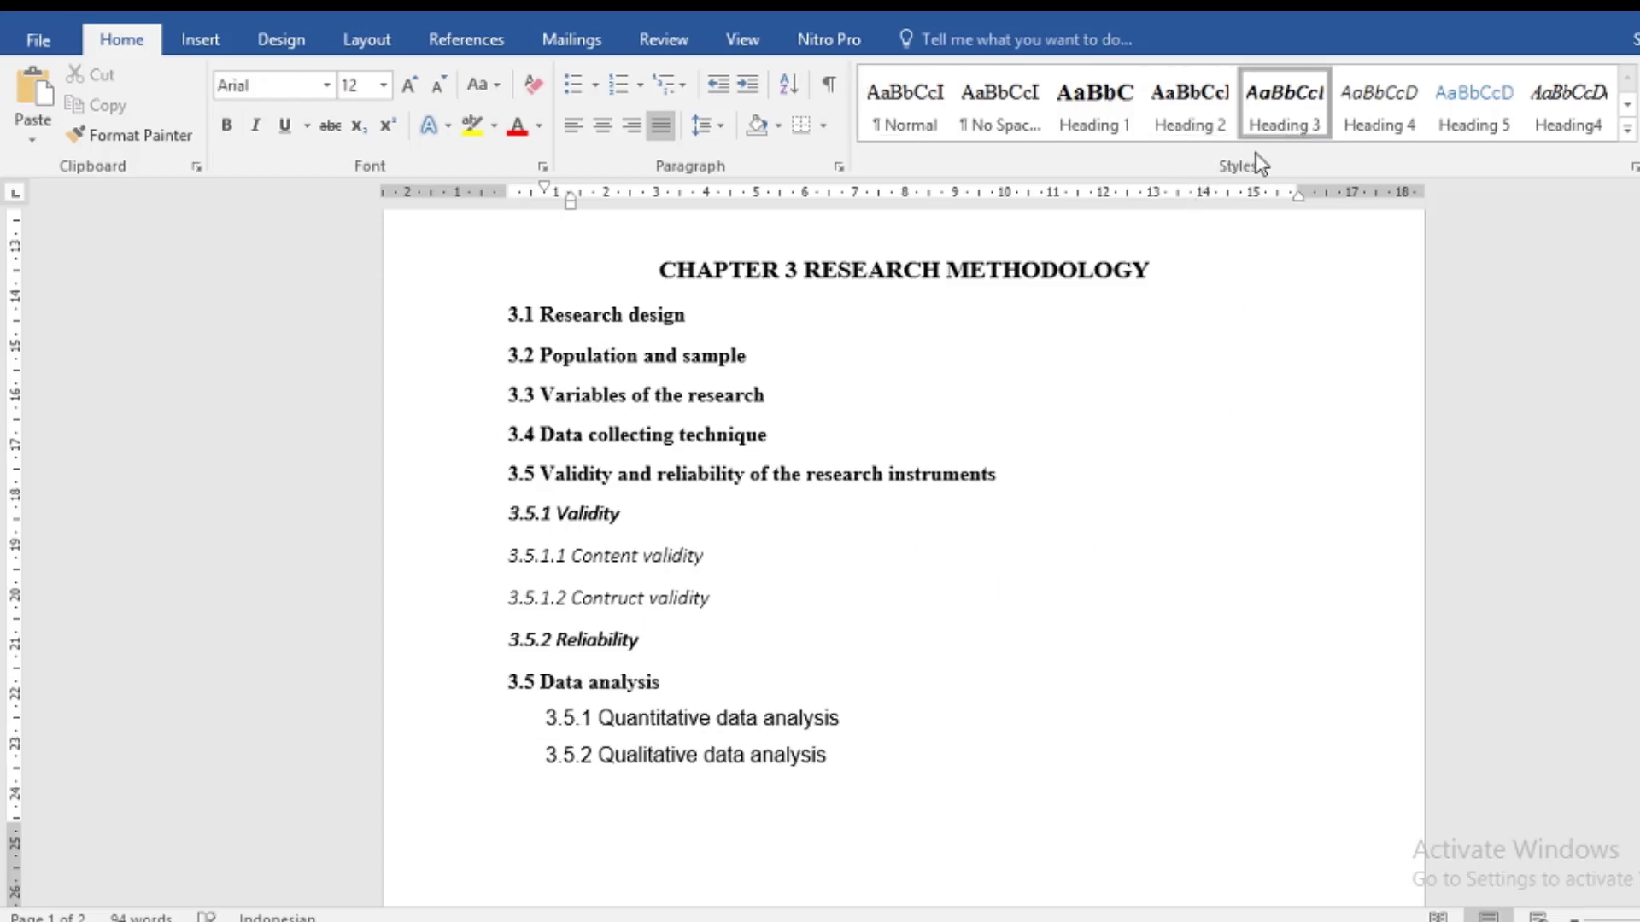
click(541, 760)
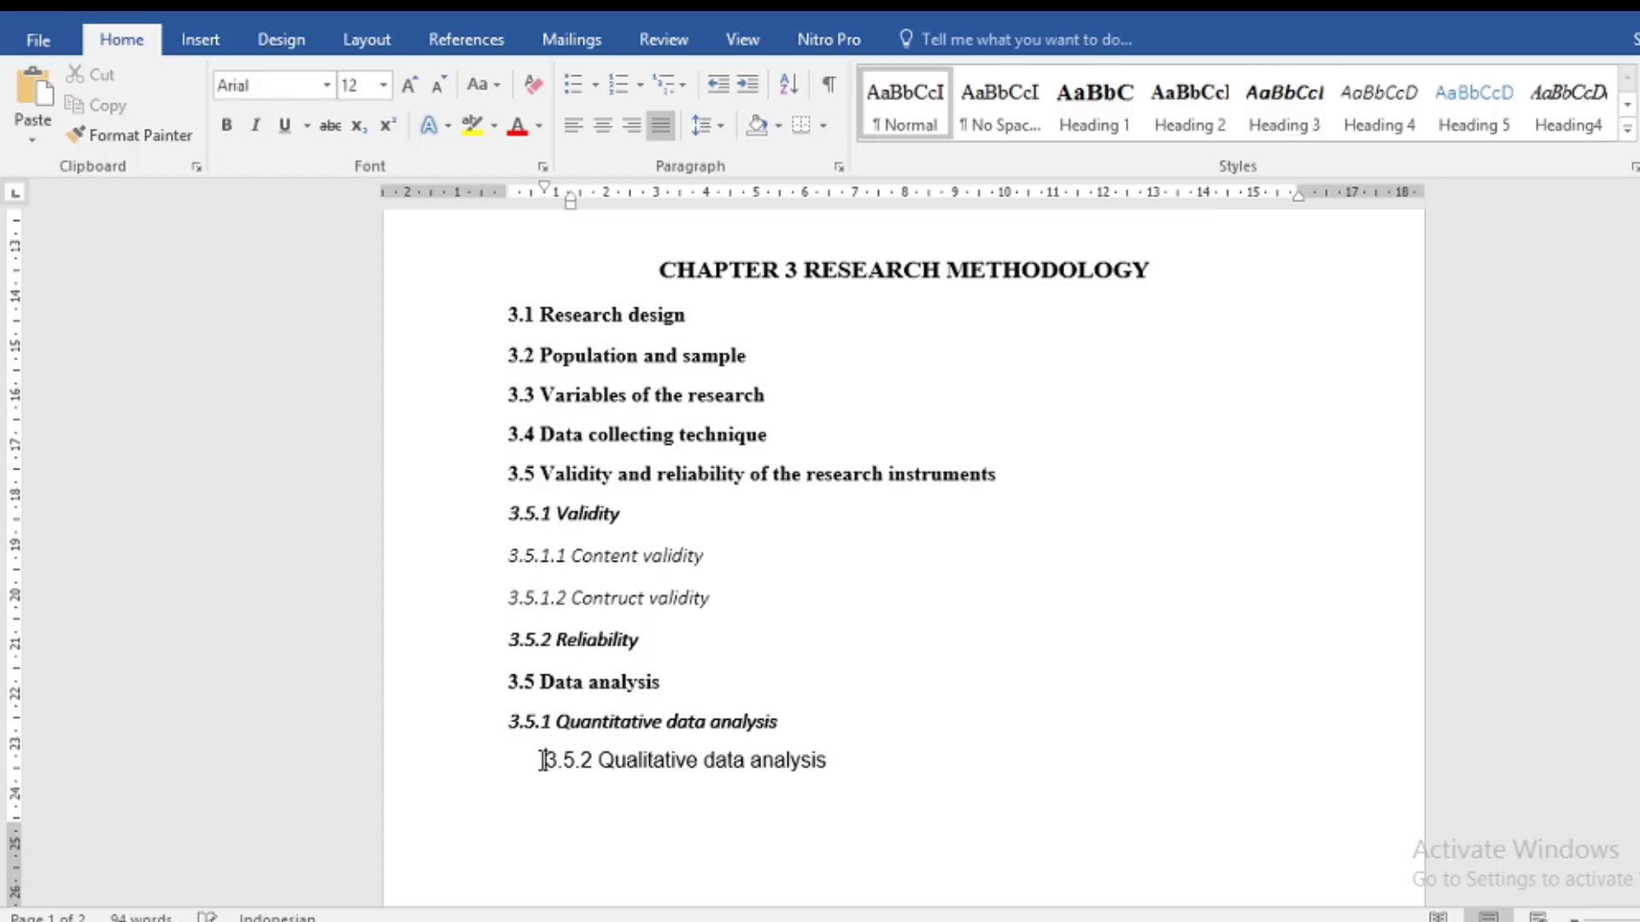
click(1304, 126)
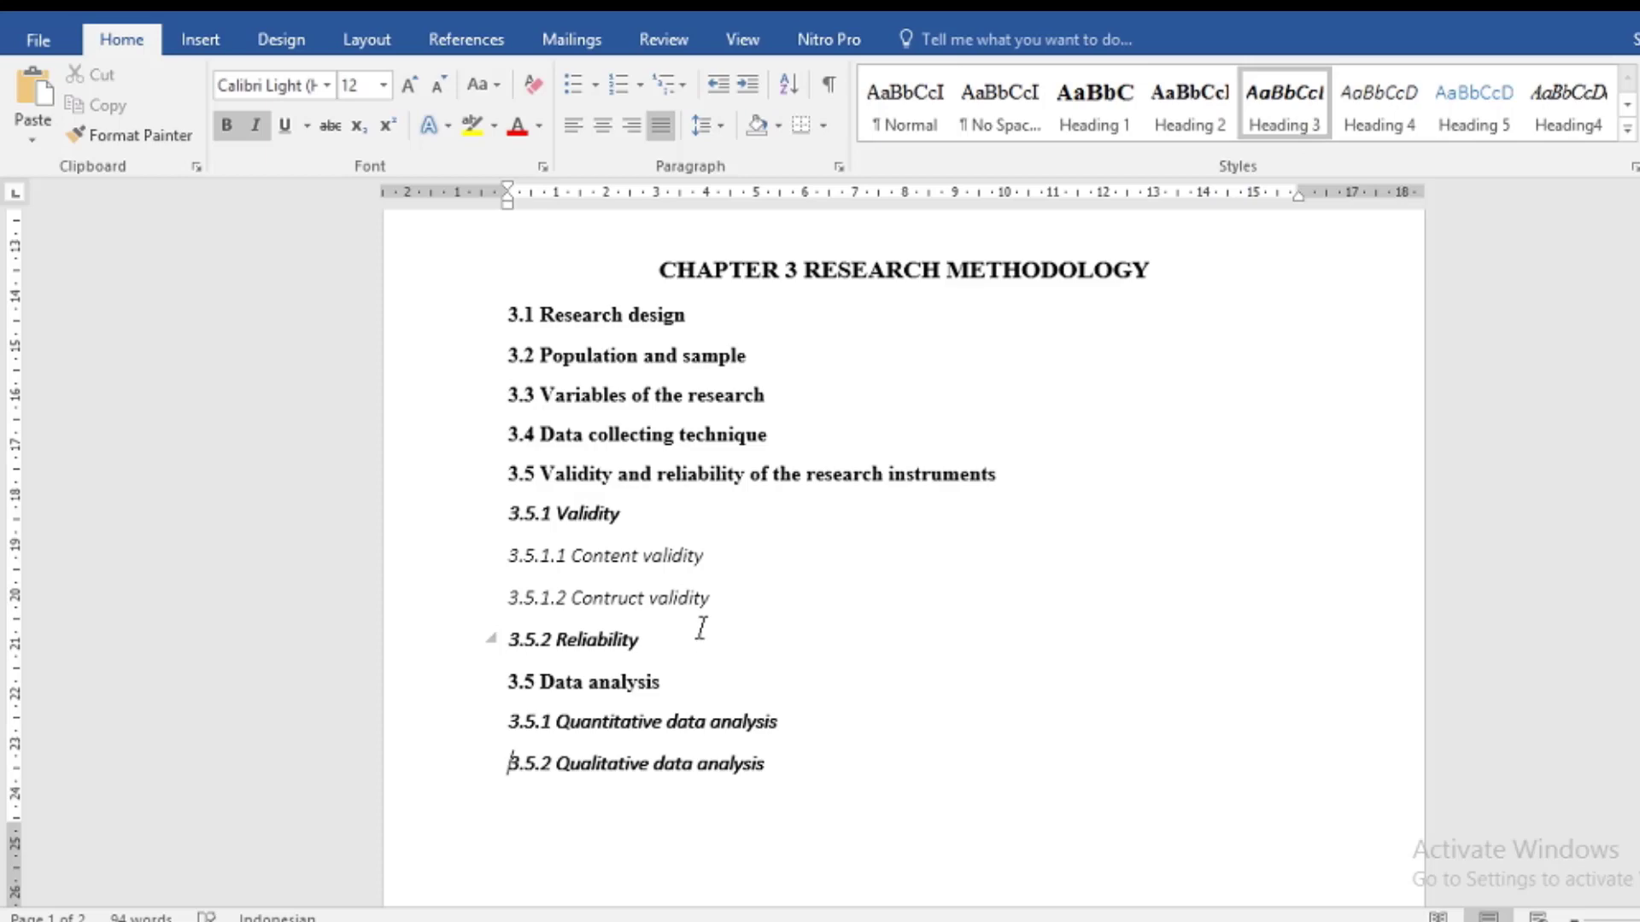
- Apply Heading 1 to the REFERENCES title
scroll(700, 628, down, 4)
scroll(703, 626, down, 2)
click(503, 612)
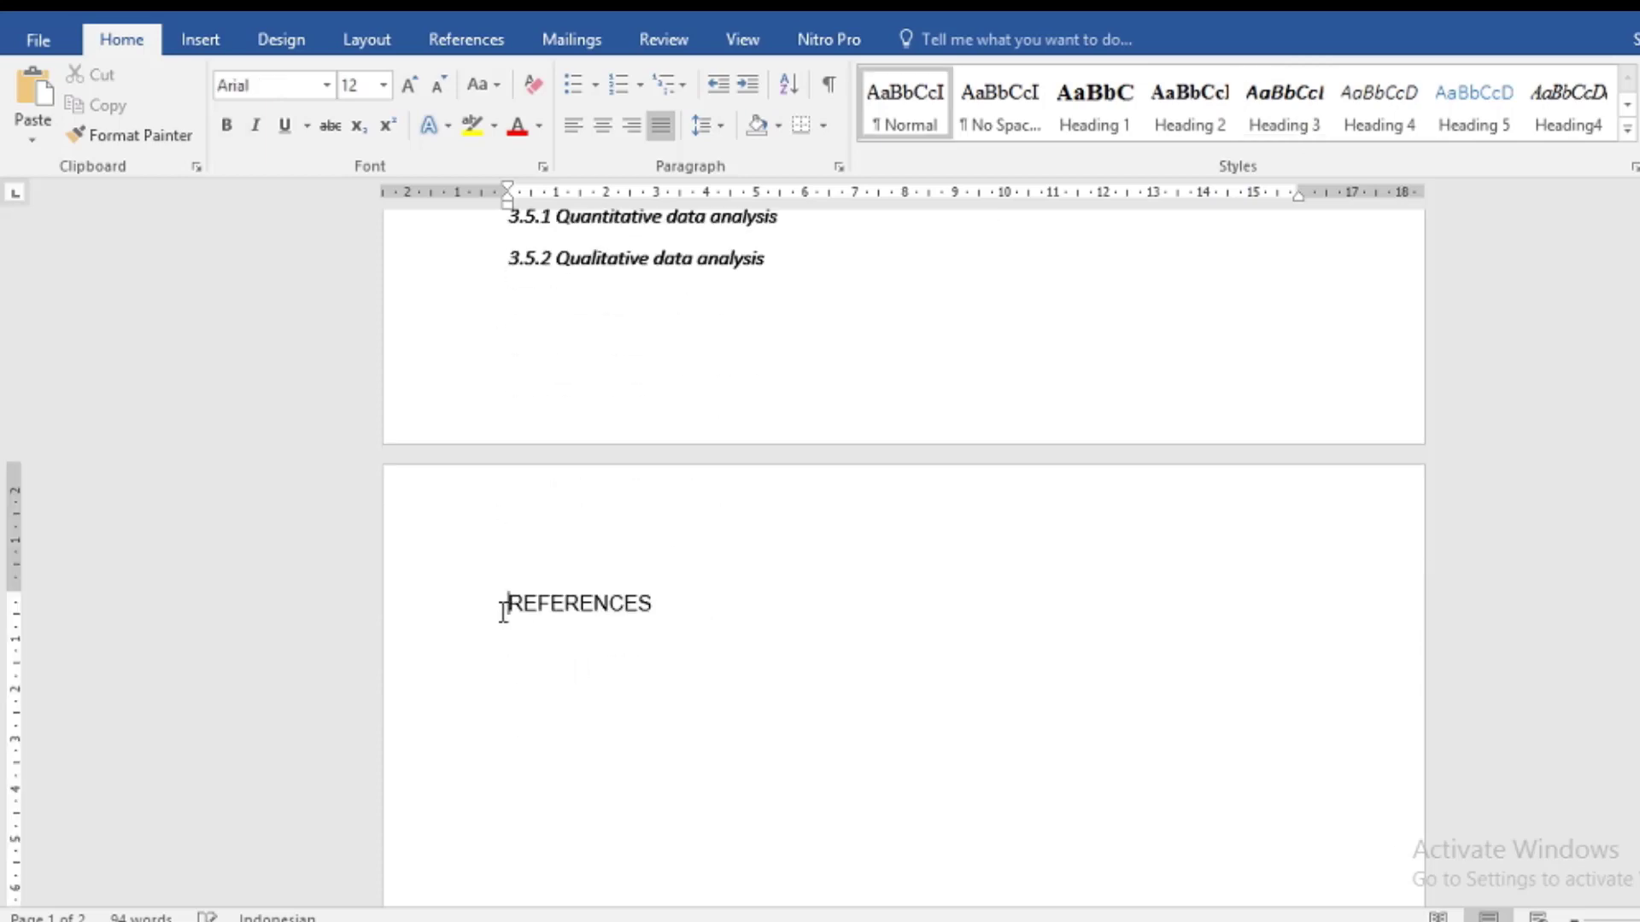
scroll(834, 618, up, 1)
scroll(833, 618, up, 5)
scroll(835, 622, up, 3)
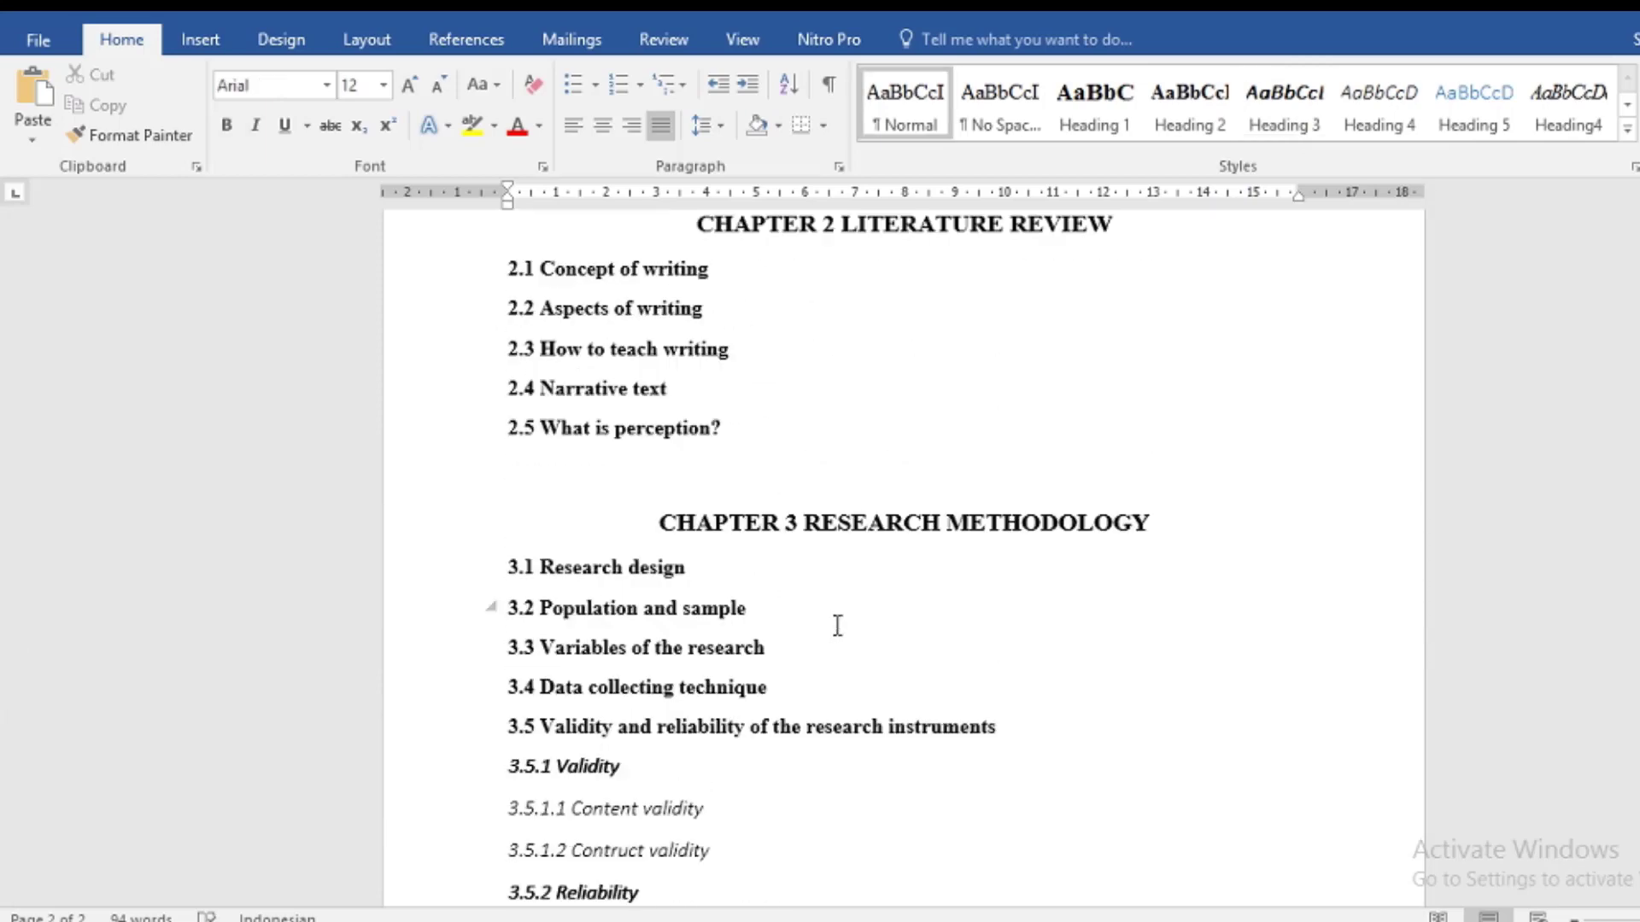
scroll(837, 625, down, 1)
scroll(838, 625, down, 4)
scroll(838, 625, up, 1)
scroll(837, 625, up, 6)
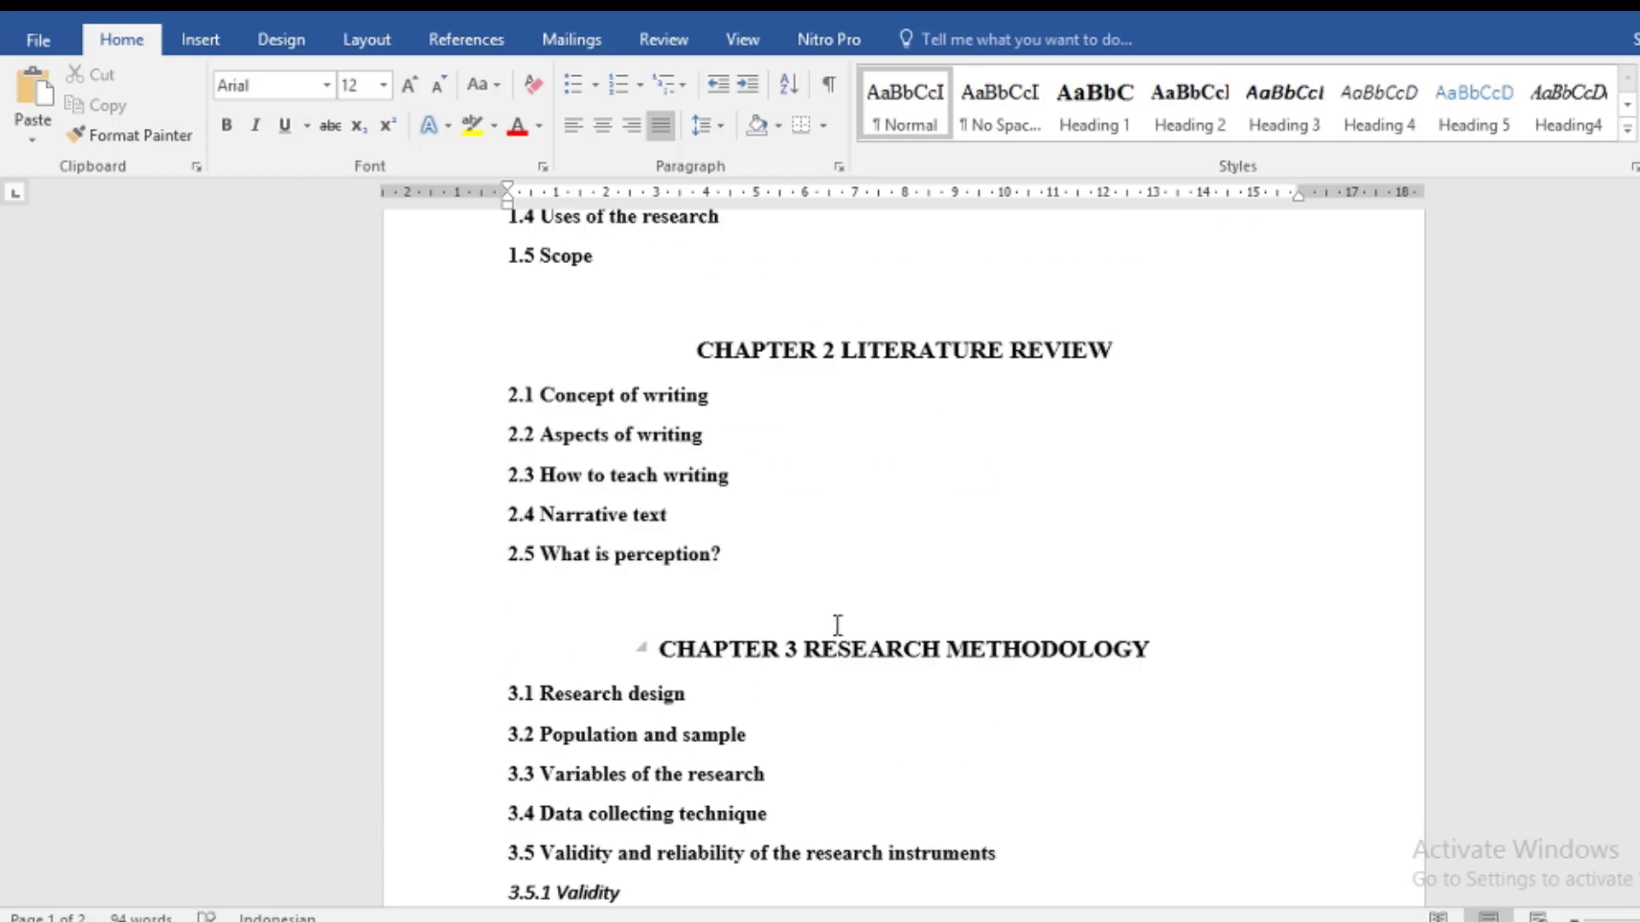
scroll(837, 625, down, 8)
scroll(813, 630, down, 2)
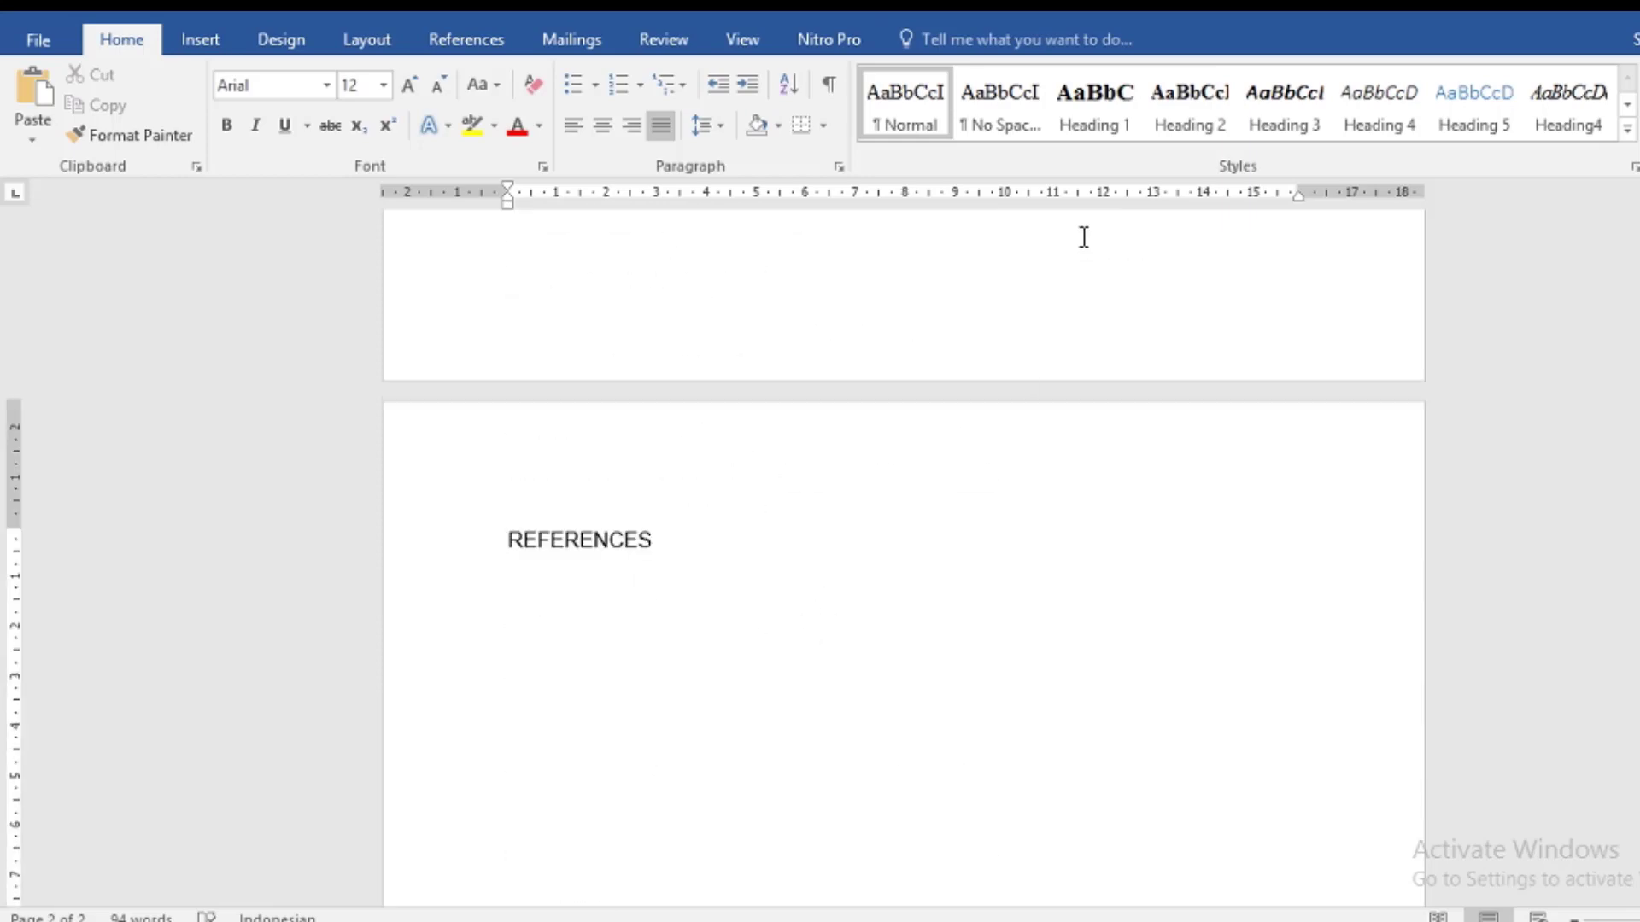
click(1102, 130)
click(919, 602)
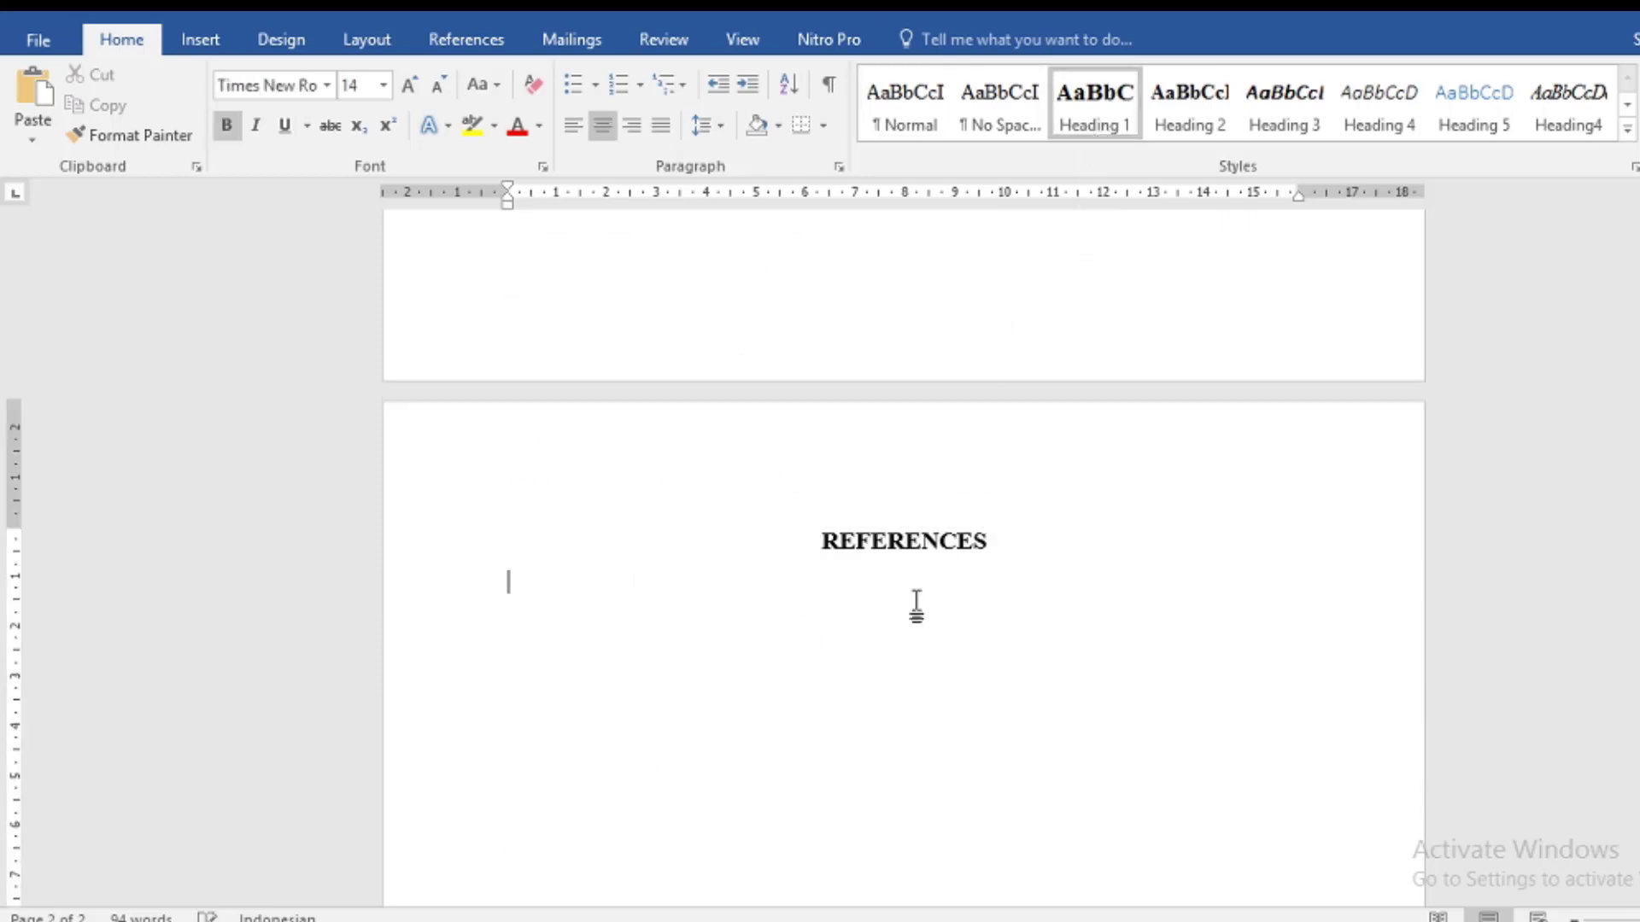
scroll(919, 600, up, 8)
scroll(919, 600, up, 5)
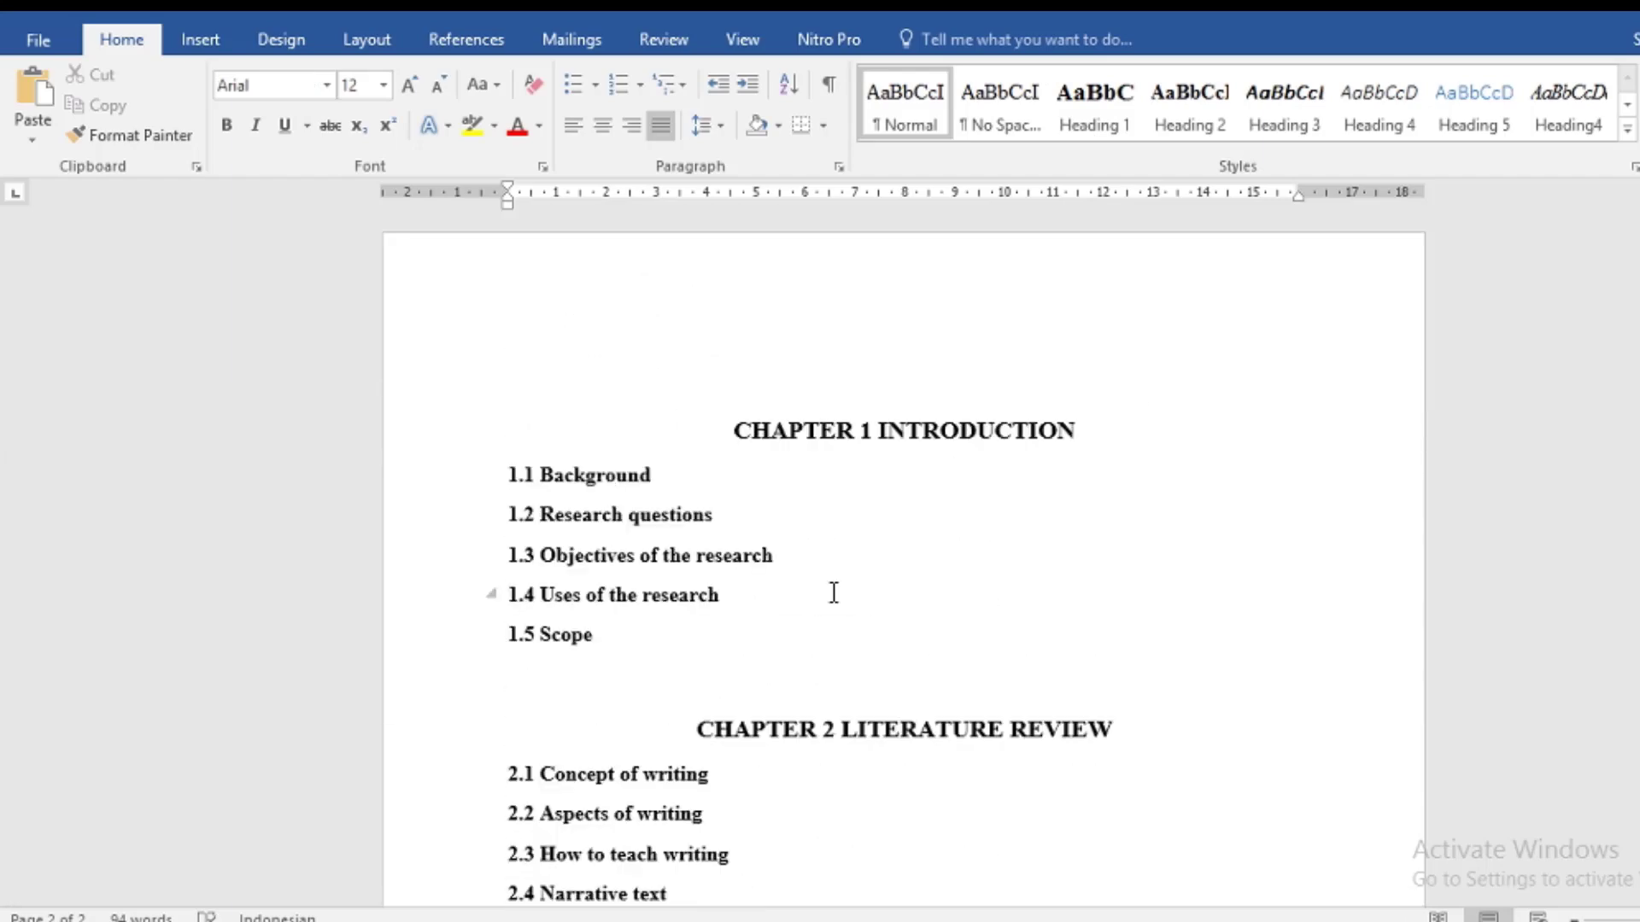
- Turn on the Navigation Pane from the View tab
click(726, 623)
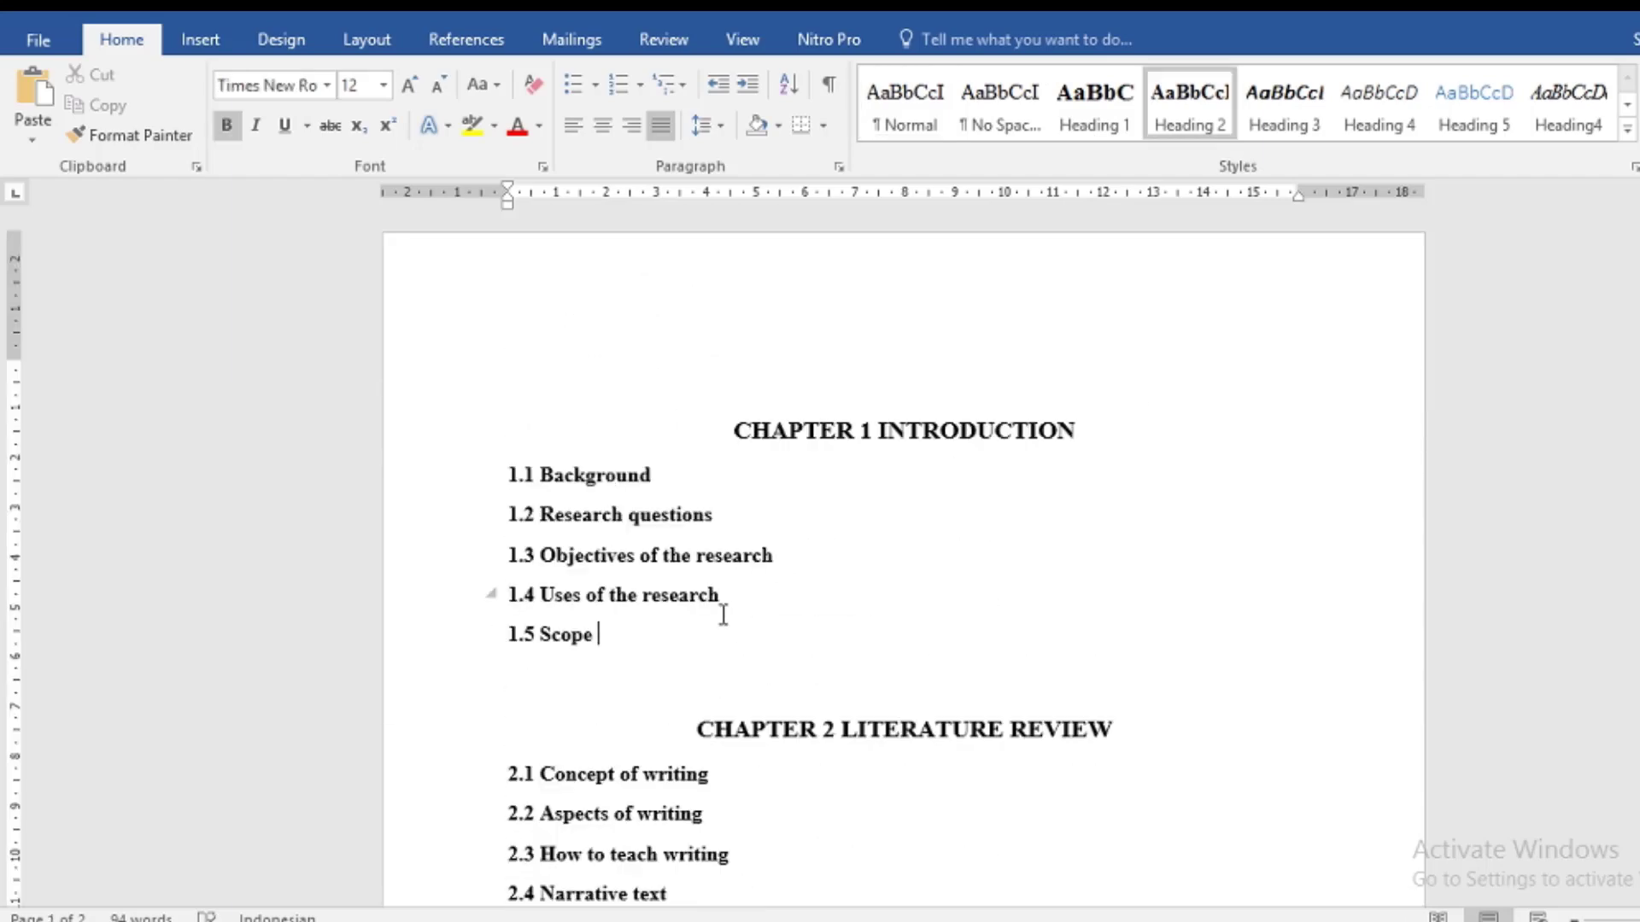
click(743, 41)
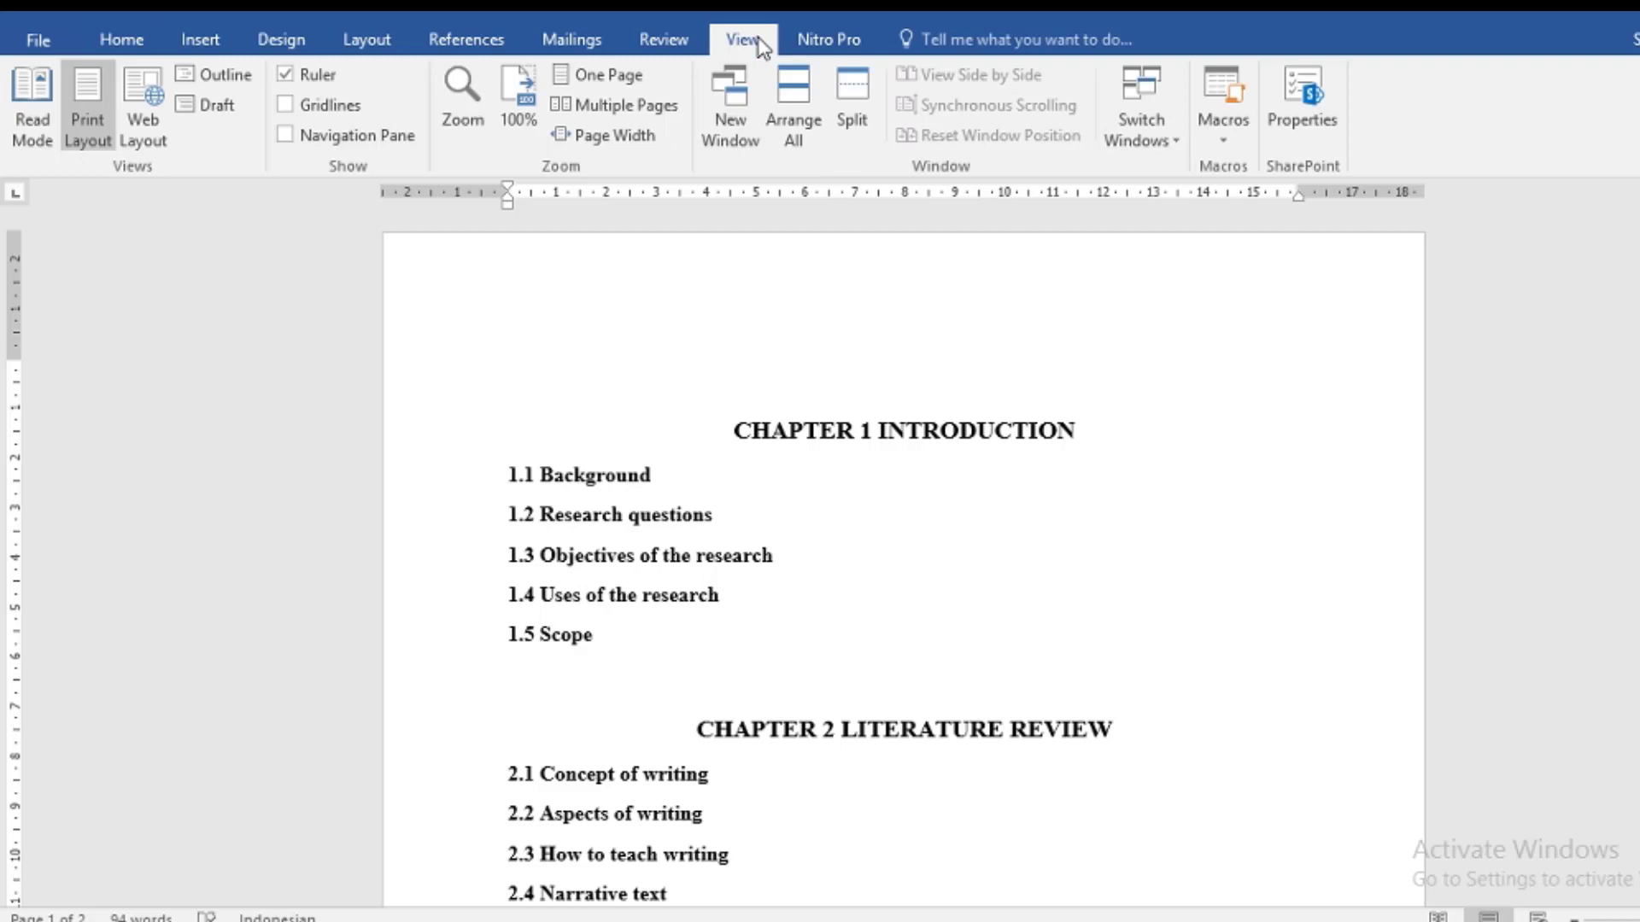
click(313, 137)
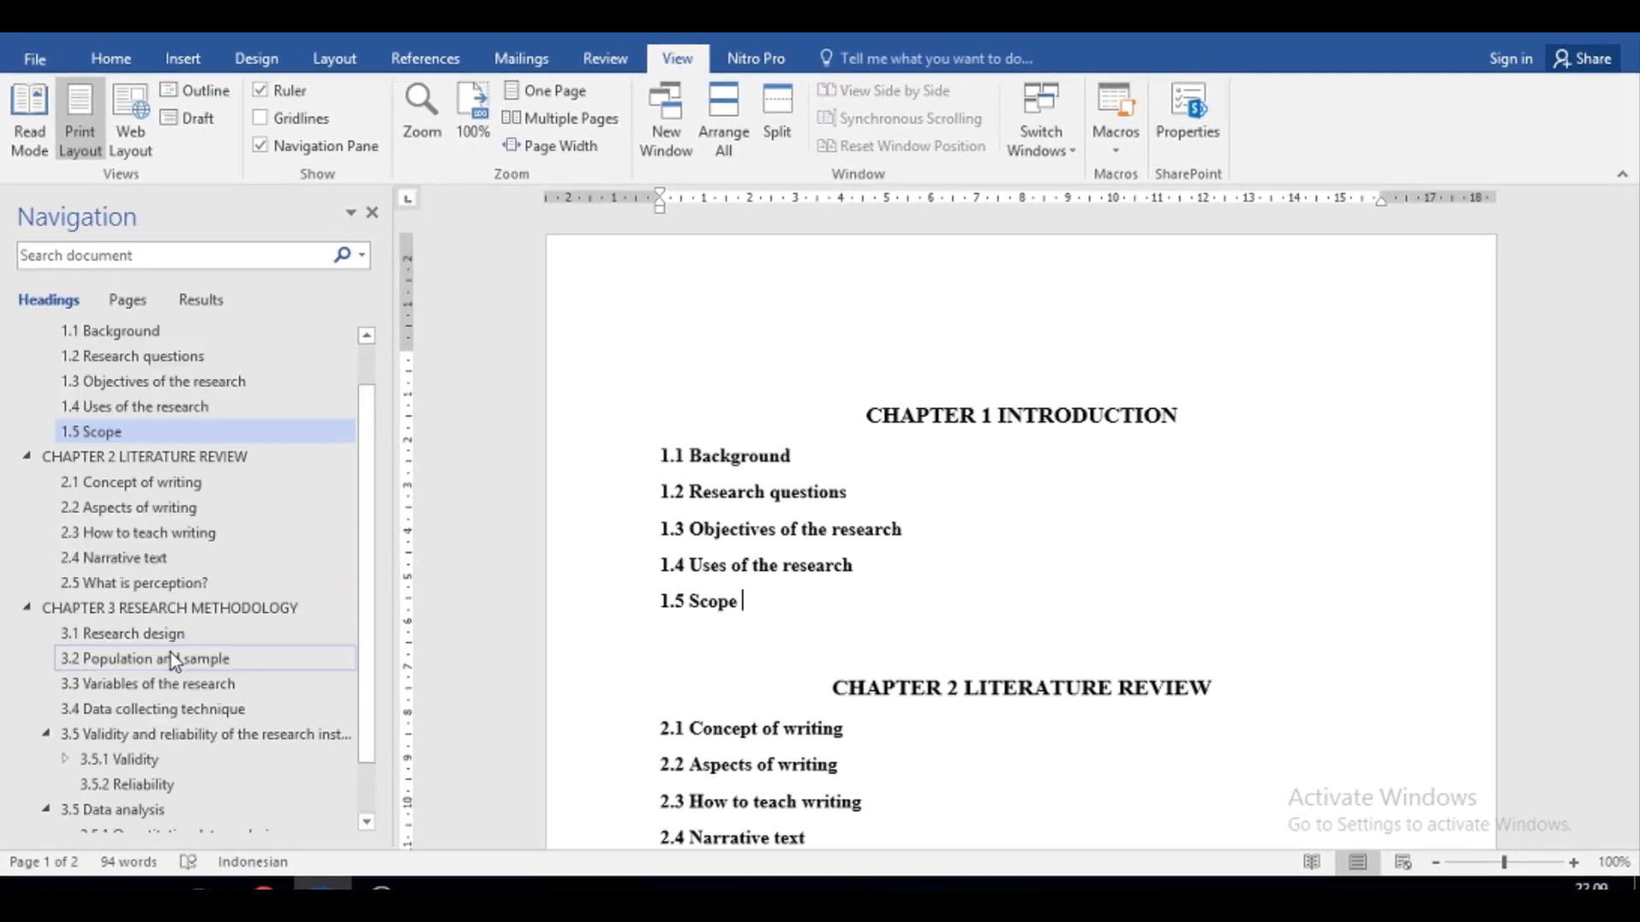
- Jump via the Navigation Pane to CHAPTER 1, 1.1, 3.1, 2.2 and 3.5.1 Validity
scroll(171, 652, up, 3)
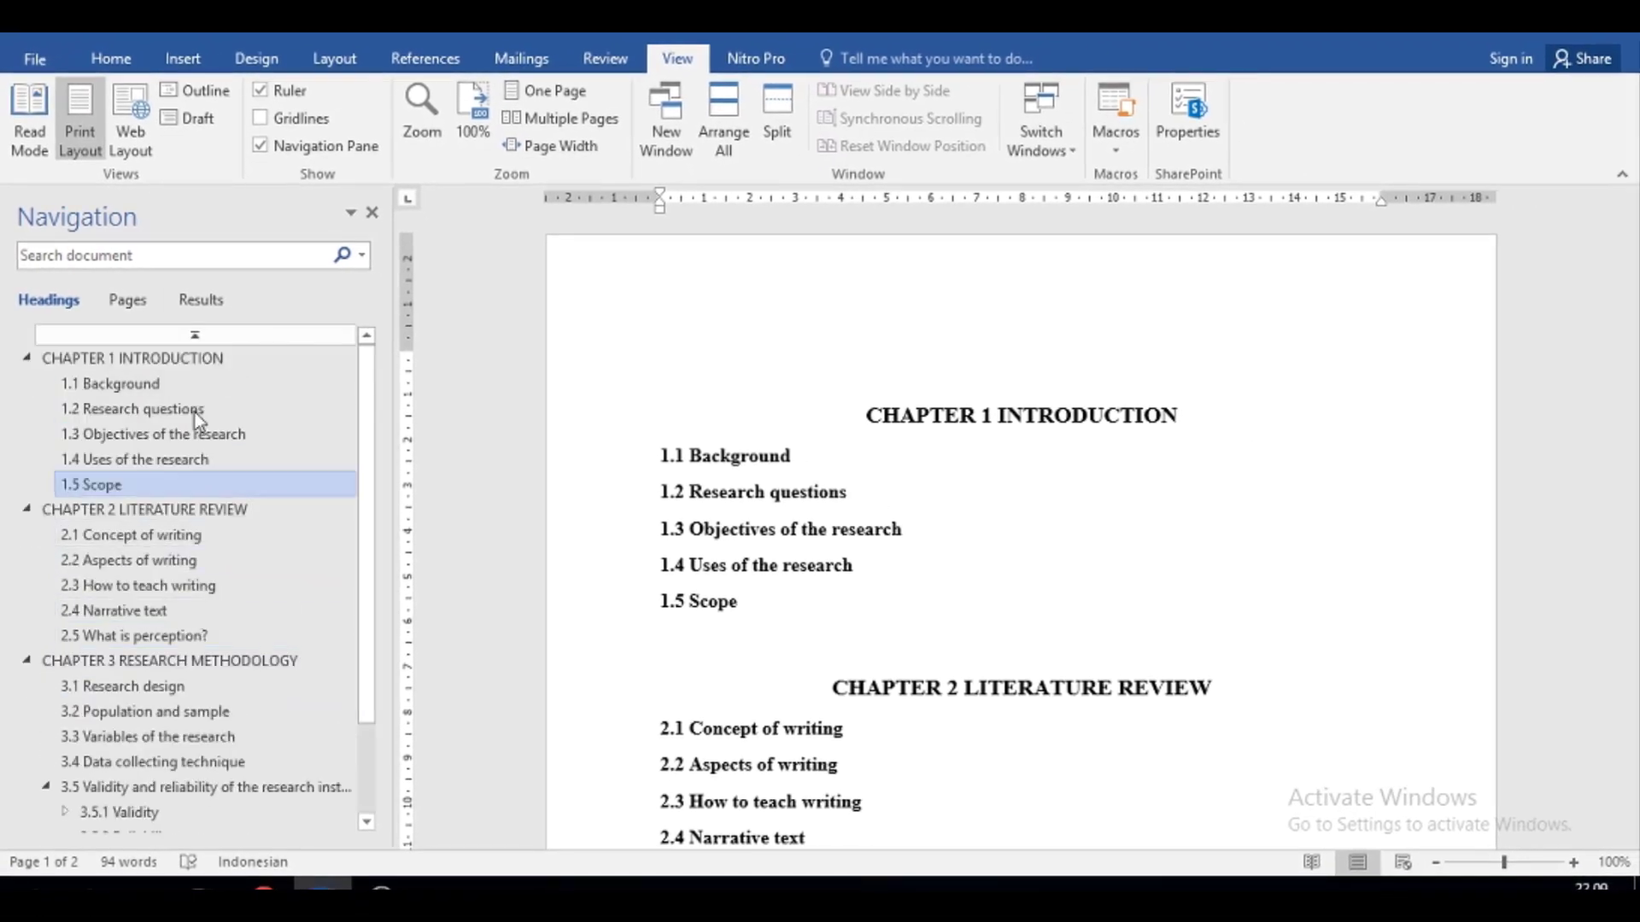
click(195, 362)
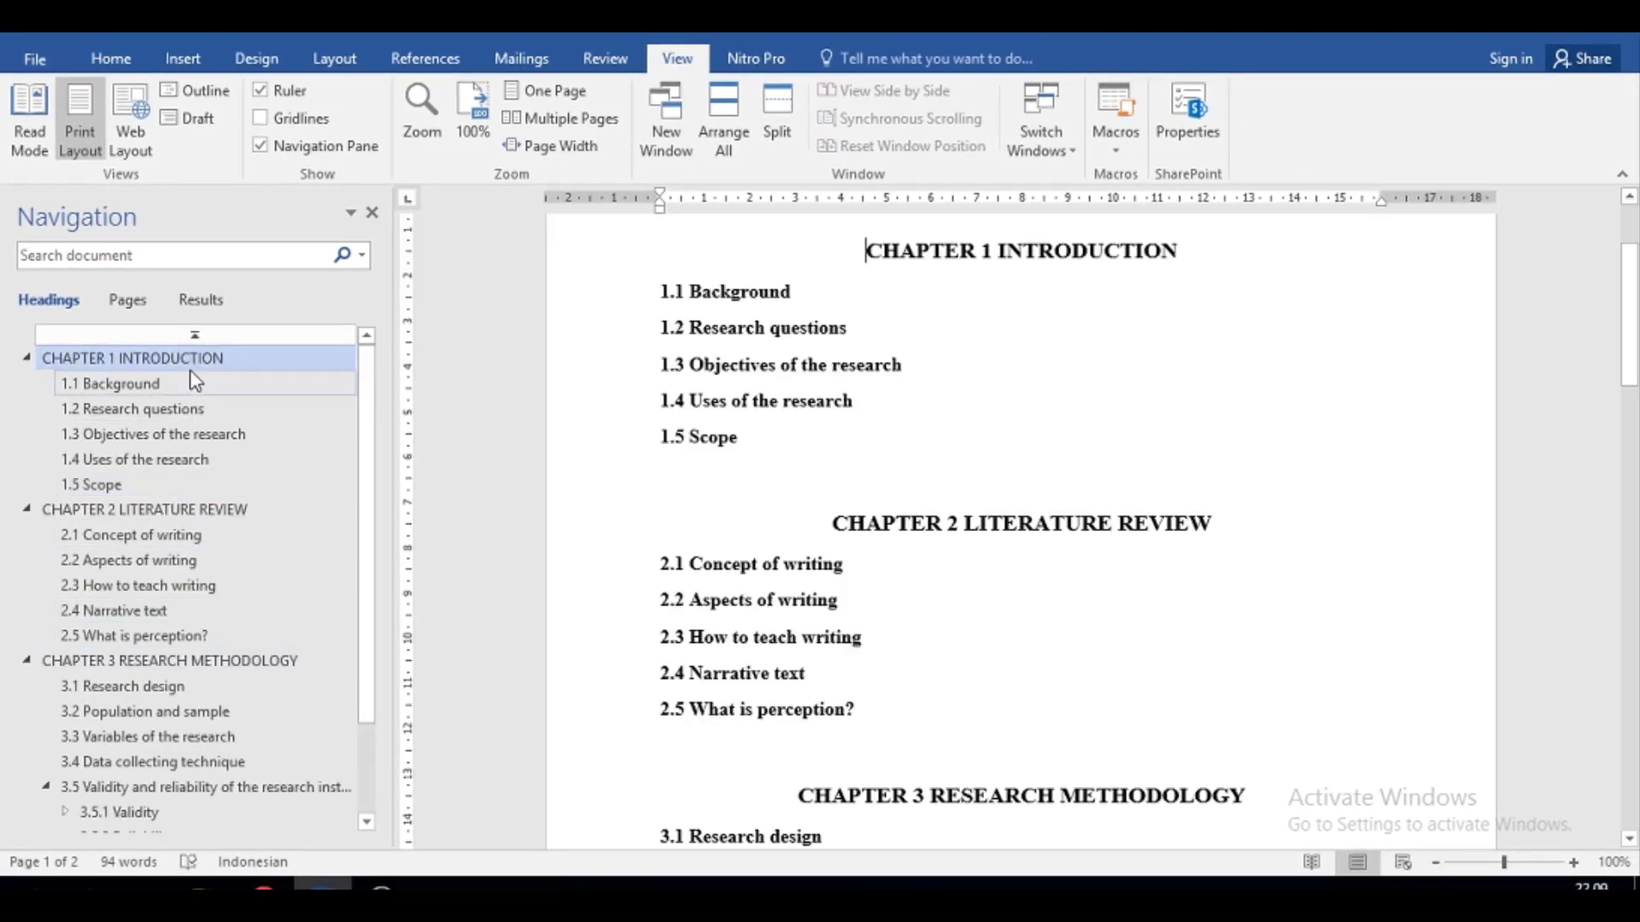
click(190, 386)
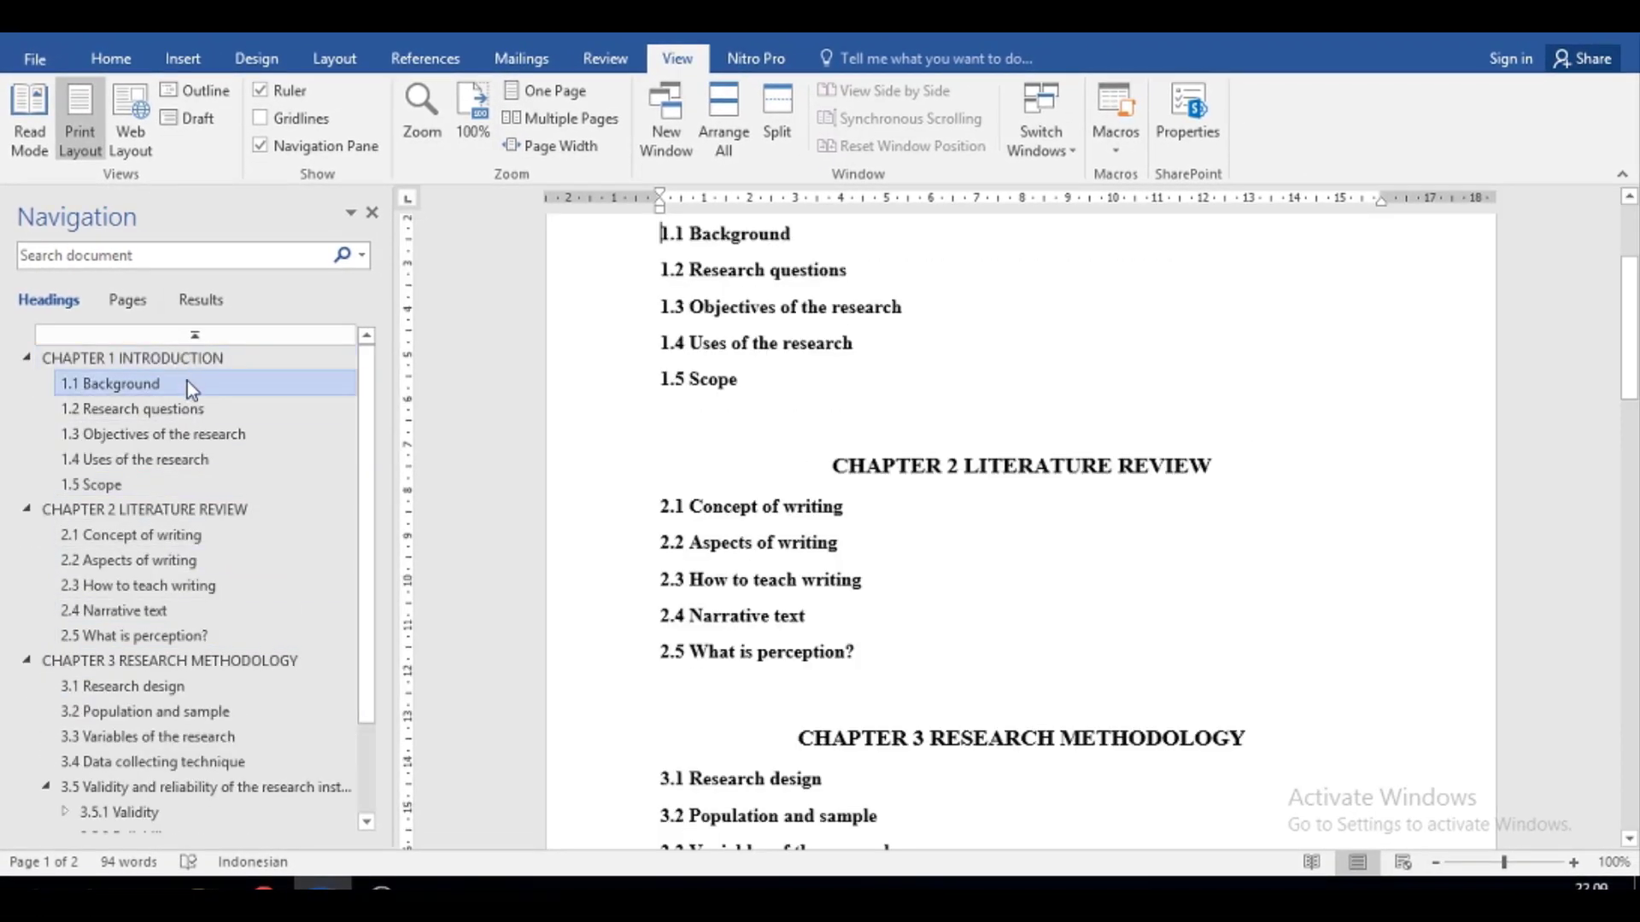
click(195, 693)
scroll(177, 602, down, 2)
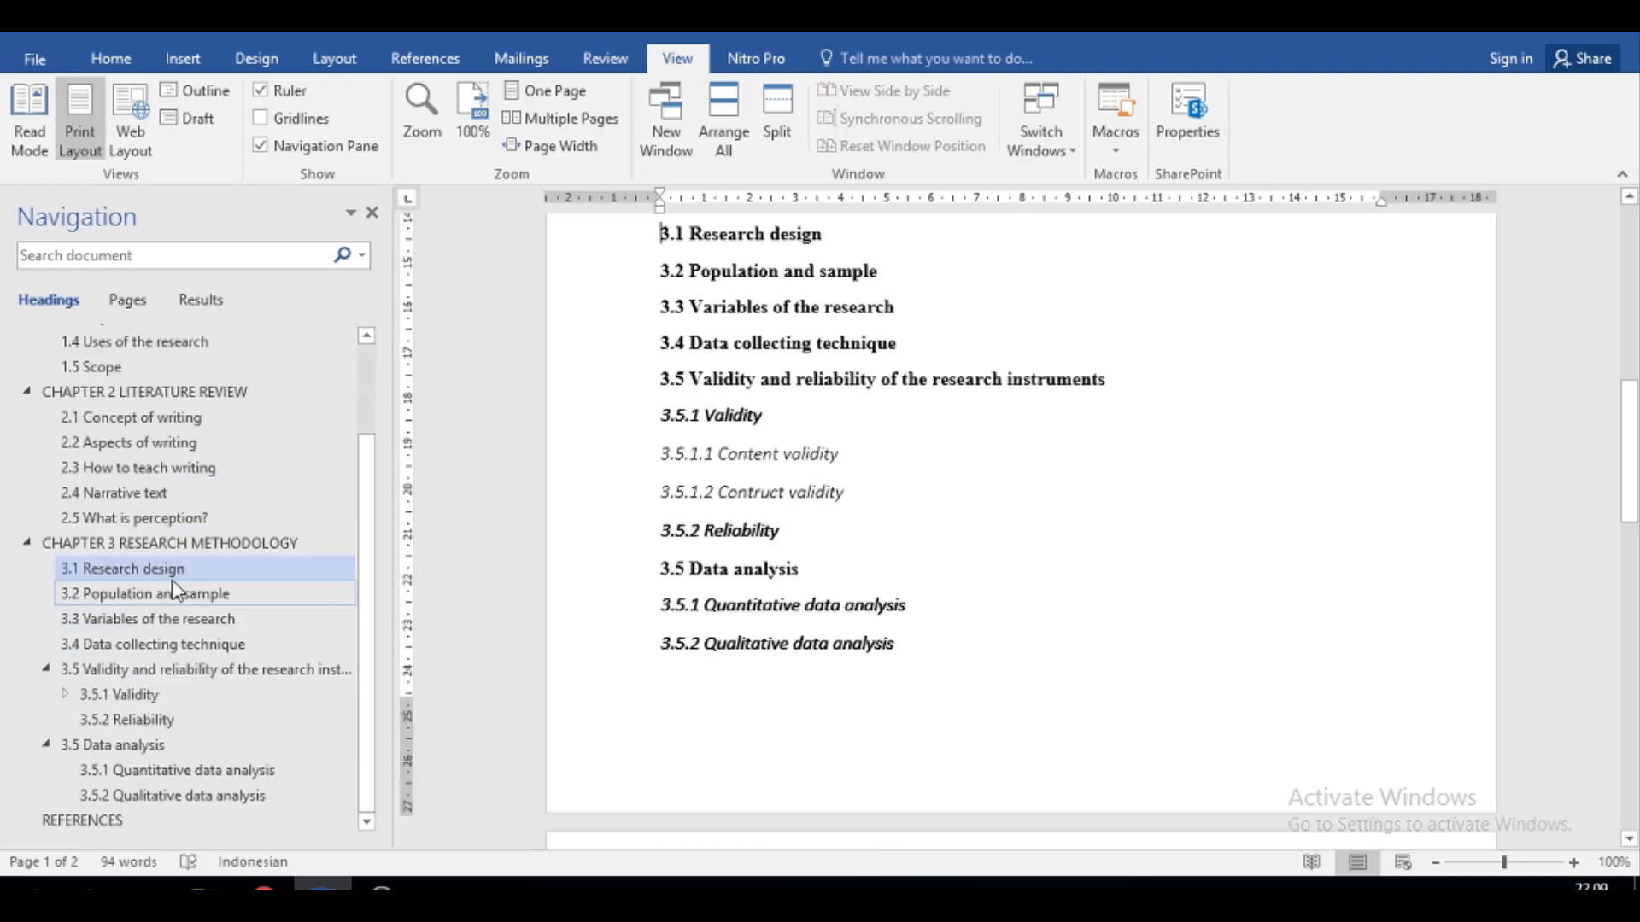
click(177, 442)
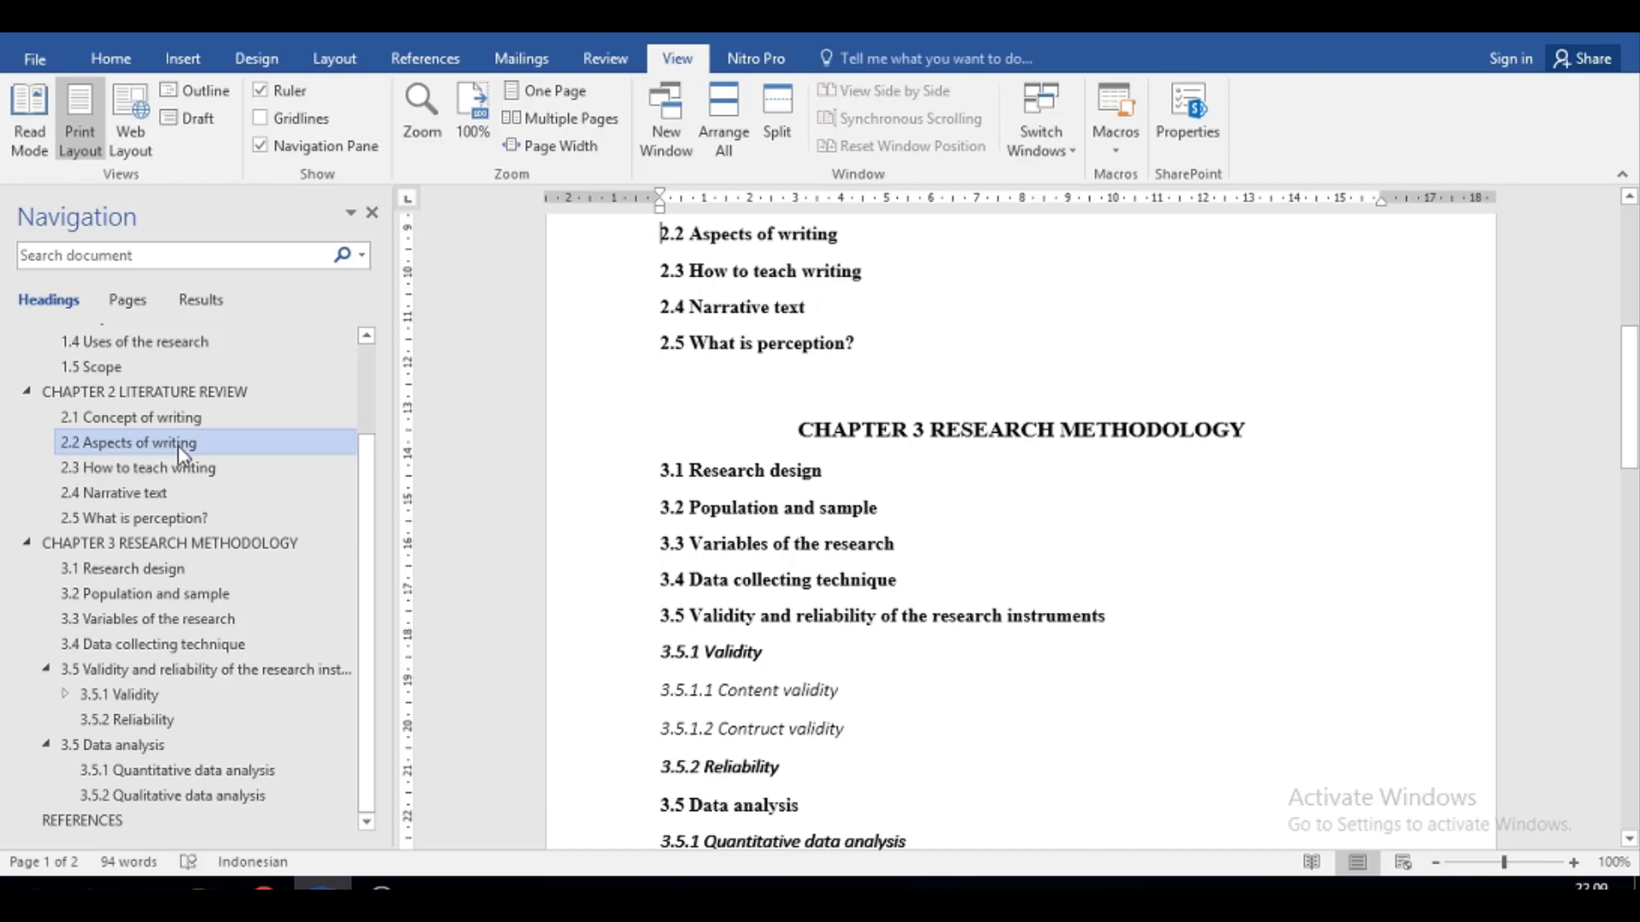
click(204, 696)
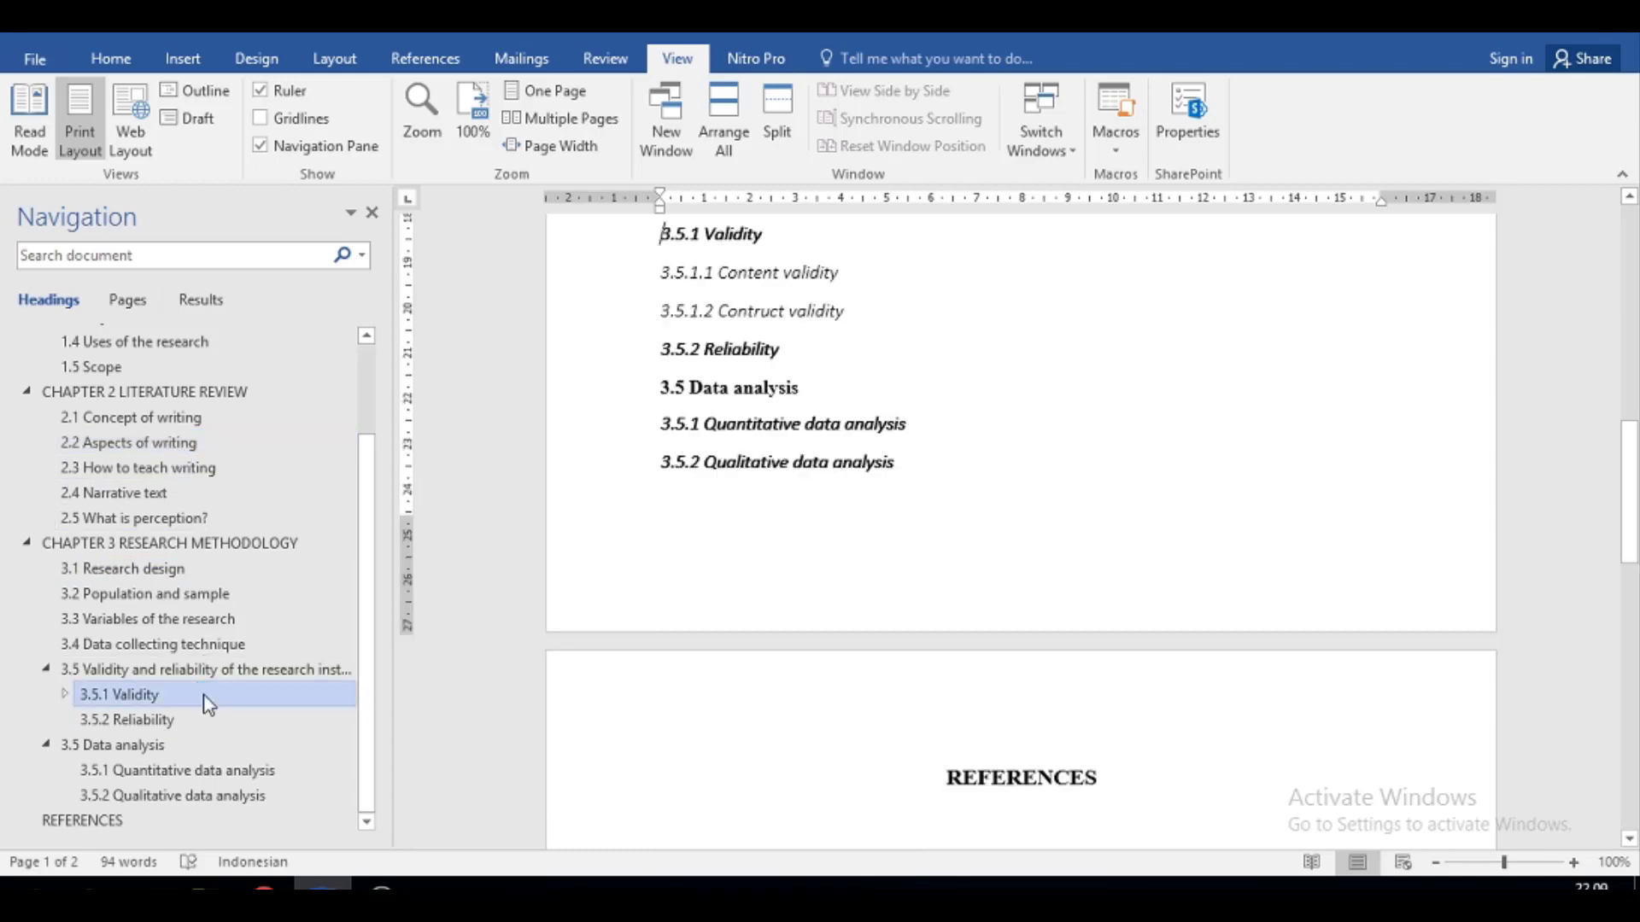
scroll(768, 674, up, 2)
scroll(734, 649, up, 8)
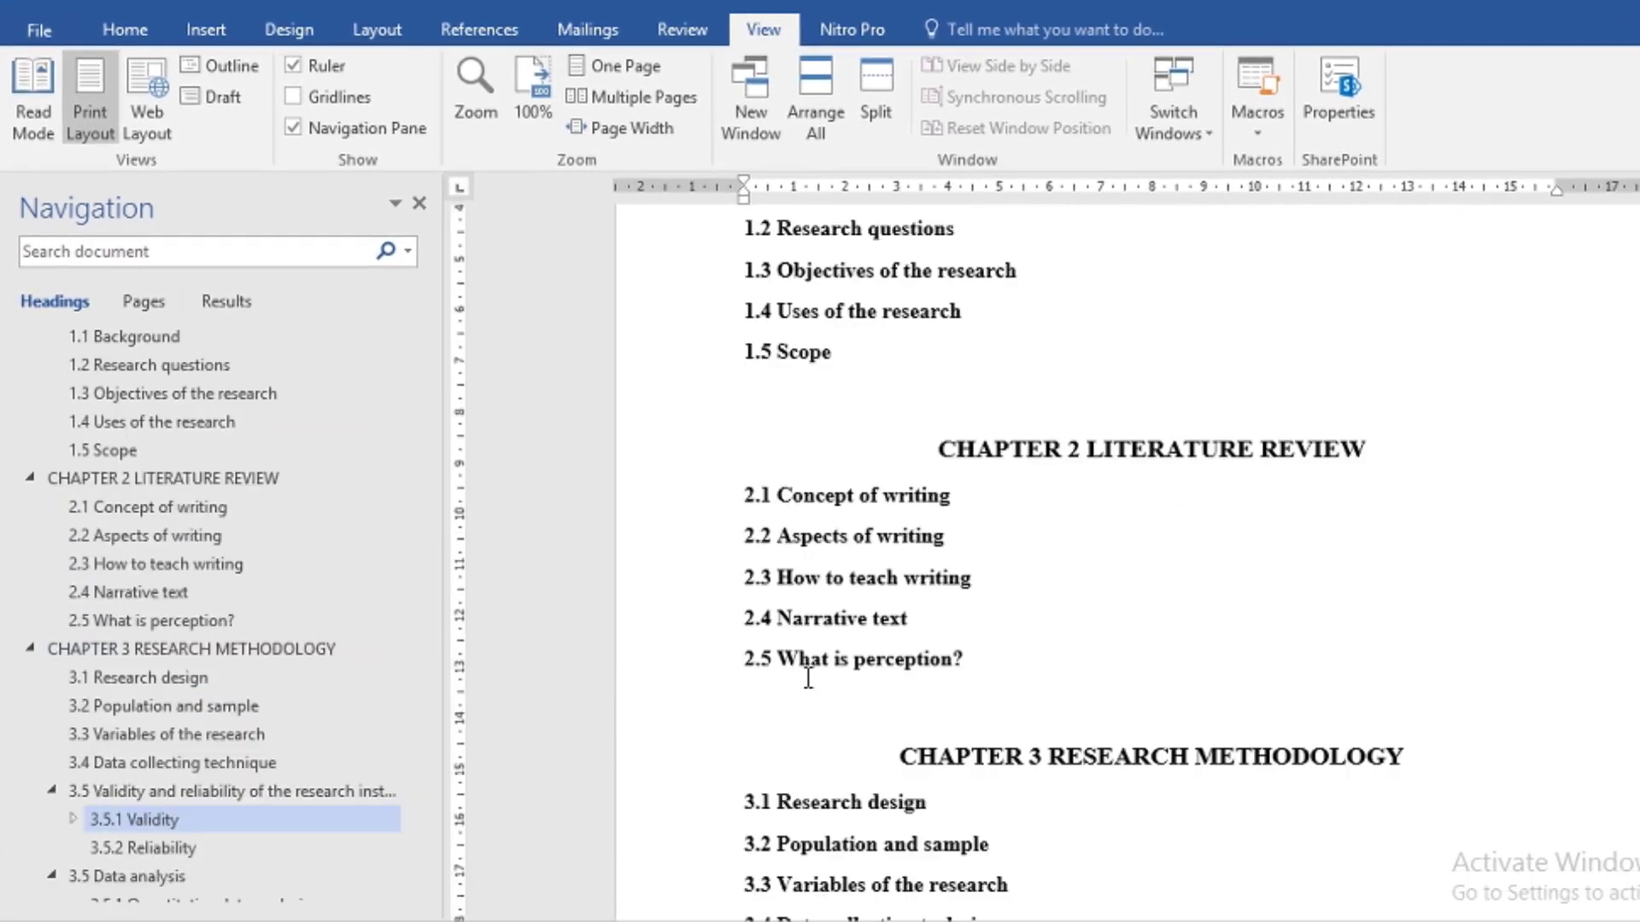
scroll(808, 678, up, 3)
scroll(1018, 623, up, 1)
scroll(1147, 560, down, 3)
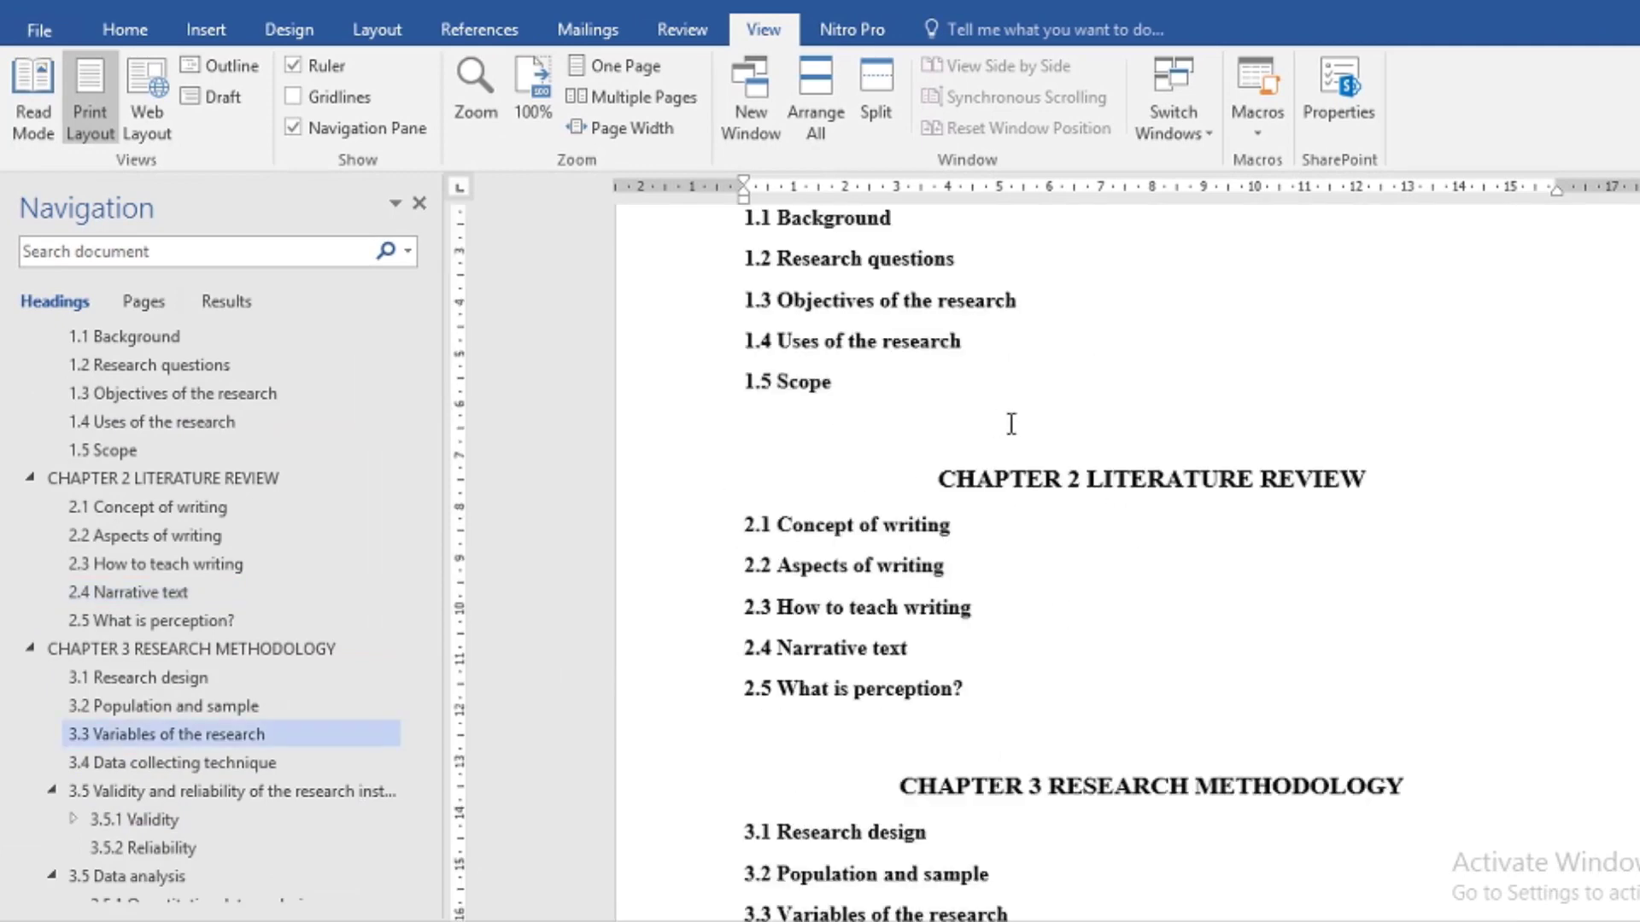
click(1010, 424)
scroll(1079, 479, up, 2)
- Add blank lines after 1.1 Background and 1.2 Research questions, removing the stray 1.3 text
click(1010, 416)
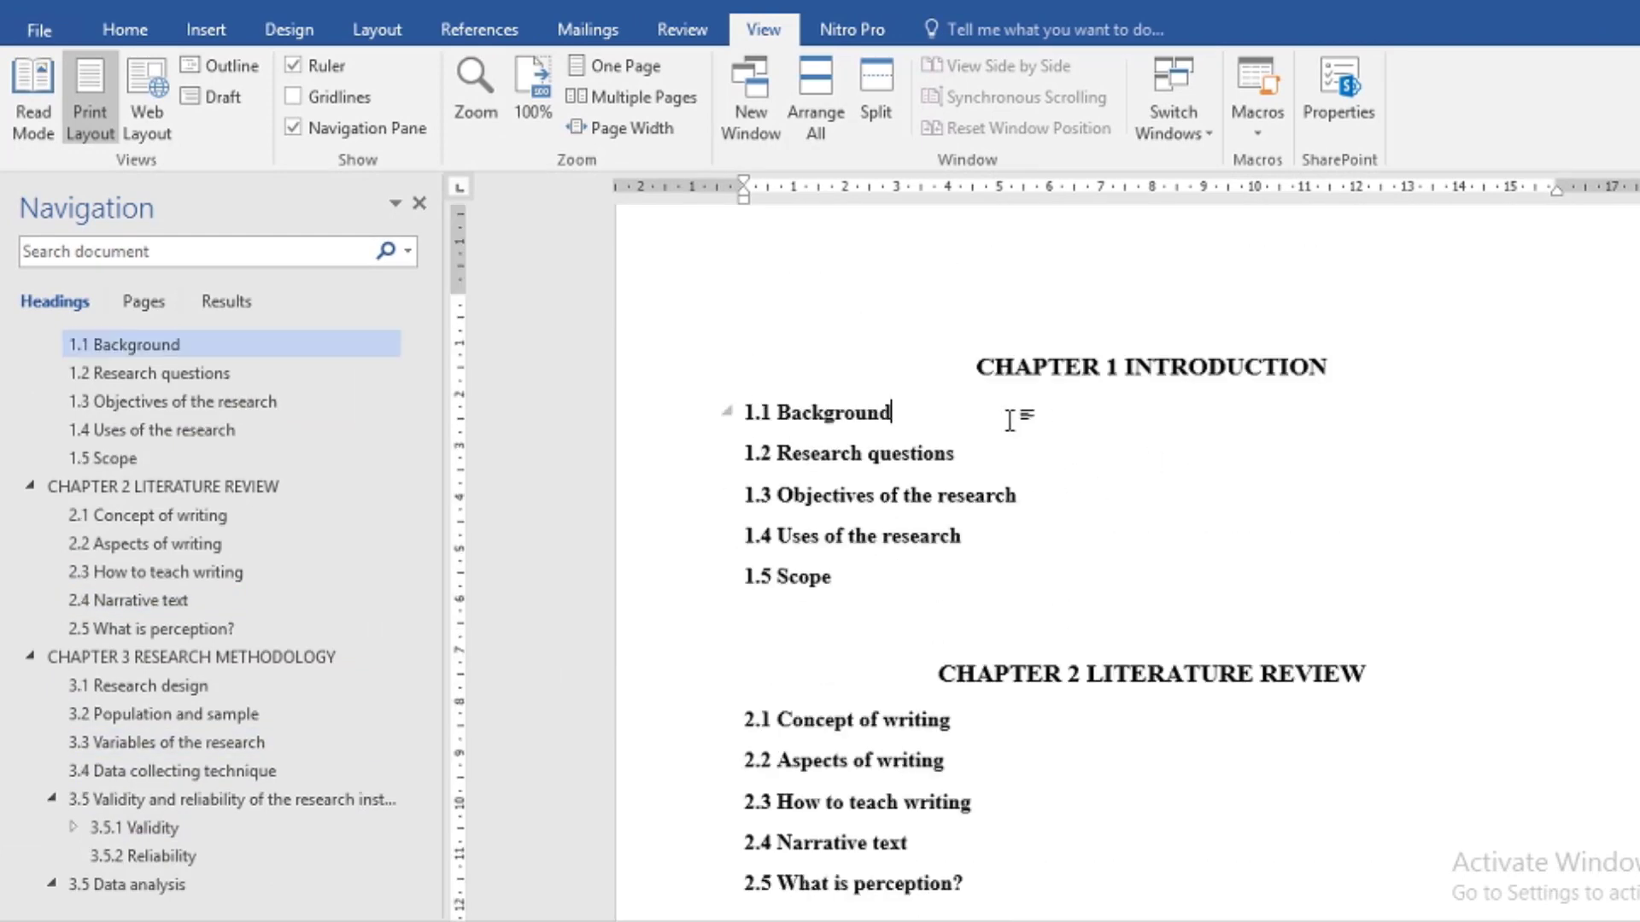
key(Return)
click(1021, 503)
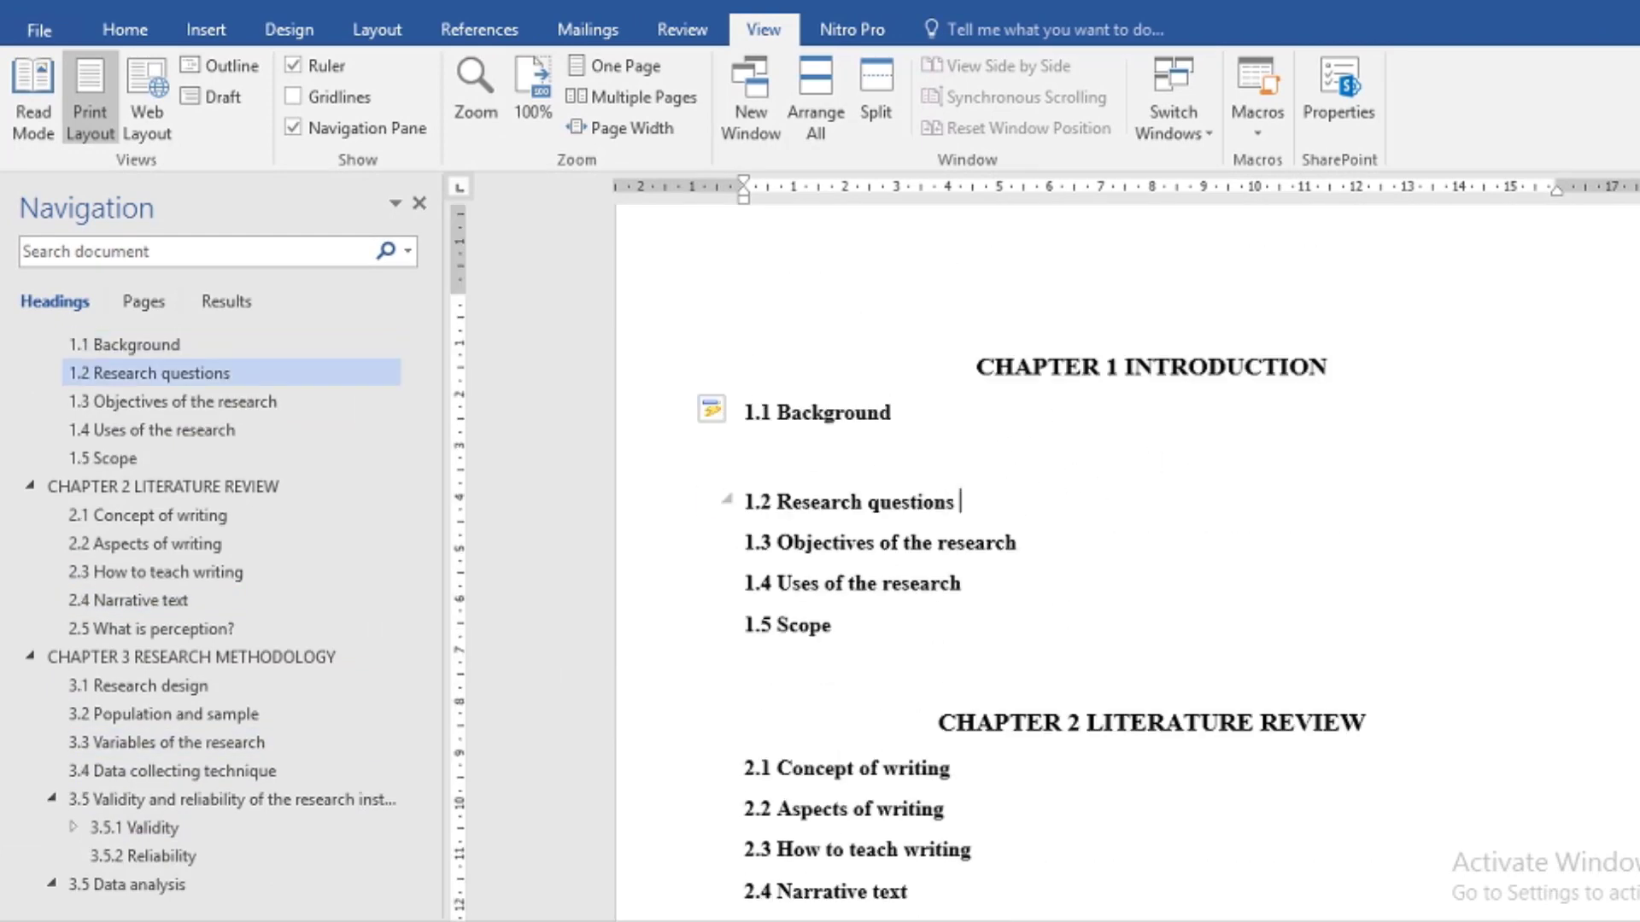
key(Return)
text(1.3)
key(BackSpace)
key(BackSpace)
key(BackSpace)
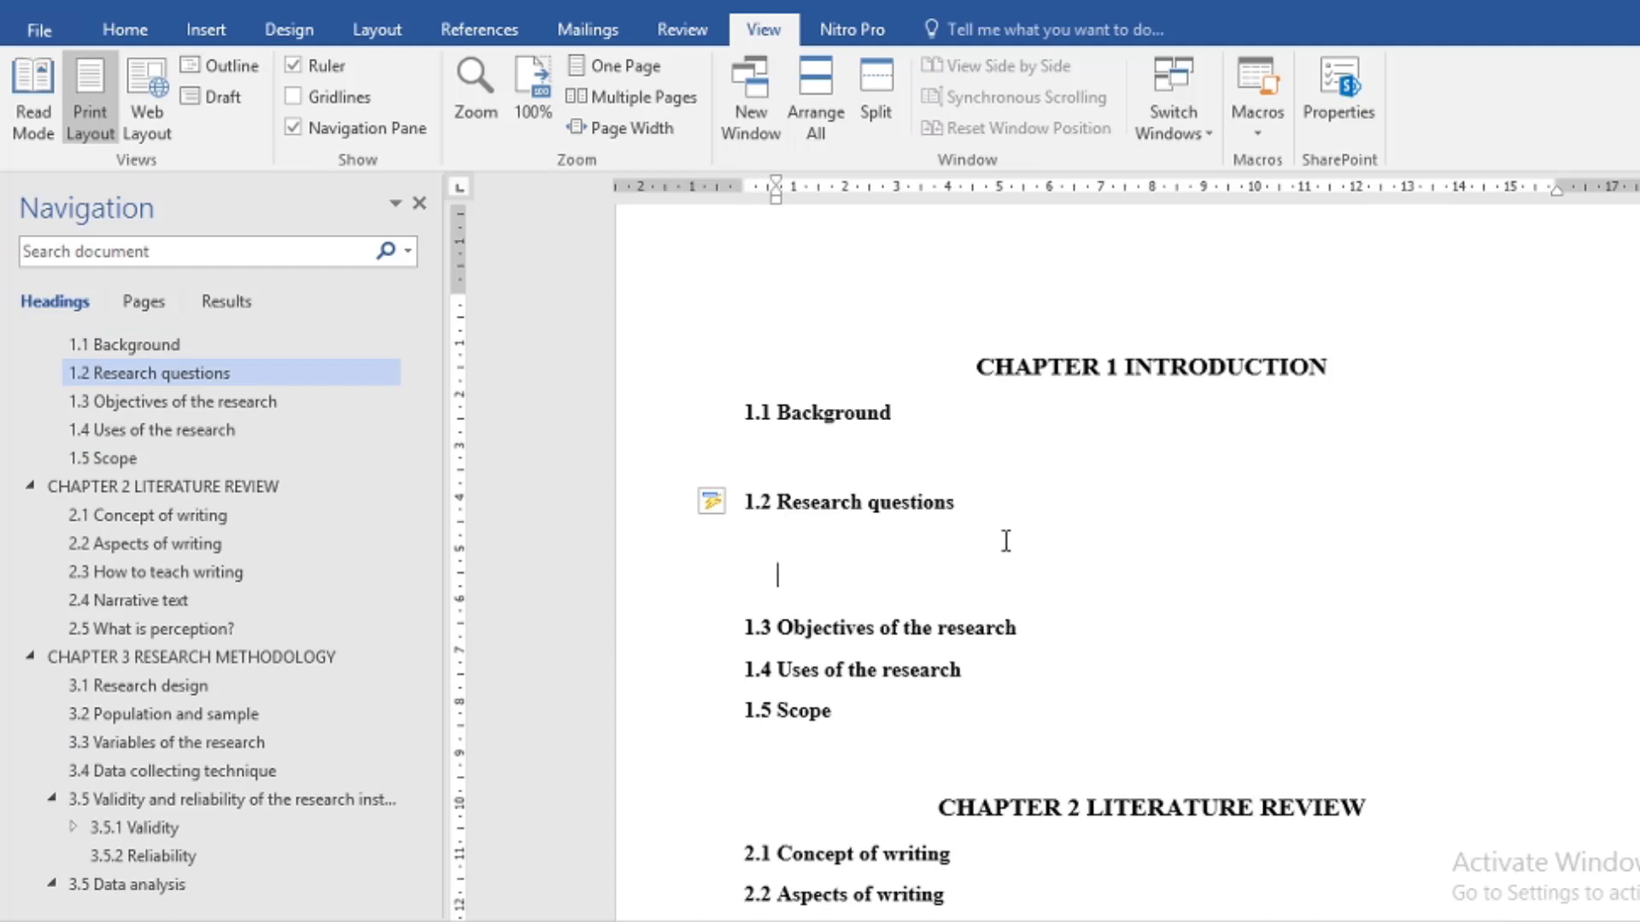
- Add blank lines after 1.3 Objectives and 1.4 Uses of the research, deleting stray characters
click(1043, 628)
key(Return)
text(1.4)
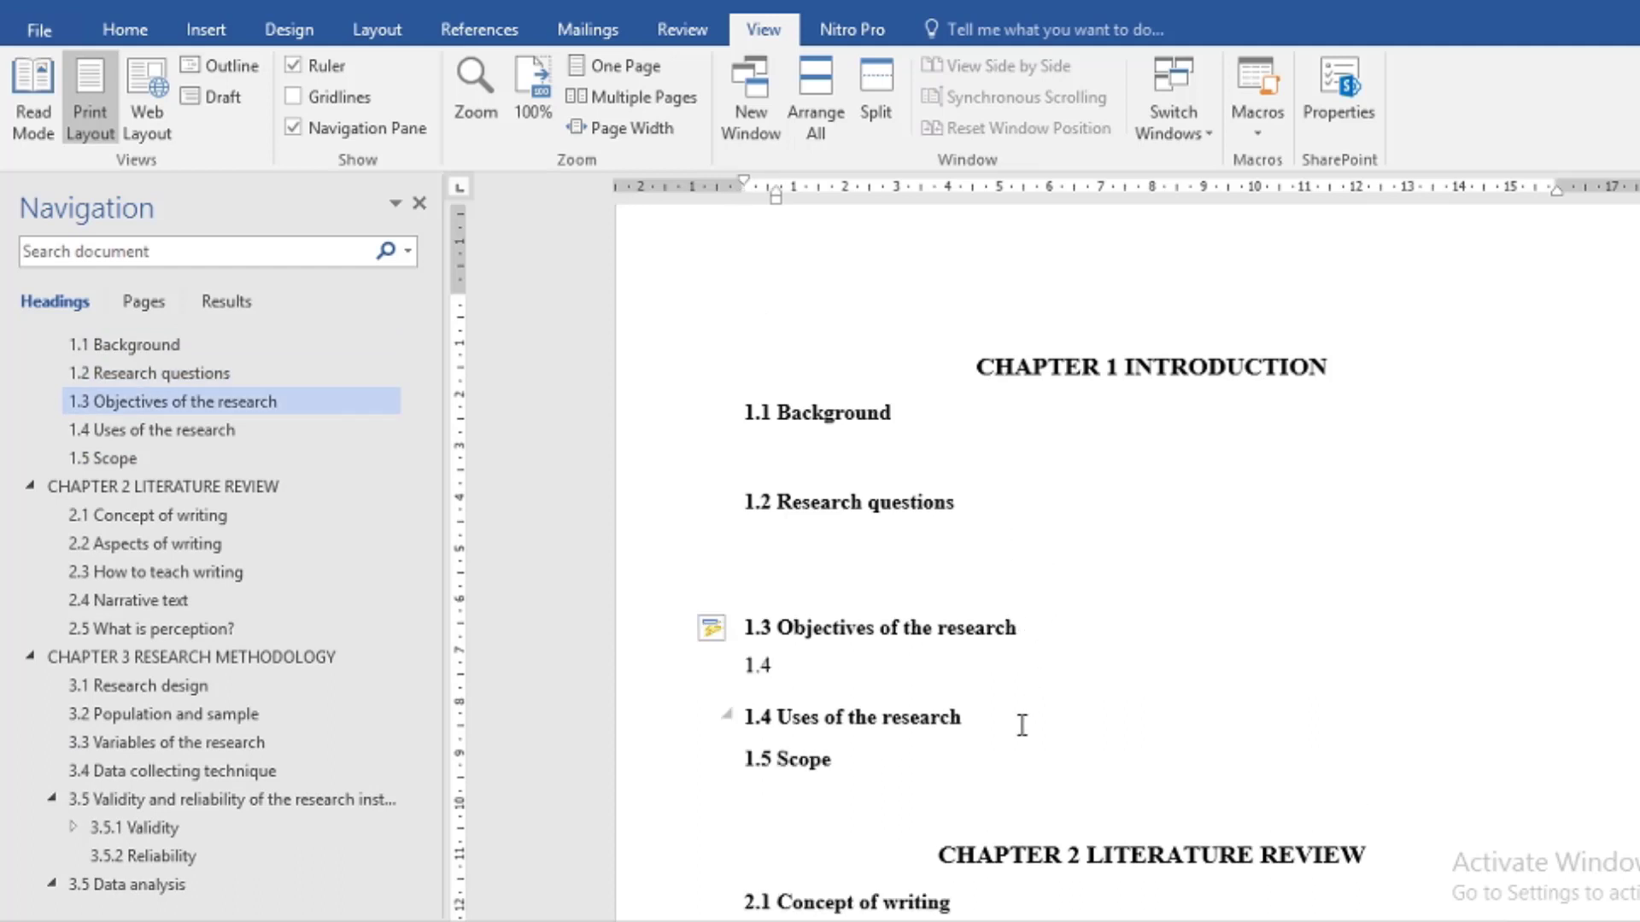
key(BackSpace)
key(BackSpace)
key(BackSpace)
key(BackSpace)
click(1078, 716)
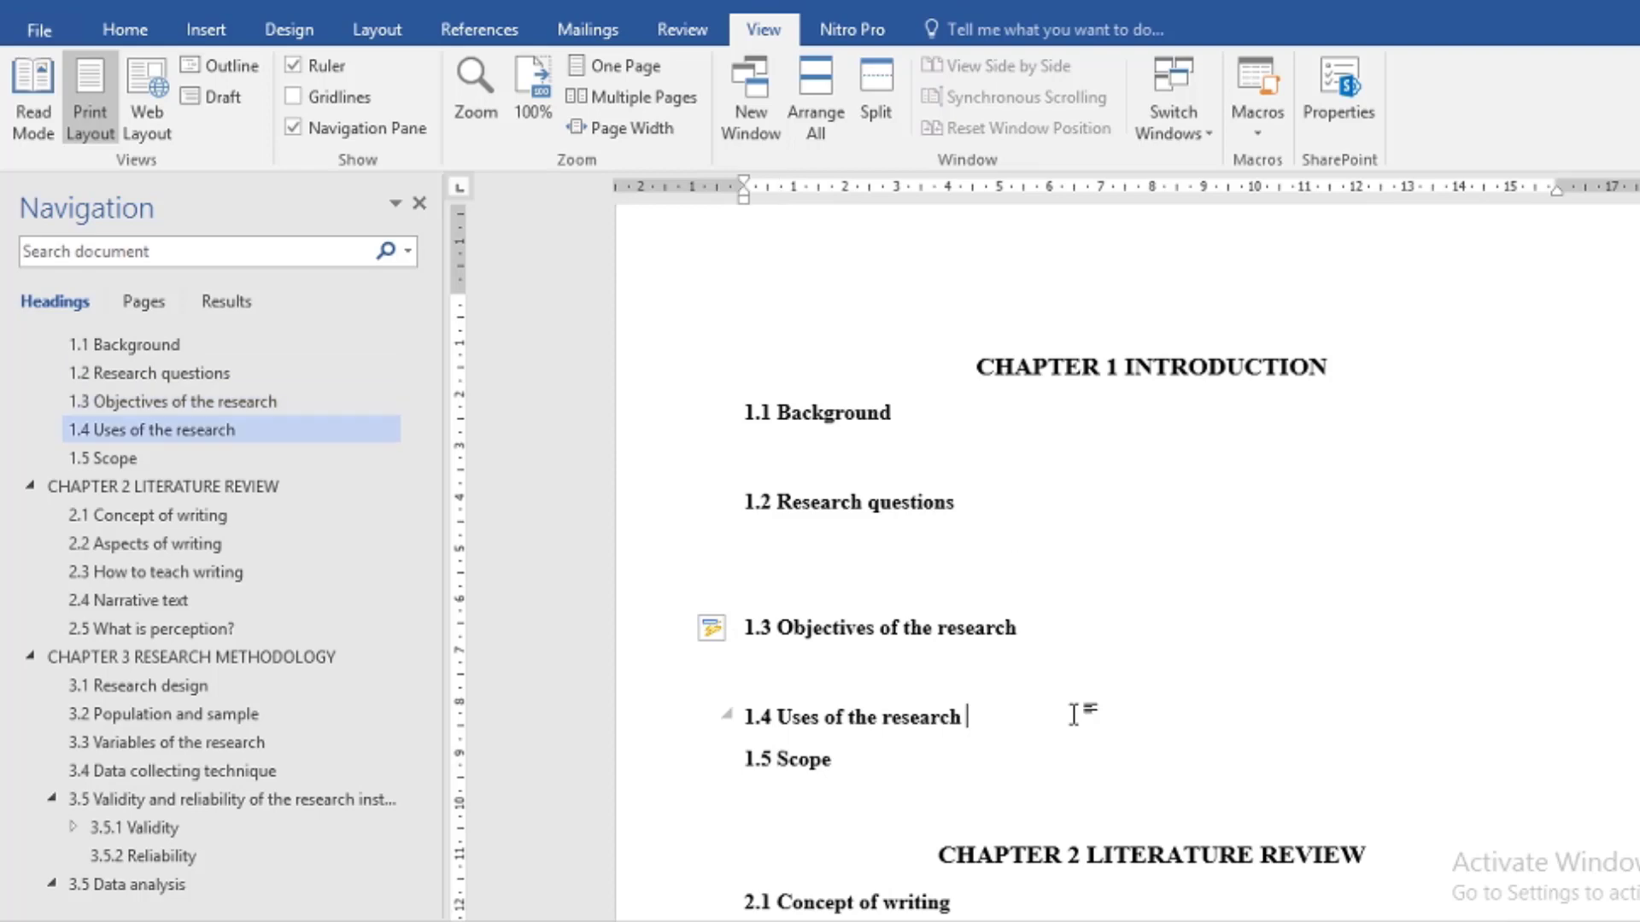
text(])
key(BackSpace)
key(Return)
text(1.5)
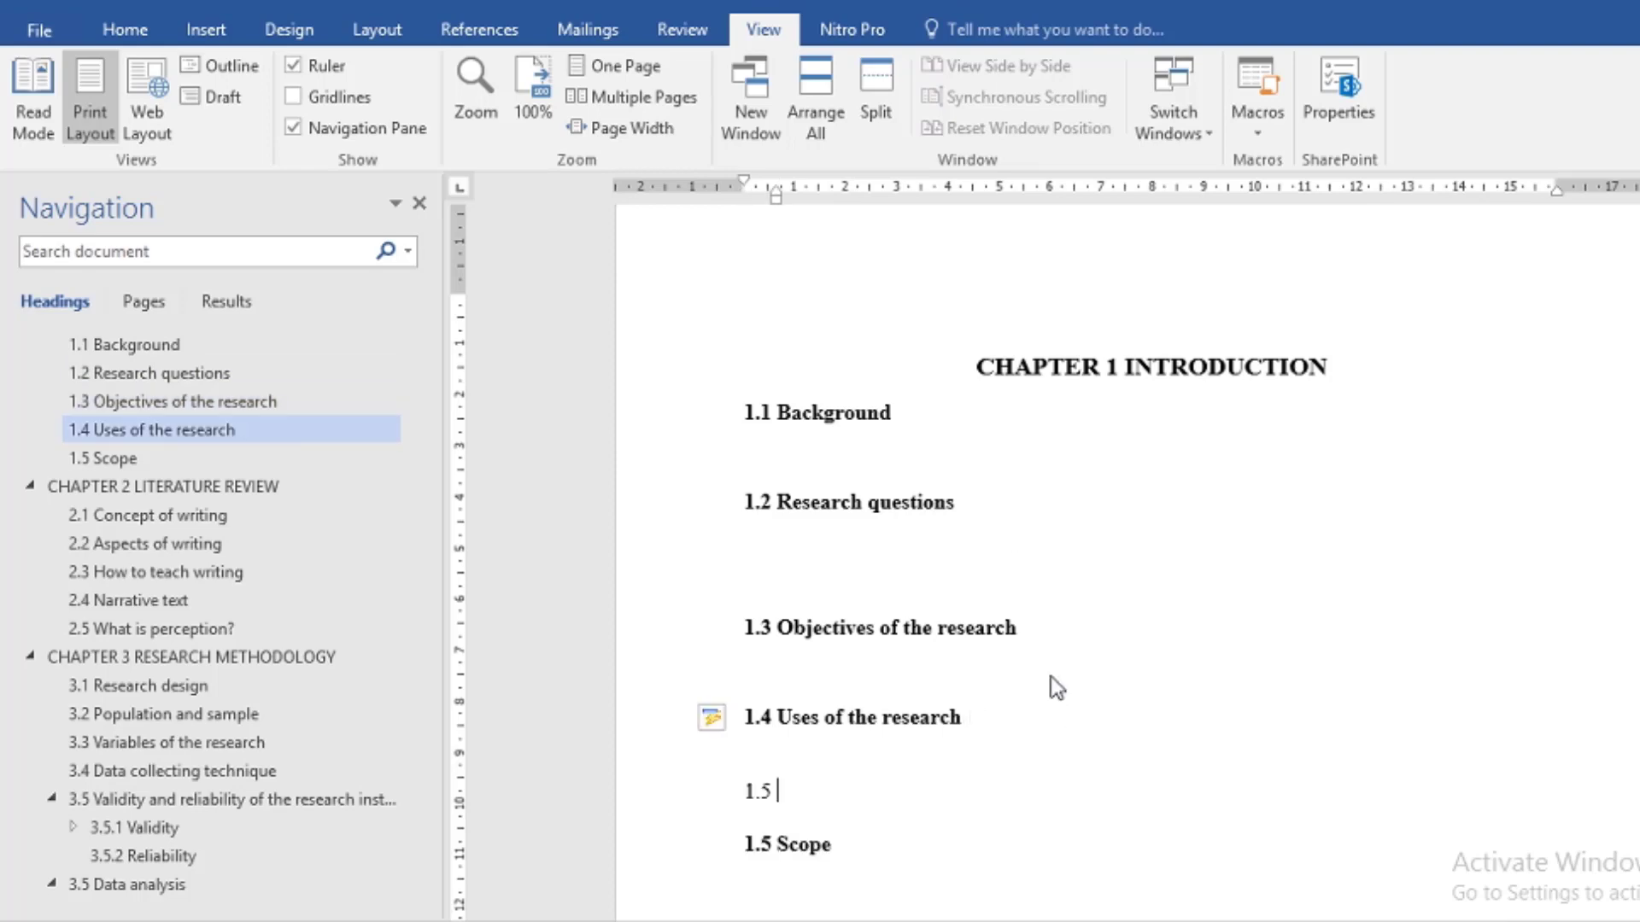
key(BackSpace)
key(BackSpace)
key(BackSpace)
- Add blank lines below 1.5 Scope to push CHAPTER 2 LITERATURE REVIEW down the page
scroll(1106, 614, down, 3)
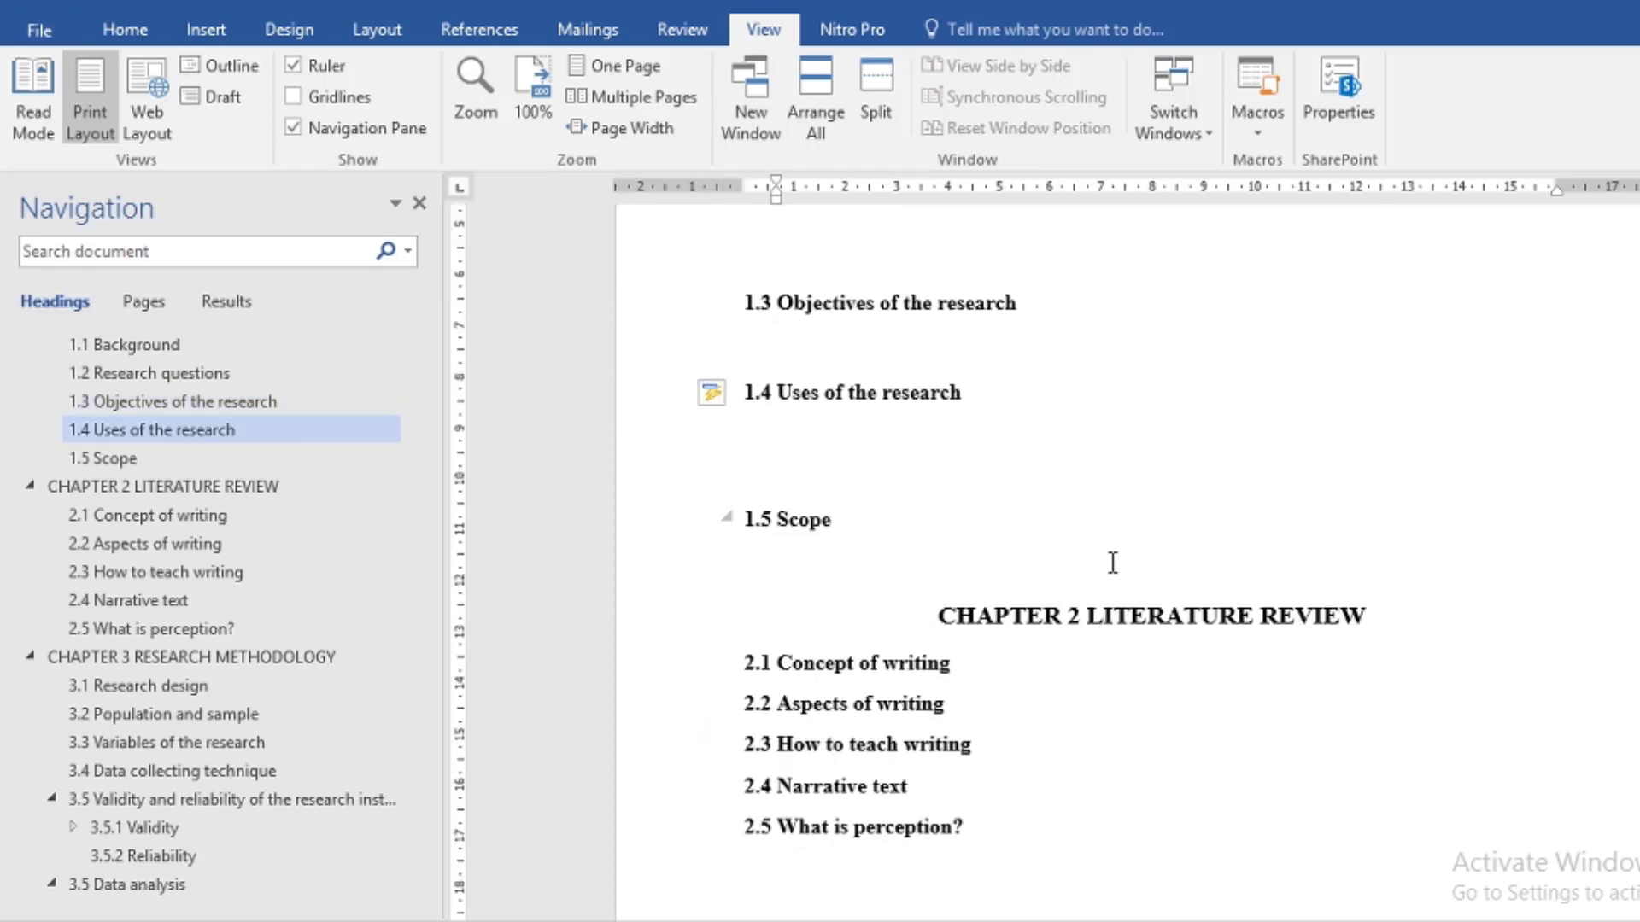
click(1113, 562)
key(Return)
key(Return)
key(Return)
key(Return)
scroll(1386, 499, down, 1)
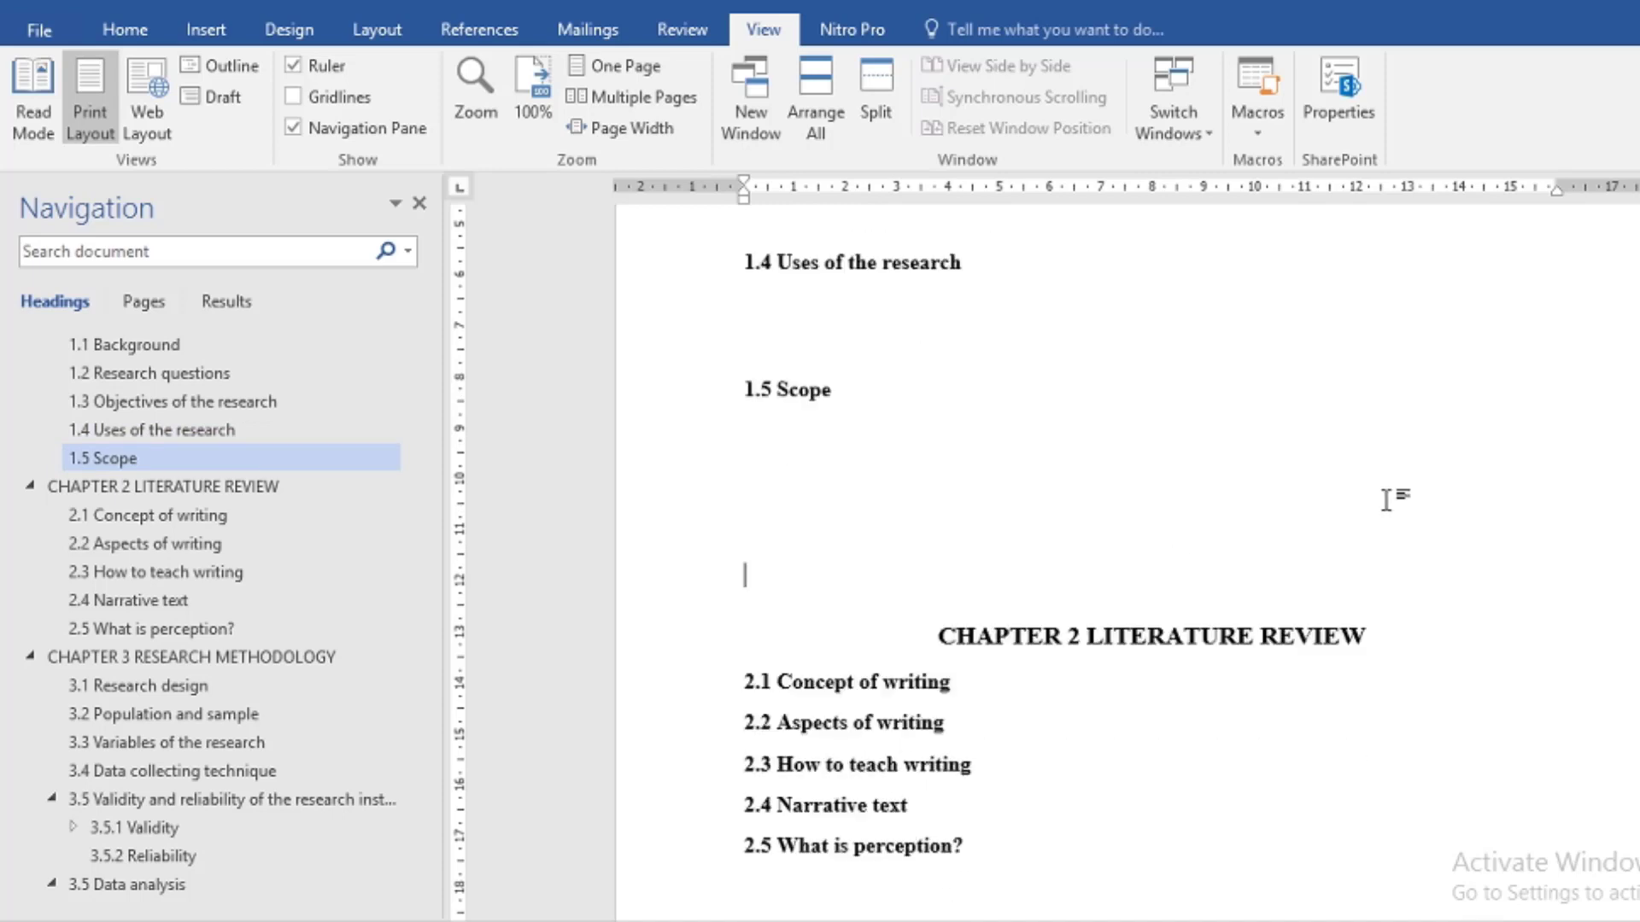
scroll(1385, 500, down, 1)
key(Return)
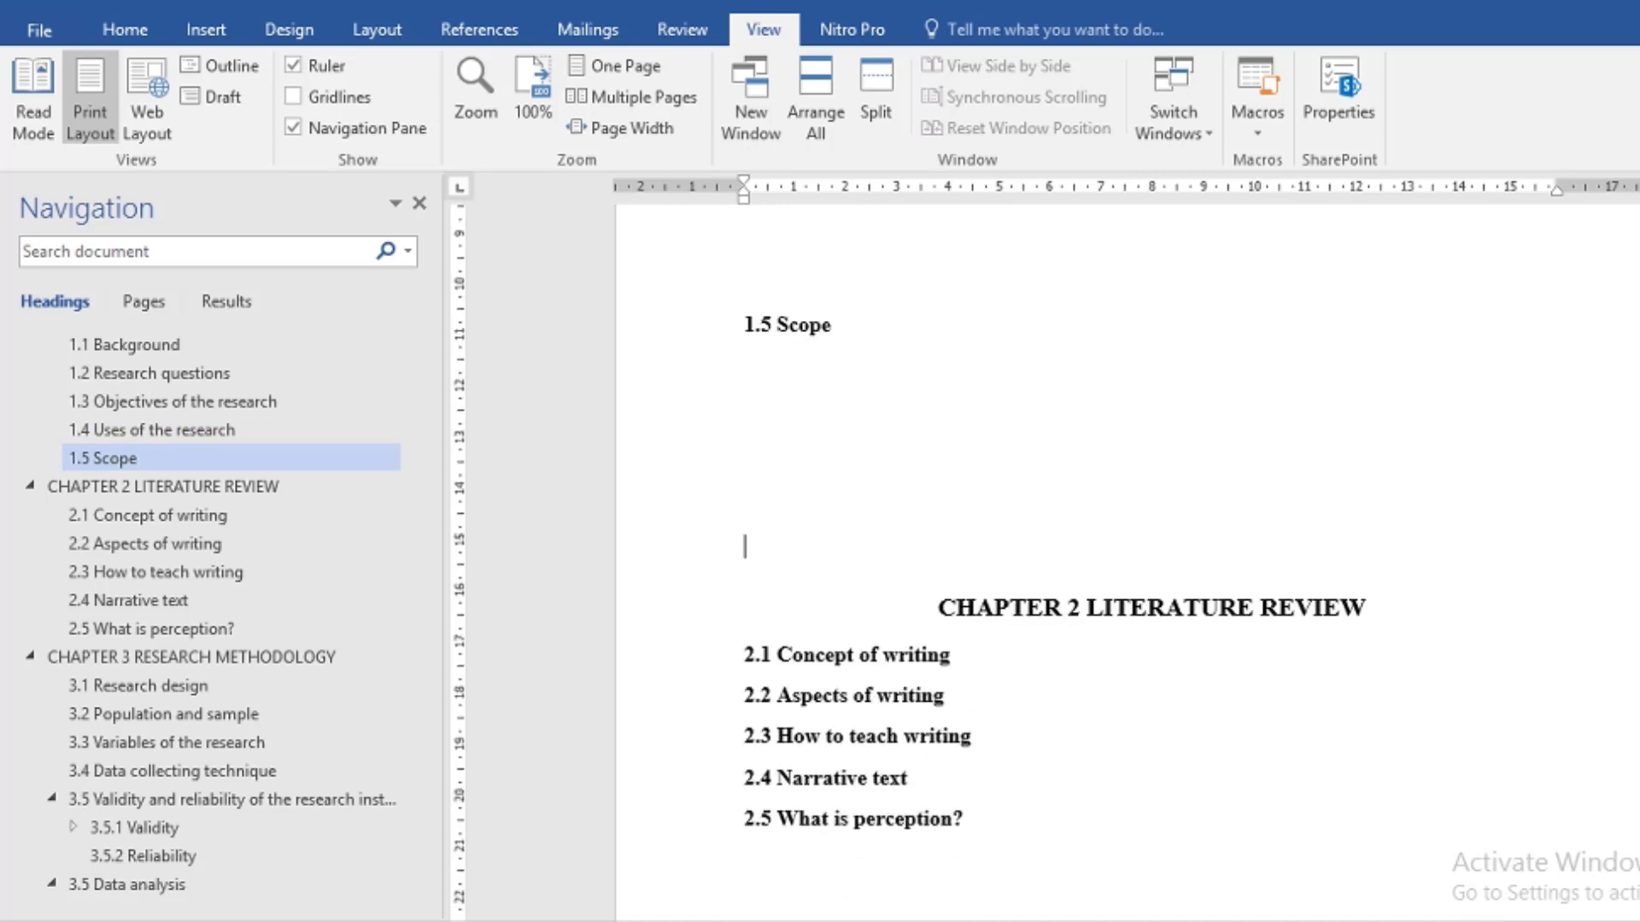
key(Return)
key(Return)
key(Return)
key(Return)
key(Return)
- Add blank lines below 2.5 What is perception? to push Chapter 3 onto a new page
scroll(1383, 501, down, 2)
scroll(1358, 504, down, 3)
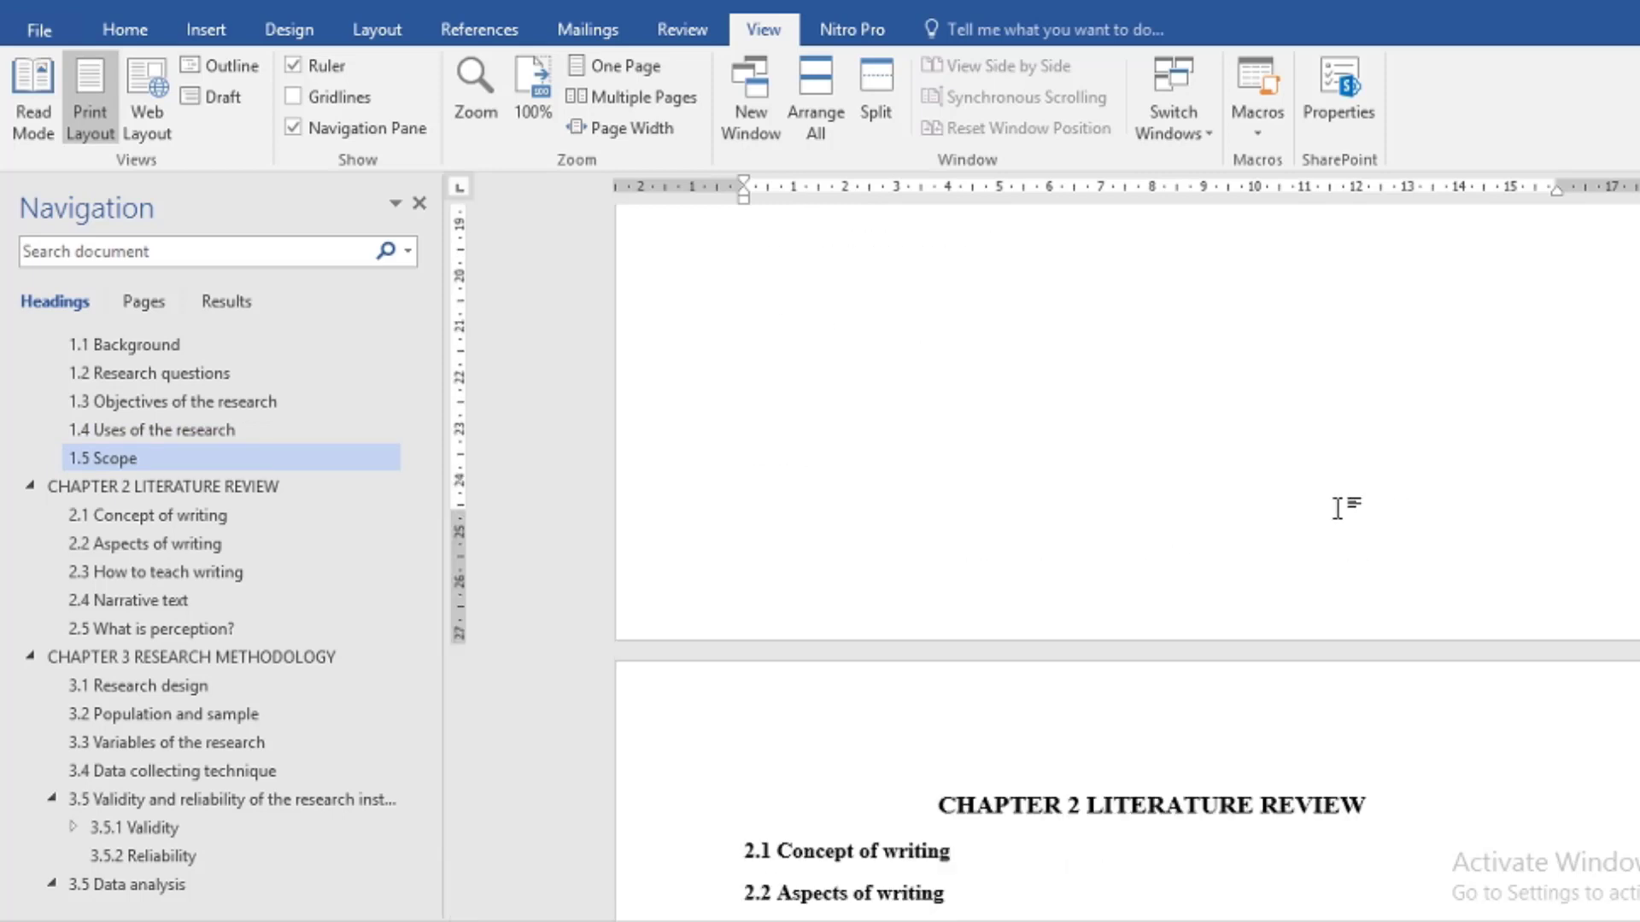
scroll(1238, 512, down, 2)
scroll(1068, 461, down, 4)
scroll(1002, 403, down, 6)
scroll(962, 257, up, 1)
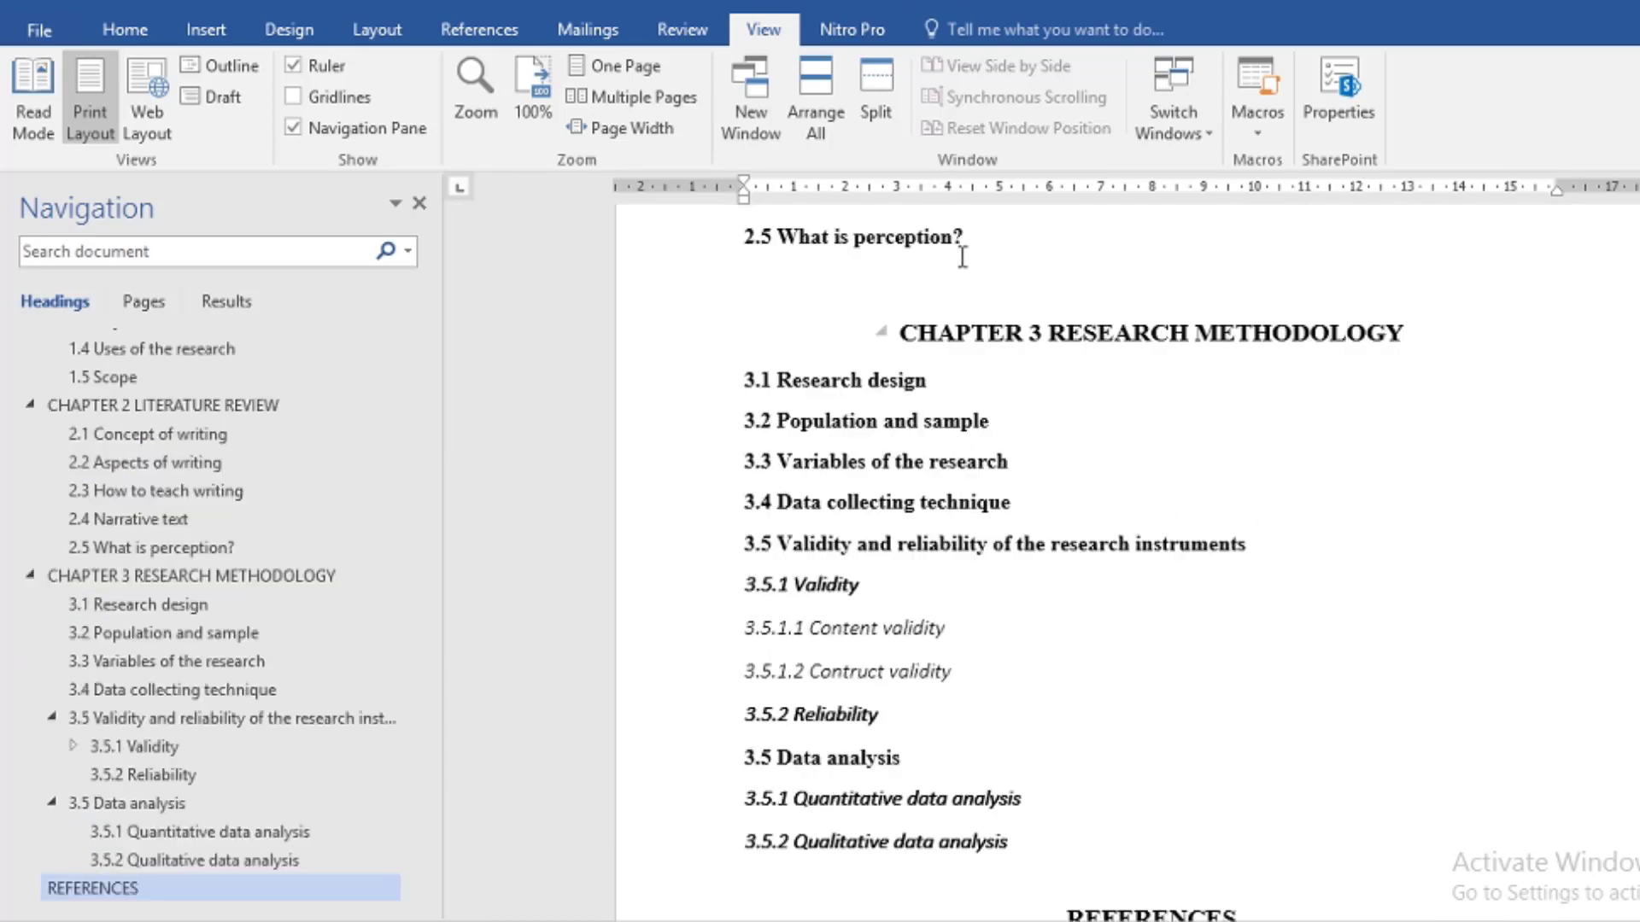
click(1011, 282)
key(Return)
key(Return)
key(Return)
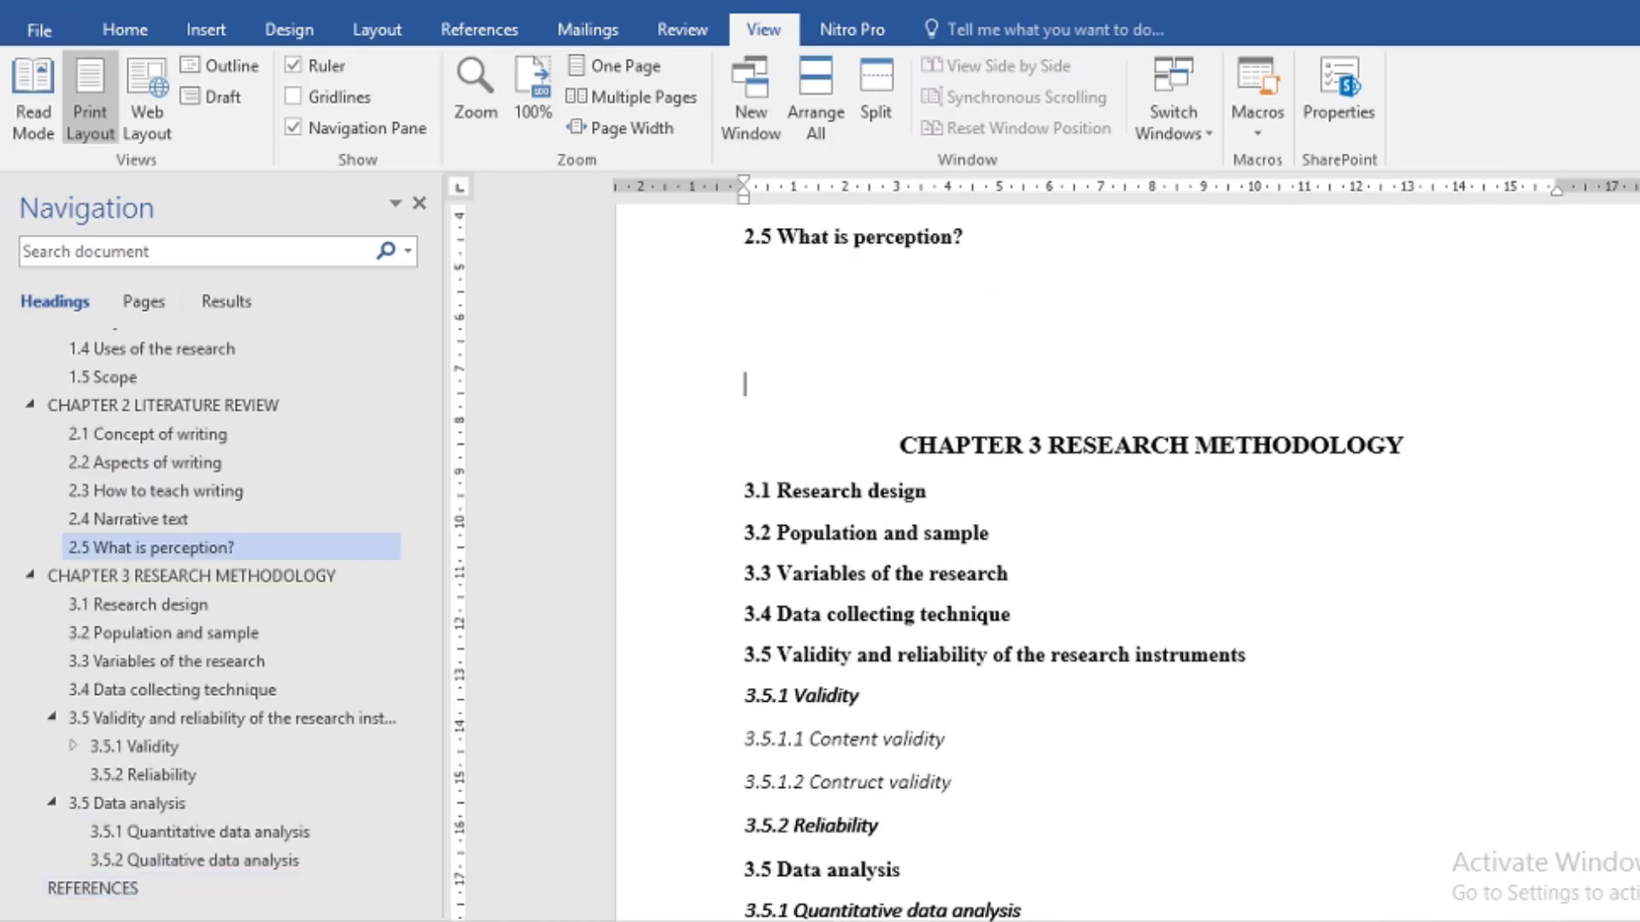
key(Return)
key(Return)
key(Return)
key(Return)
key(Return)
key(Return)
key(Return)
- Add blank lines above REFERENCES until it starts at the top of the next page
scroll(1332, 444, down, 5)
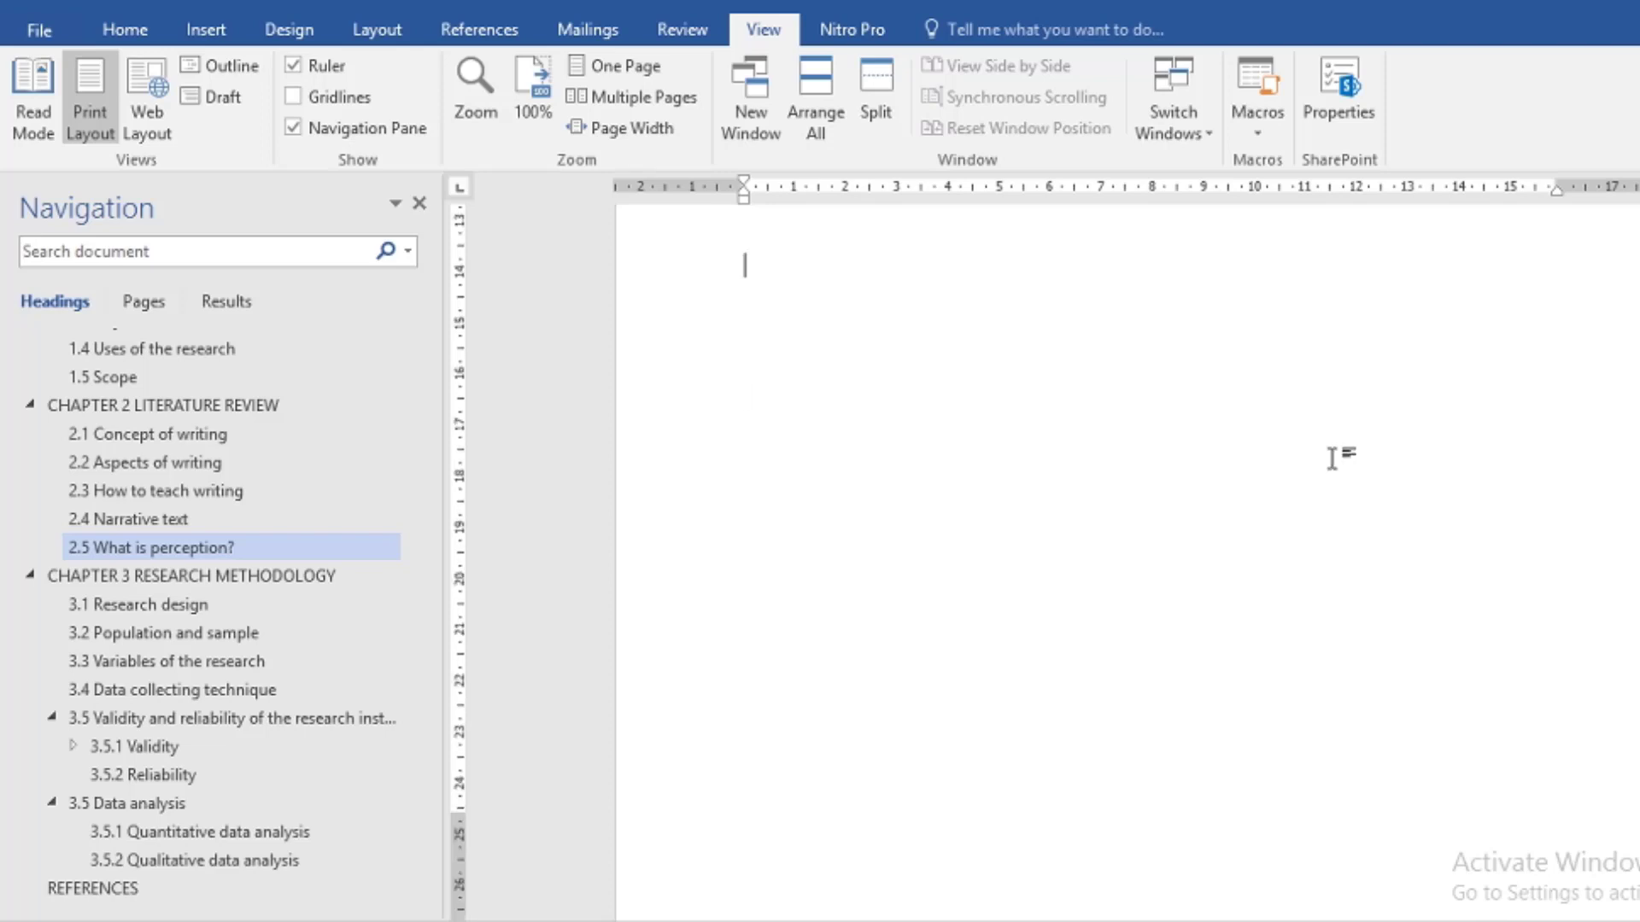
scroll(1288, 479, down, 4)
scroll(1195, 461, down, 3)
scroll(1196, 529, down, 6)
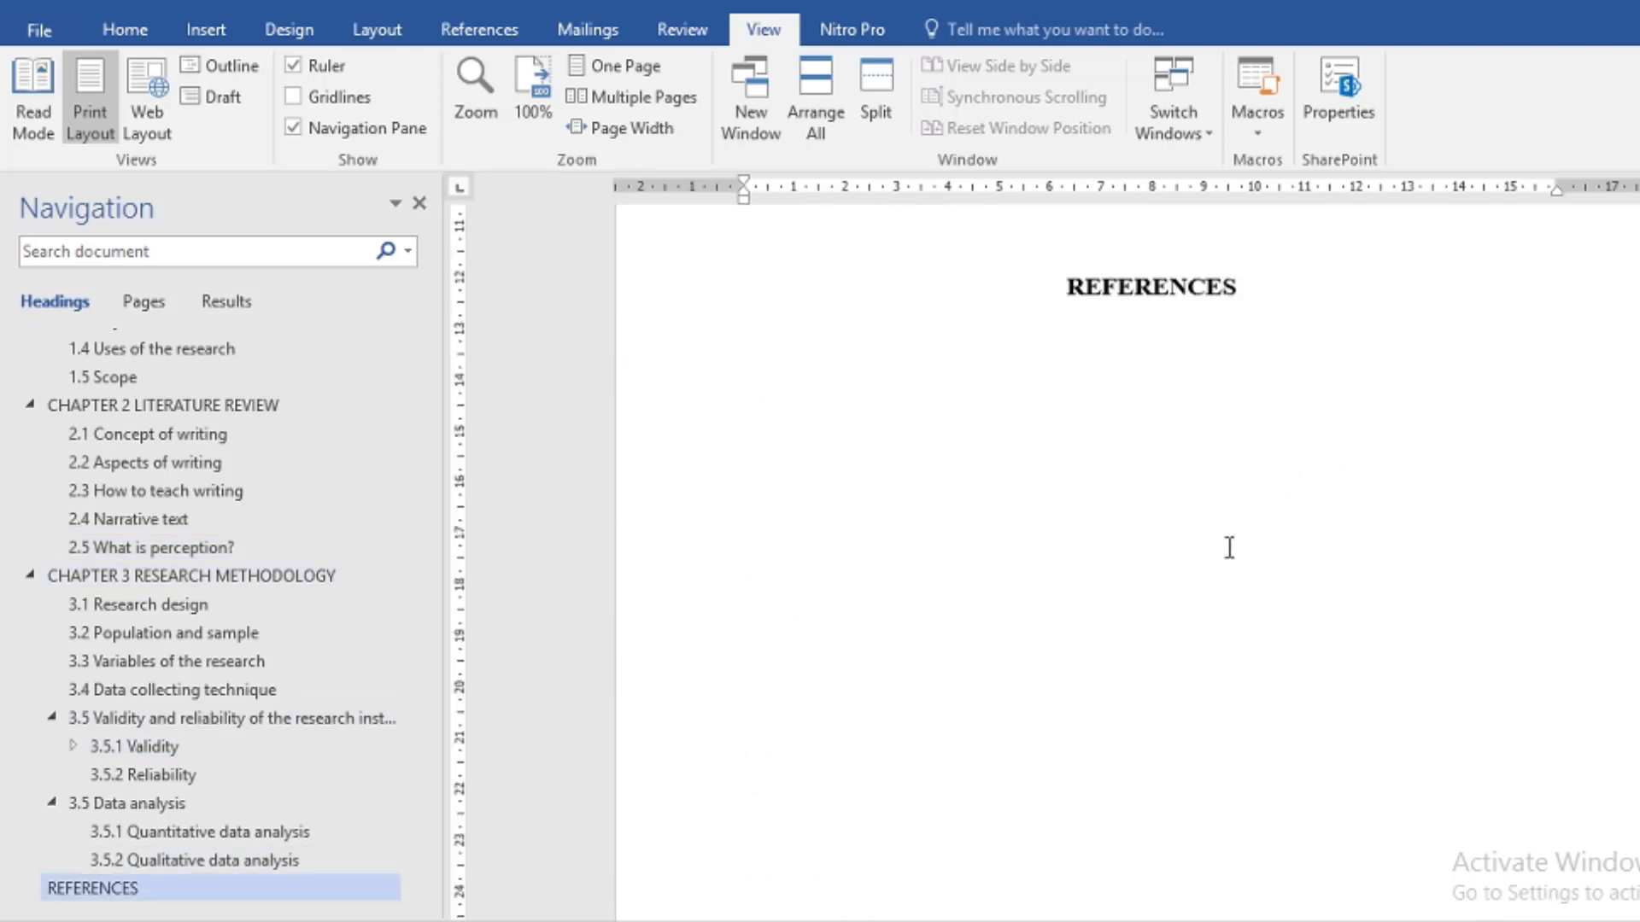
scroll(1210, 513, up, 2)
click(1170, 399)
key(Return)
key(Return)
key(Return)
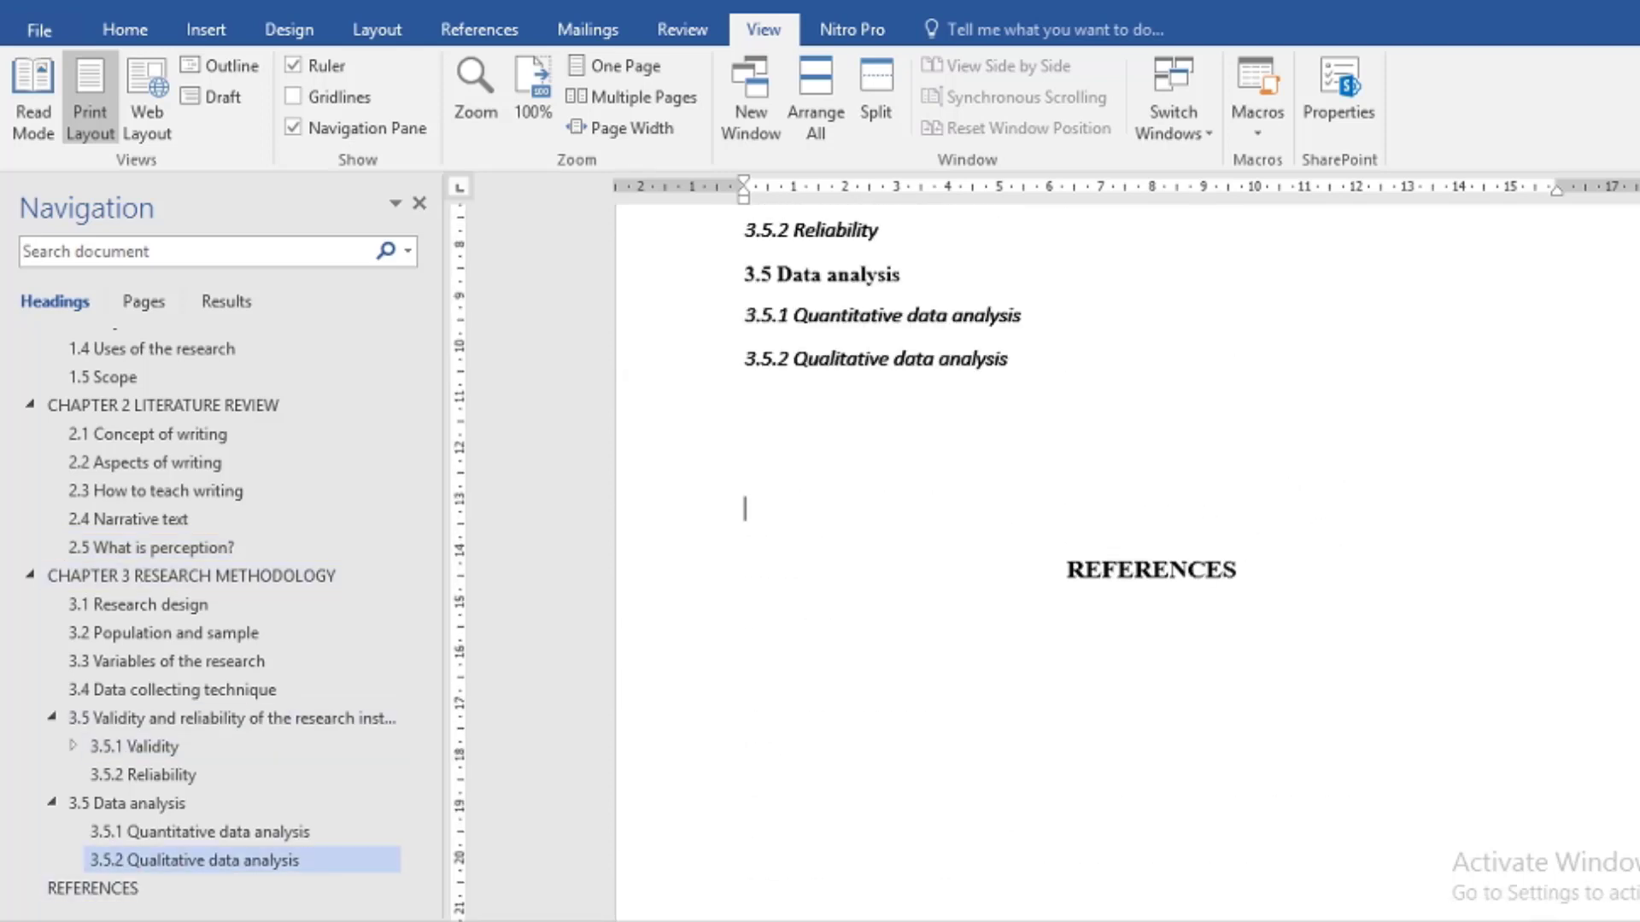
key(Return)
key(Return)
key(Return)
key(Return)
key(Return)
key(Return)
key(Return)
key(Return)
key(Return)
key(Return)
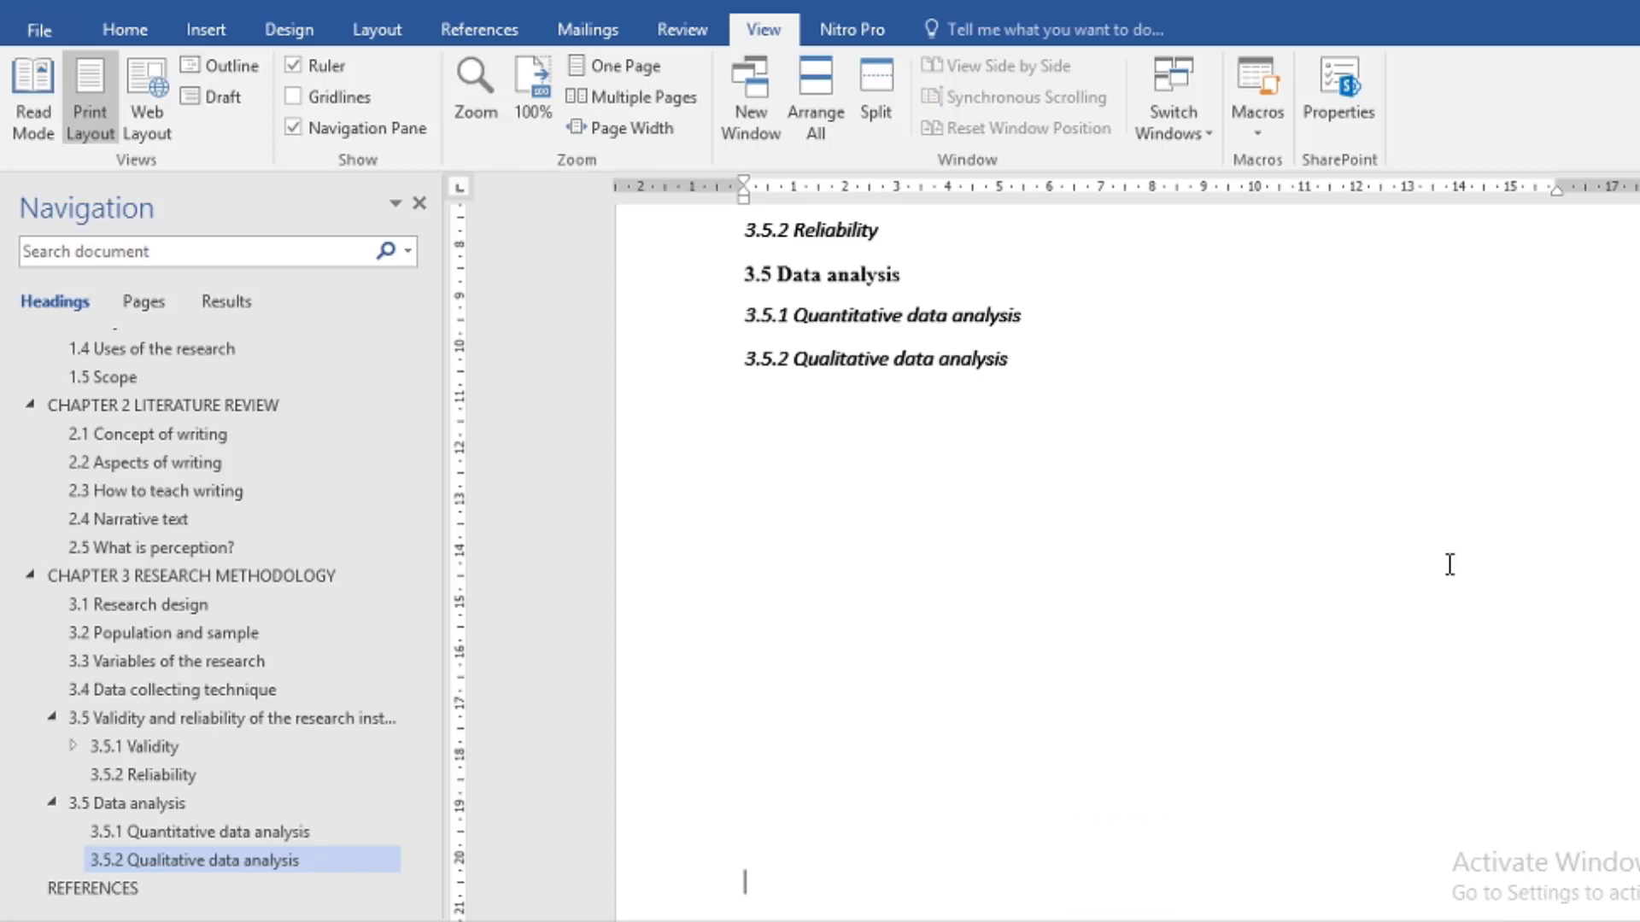
scroll(1449, 563, down, 3)
key(Return)
key(Return)
key(Return)
scroll(1366, 563, down, 3)
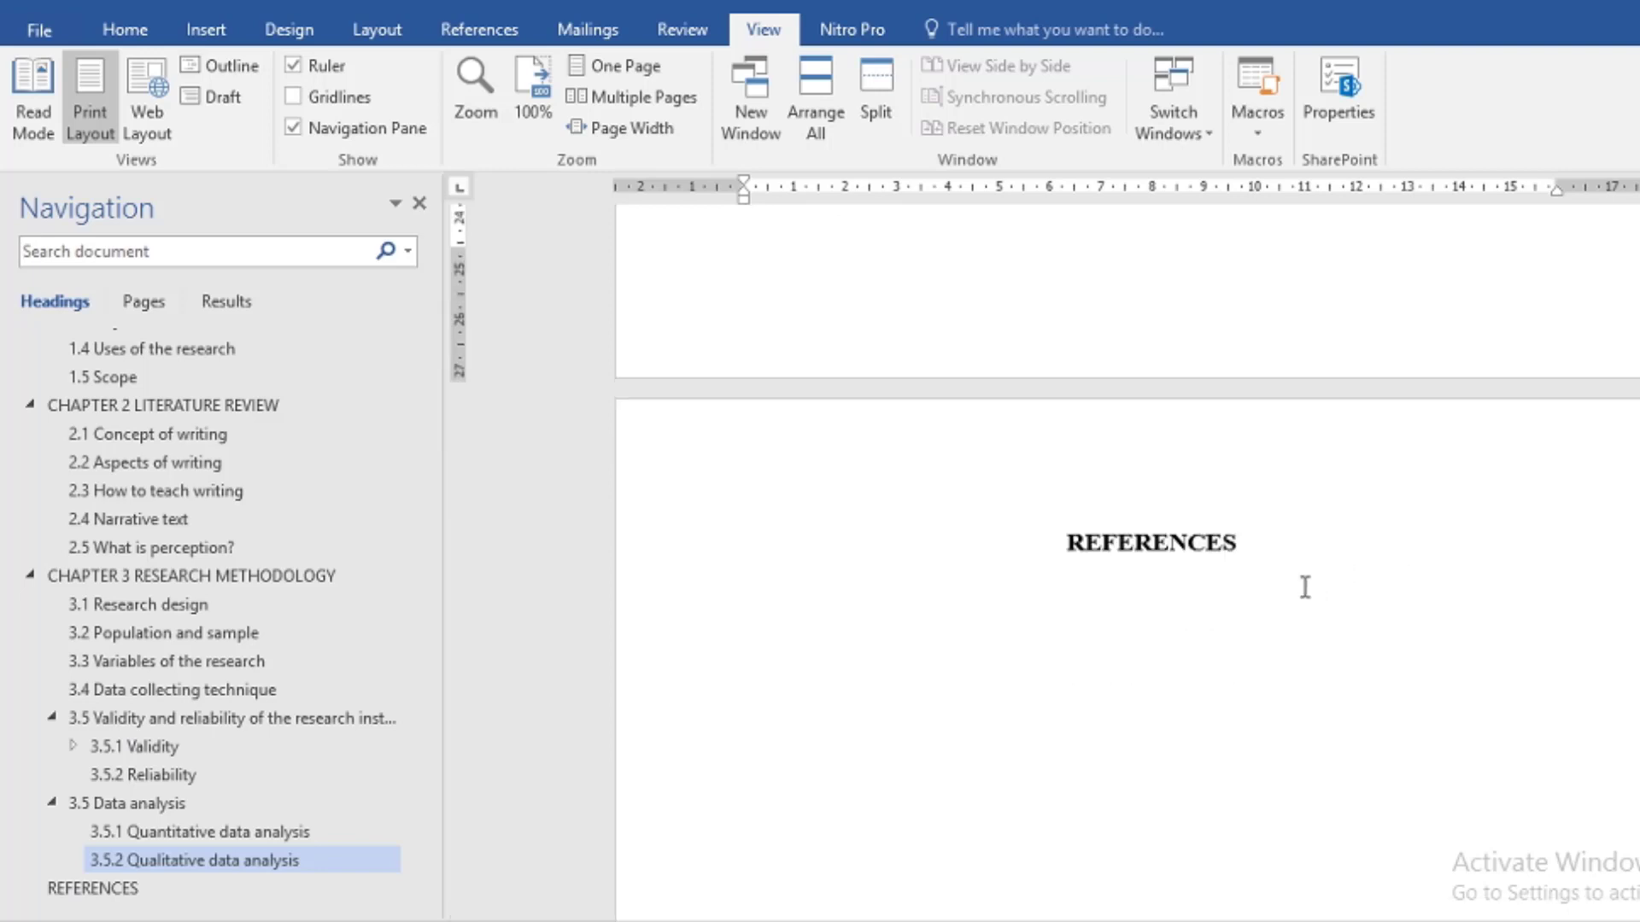
scroll(1281, 564, down, 2)
scroll(969, 424, up, 3)
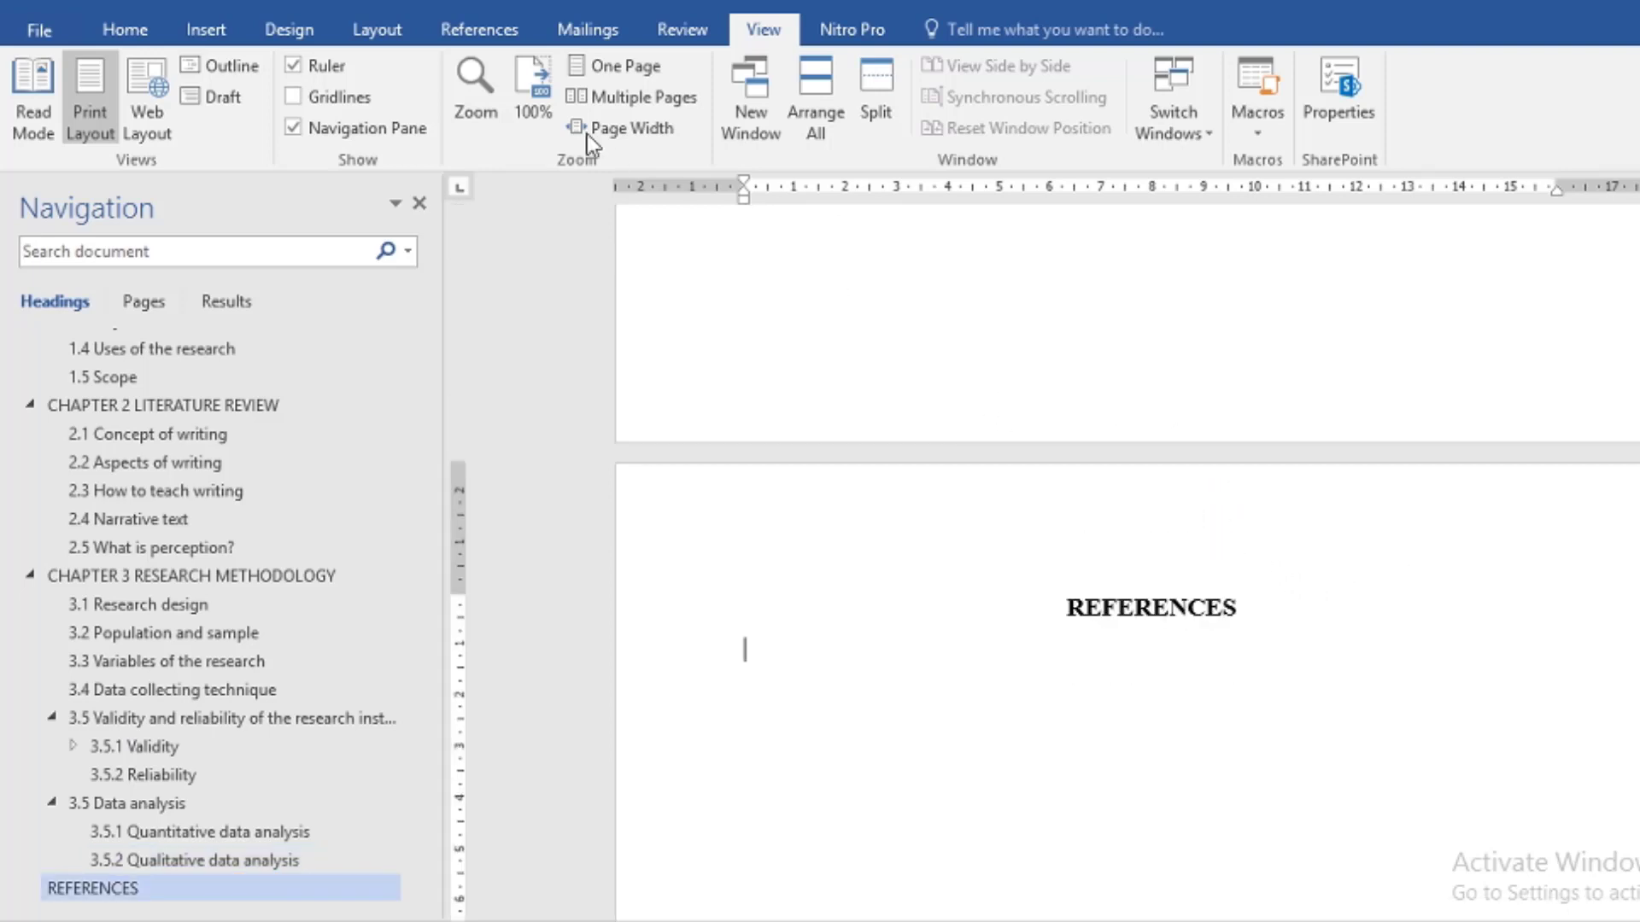
- Insert Plain Number 2 page numbers centred at the page bottom, then close the footer
click(183, 23)
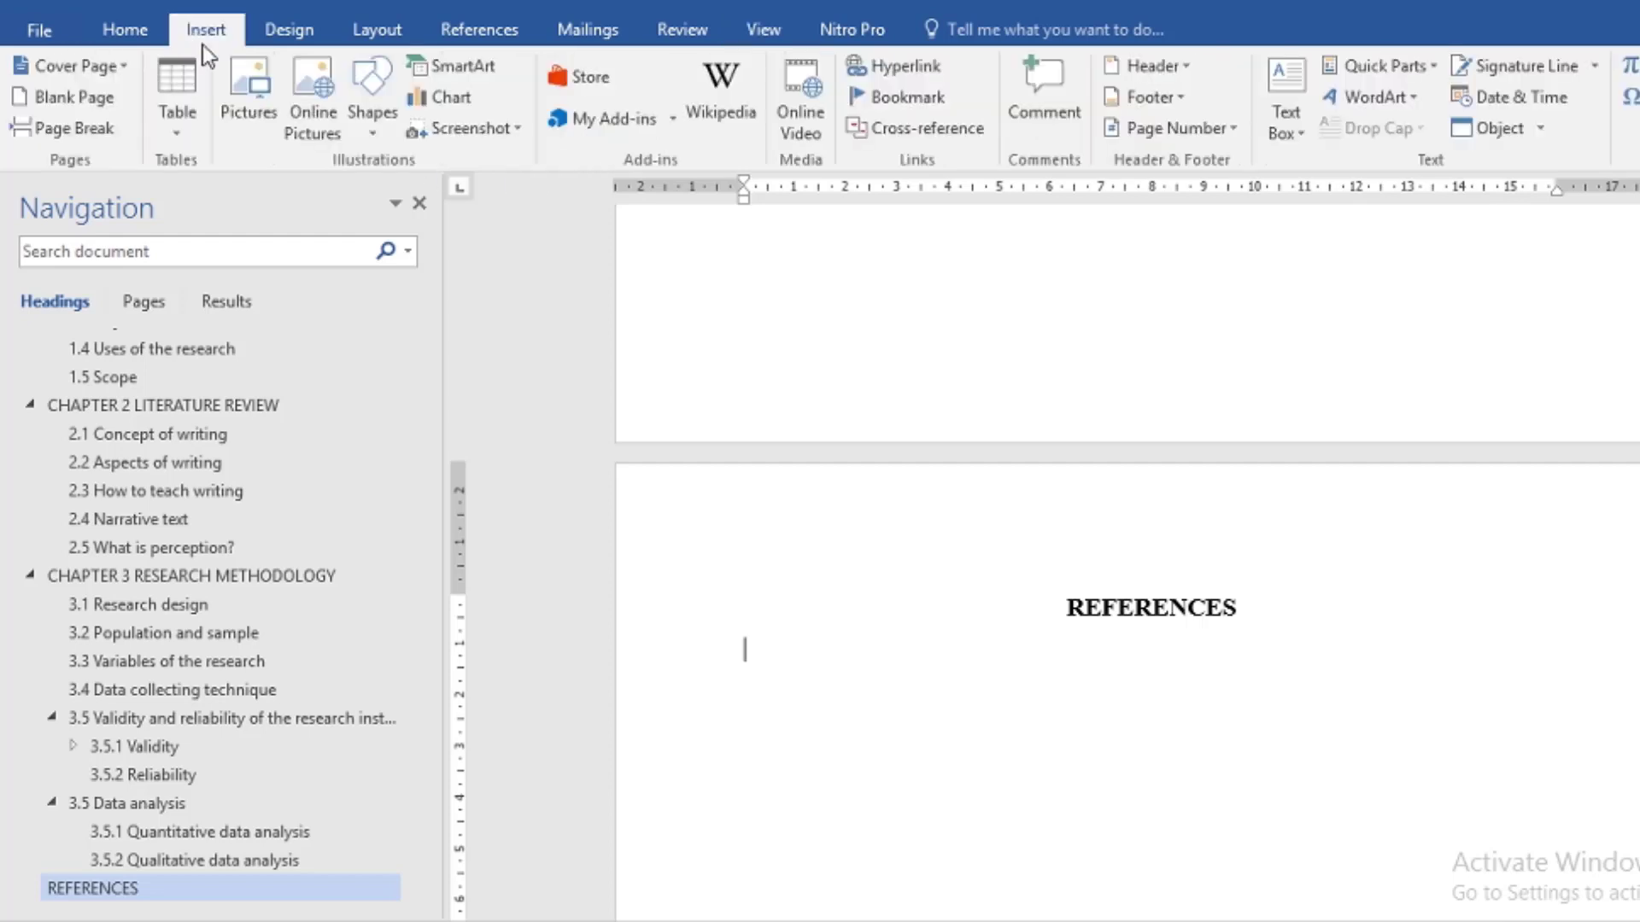
click(1221, 127)
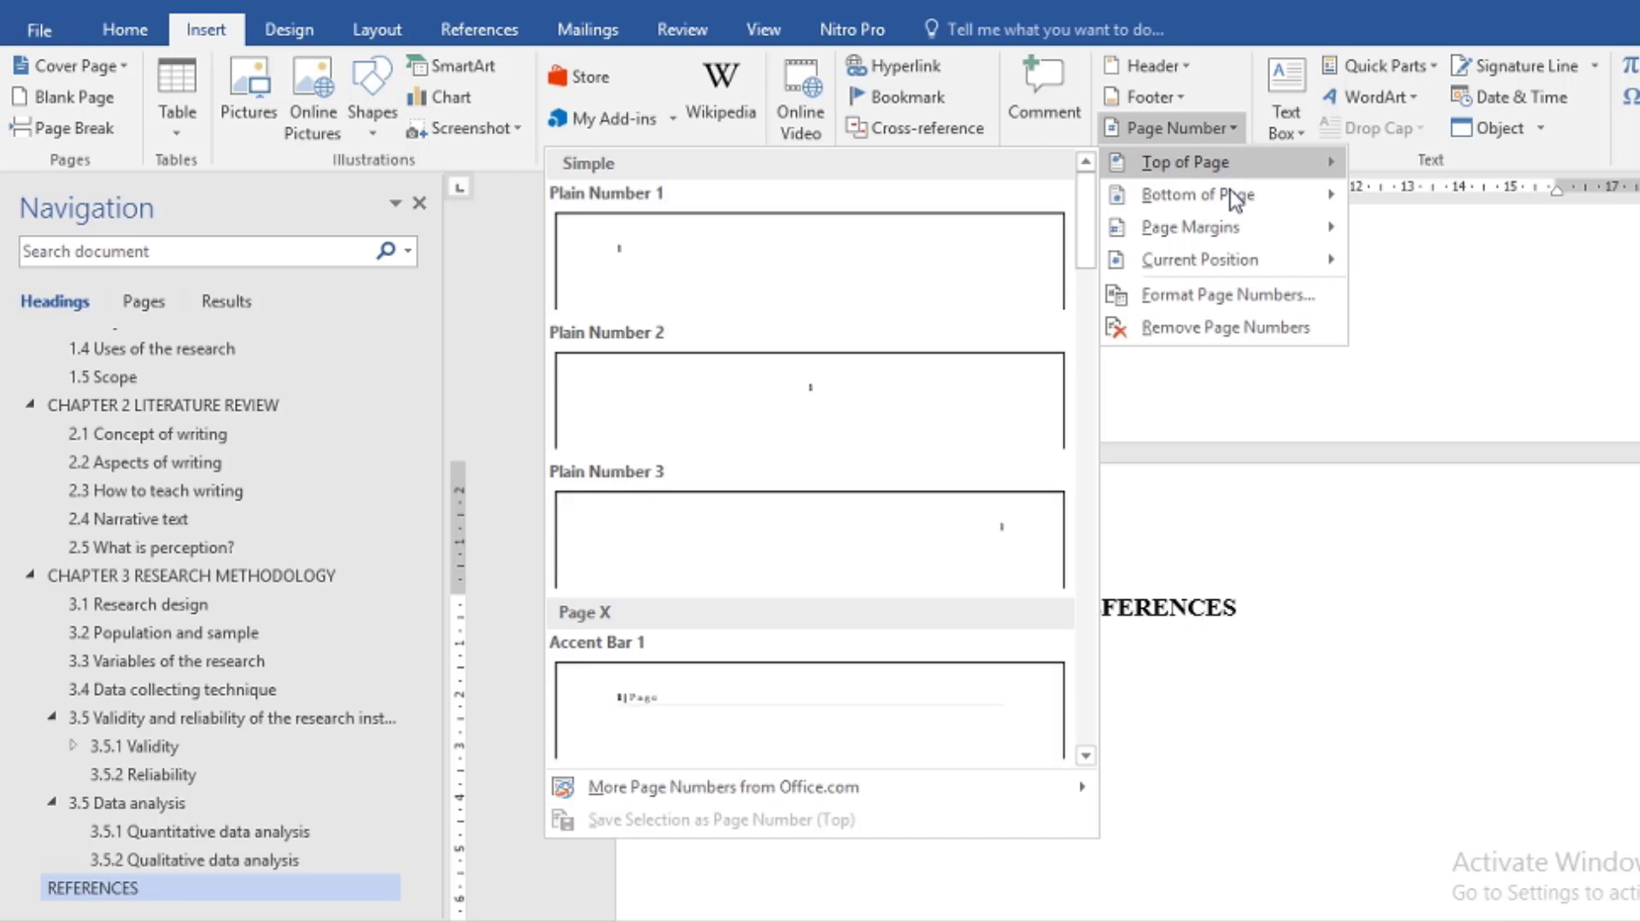
click(854, 449)
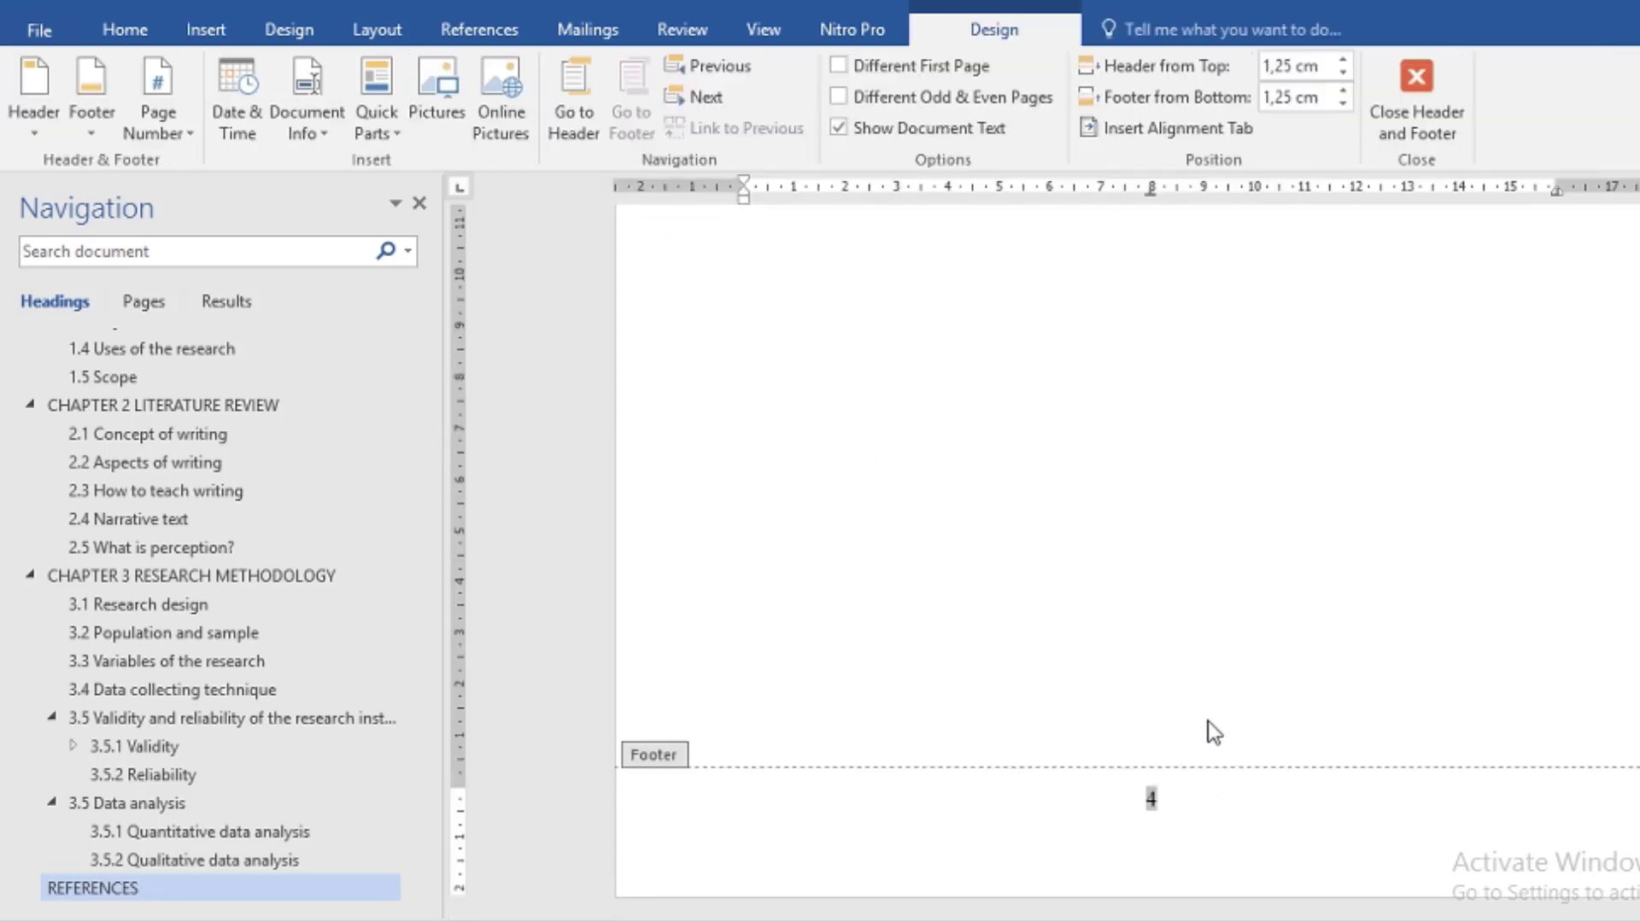
double_click(1208, 721)
scroll(1179, 736, up, 3)
scroll(1197, 651, up, 10)
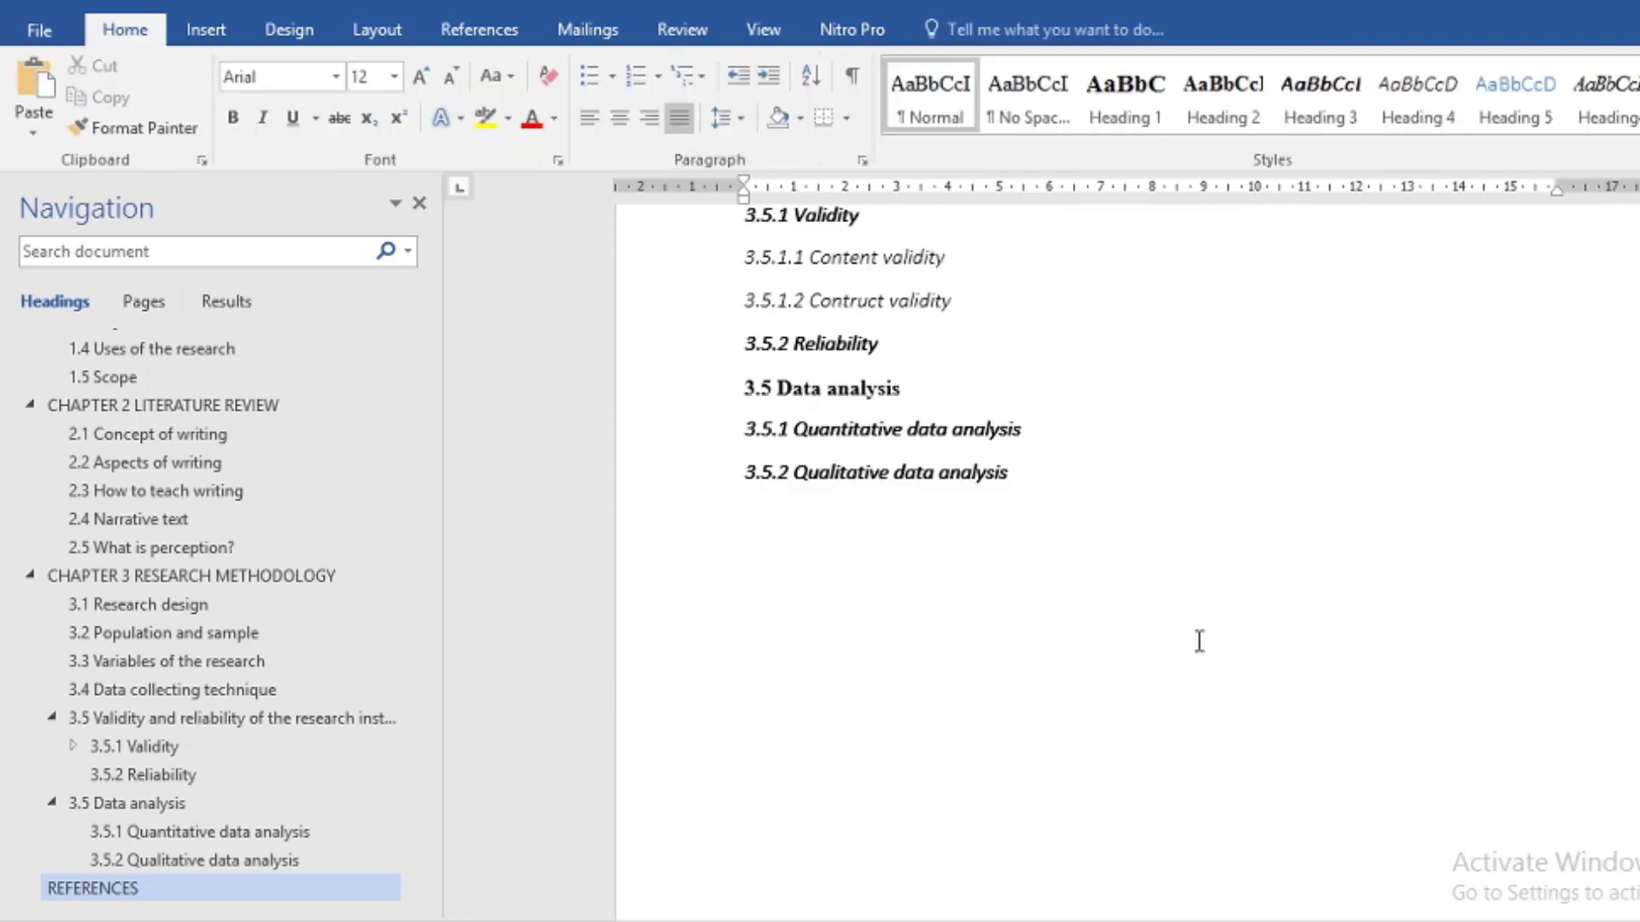
scroll(1197, 640, up, 8)
scroll(1196, 641, up, 5)
scroll(1196, 640, up, 5)
scroll(1273, 621, up, 3)
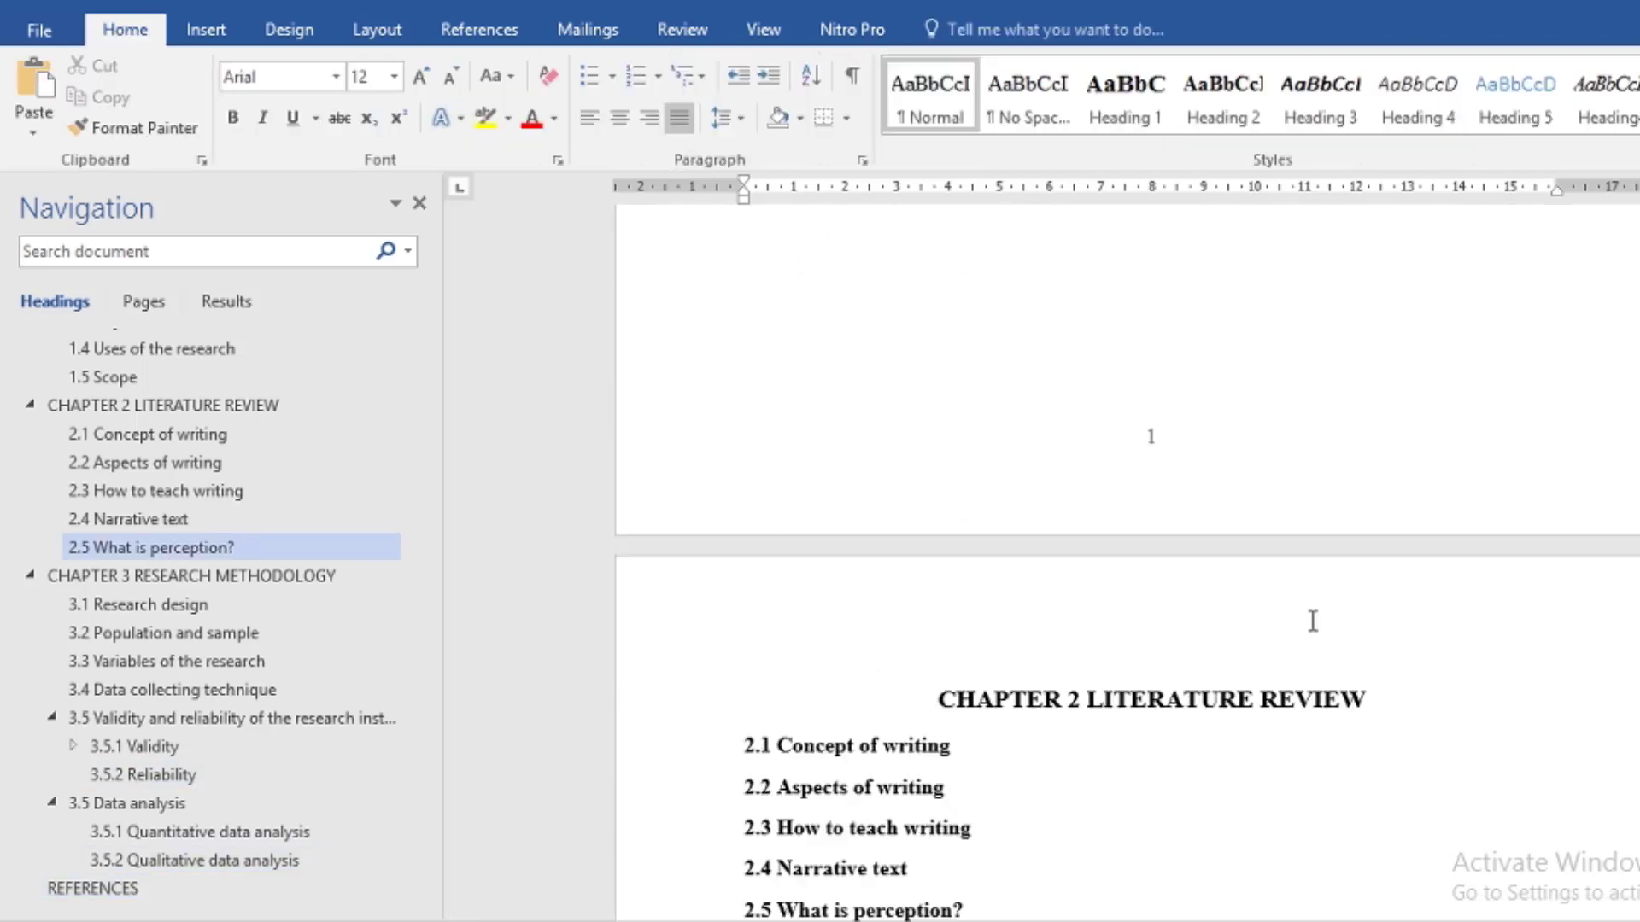
scroll(1337, 641, up, 5)
scroll(1332, 642, up, 5)
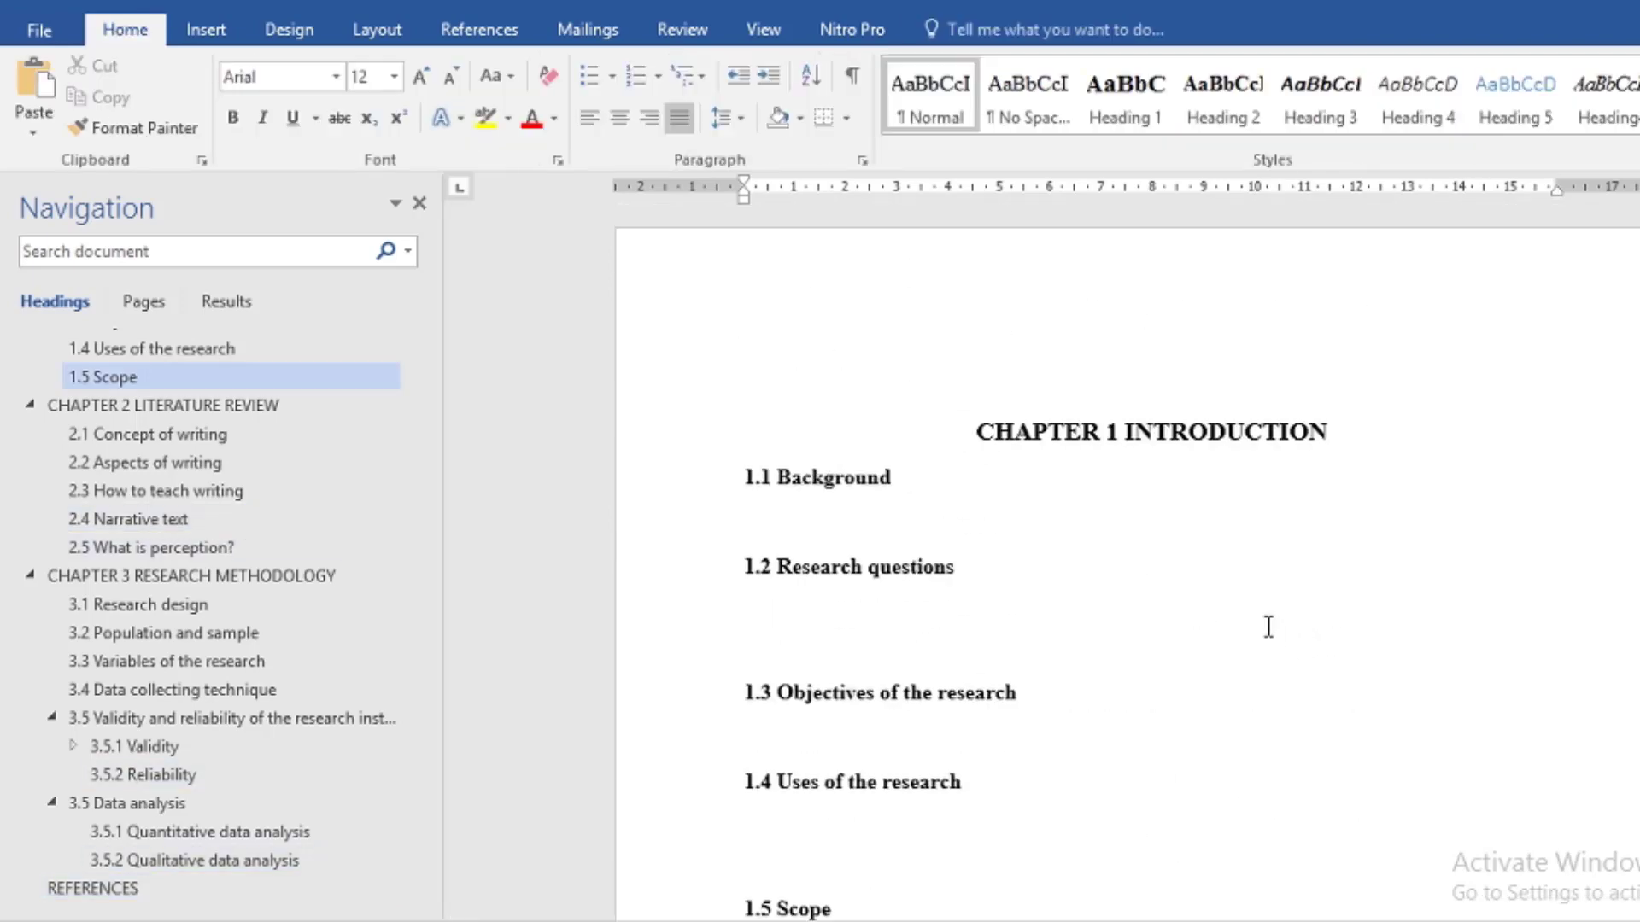
- Insert an Automatic Table 2 table of contents at the top of page 1
click(1090, 313)
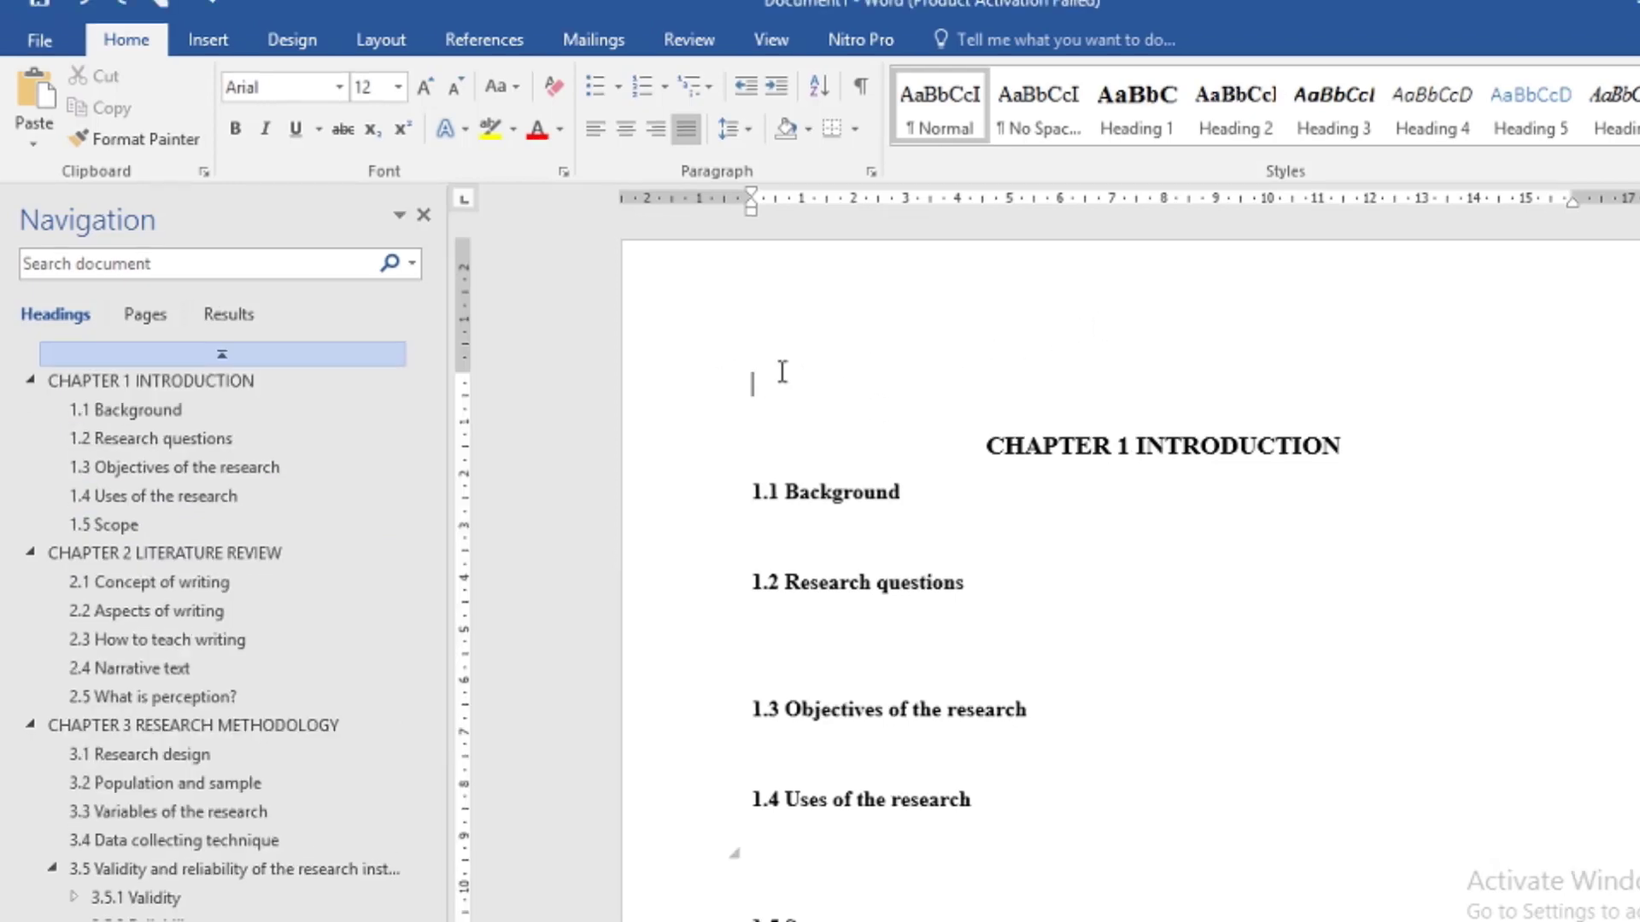
click(509, 43)
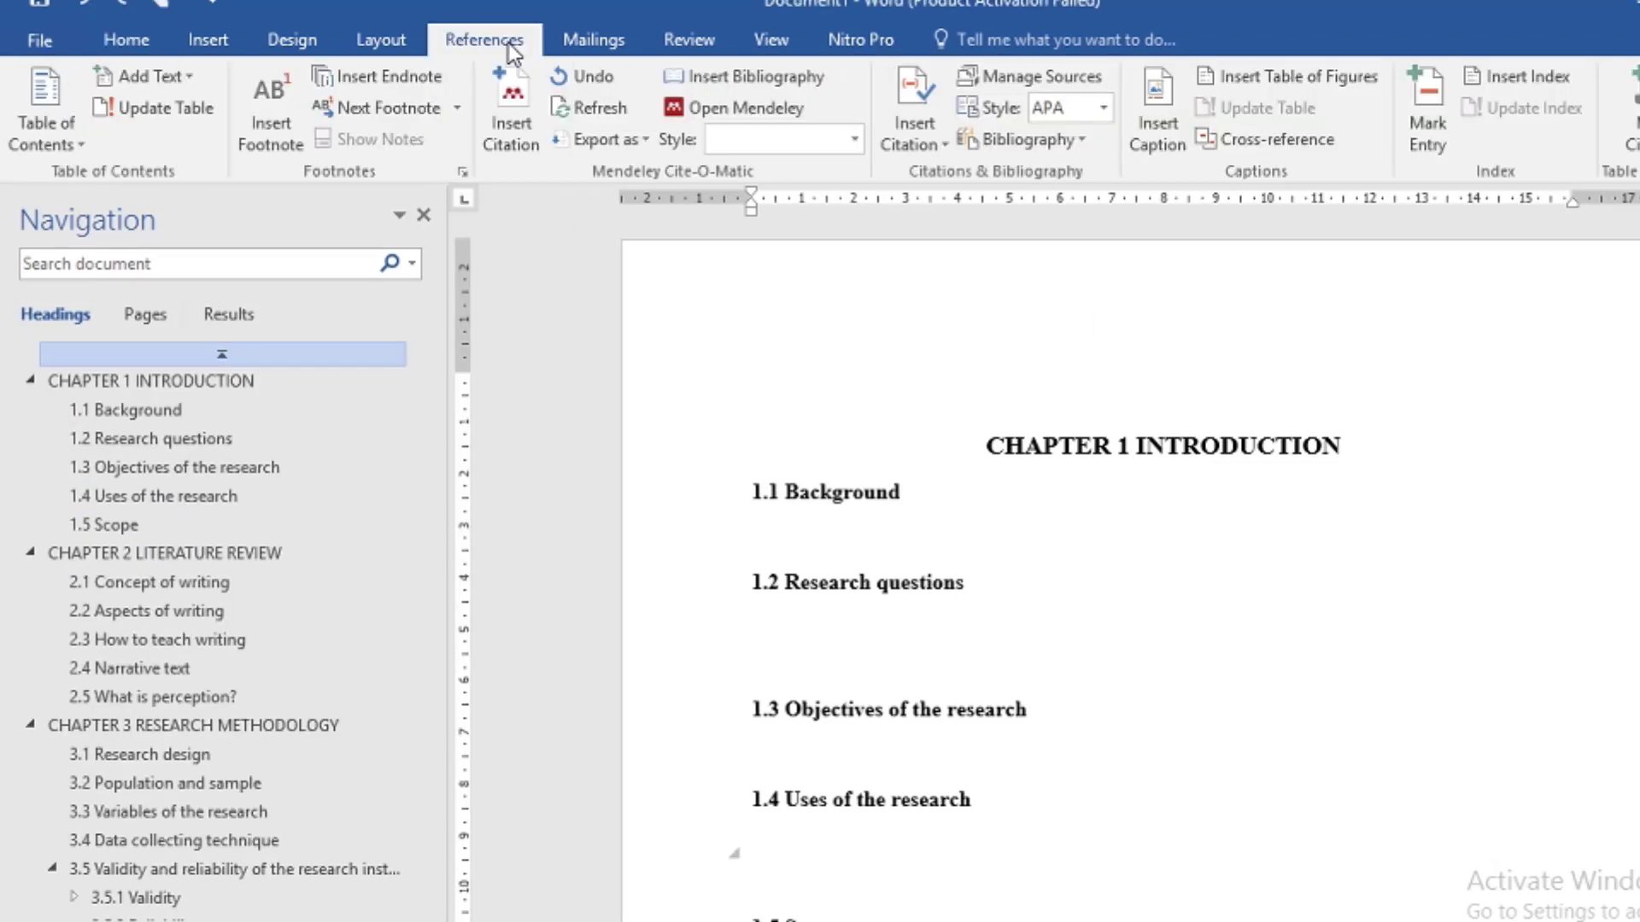
click(83, 147)
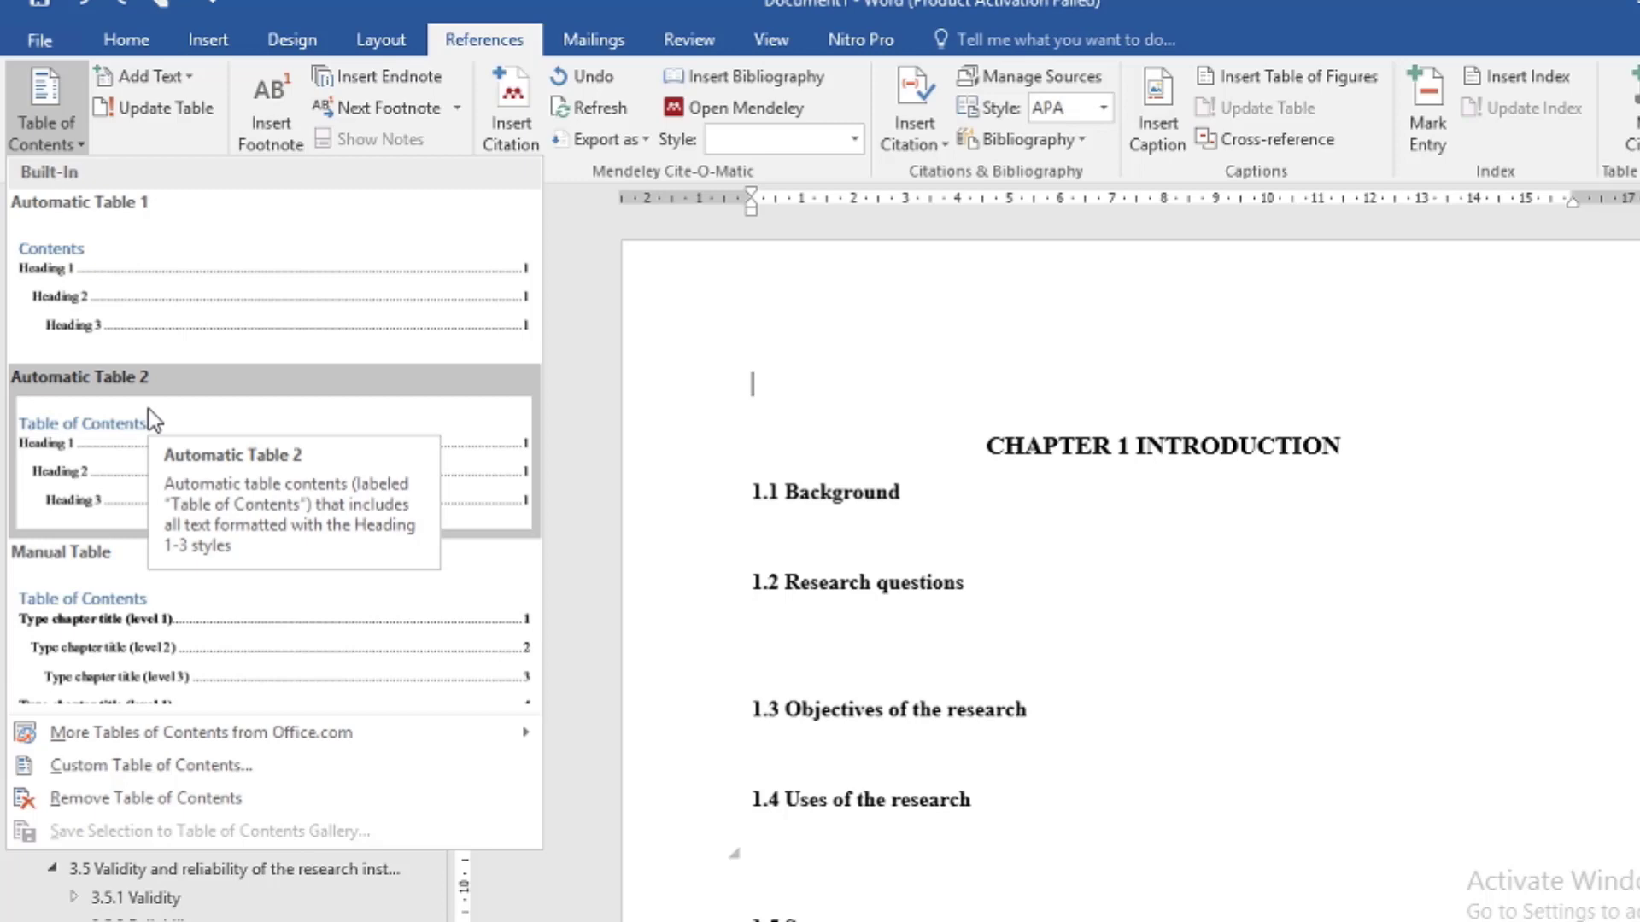
click(152, 419)
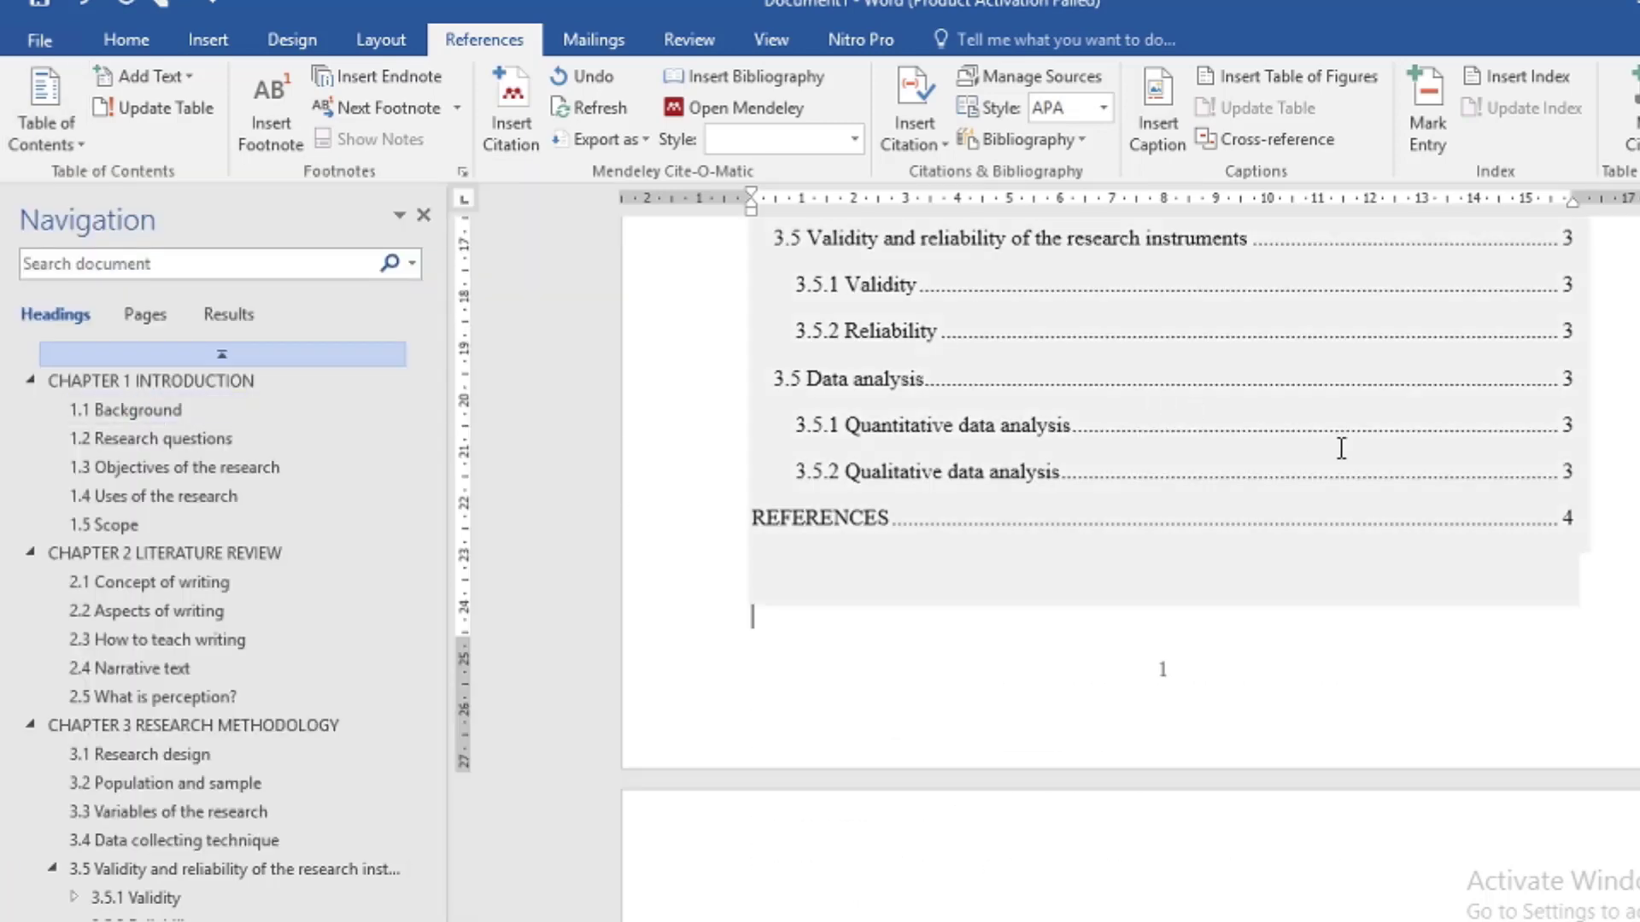
scroll(1341, 447, up, 3)
scroll(1475, 462, up, 3)
scroll(1464, 450, up, 3)
scroll(1464, 450, up, 3)
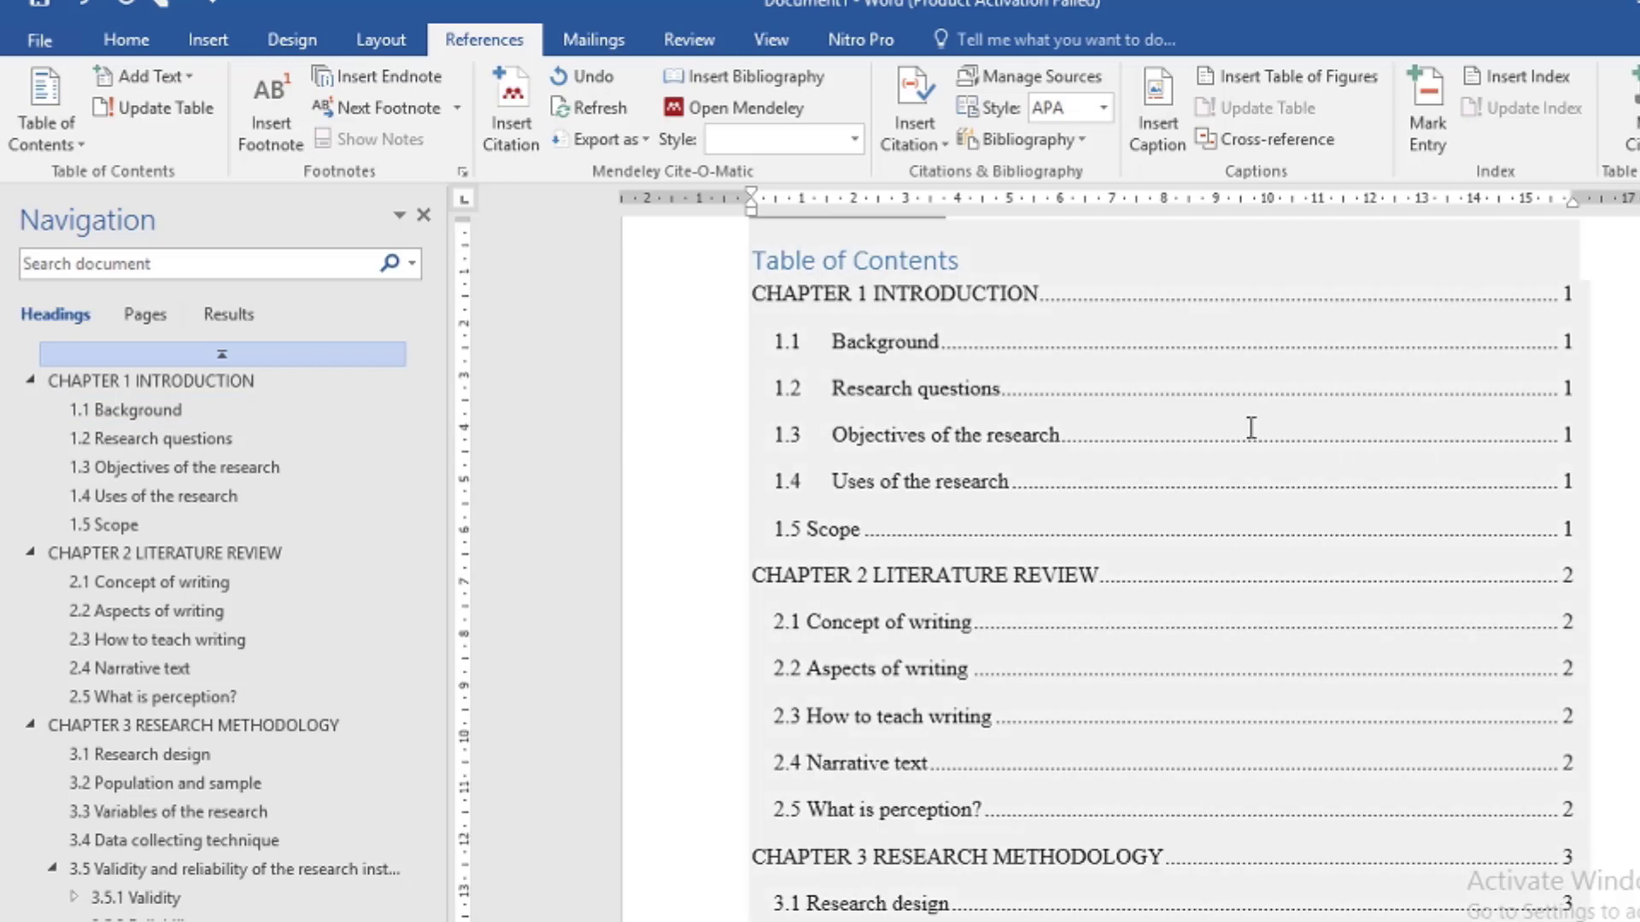
scroll(1251, 427, up, 2)
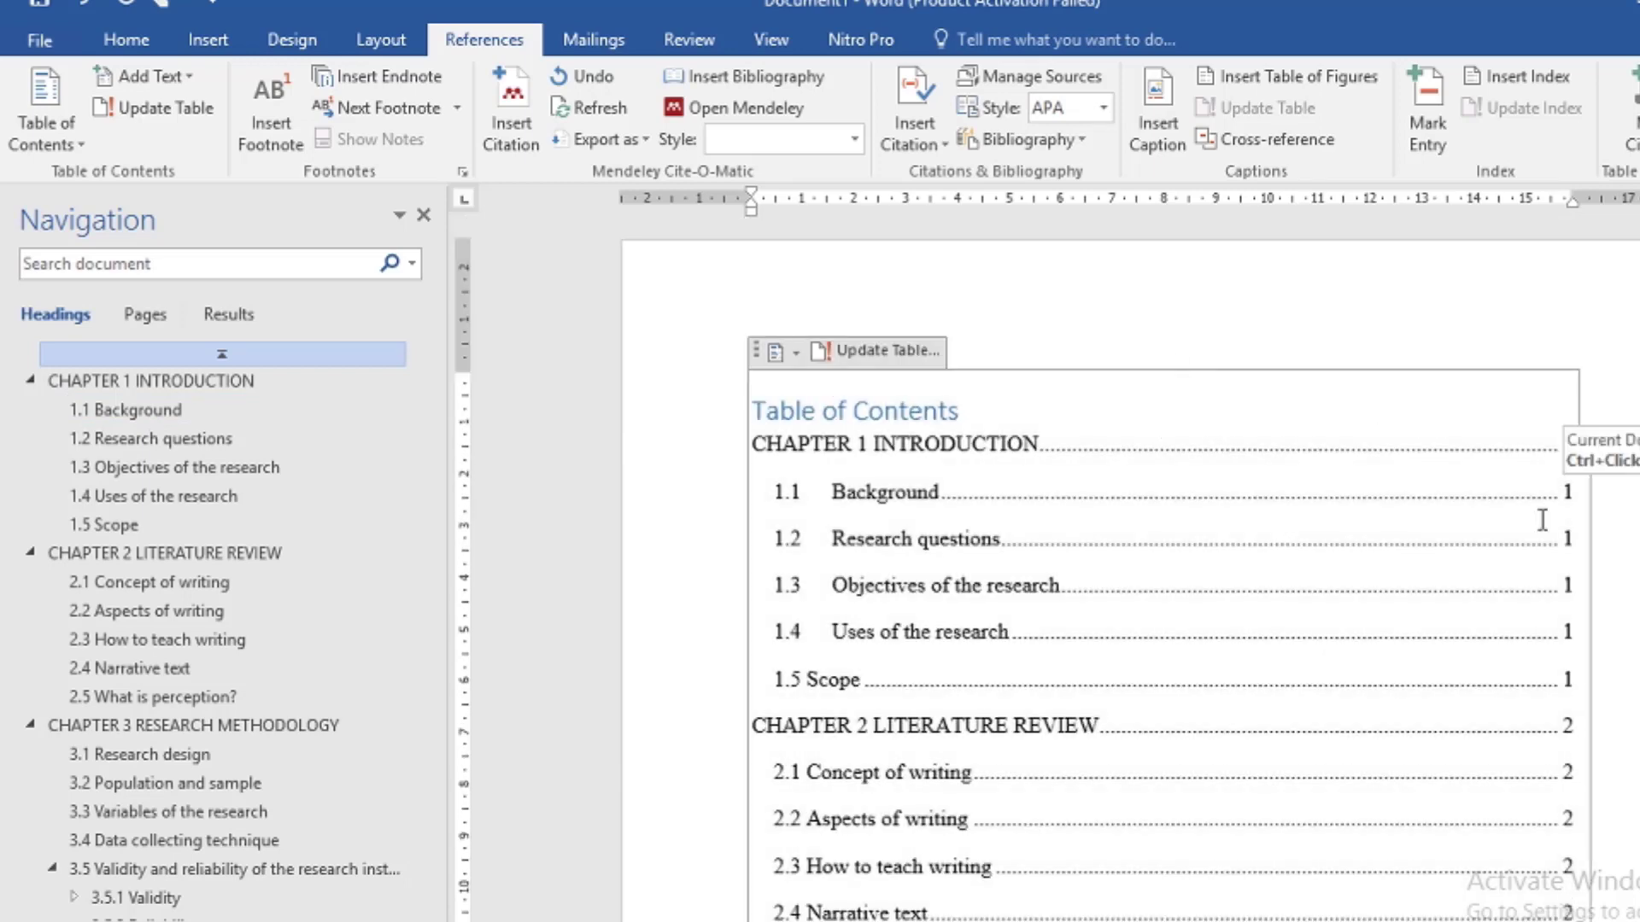
scroll(1543, 520, down, 3)
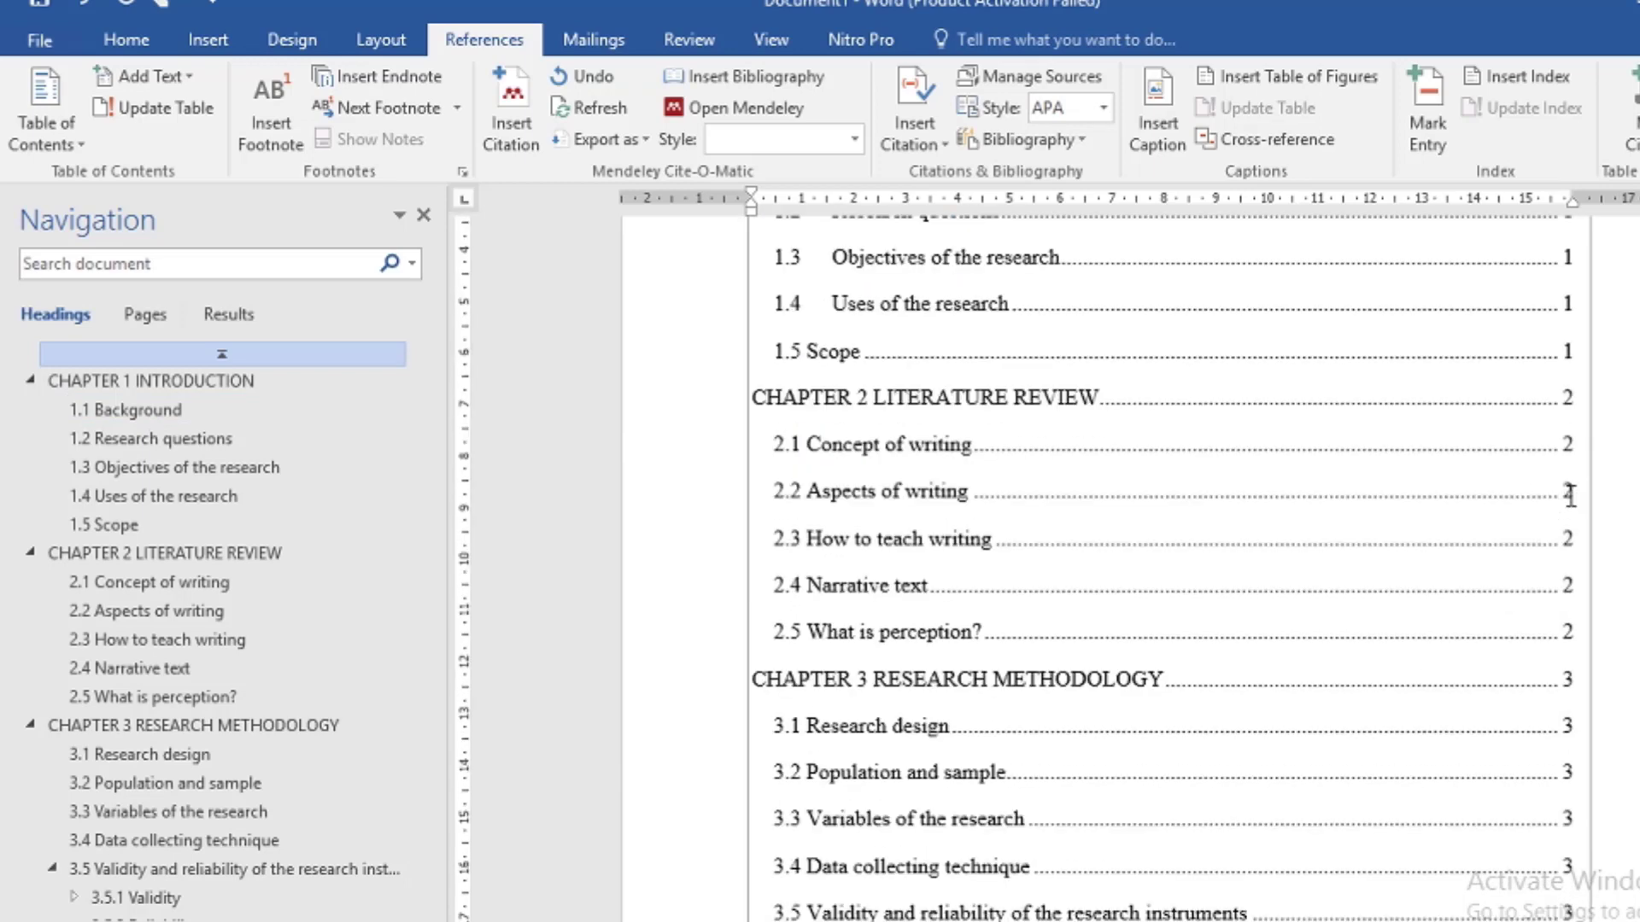
- Review the contents entries and place the cursor after the contents title
drag(1570, 493, 1569, 536)
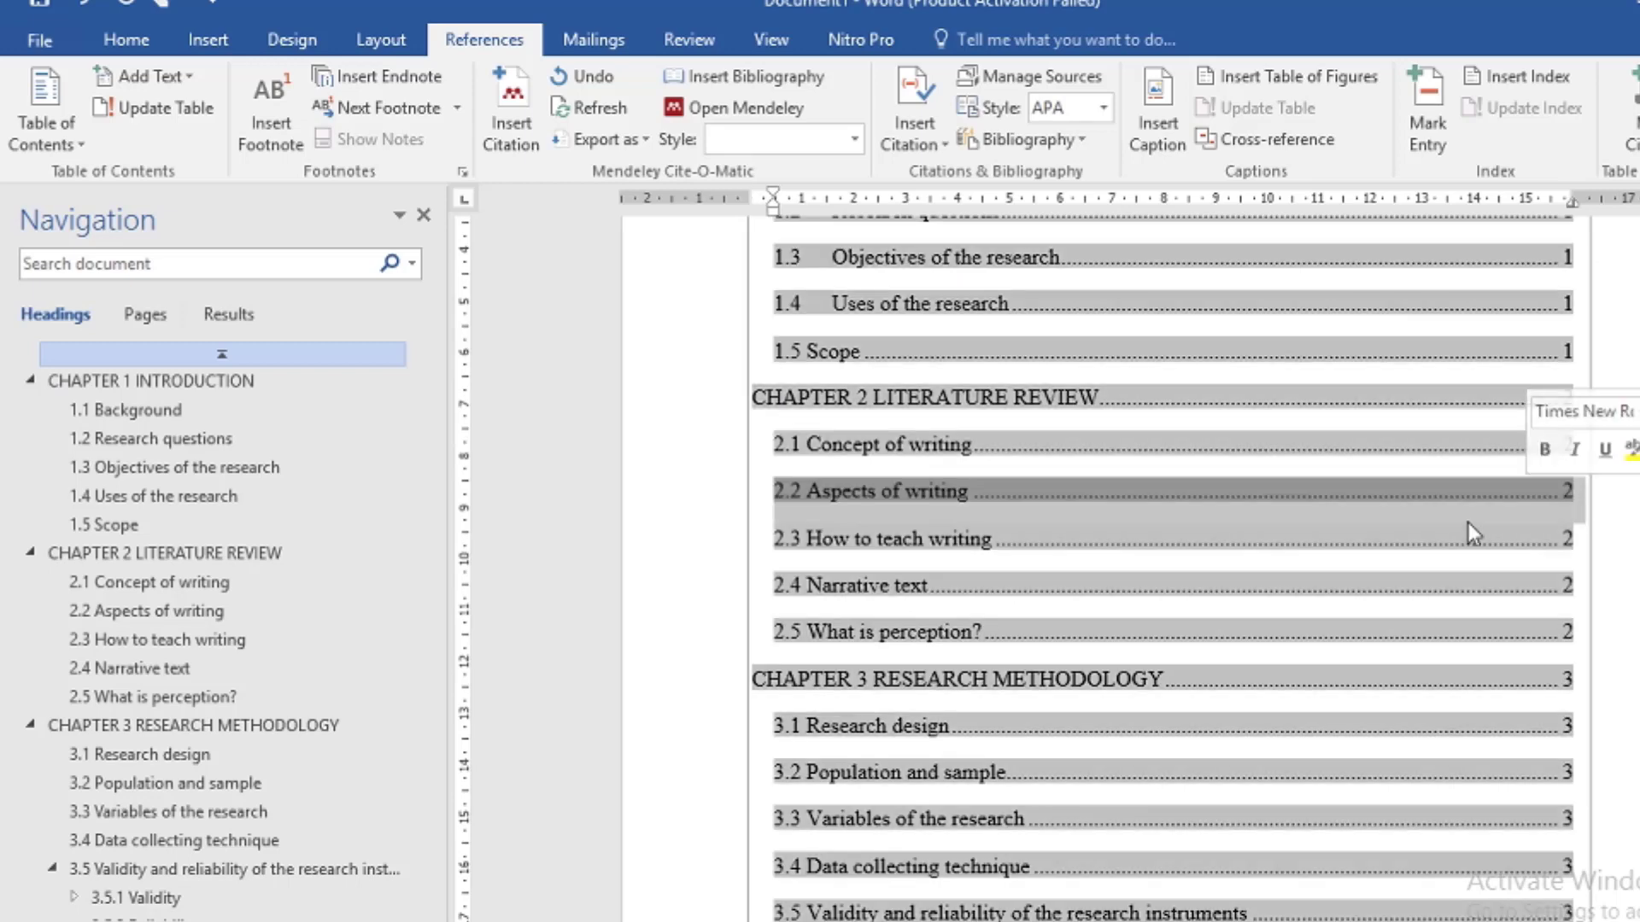
click(1407, 526)
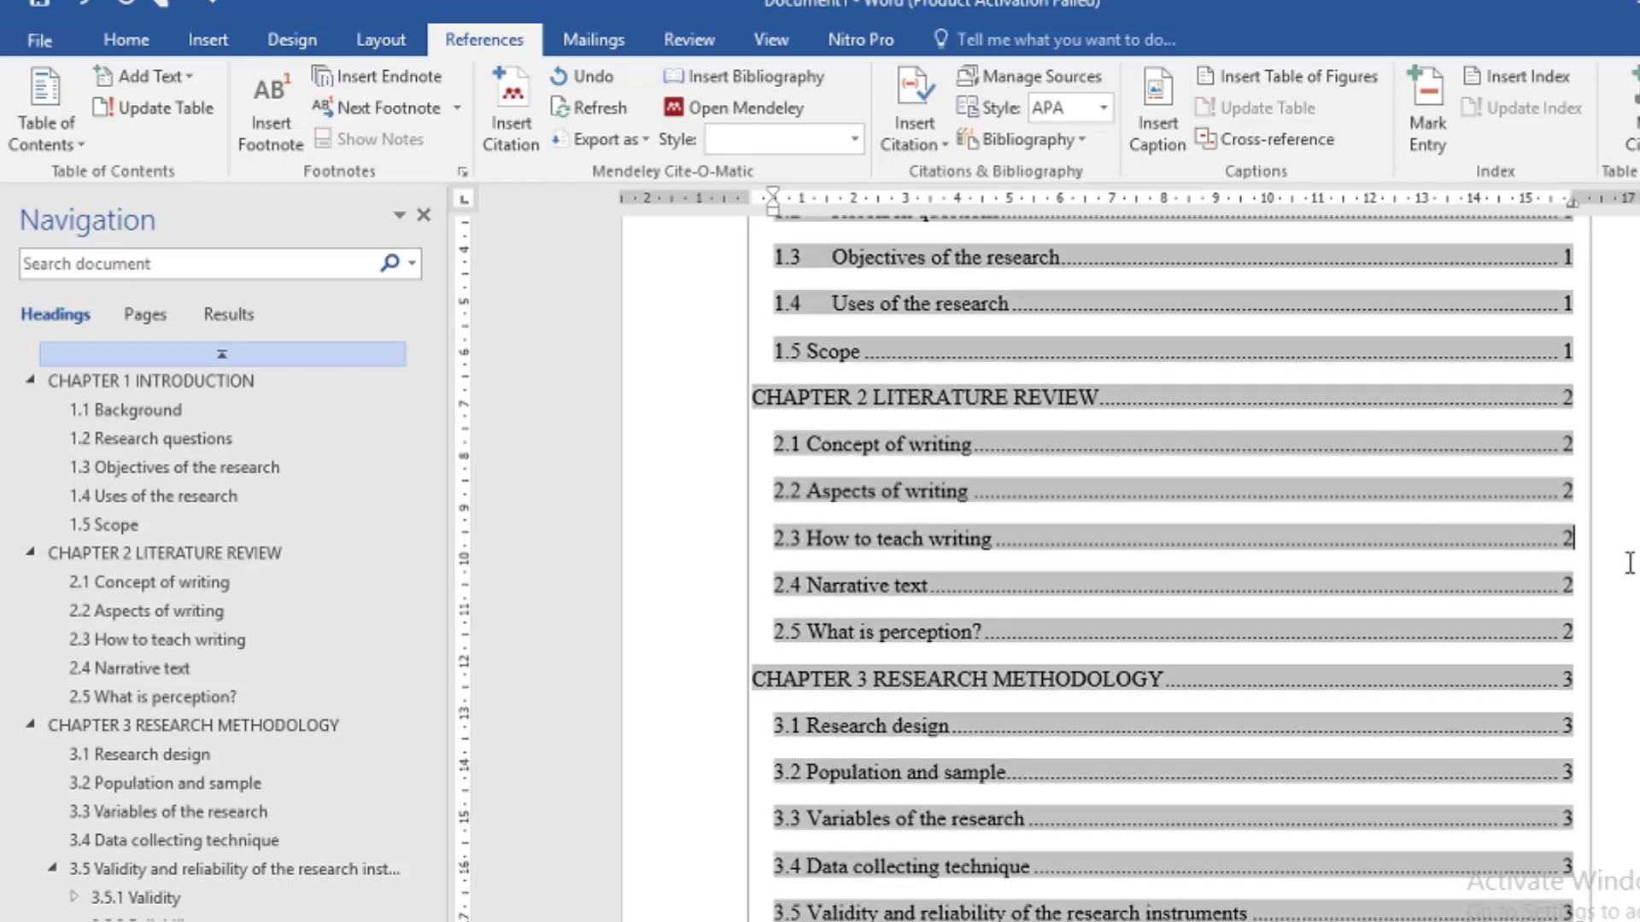
scroll(1628, 564, up, 3)
click(1367, 305)
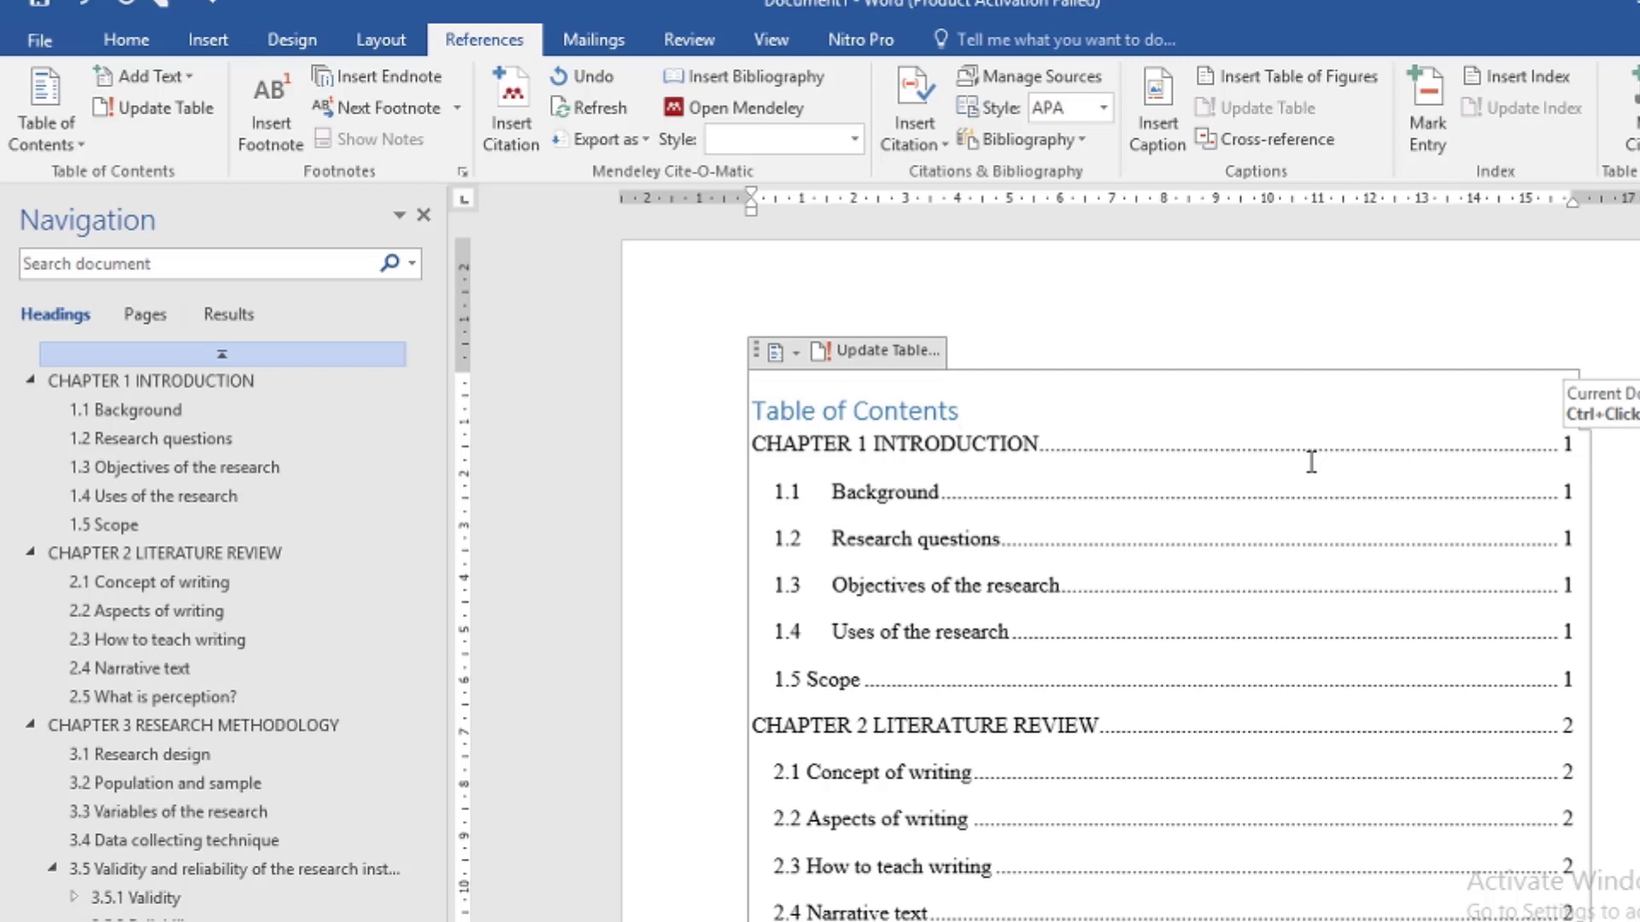
scroll(1311, 462, down, 4)
scroll(1311, 462, down, 4)
scroll(1310, 462, down, 3)
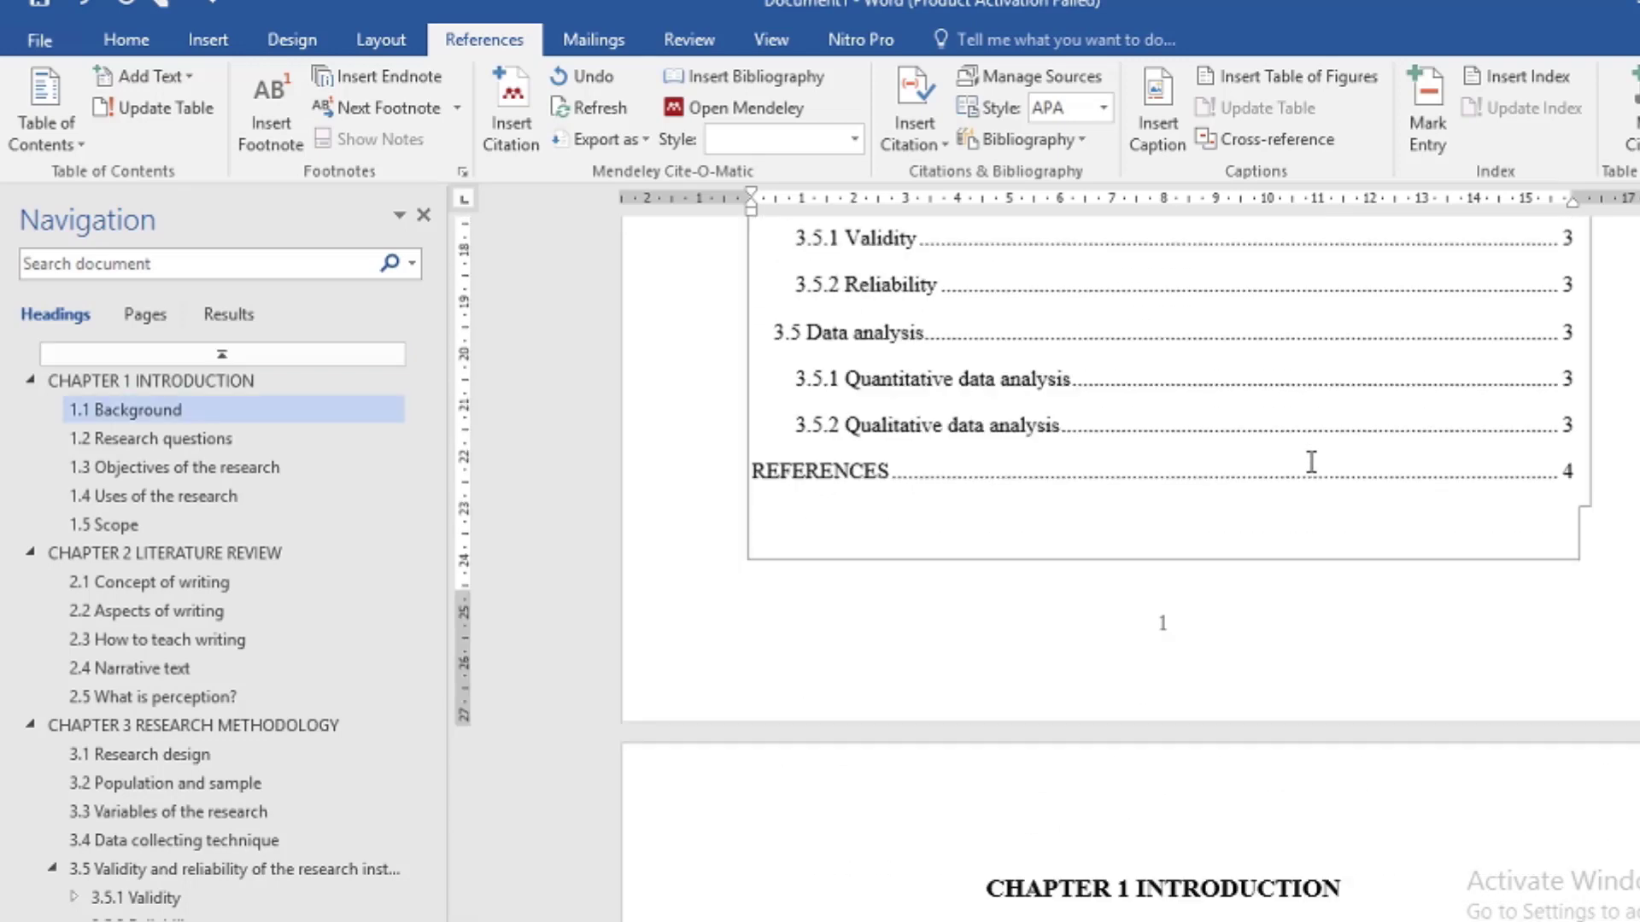
scroll(1311, 462, down, 10)
scroll(1311, 462, down, 10)
scroll(1311, 462, down, 10)
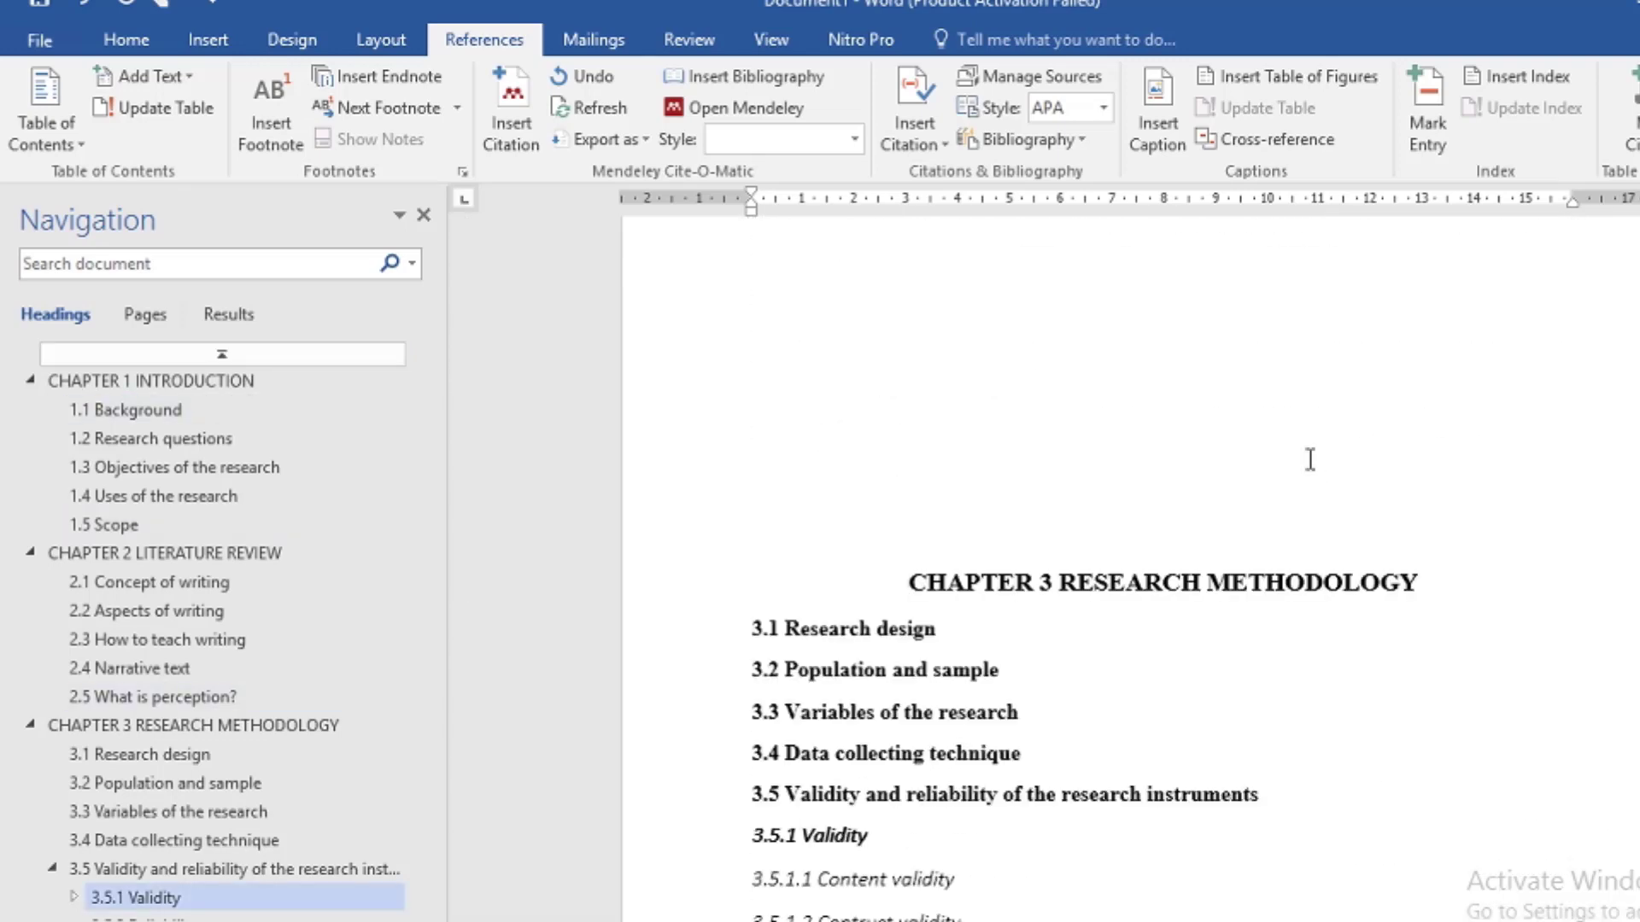
scroll(1310, 459, down, 1)
click(1310, 460)
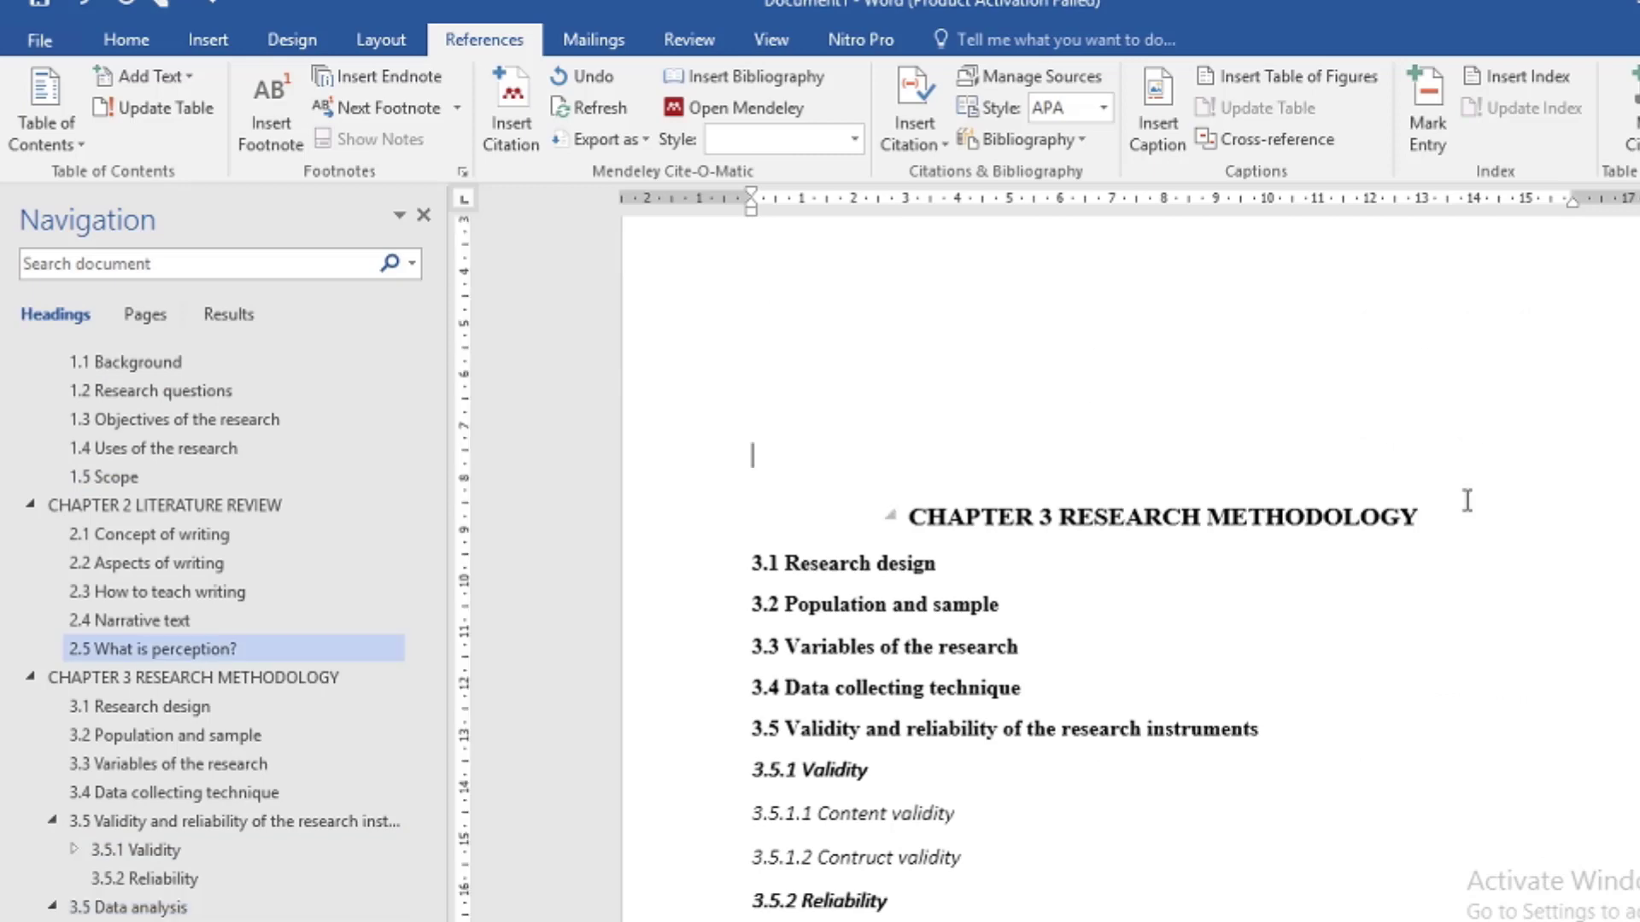
key(Return)
key(Return)
key(Return)
key(Return)
scroll(1358, 501, down, 2)
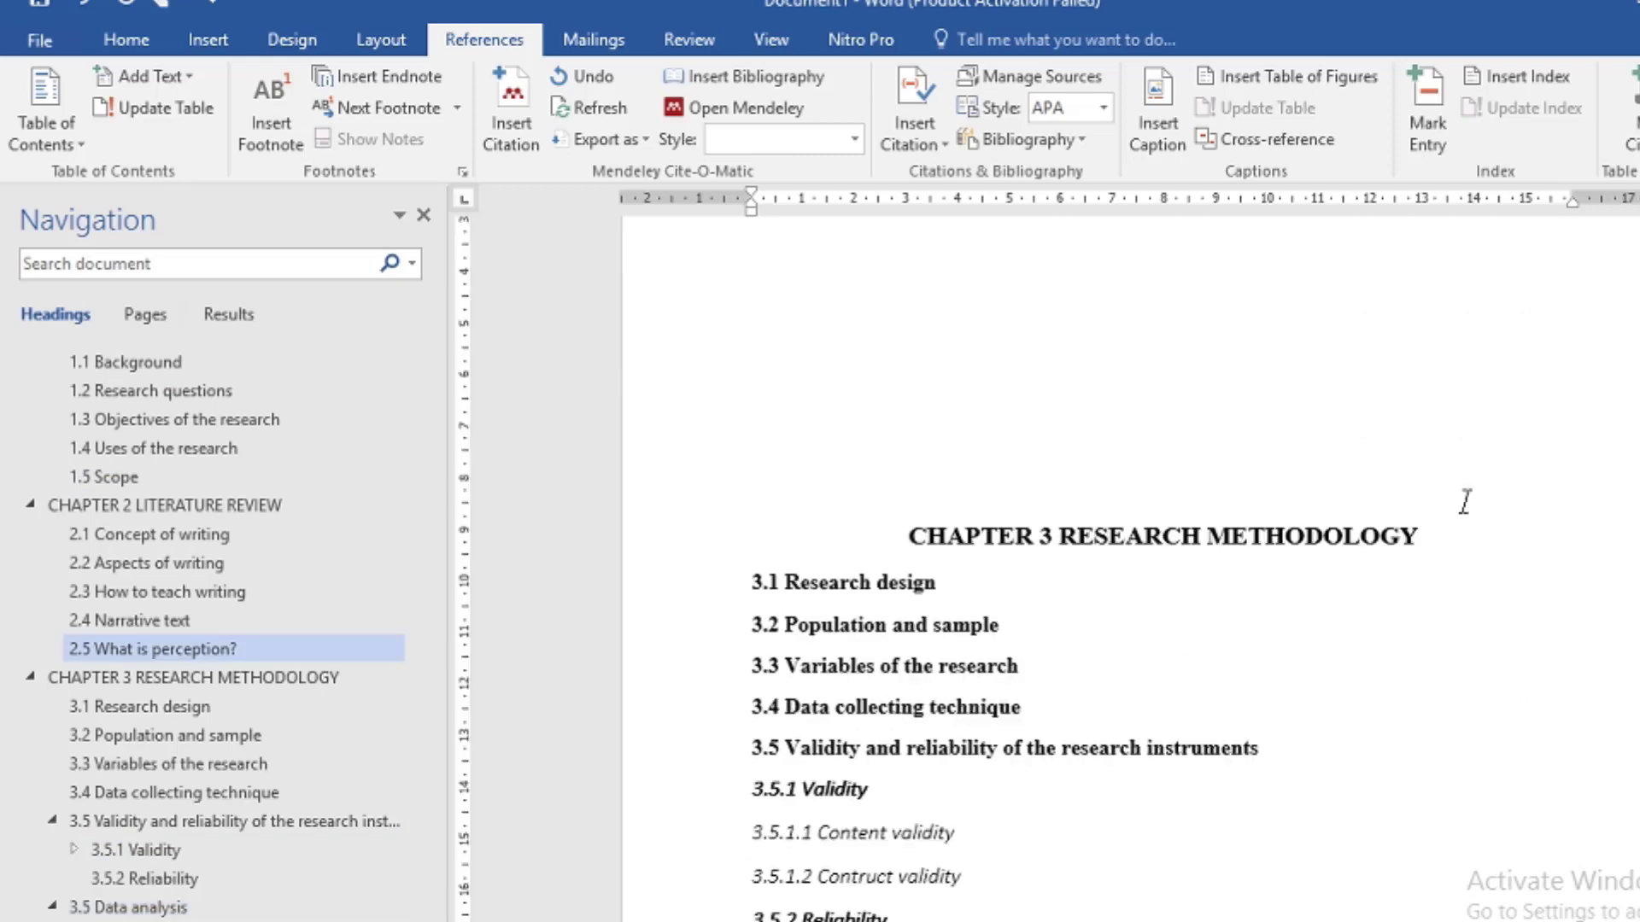
scroll(1466, 503, down, 5)
key(Return)
key(Return)
key(Return)
key(Return)
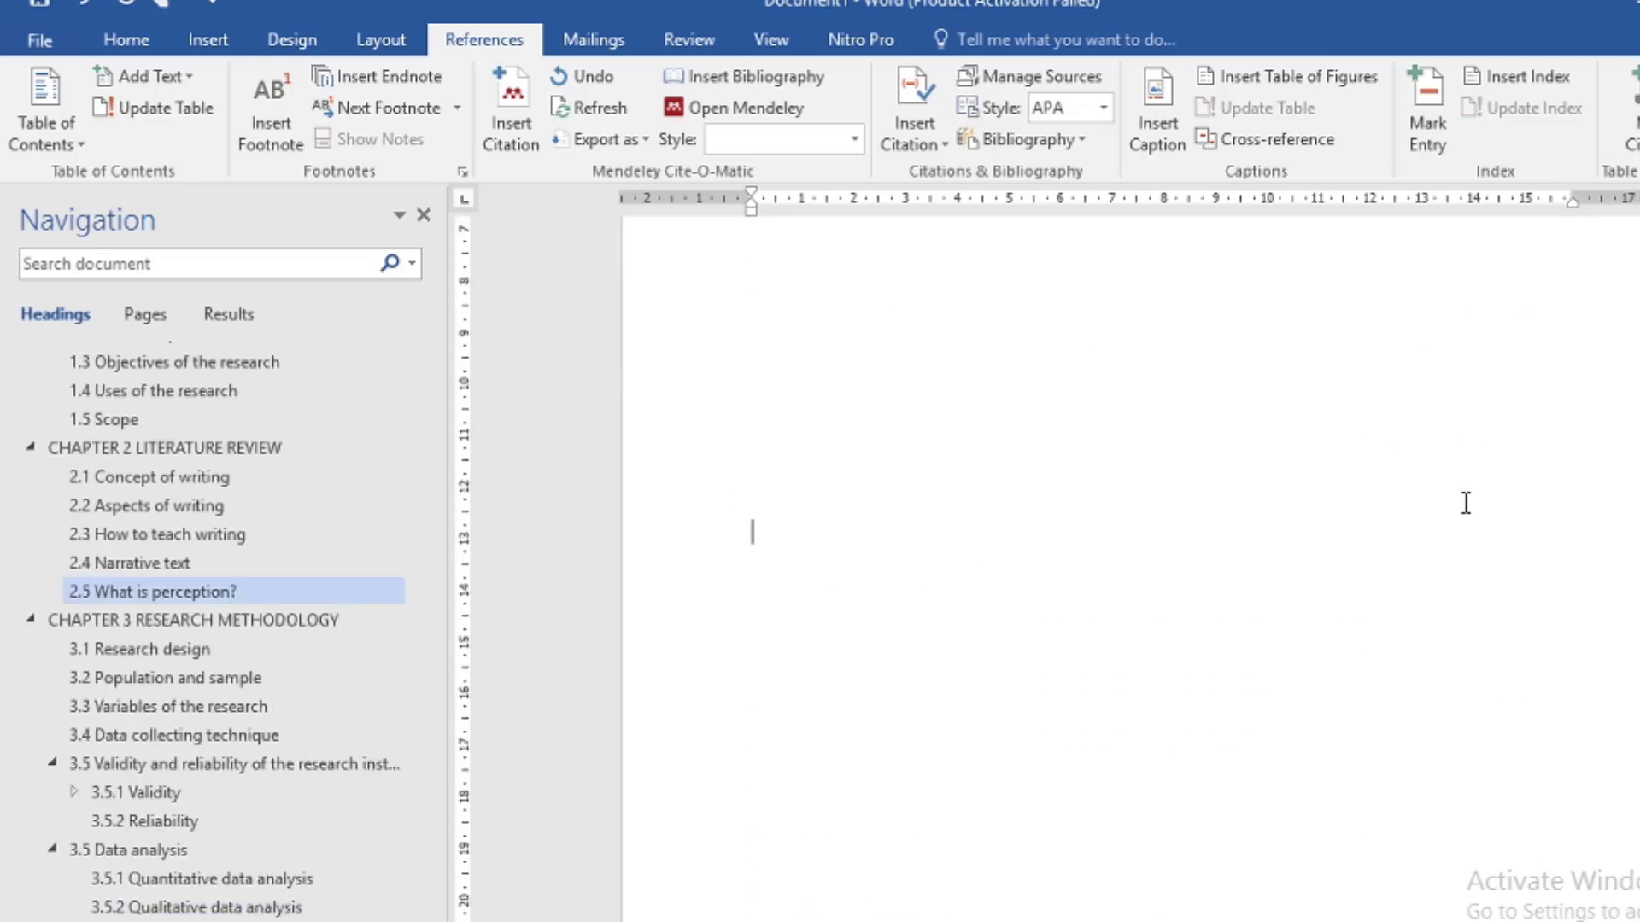
scroll(1435, 500, down, 2)
scroll(1409, 503, down, 3)
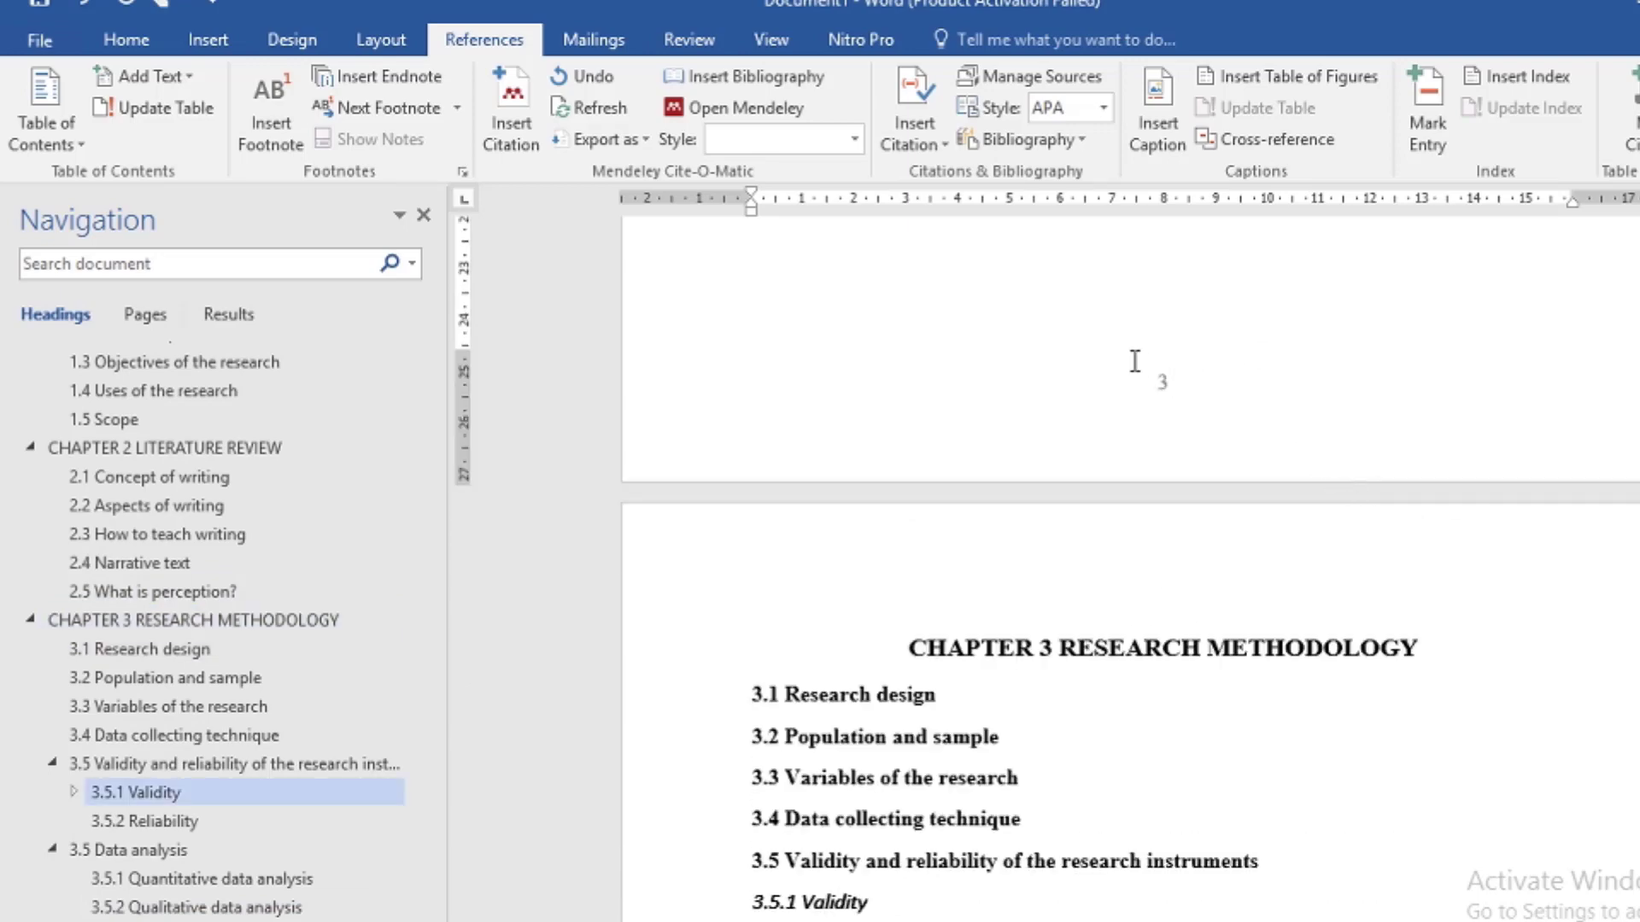
scroll(1247, 444, down, 1)
scroll(1174, 556, down, 5)
scroll(1277, 556, down, 2)
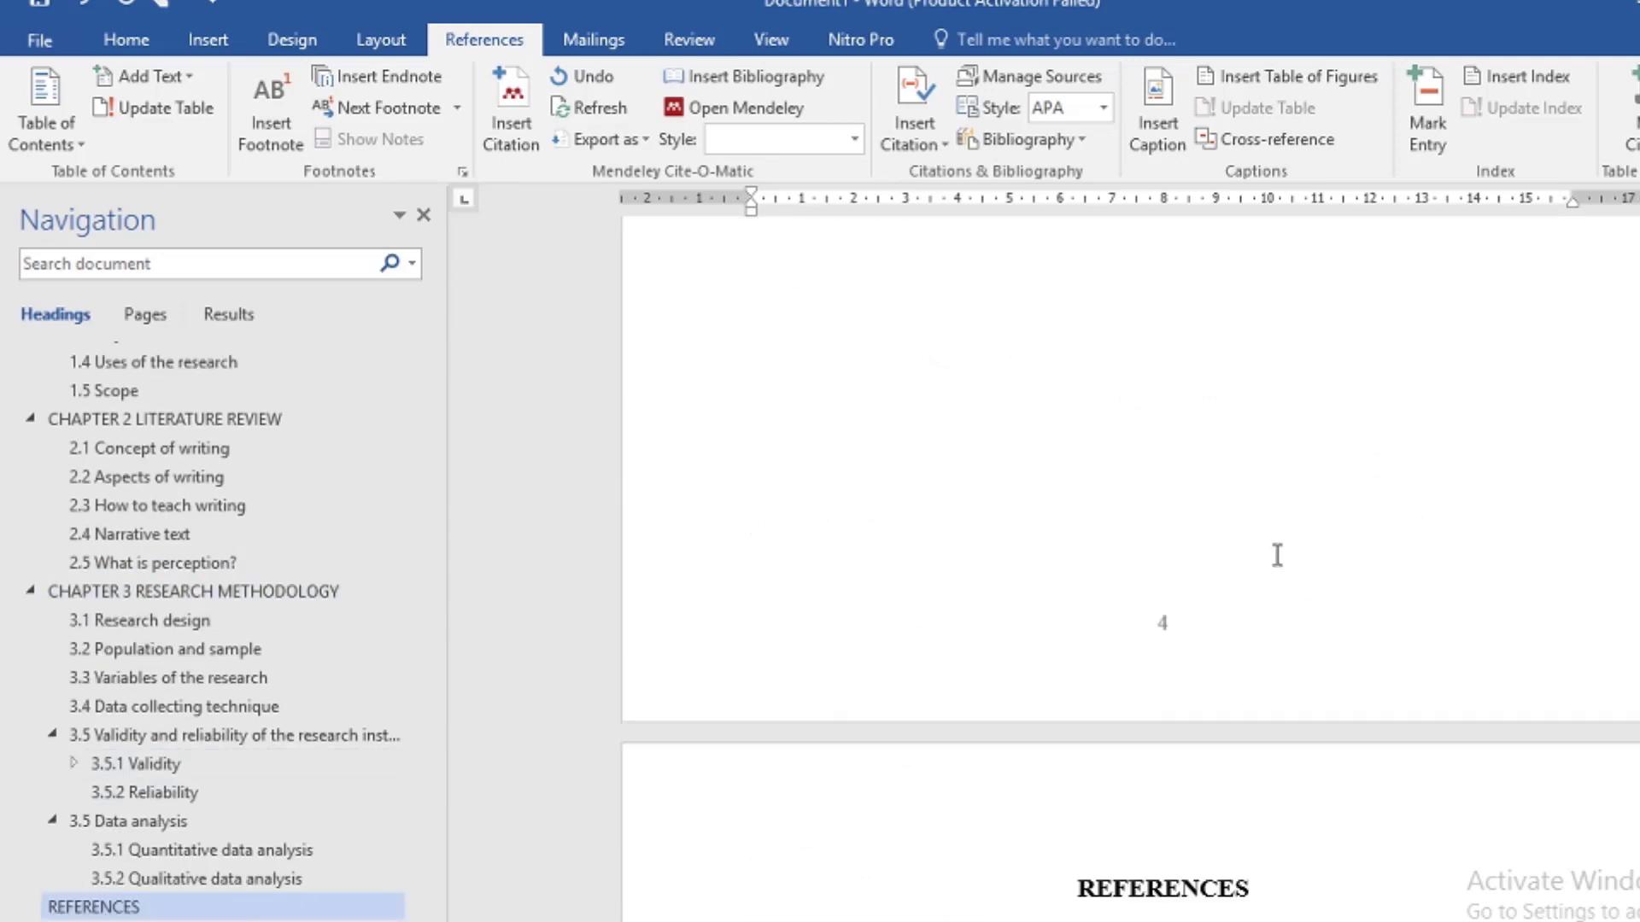
scroll(1215, 596, down, 3)
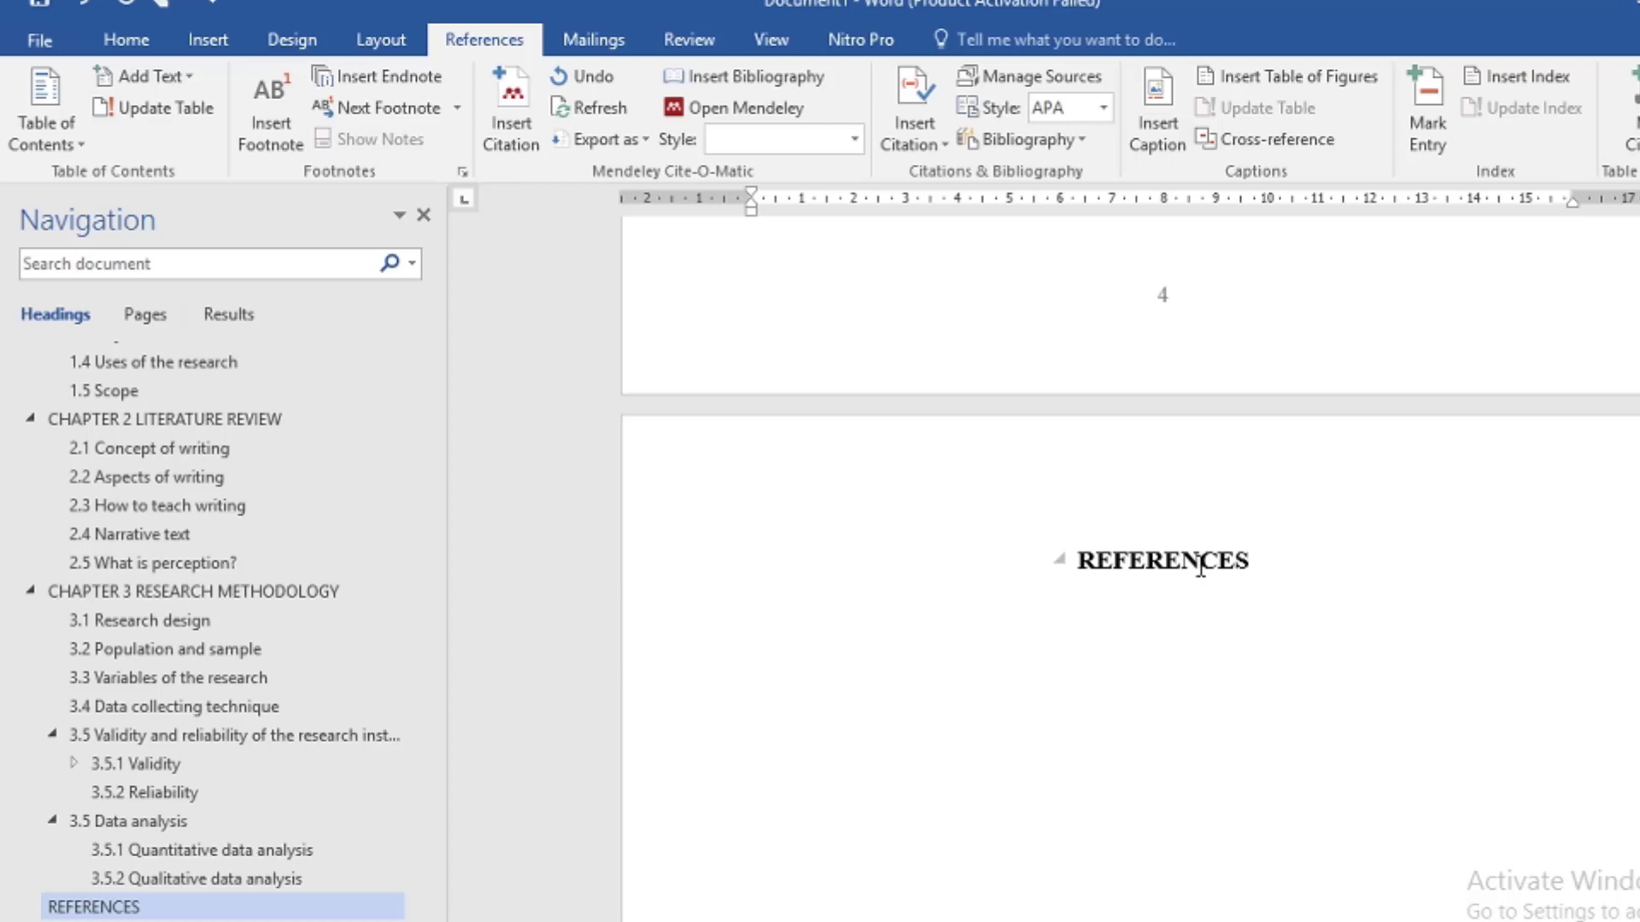
scroll(1200, 410, down, 8)
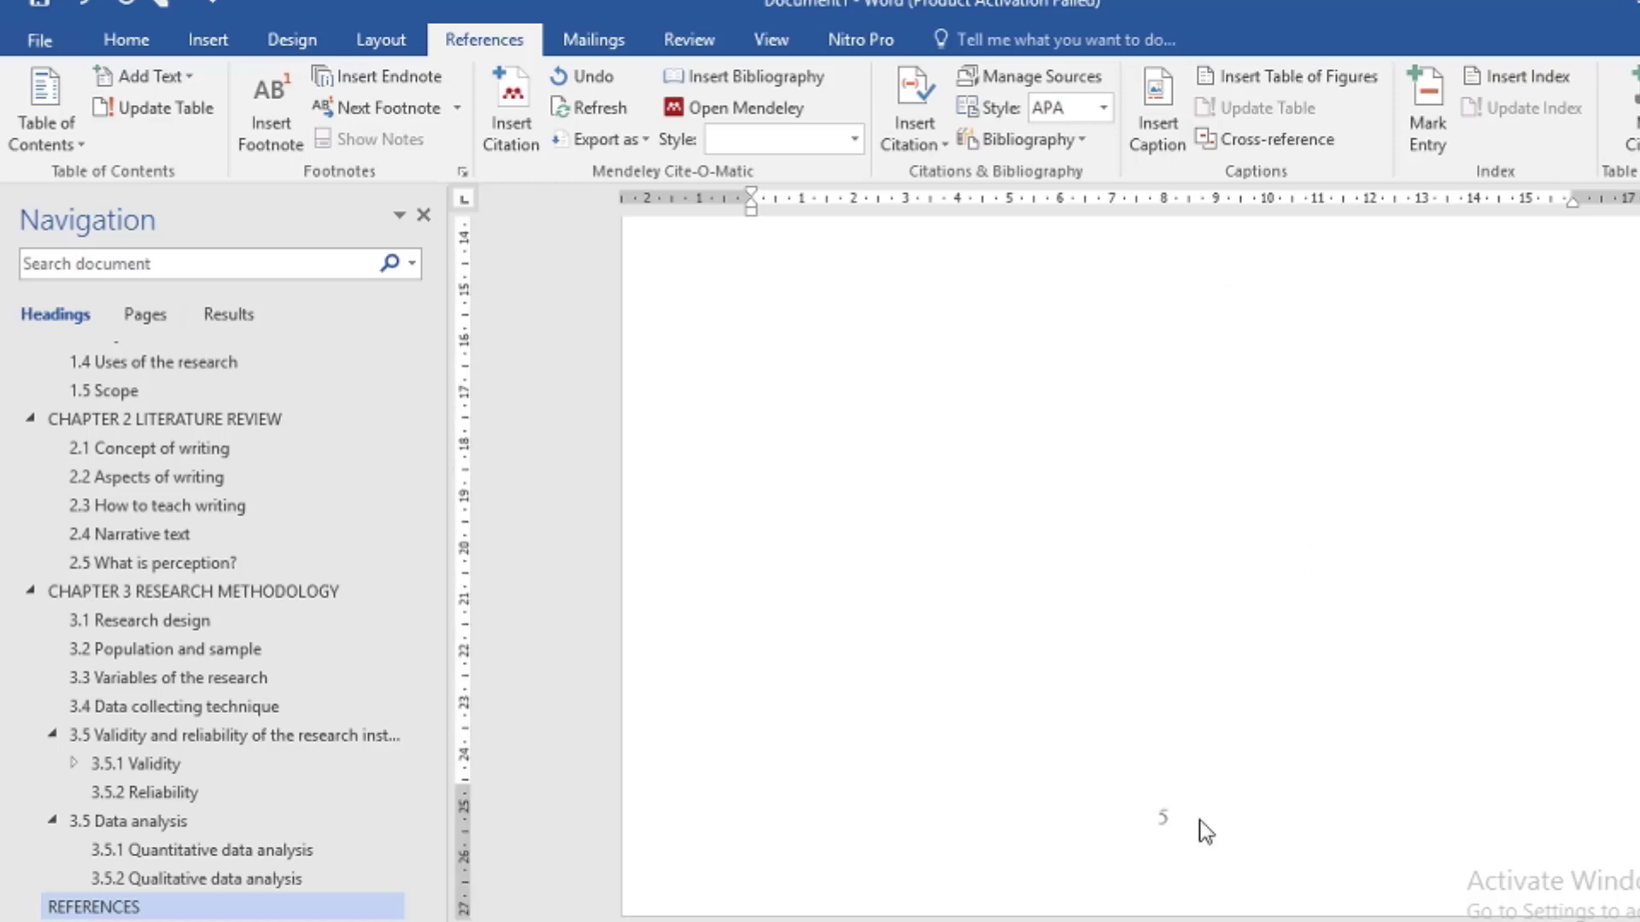
scroll(166, 603, up, 2)
scroll(177, 431, up, 1)
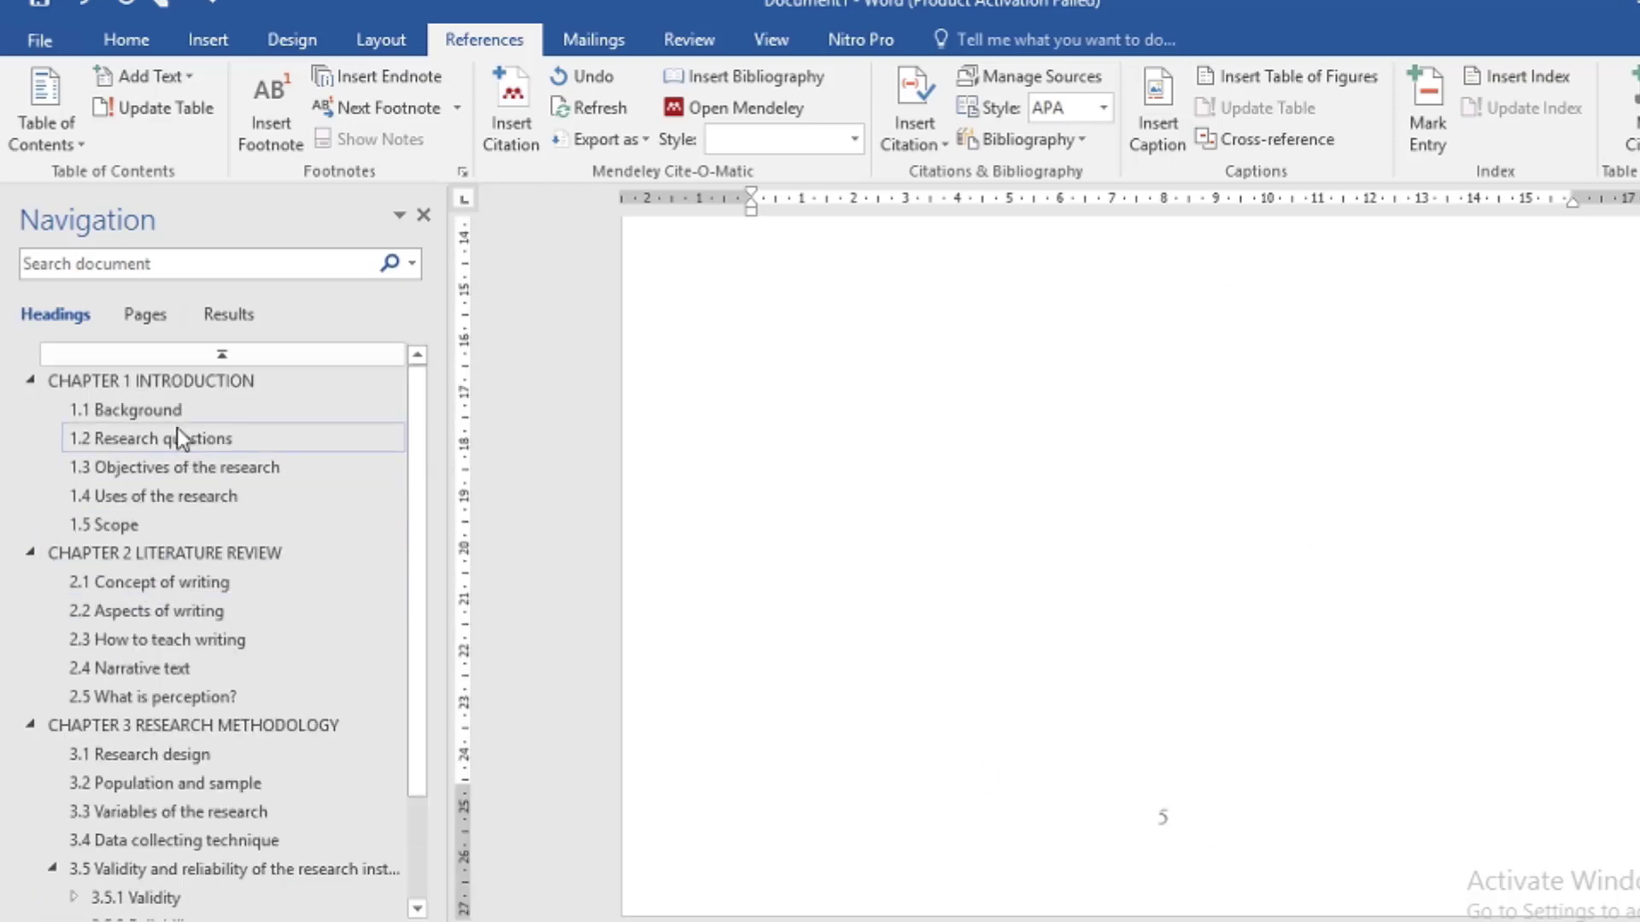
- Update only the Table of Contents page numbers so CHAPTER 1 lists on page 2
click(218, 376)
scroll(1139, 482, up, 5)
scroll(1139, 482, up, 5)
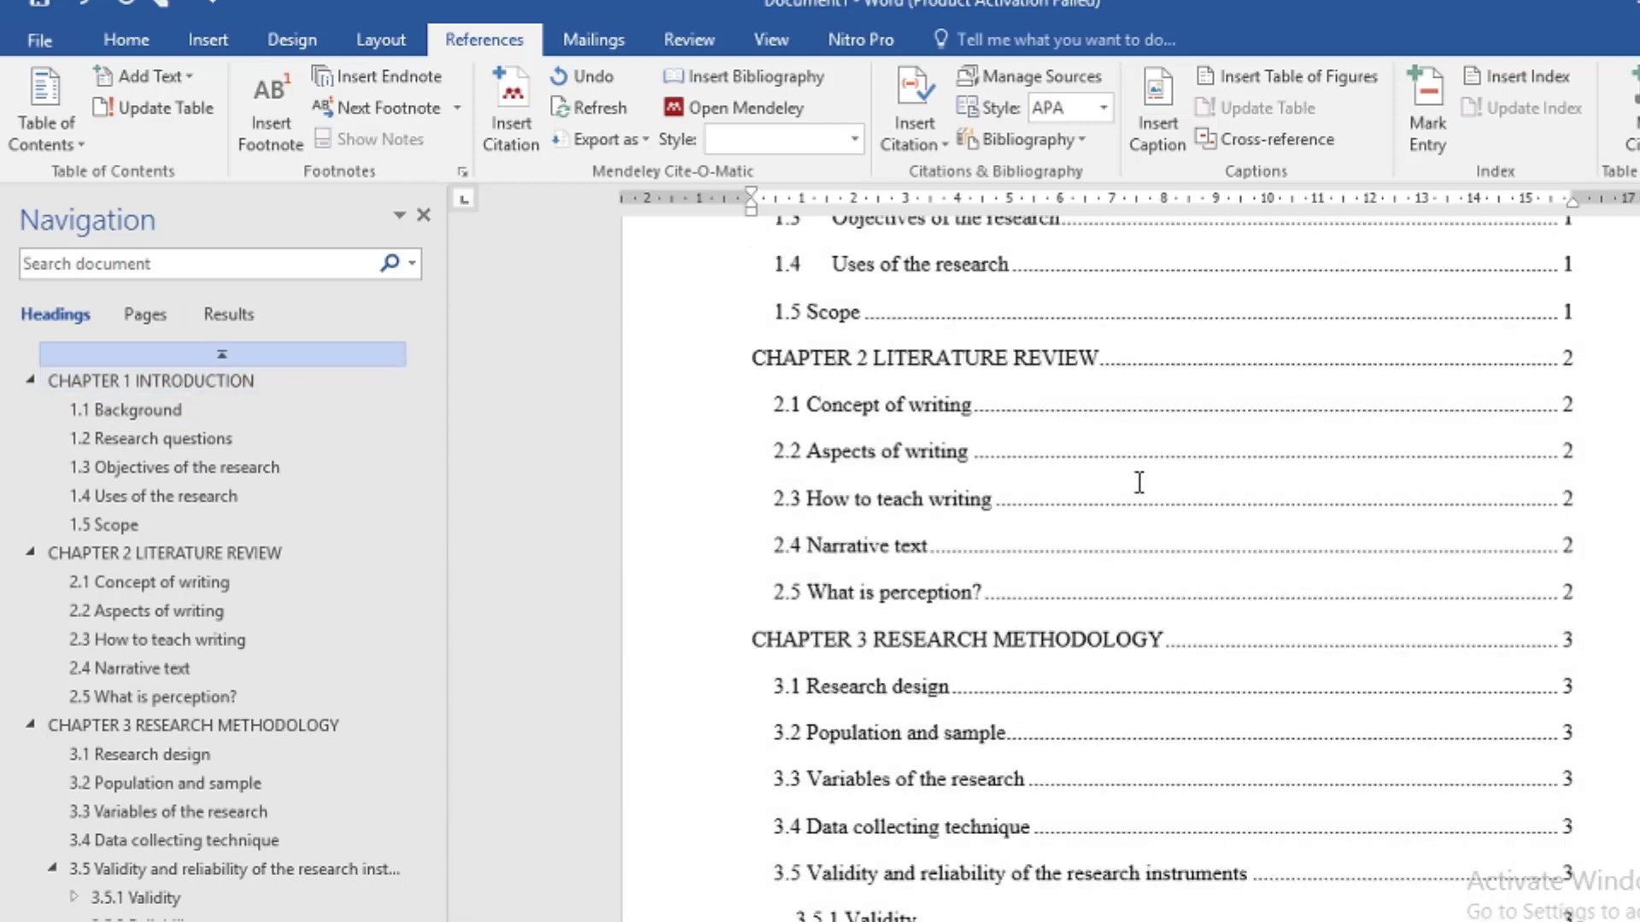
scroll(1140, 482, up, 5)
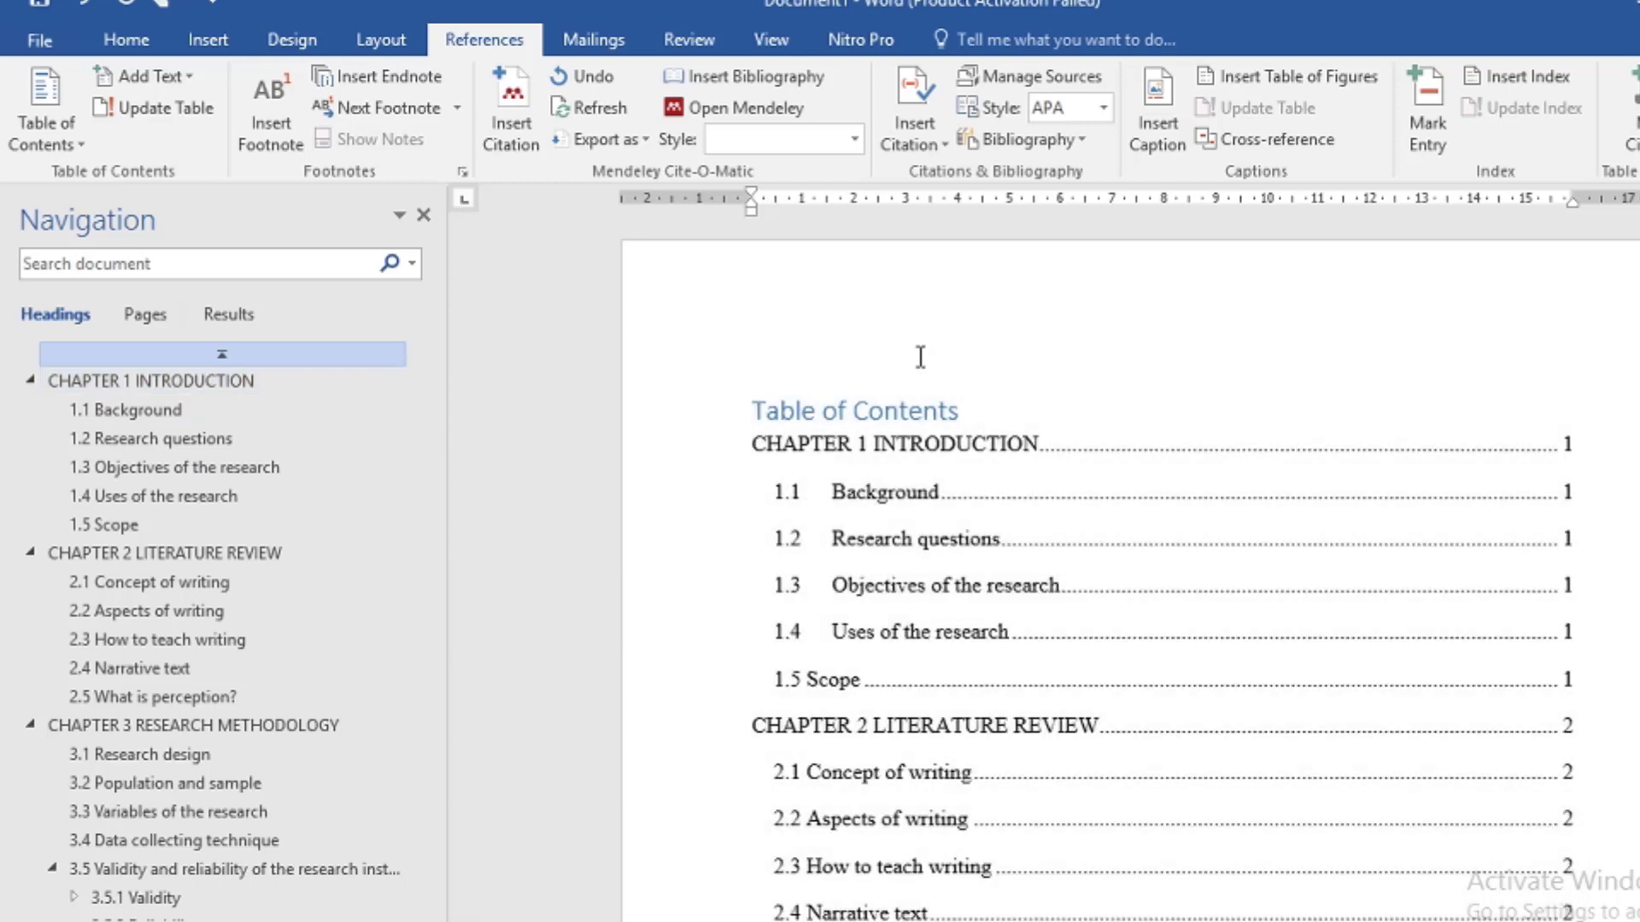
click(899, 410)
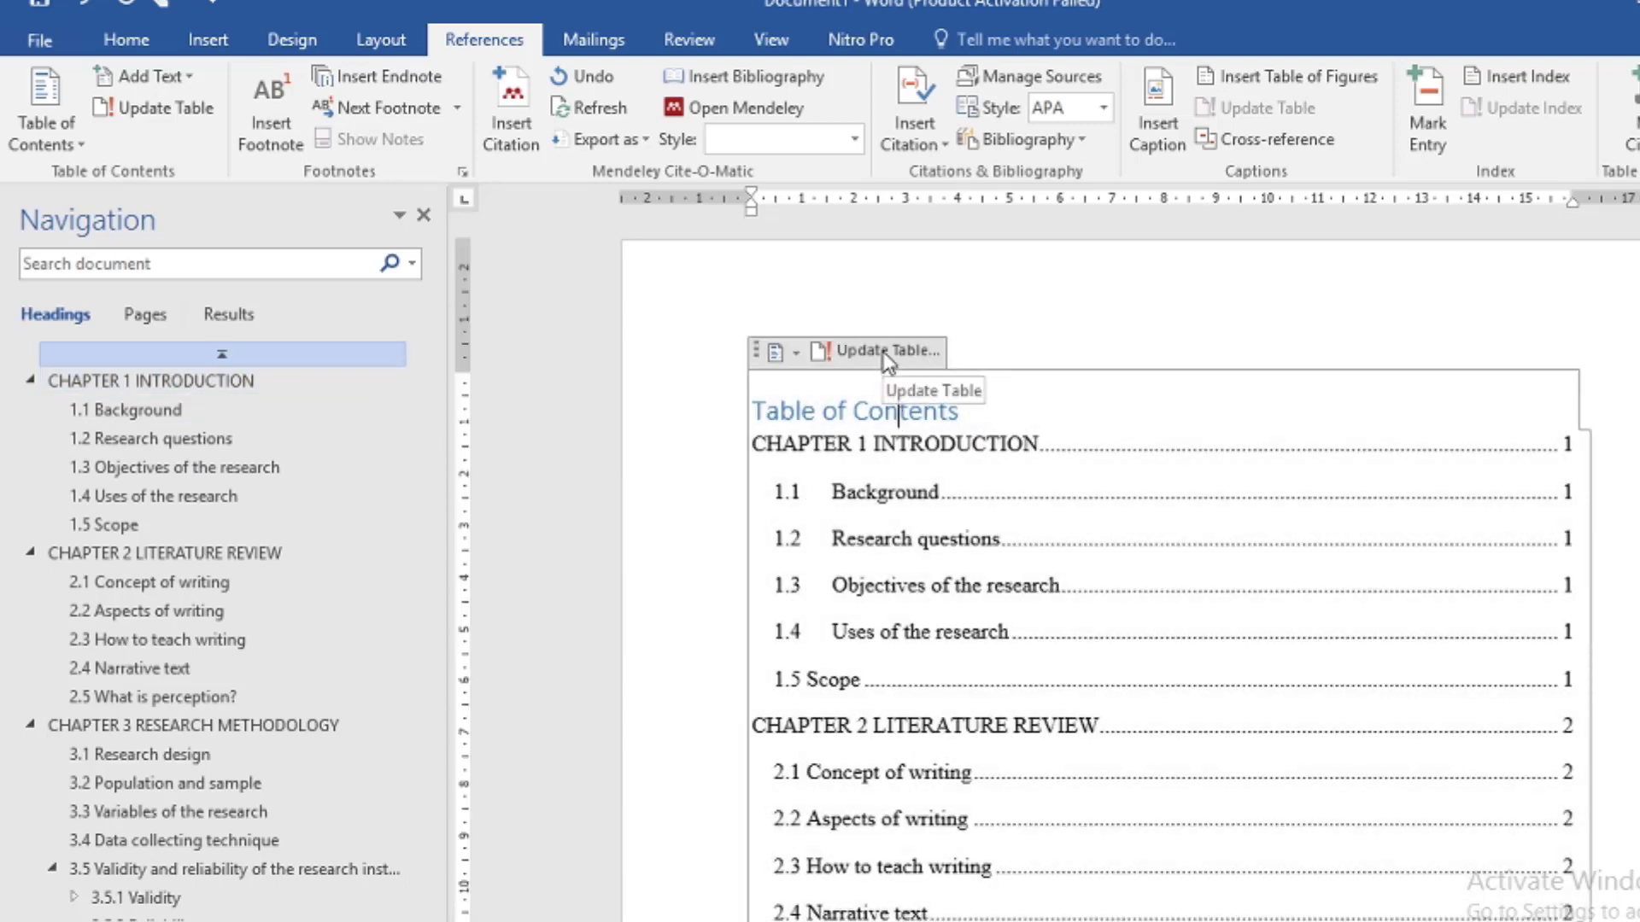
click(886, 352)
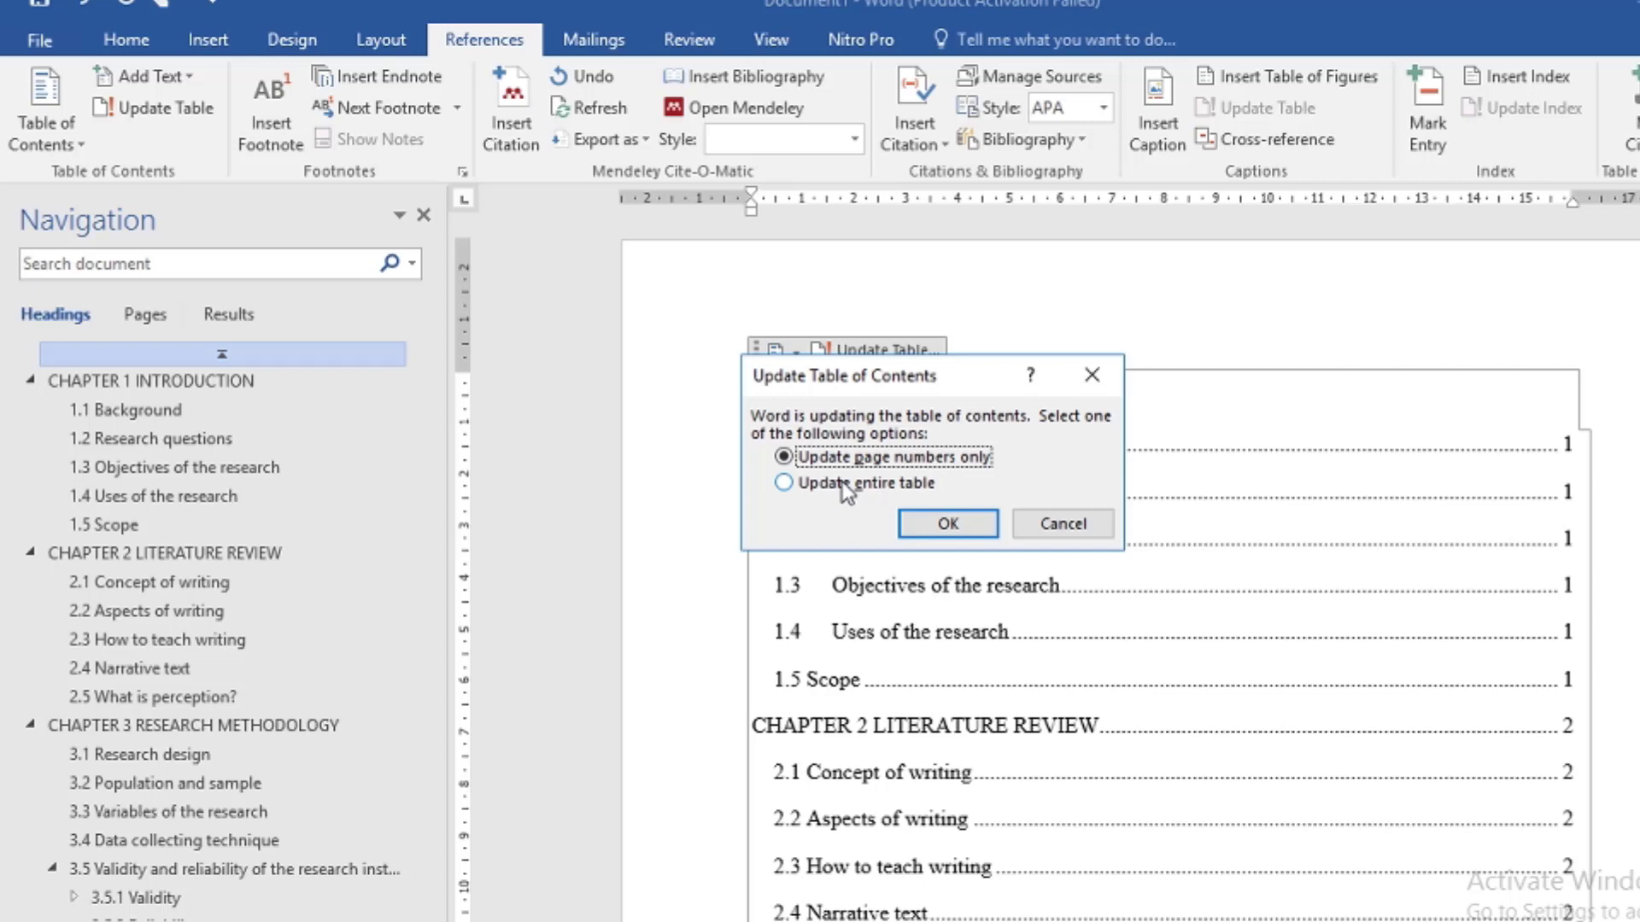
click(846, 486)
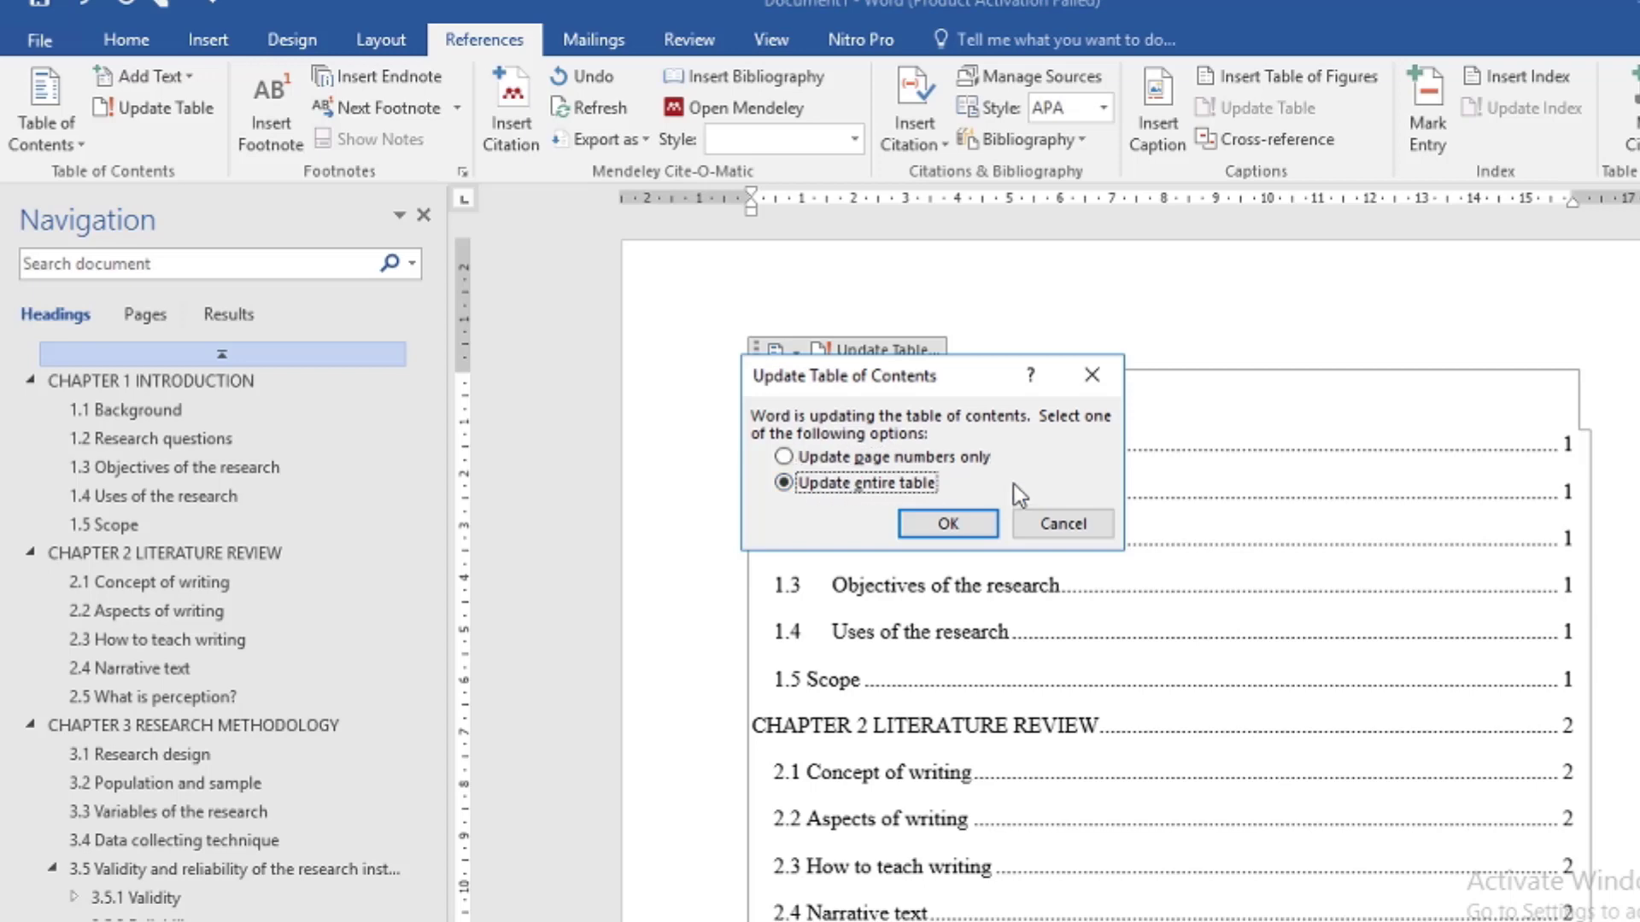
click(839, 461)
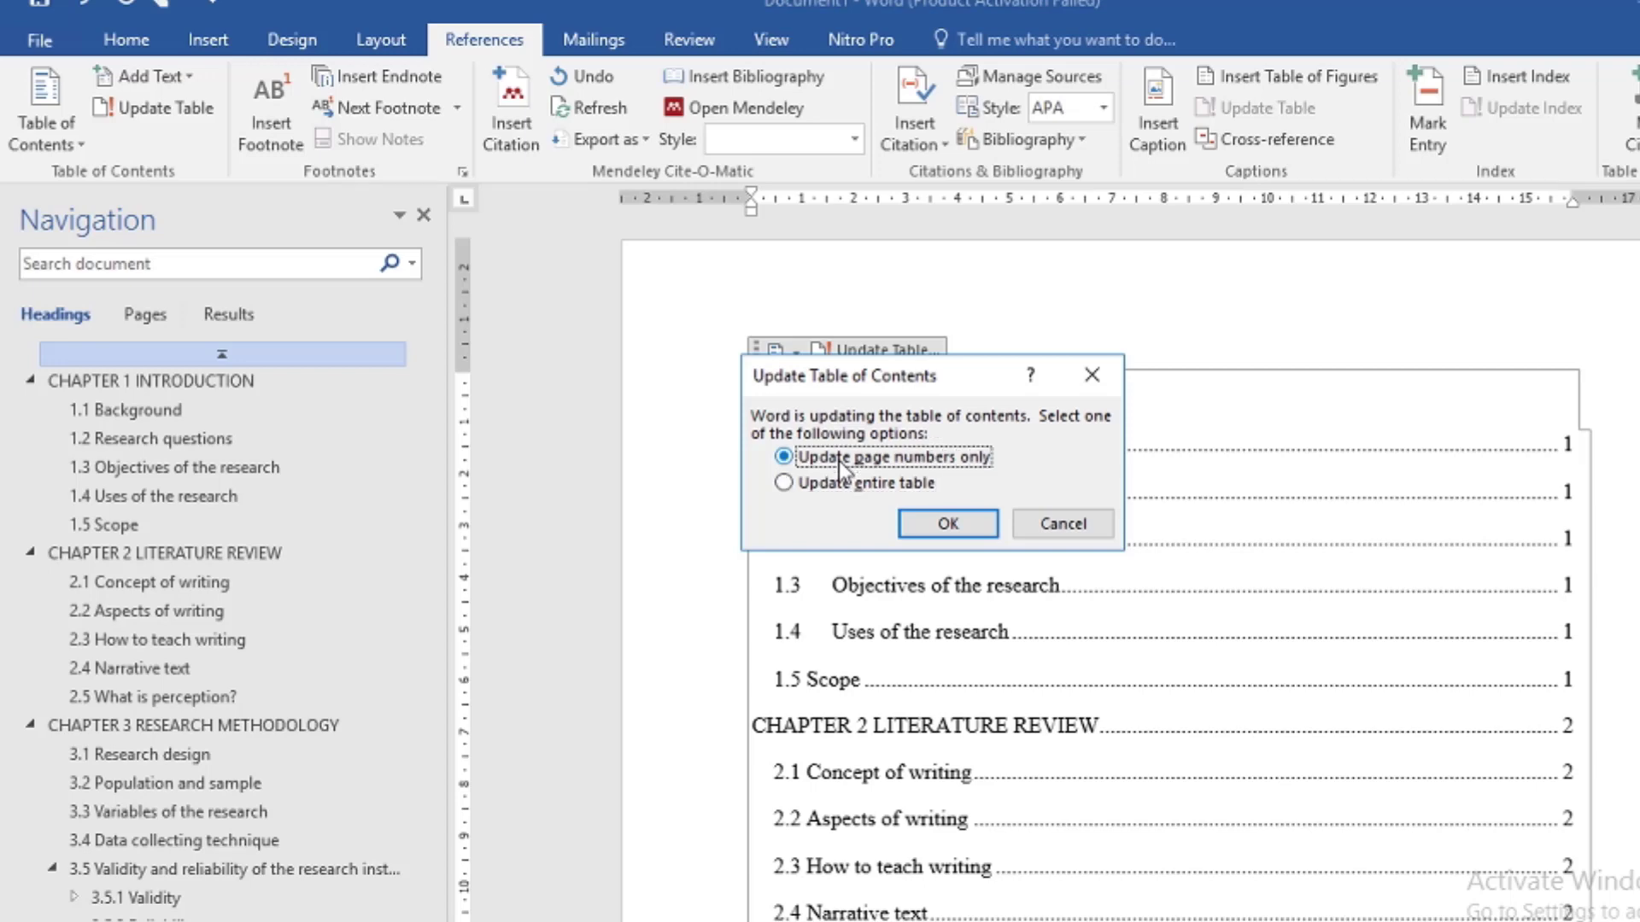
click(935, 523)
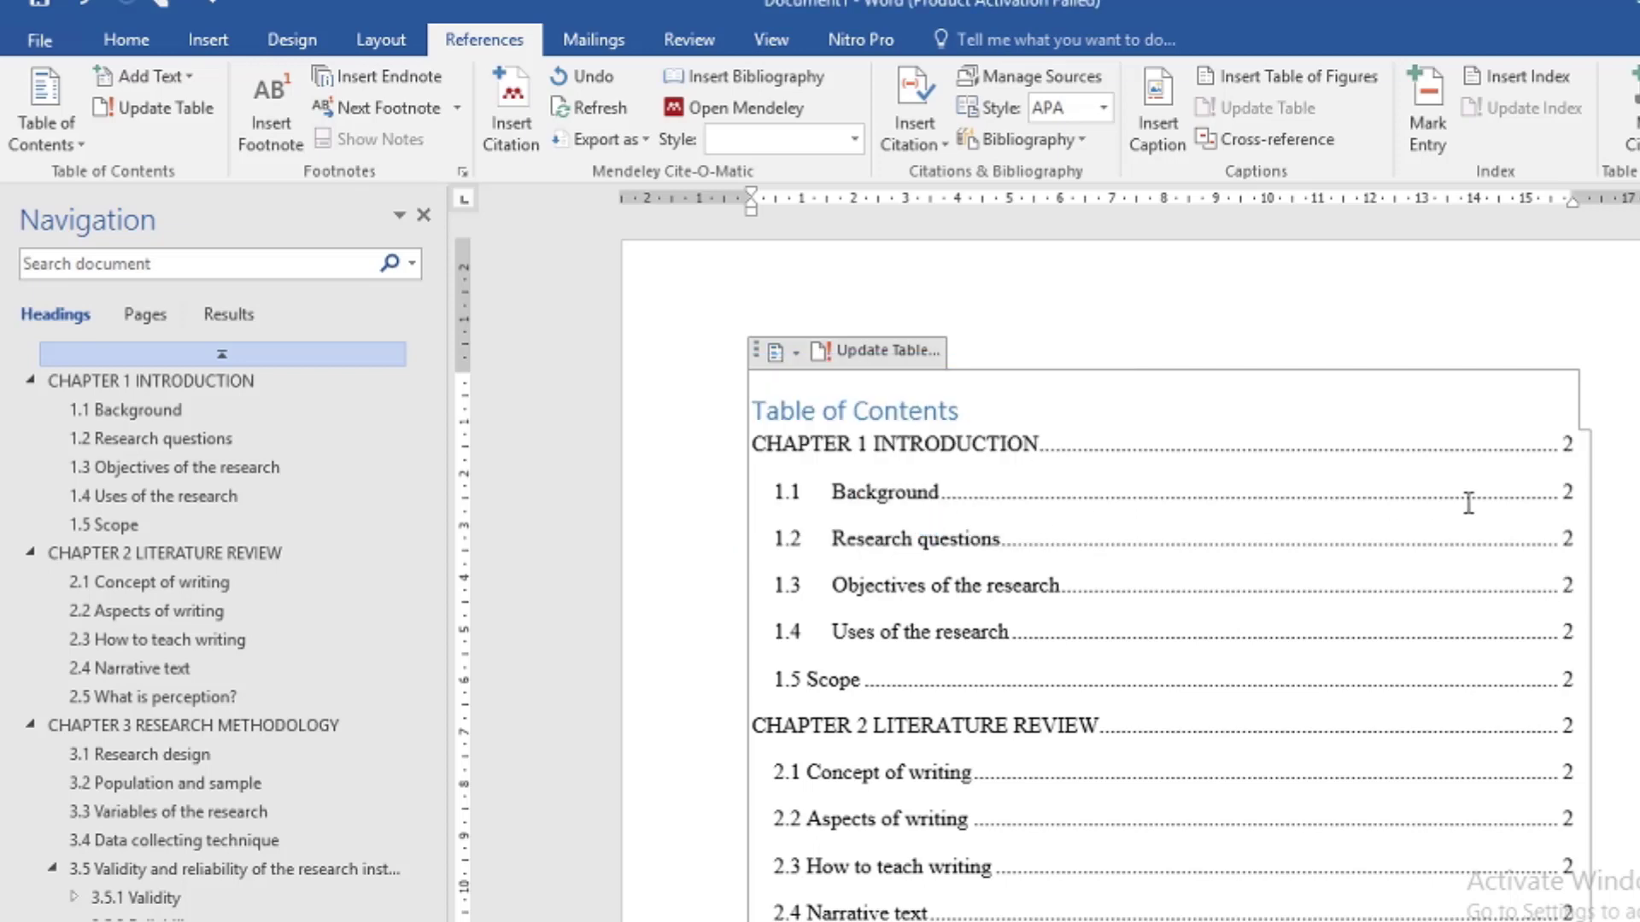
scroll(1468, 503, down, 4)
scroll(1526, 486, down, 5)
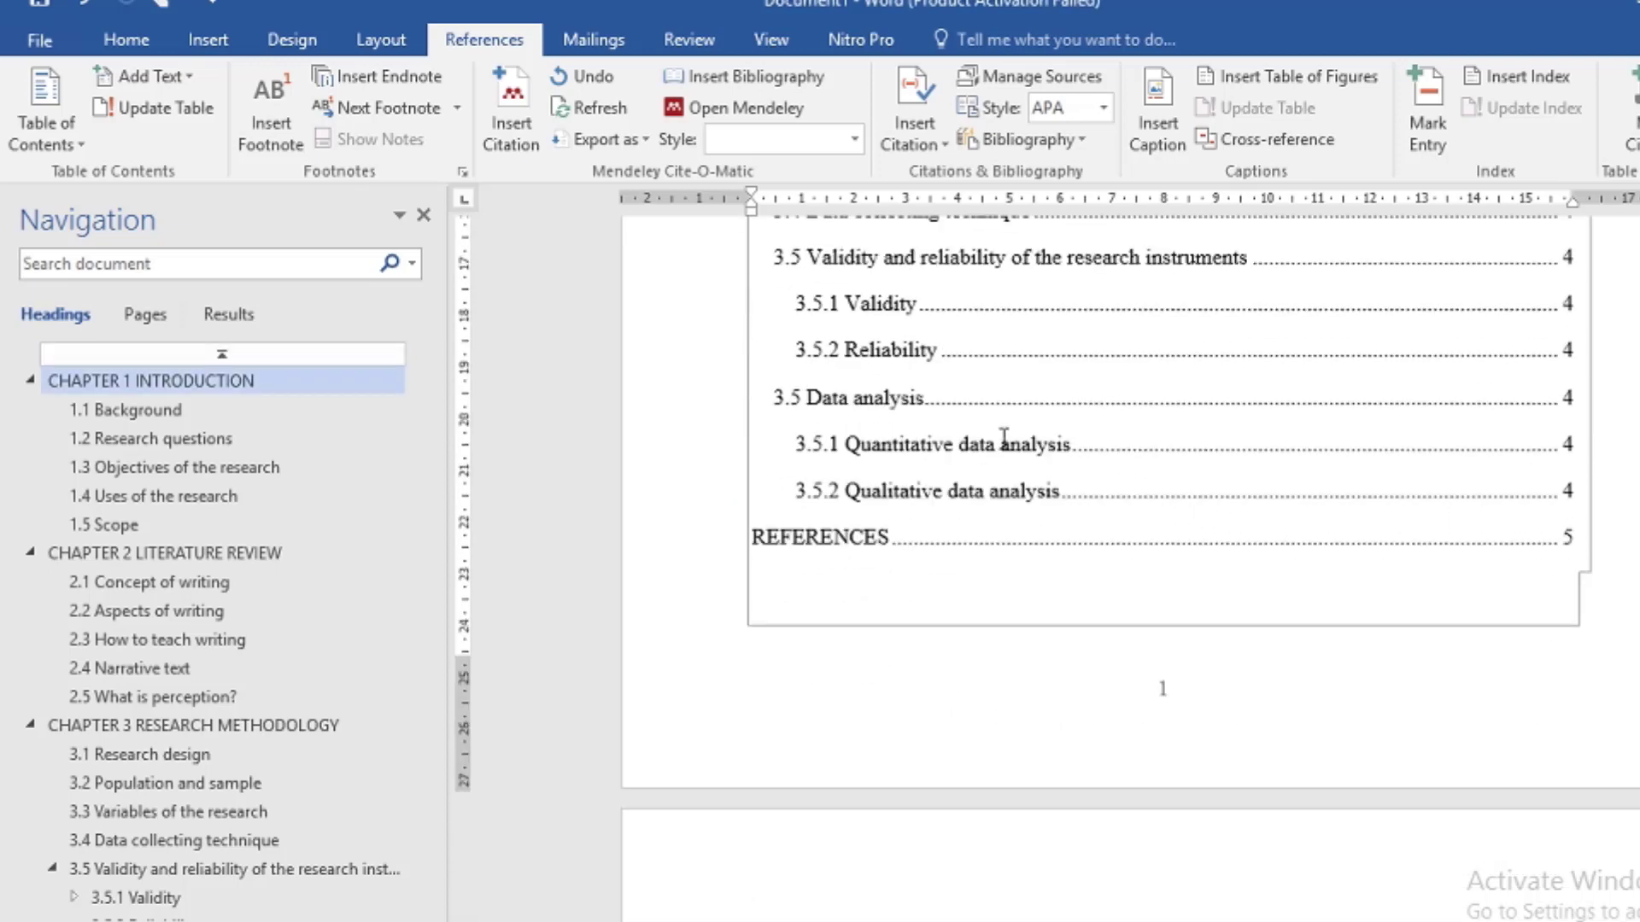
scroll(958, 455, up, 3)
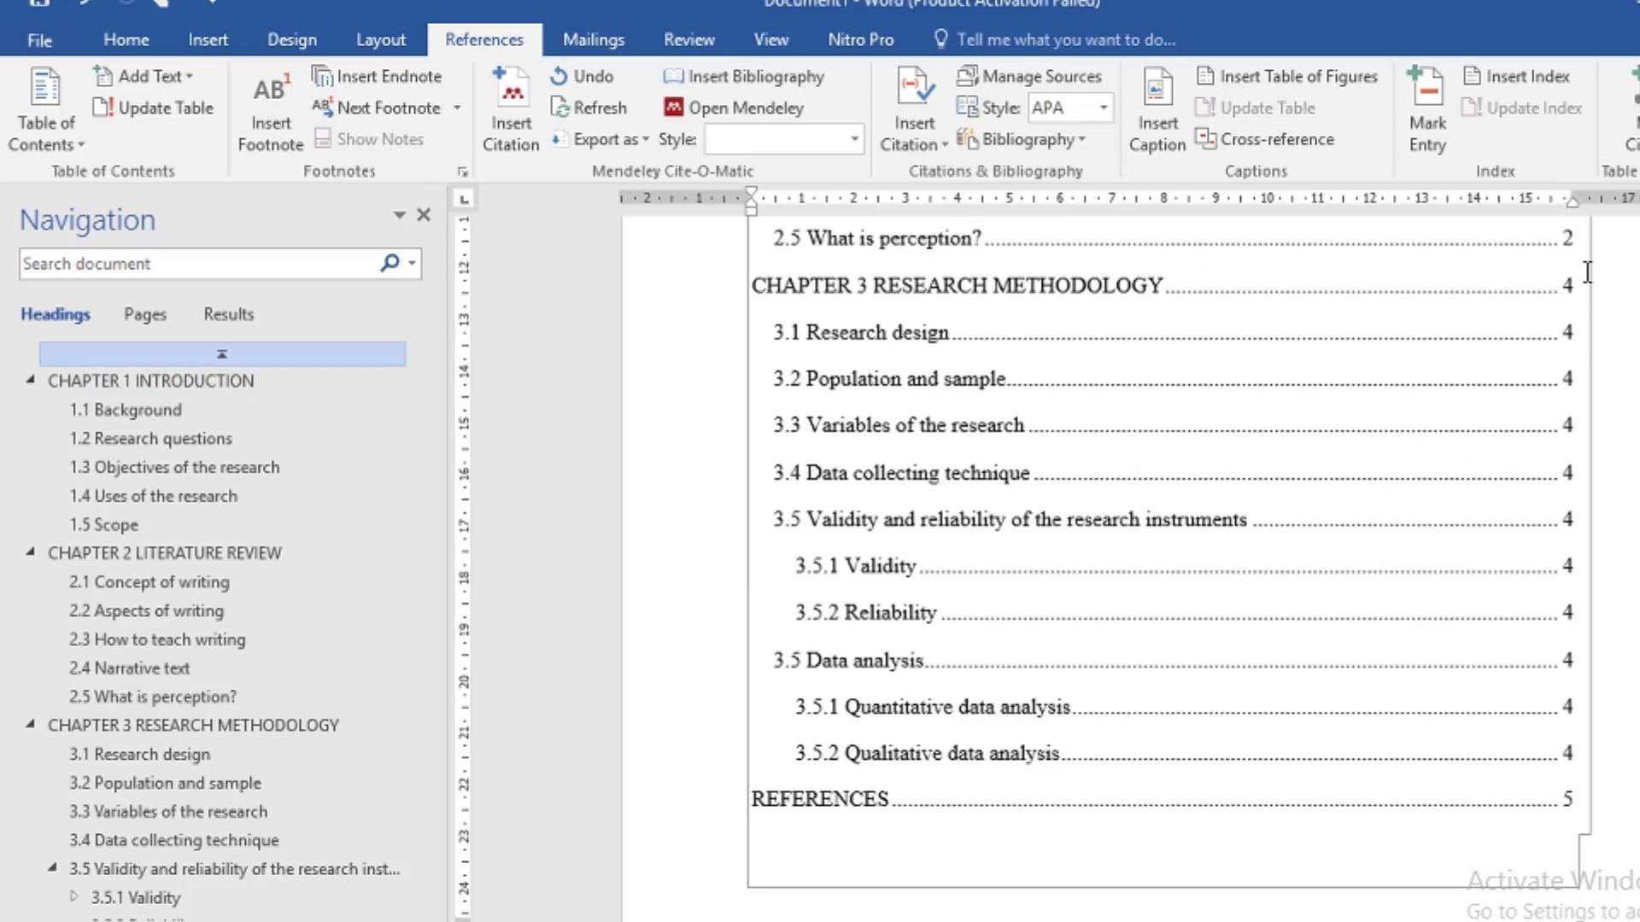
scroll(1298, 645, down, 2)
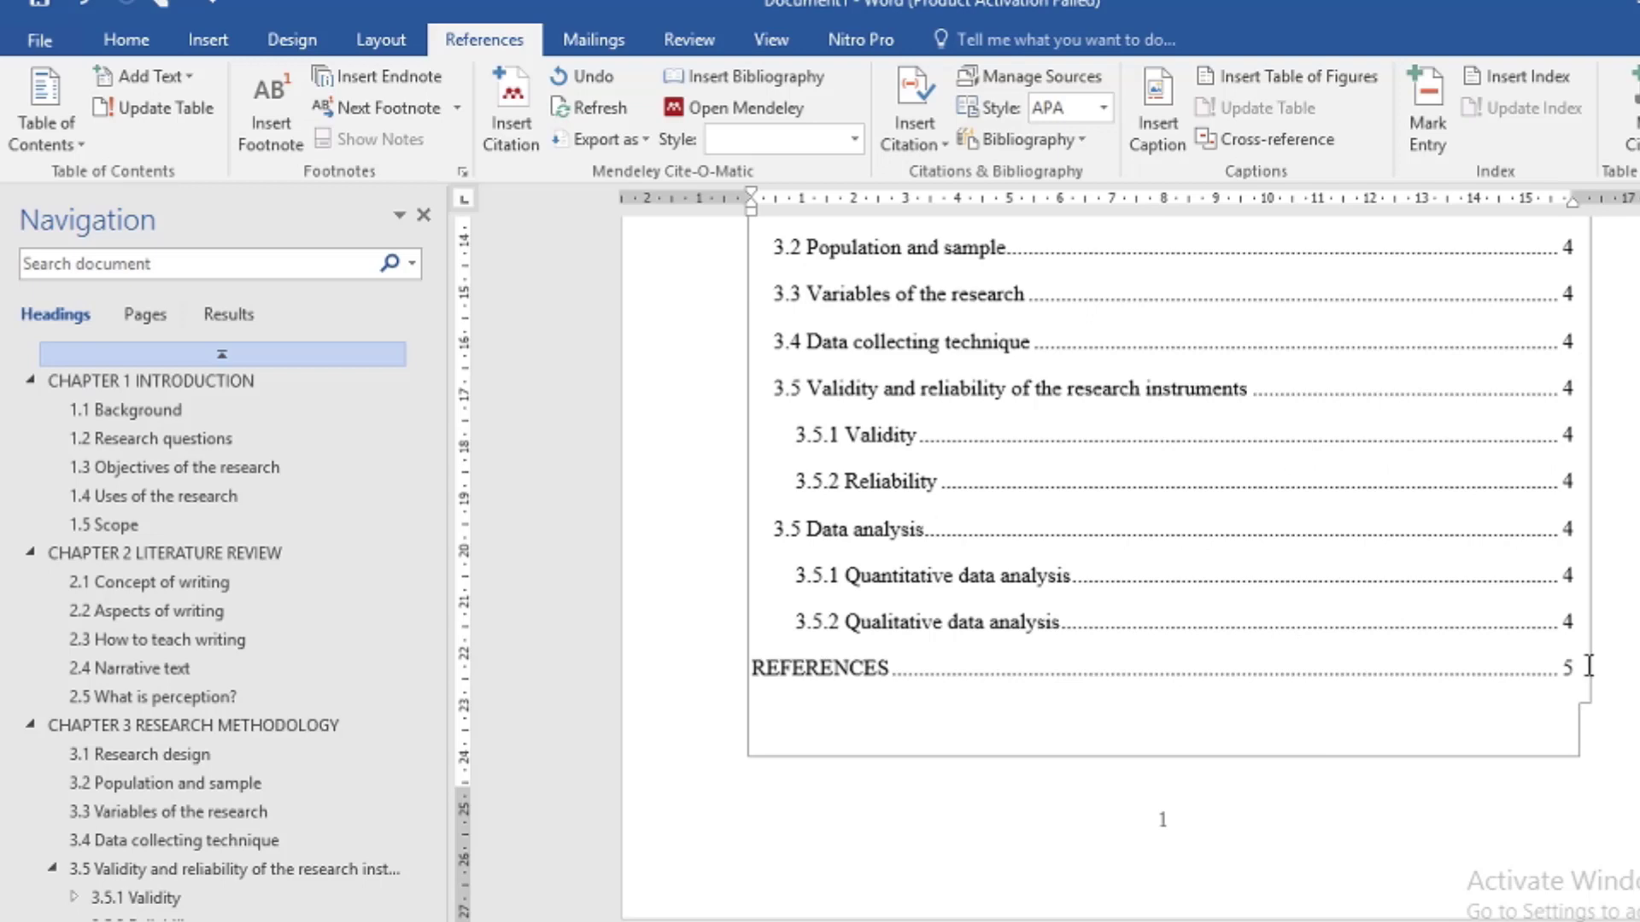
scroll(1580, 673, down, 10)
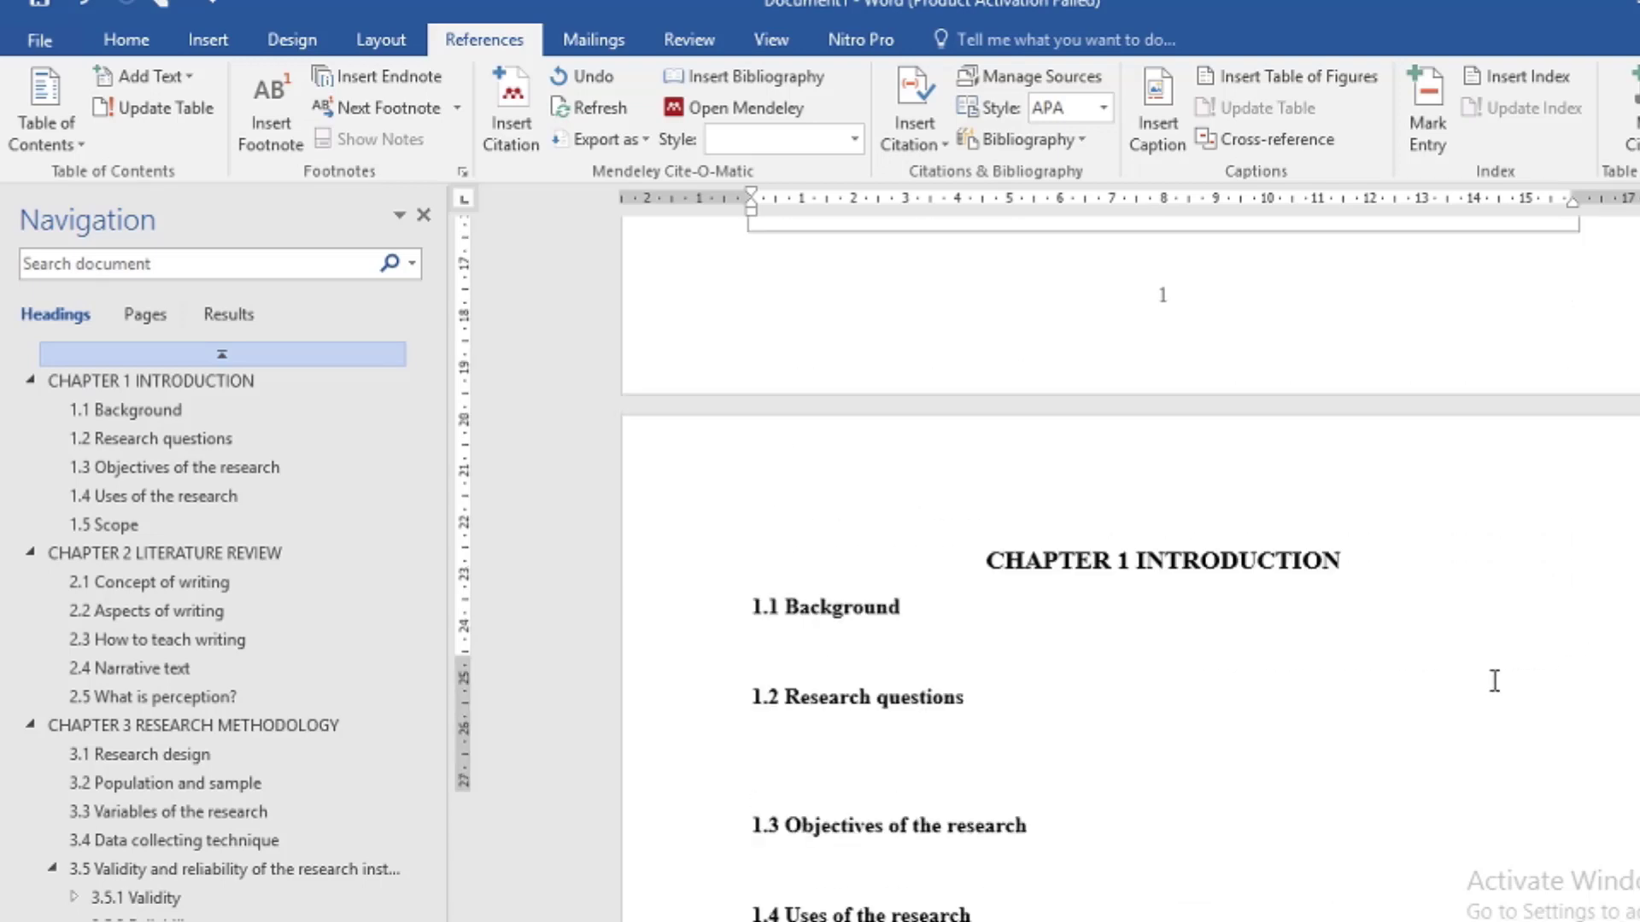
scroll(1493, 678, down, 10)
scroll(1483, 678, down, 10)
scroll(1494, 648, down, 10)
scroll(1495, 629, down, 10)
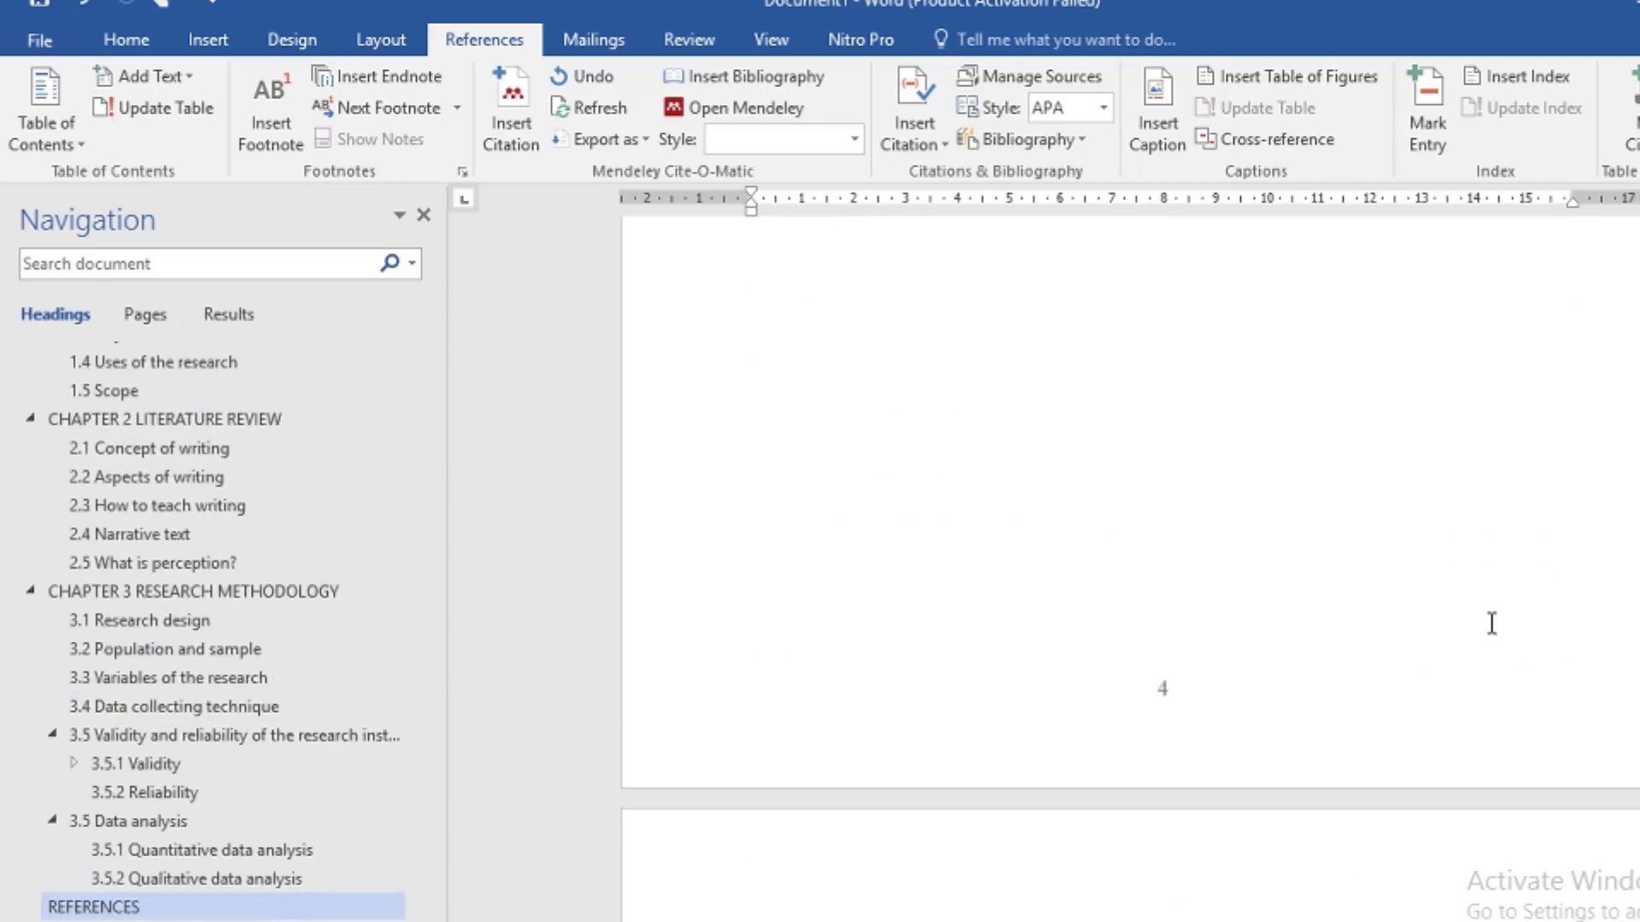
scroll(1492, 625, down, 5)
scroll(1486, 615, up, 5)
scroll(1483, 612, up, 5)
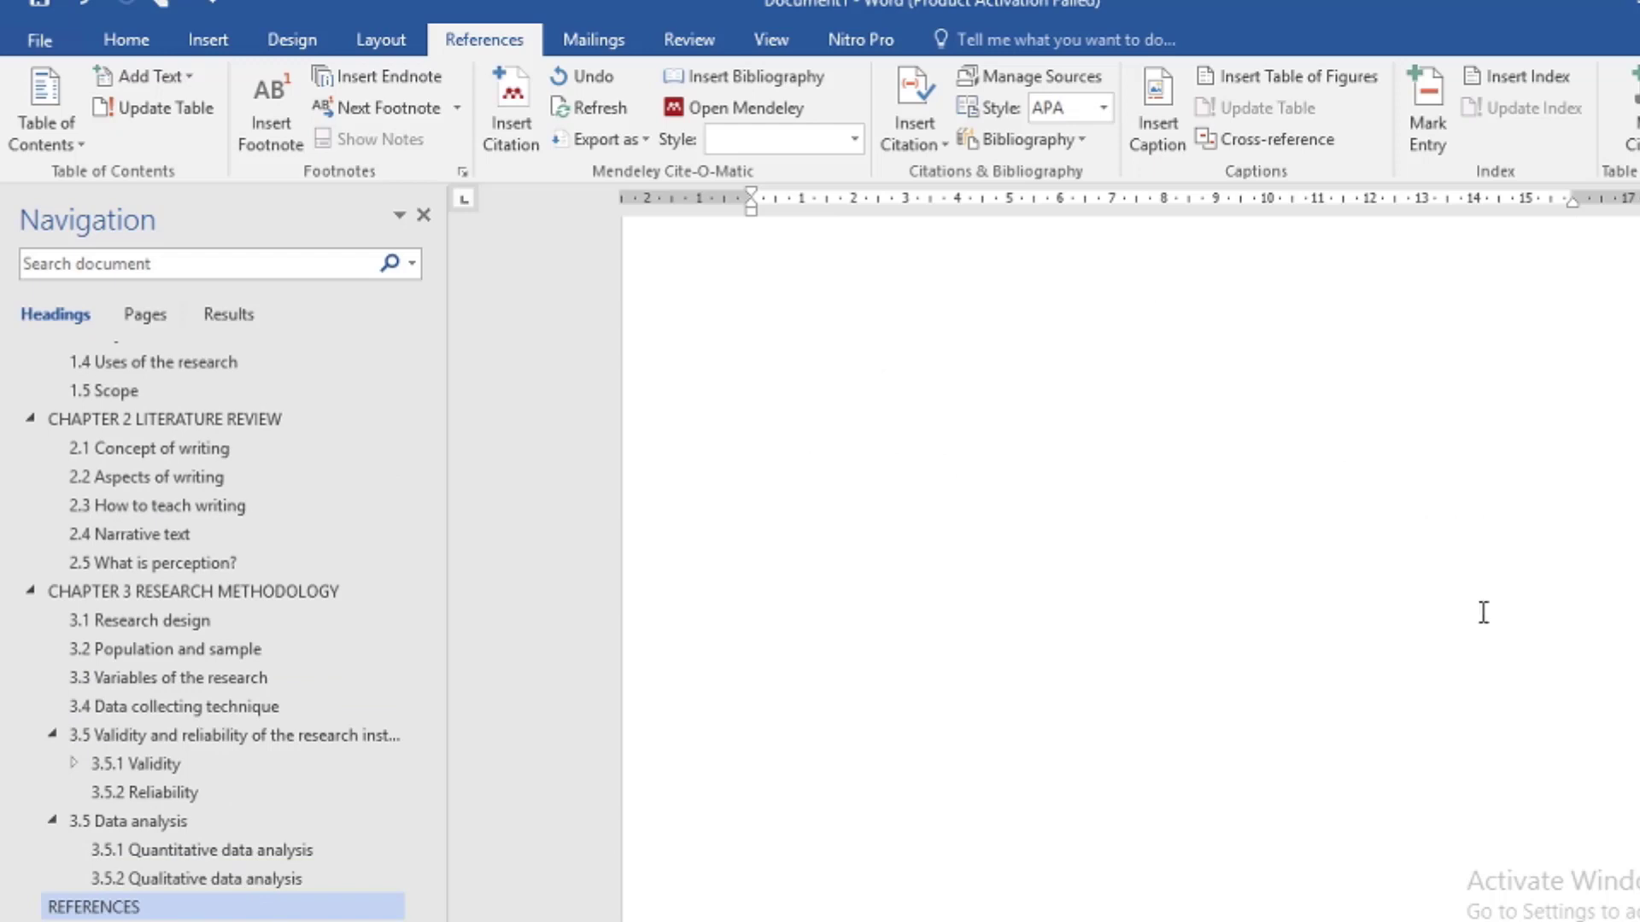
scroll(1477, 607, down, 1)
scroll(1476, 607, up, 2)
scroll(1463, 602, down, 8)
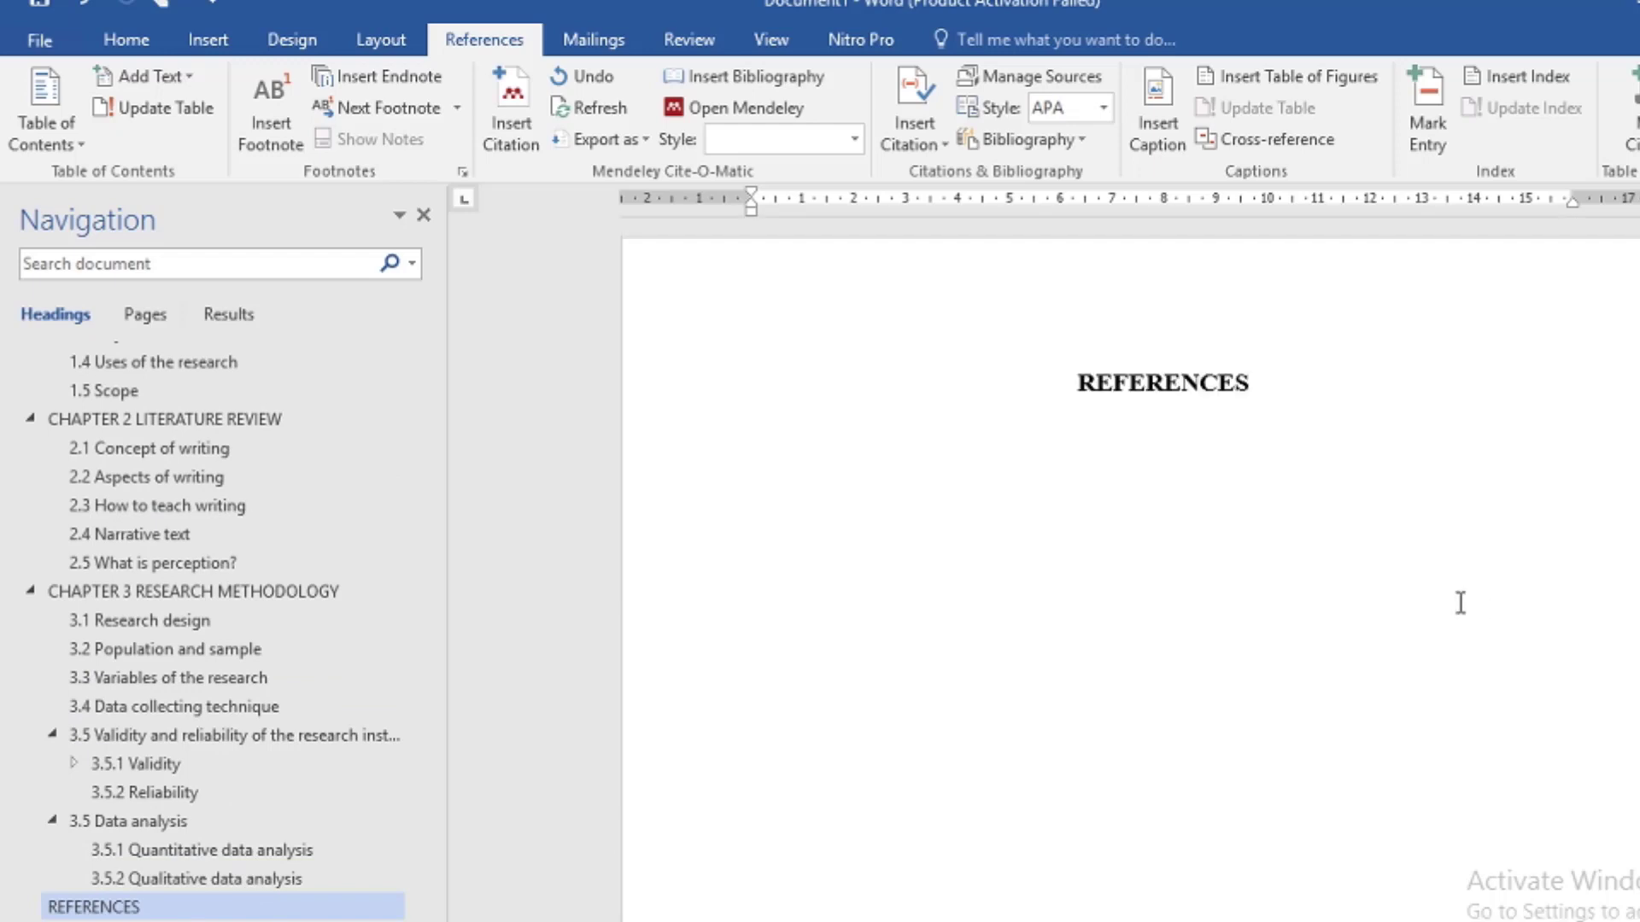
scroll(1443, 580, up, 3)
scroll(1440, 577, up, 3)
scroll(1440, 577, up, 10)
scroll(1440, 577, up, 6)
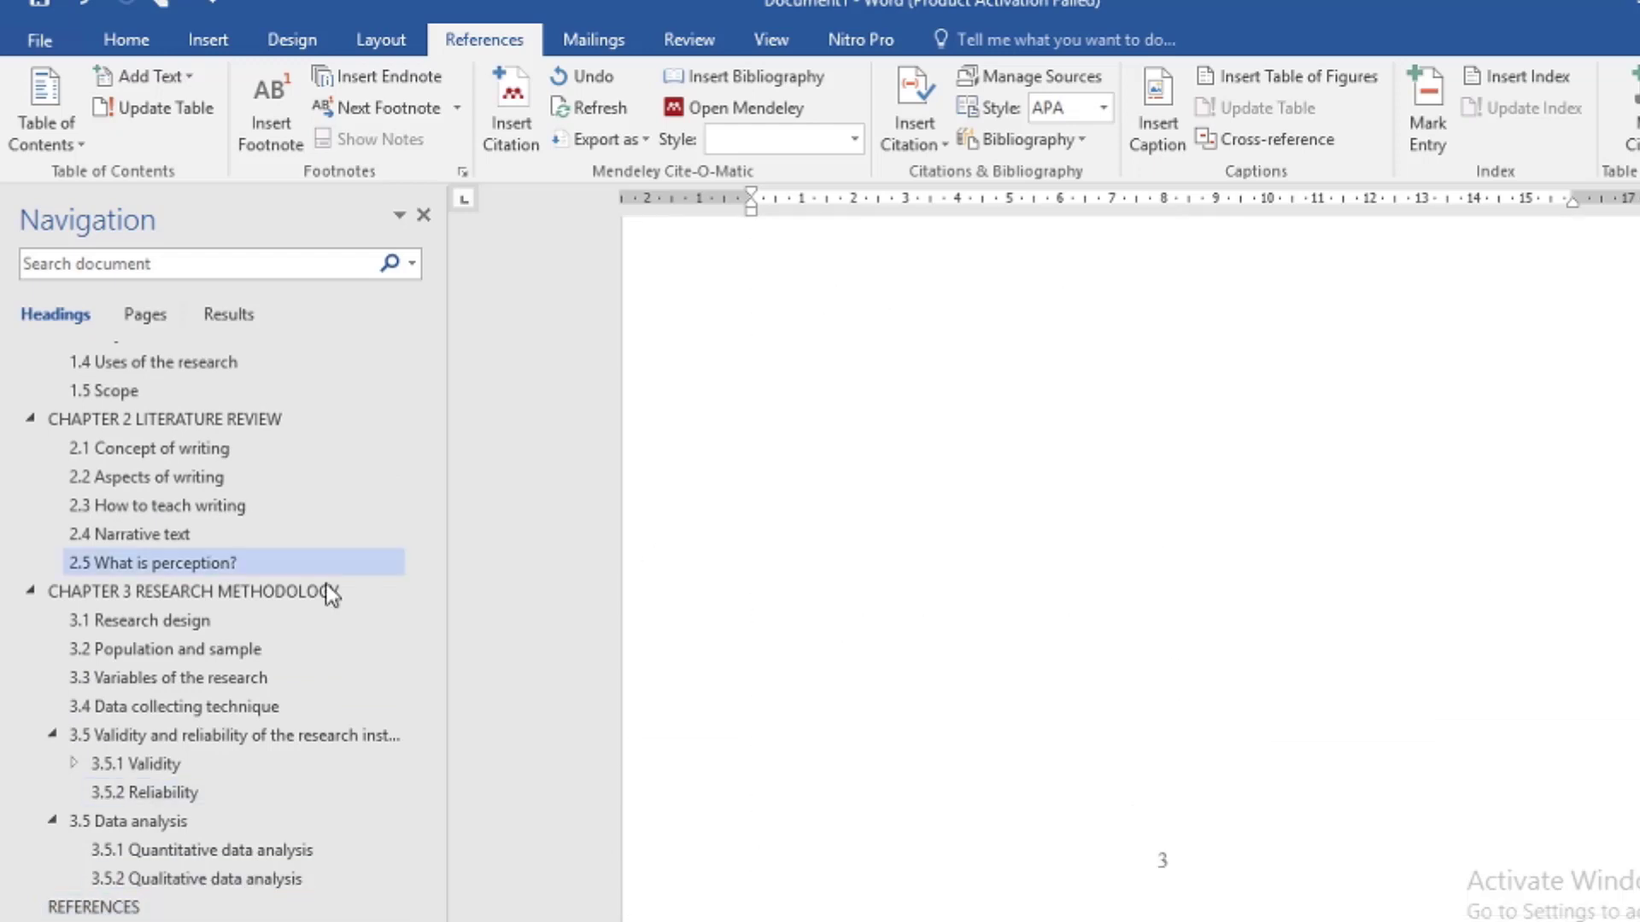
- Jump via the Navigation pane through 3.1–3.3, 2.4–2.1 and 1.2, ending at 1.1 Background
click(171, 622)
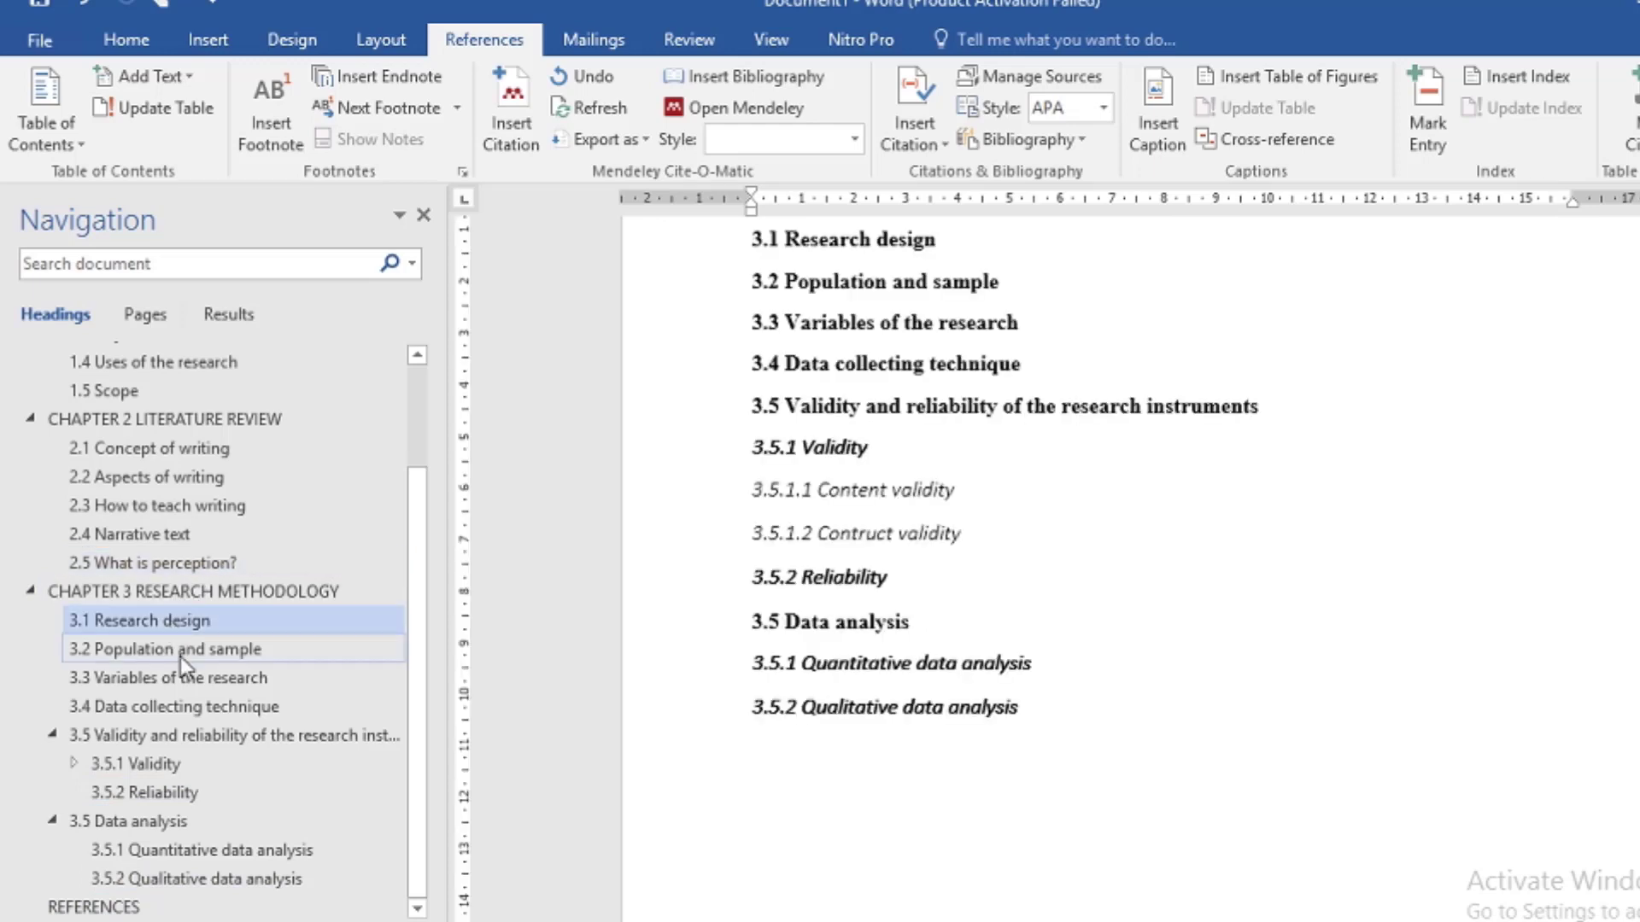
click(181, 654)
click(186, 679)
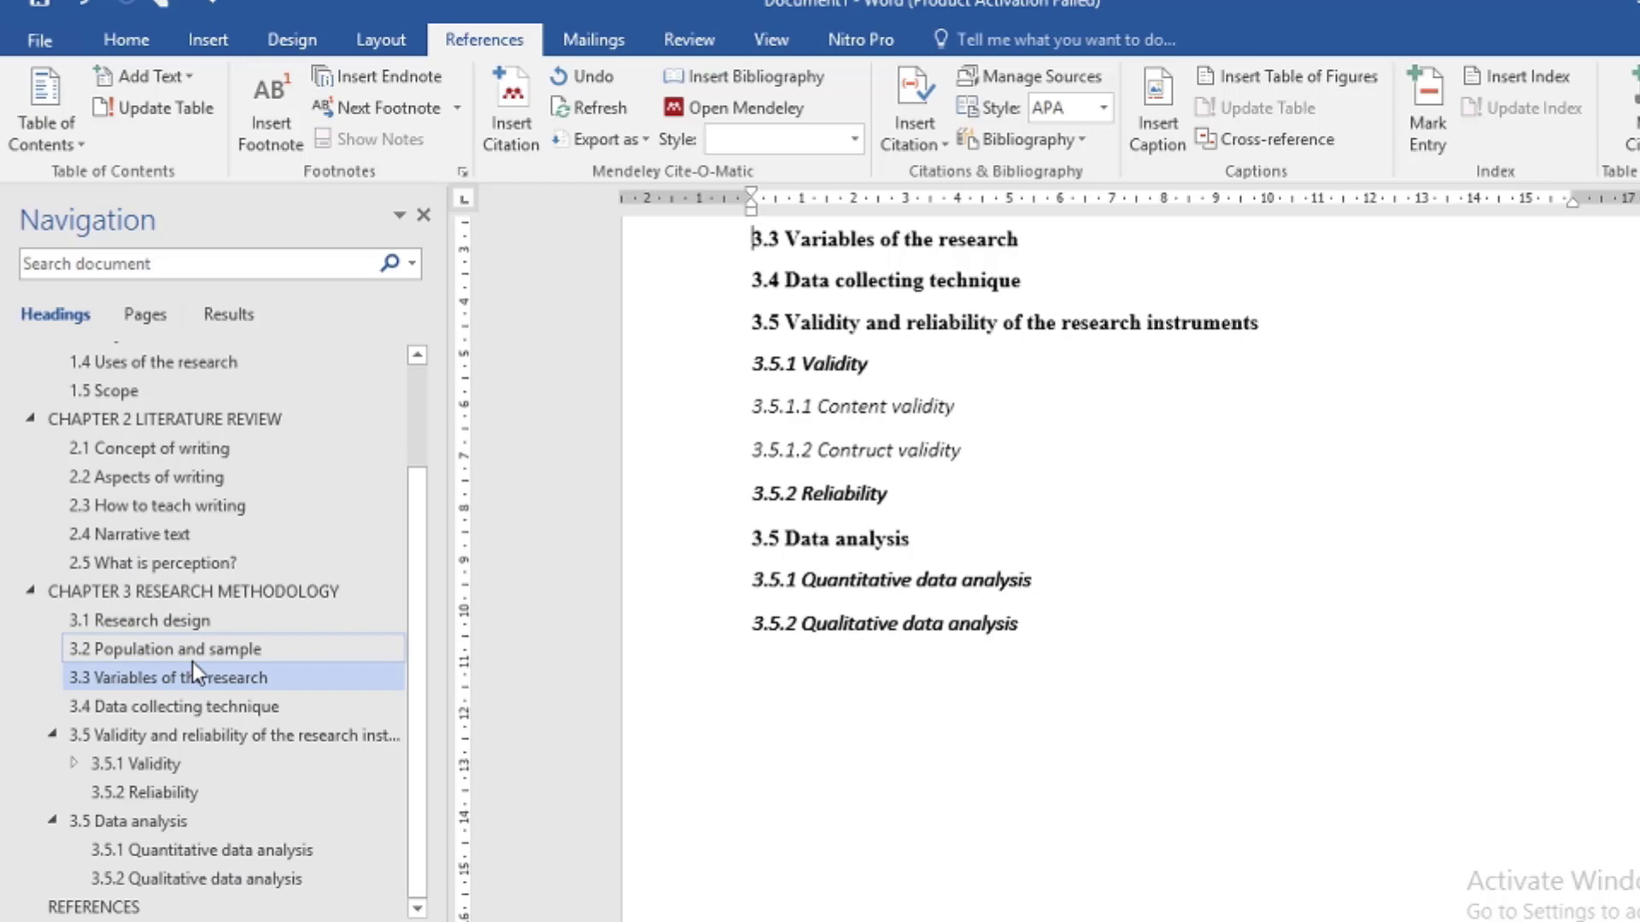
click(181, 532)
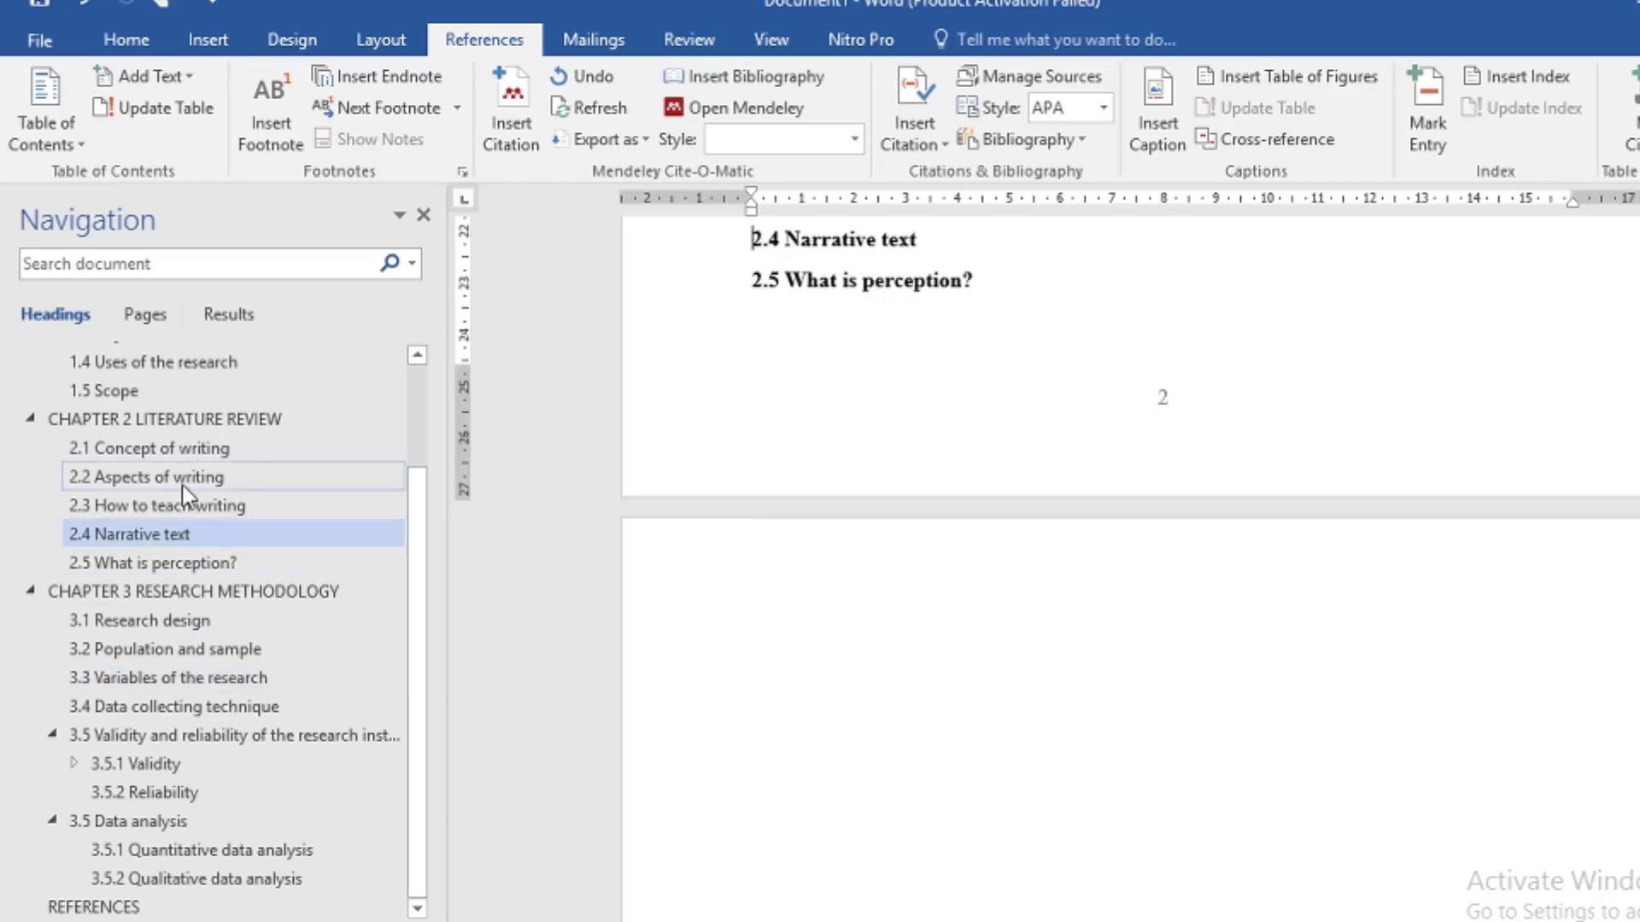
click(182, 480)
click(183, 508)
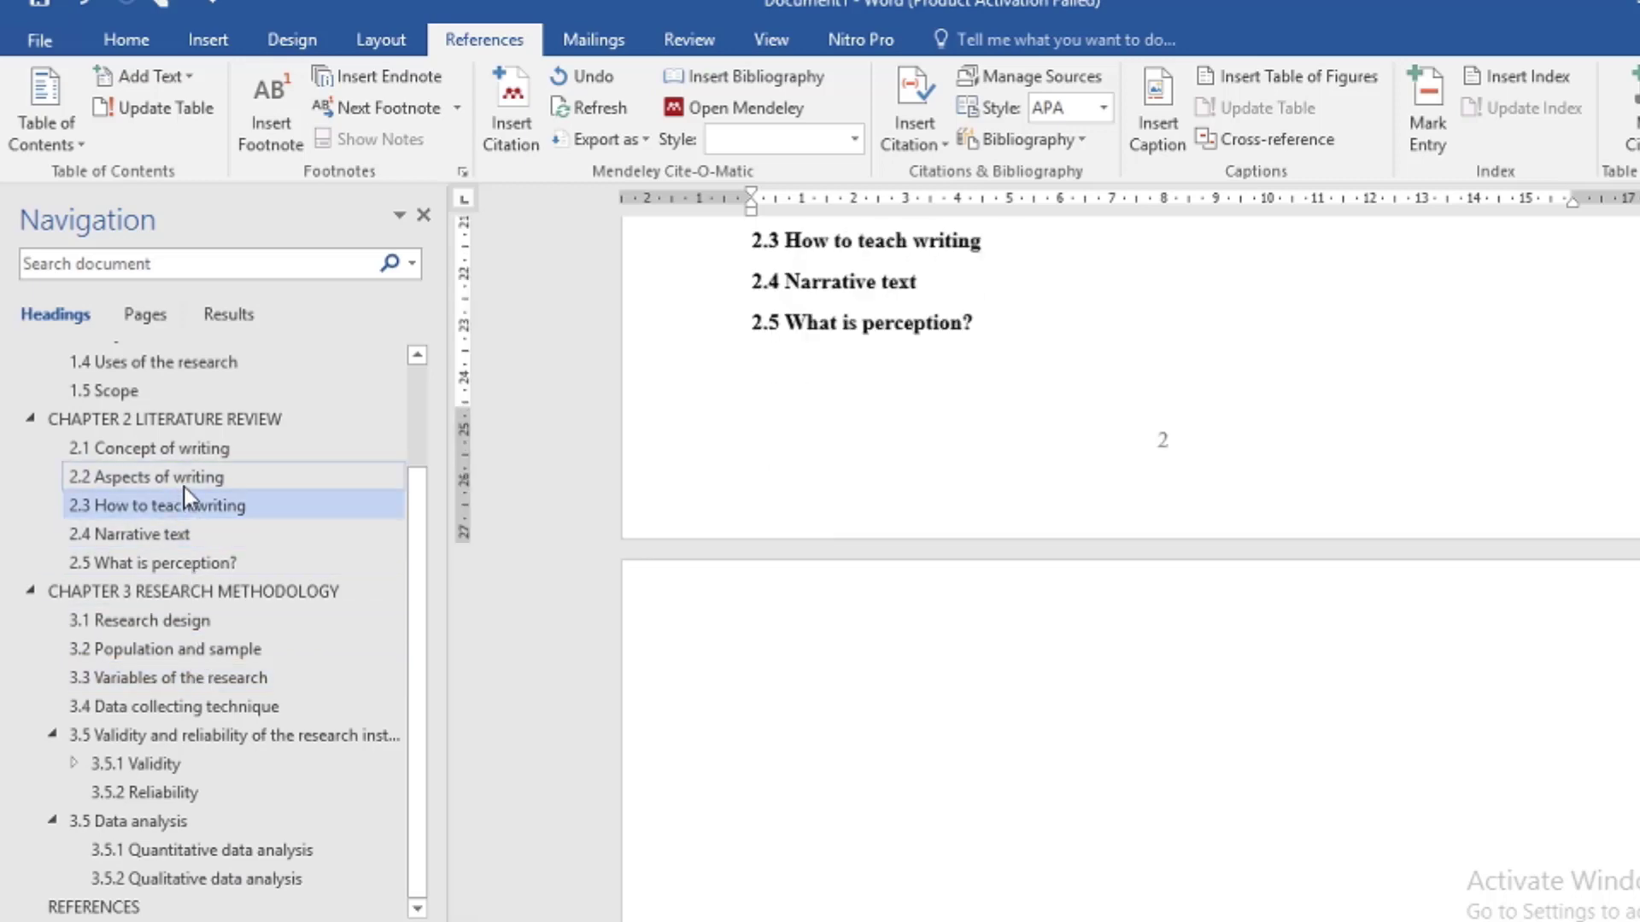
click(183, 481)
click(178, 450)
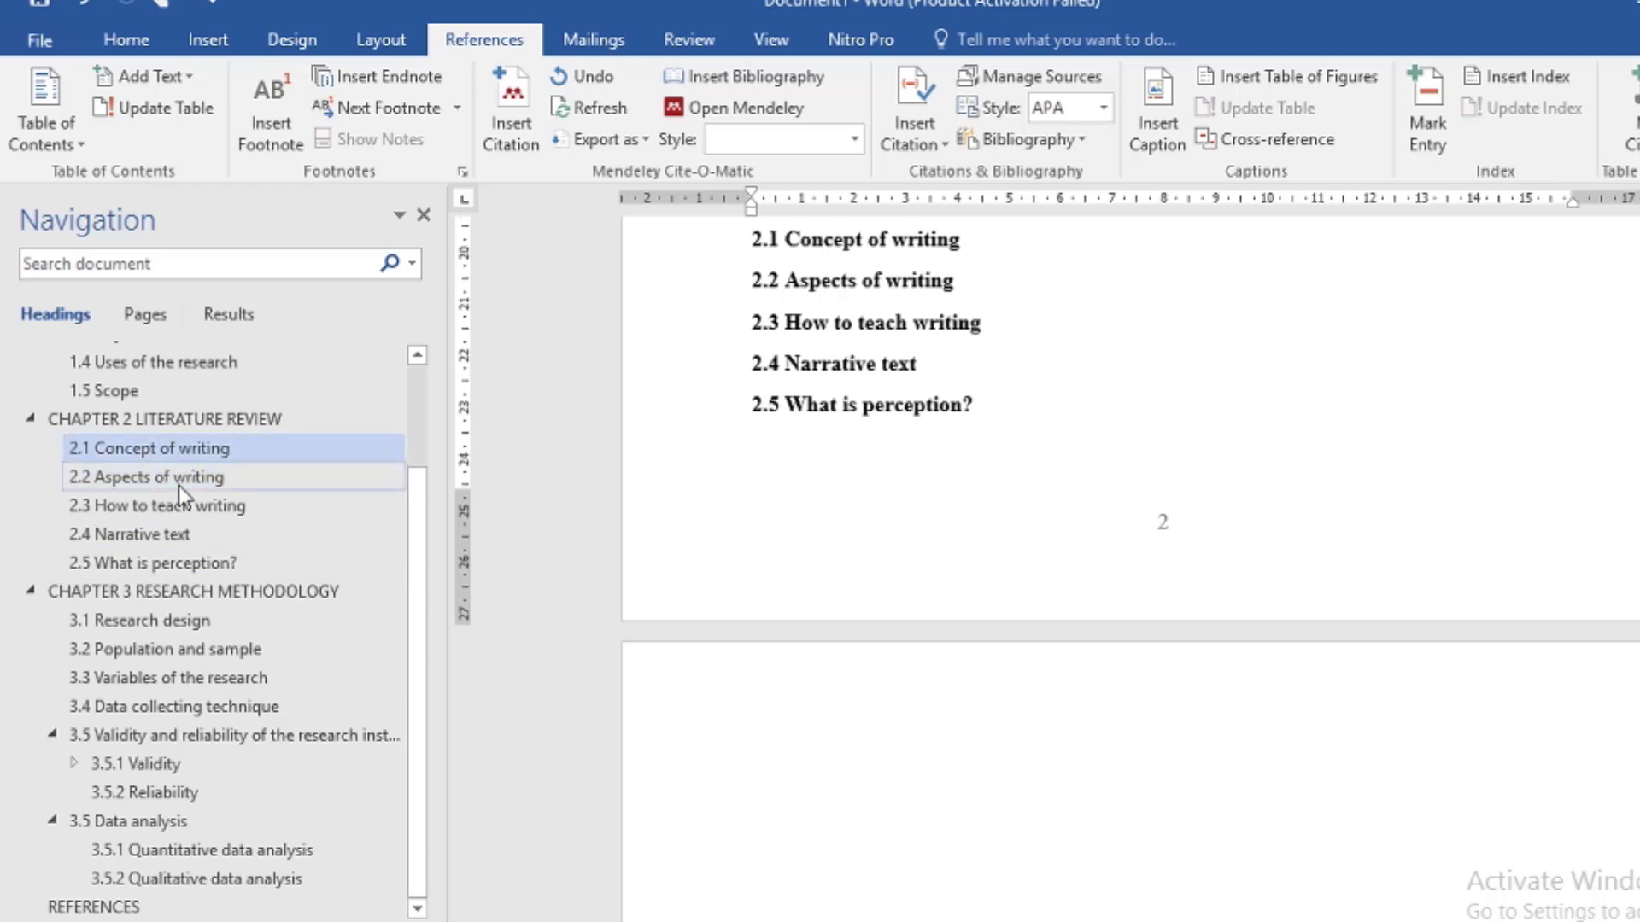
click(178, 477)
scroll(178, 485, up, 3)
click(167, 440)
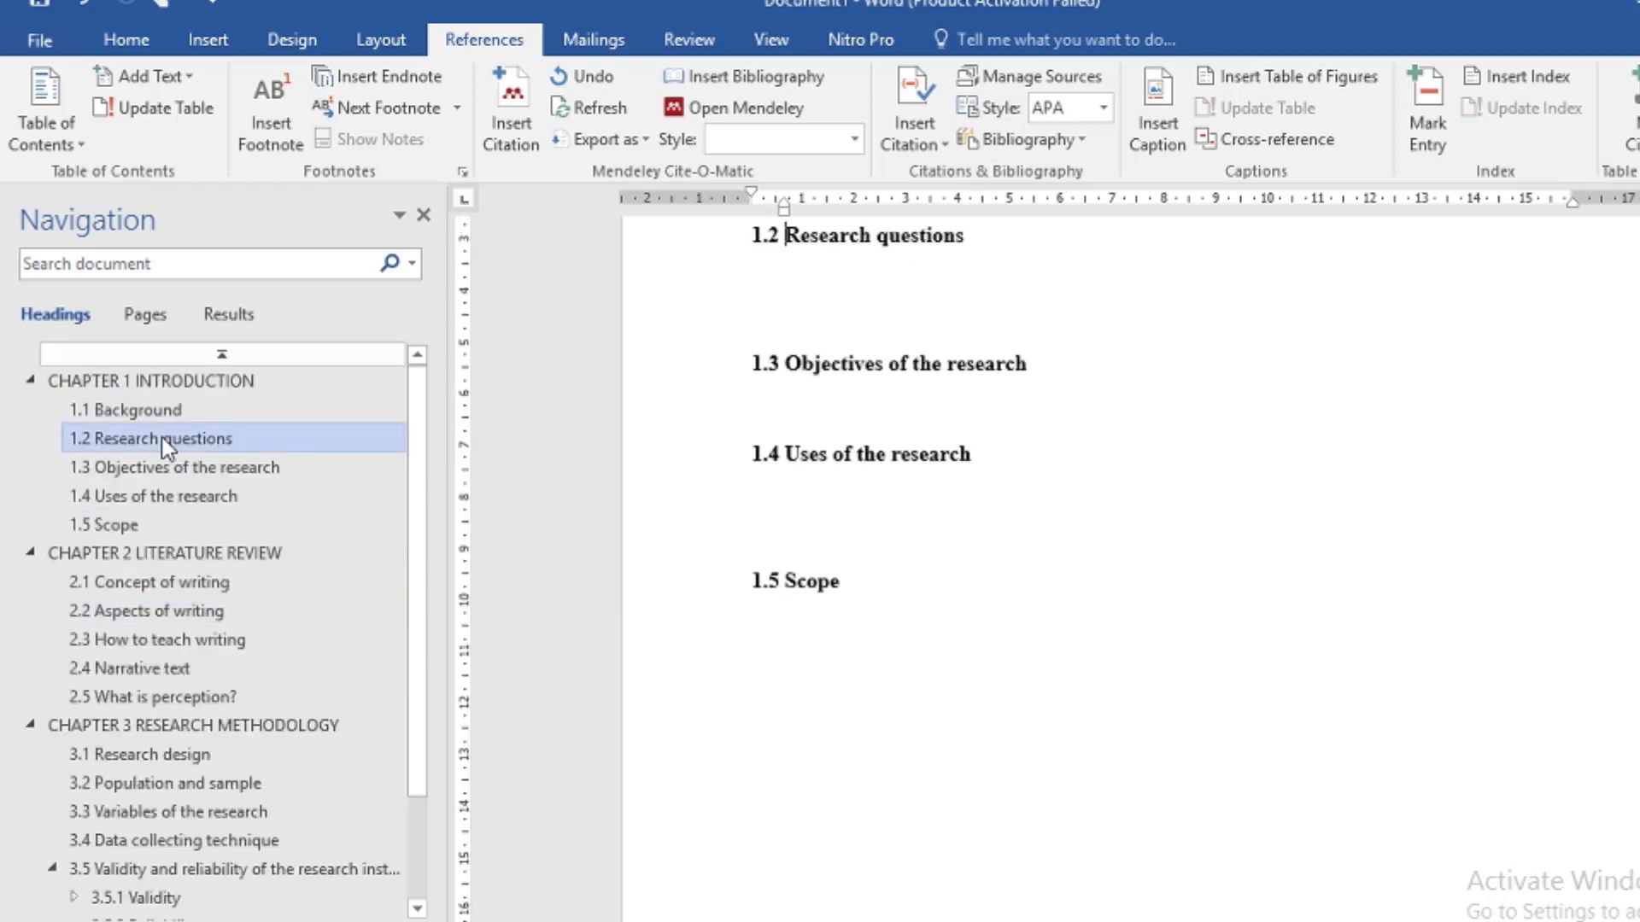
click(152, 415)
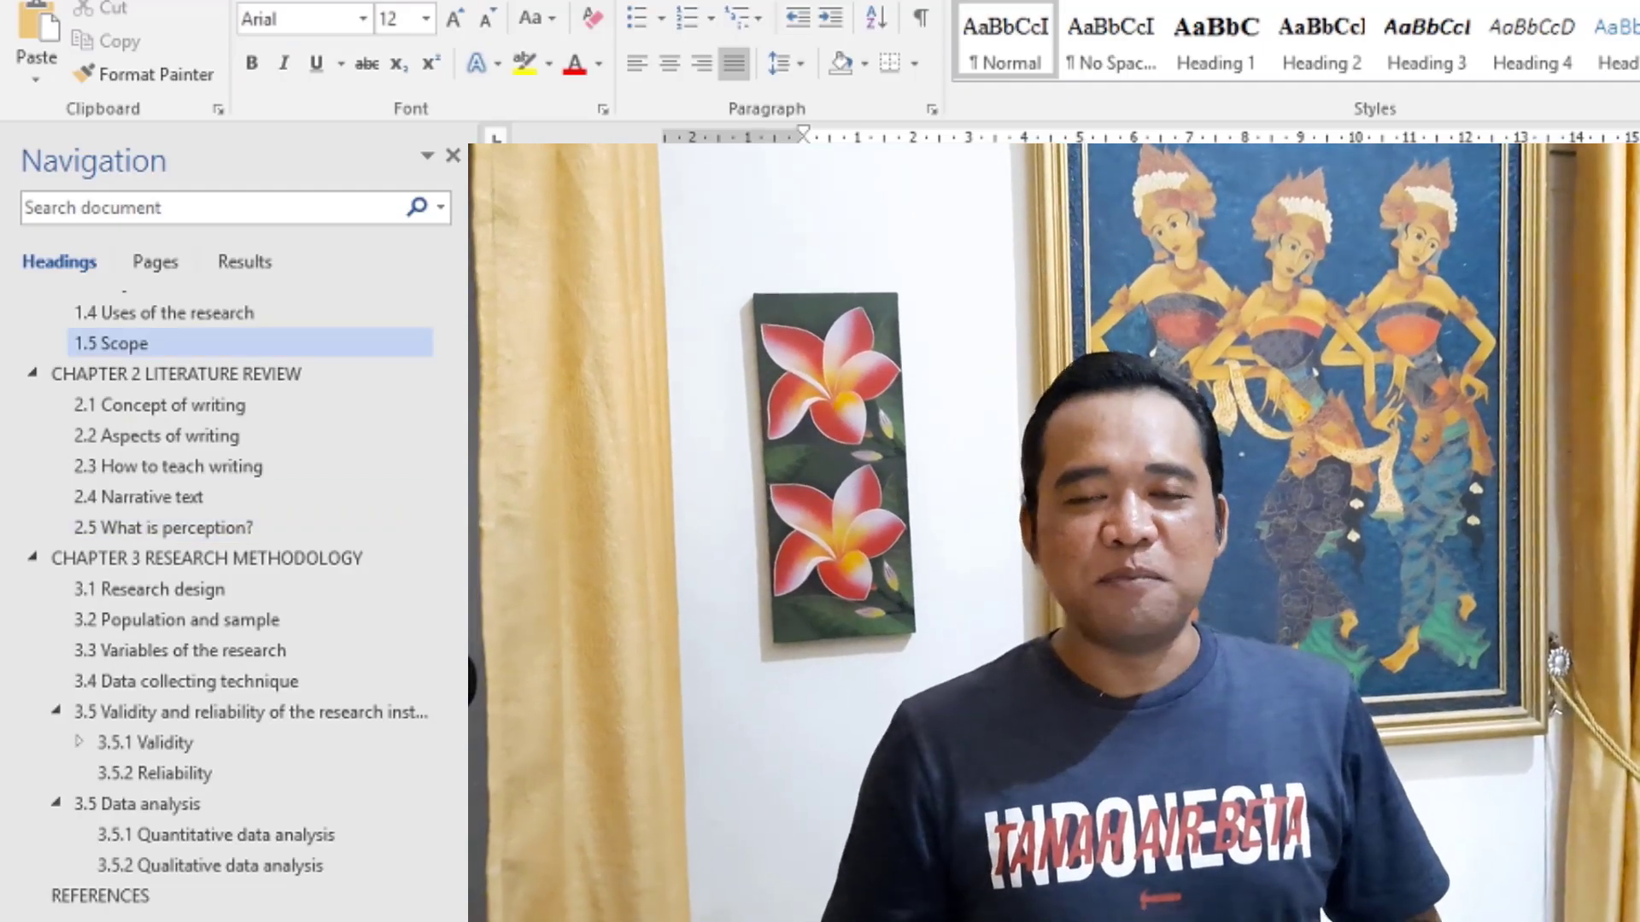
- Switch the ribbon to the Insert tab with Alt+N
scroll(230, 512, up, 3)
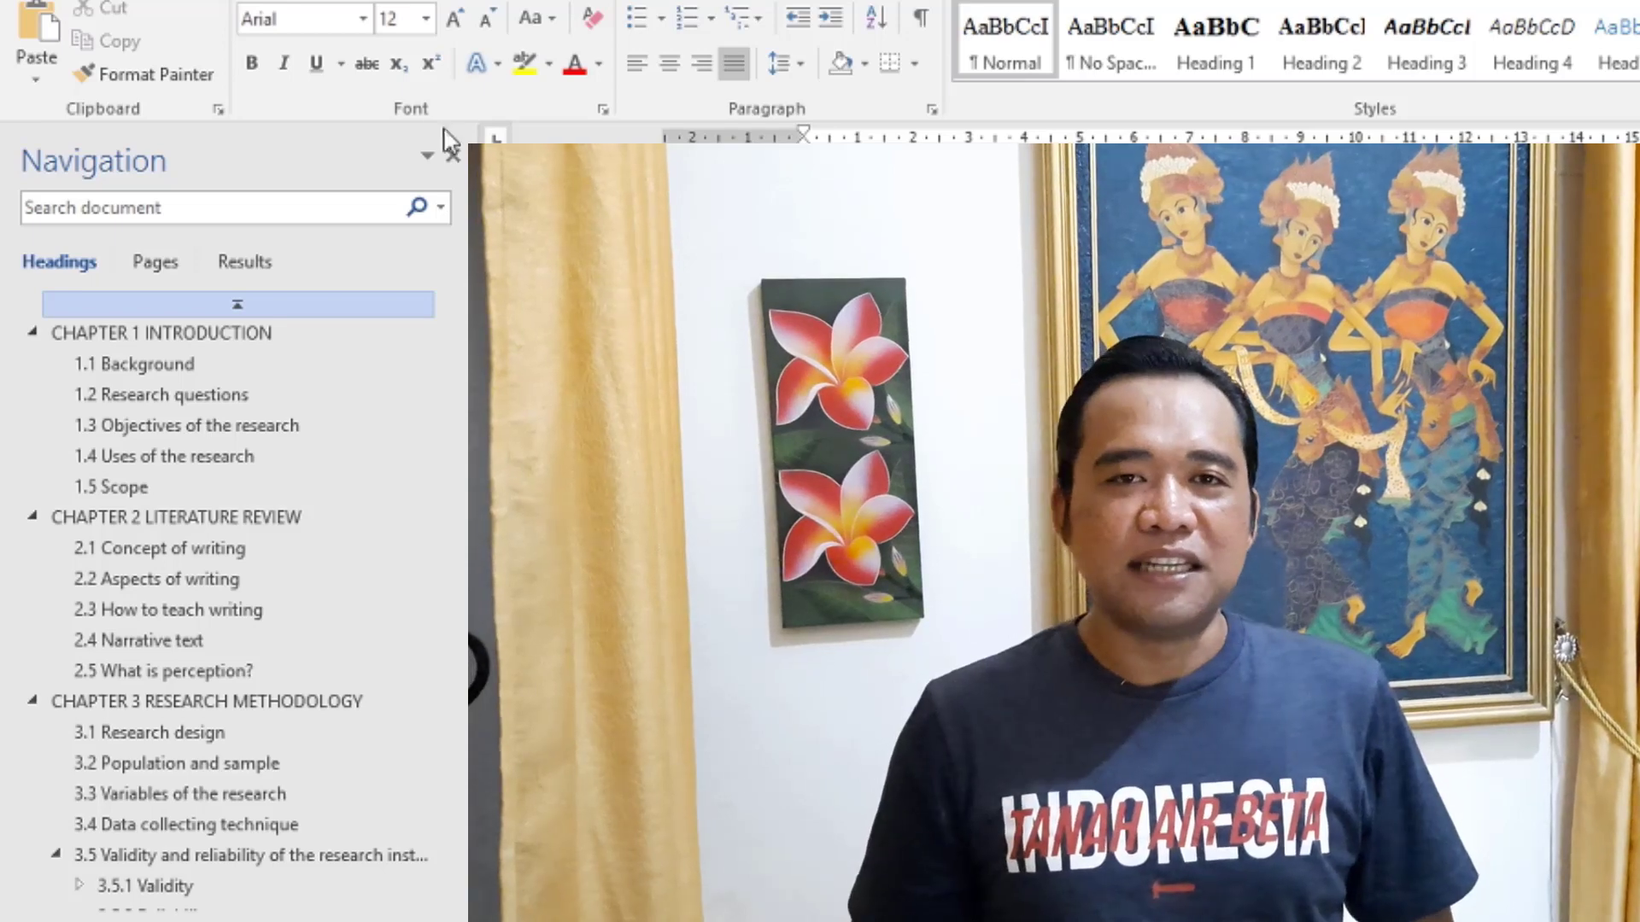
key(alt+n)
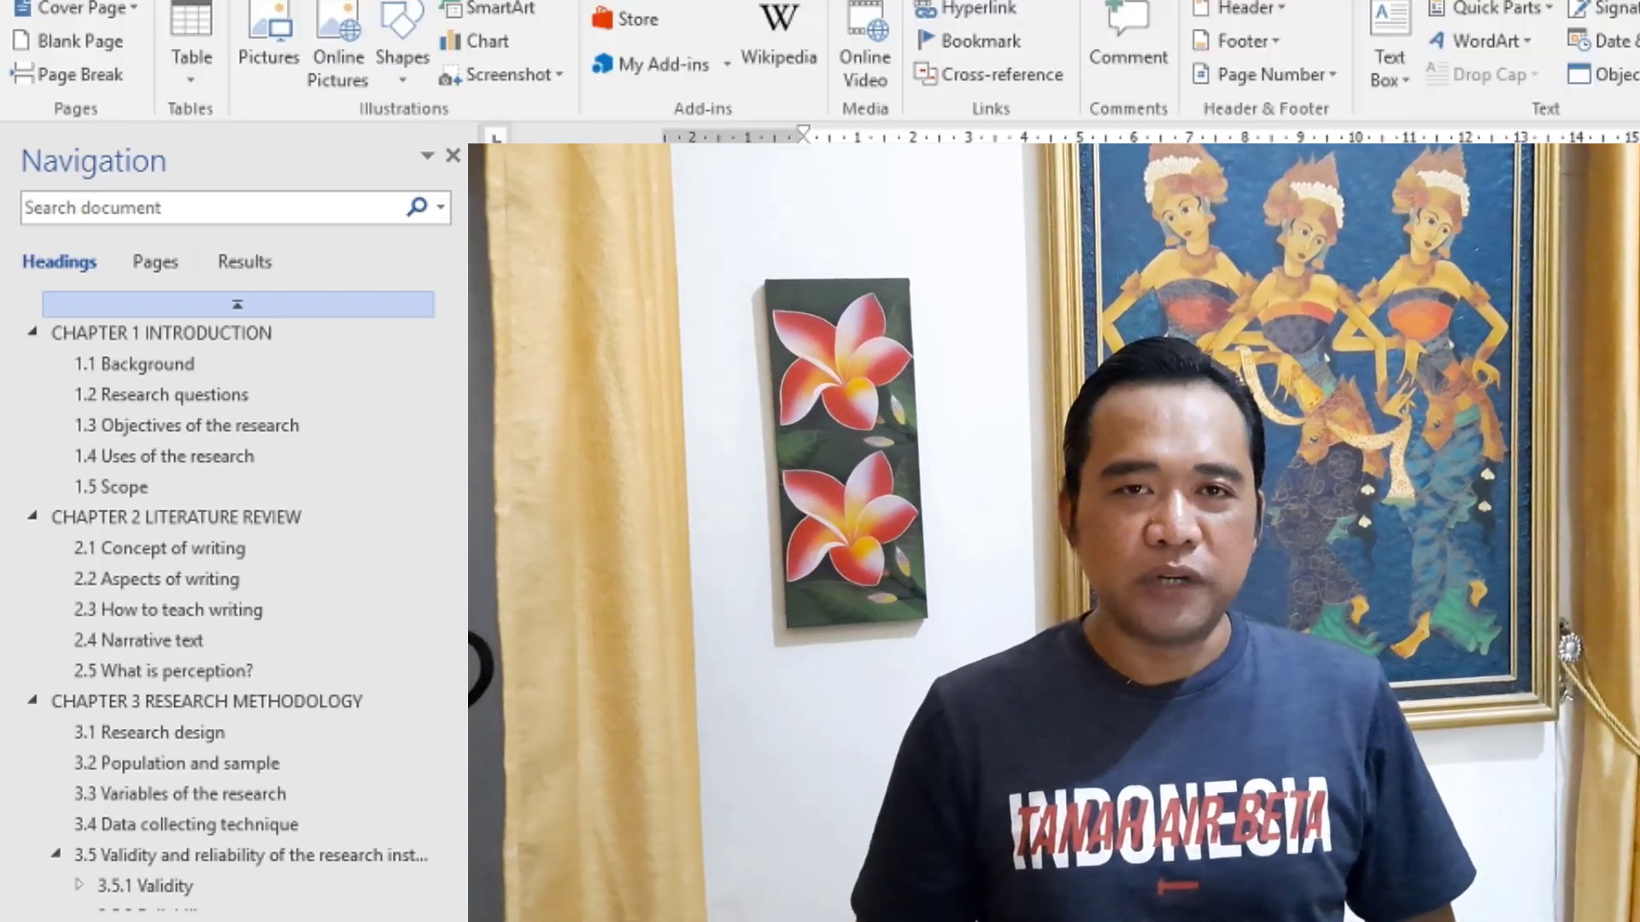